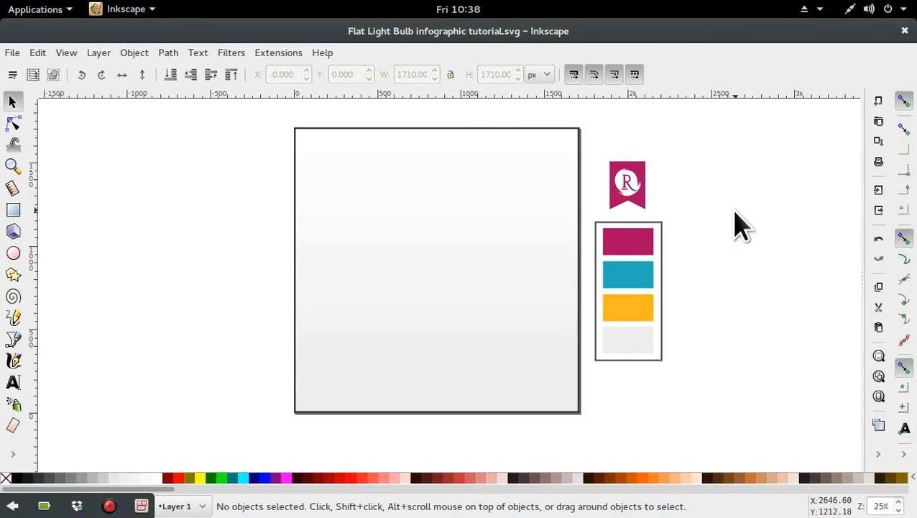
click(432, 186)
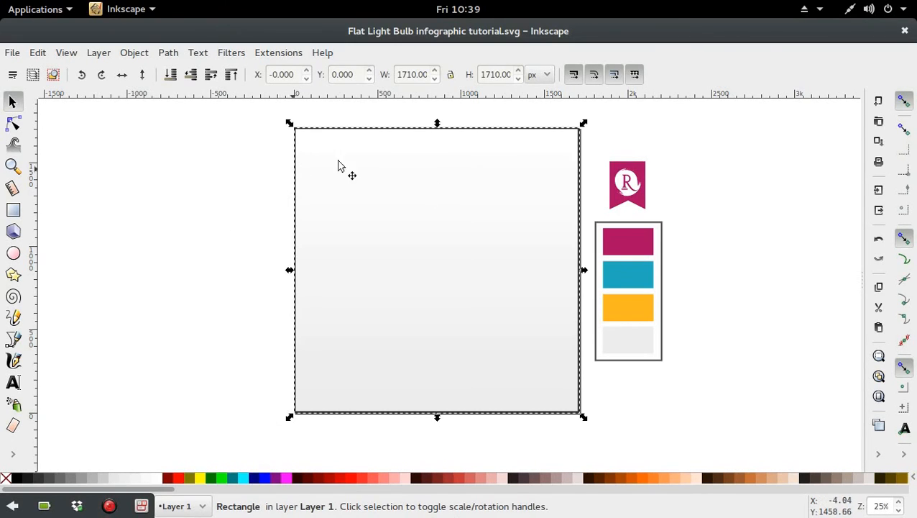
click(191, 224)
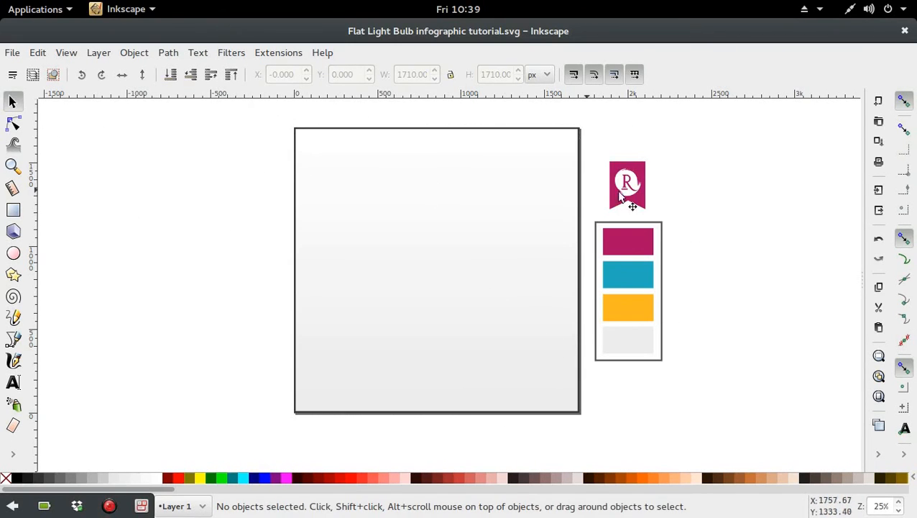
Step: Draw a circle about 905 px across over the upper part of the page
click(12, 254)
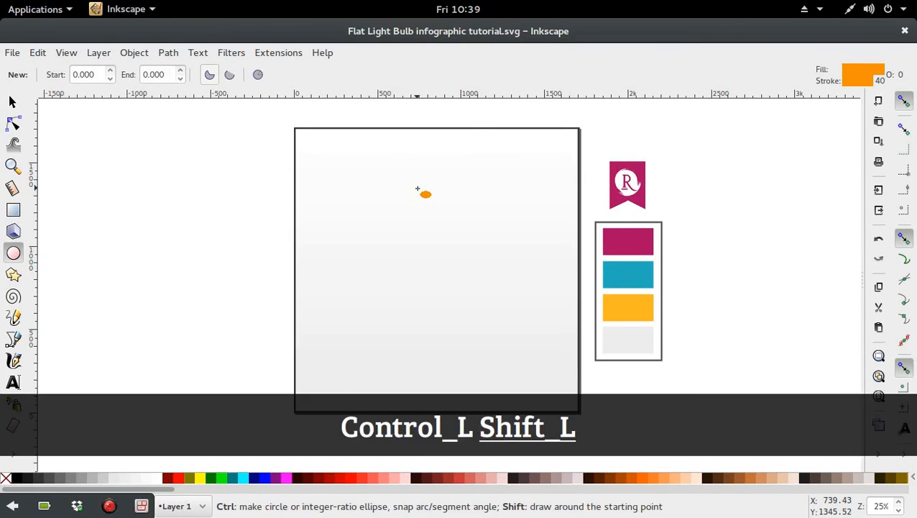
drag(420, 191, 492, 267)
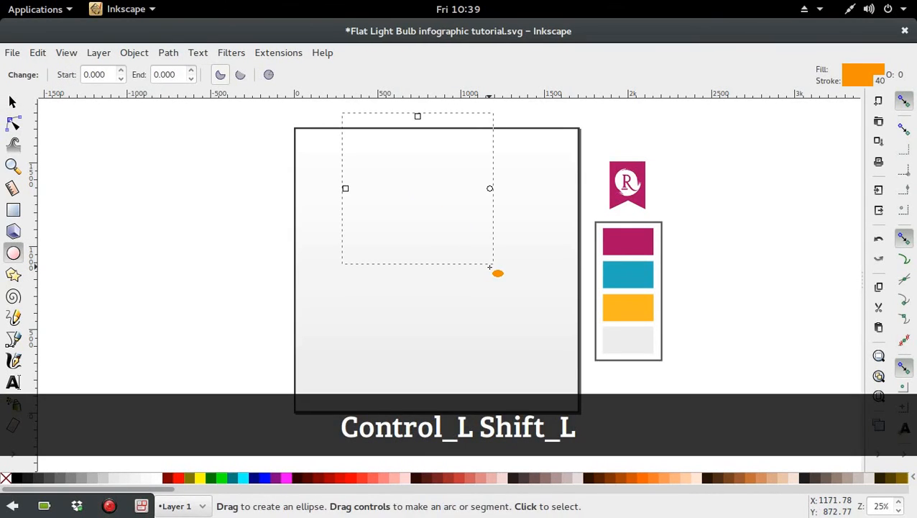
key(s)
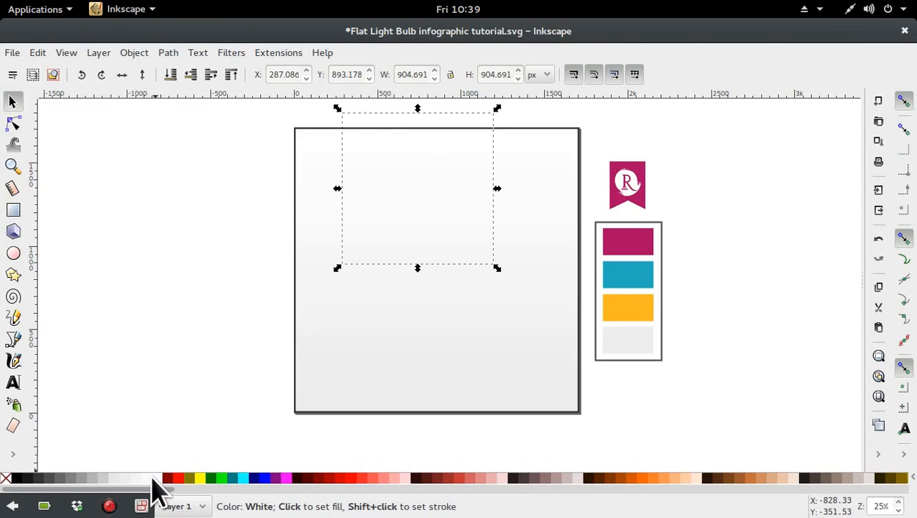
Step: Fill the circle with the yellow palette swatch colour ffb824 and set its opacity to 100%
key(d)
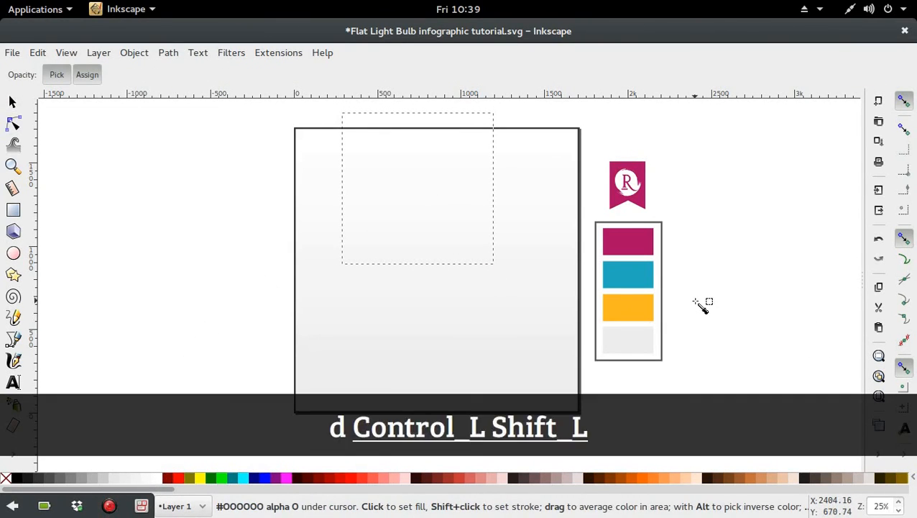
key(ctrl+shift+f)
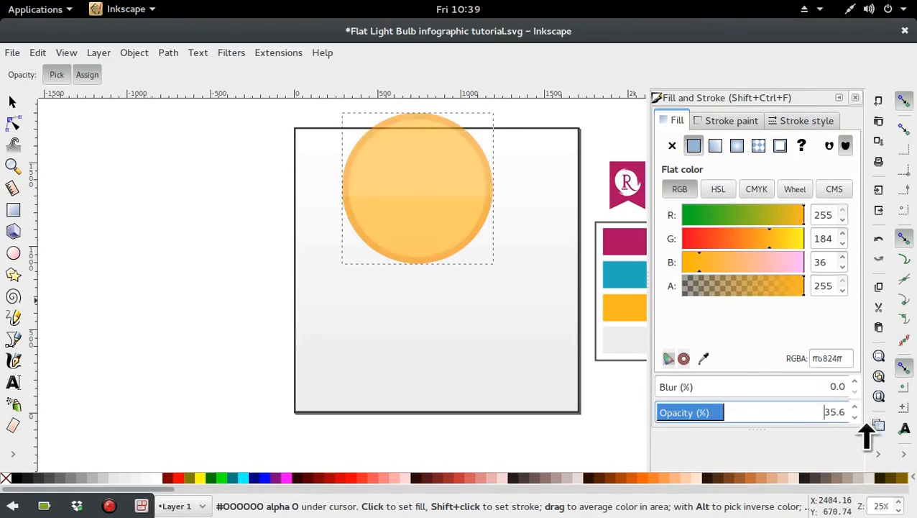
drag(720, 415, 908, 425)
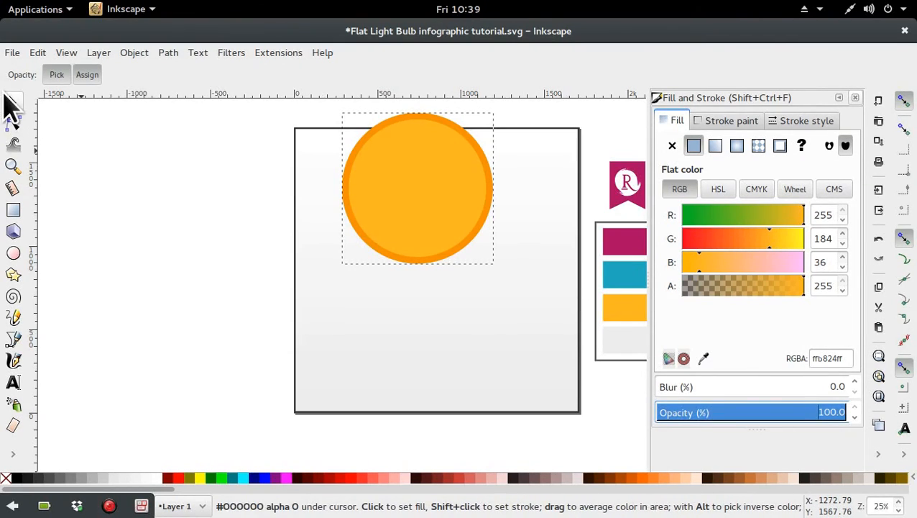
click(9, 104)
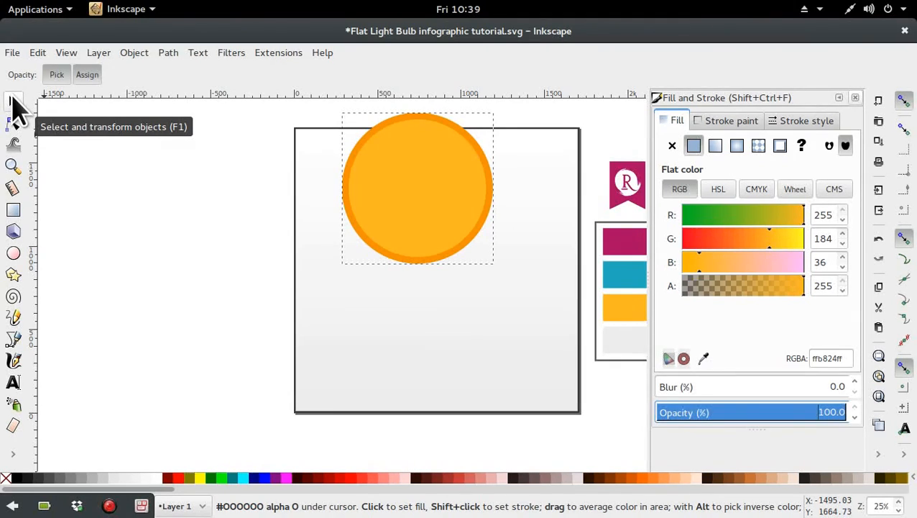
click(12, 101)
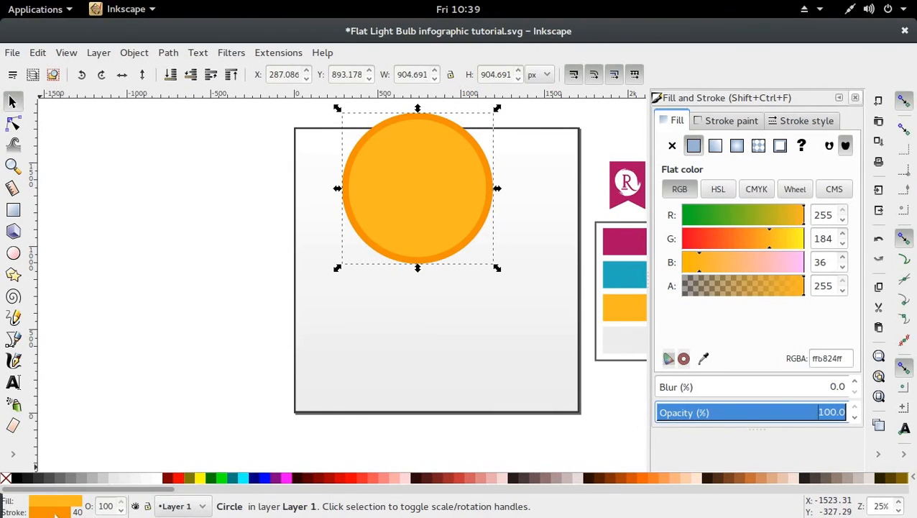
Step: Remove the circle's orange stroke and close the Fill and Stroke settings
click(62, 512)
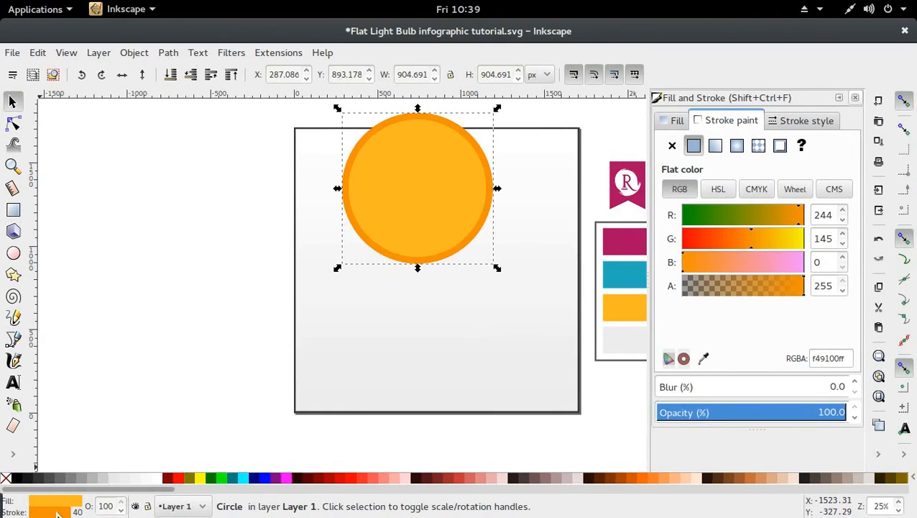
right_click(58, 511)
click(97, 505)
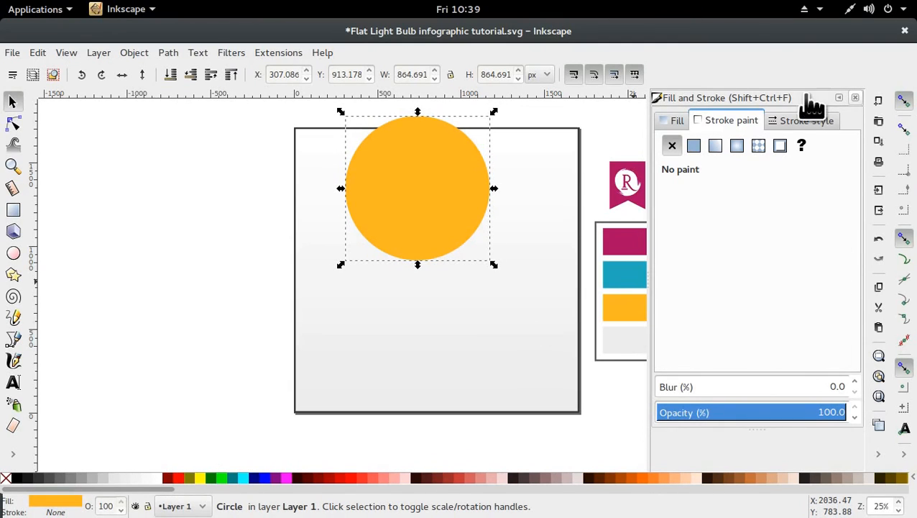
click(855, 97)
Step: Move the circle inside the page's upper middle area and shrink it proportionally to about 703 px across
drag(461, 221, 477, 242)
drag(510, 143, 510, 160)
drag(454, 226, 456, 215)
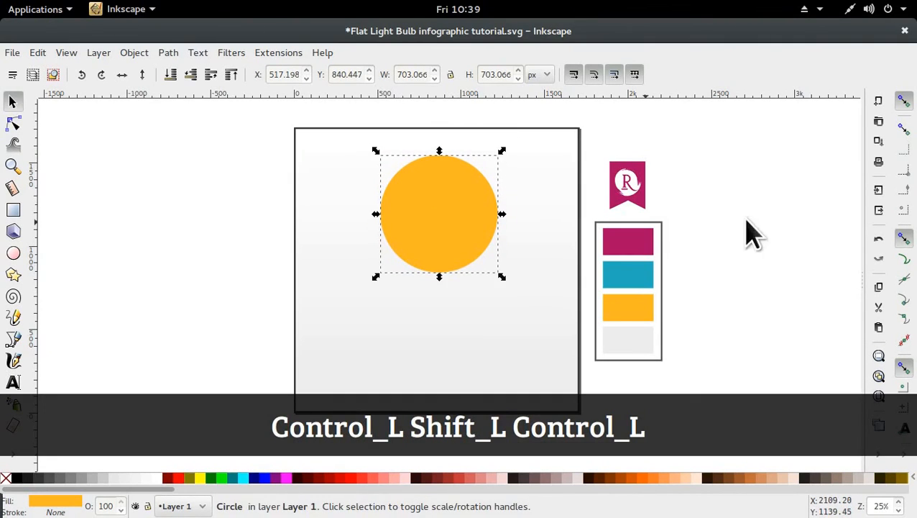
click(779, 216)
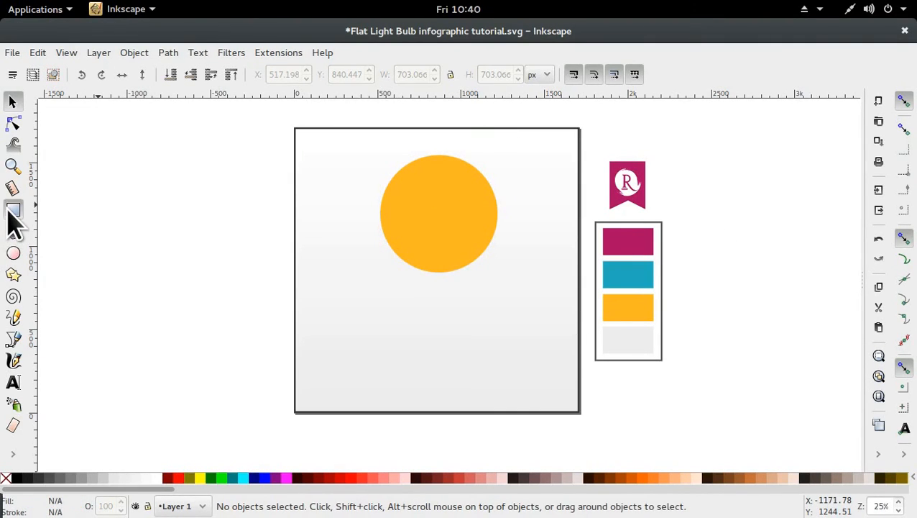
Step: Draw a rectangle about 384 by 481 px that overlaps the circle's lower edge as the bulb's neck
click(13, 210)
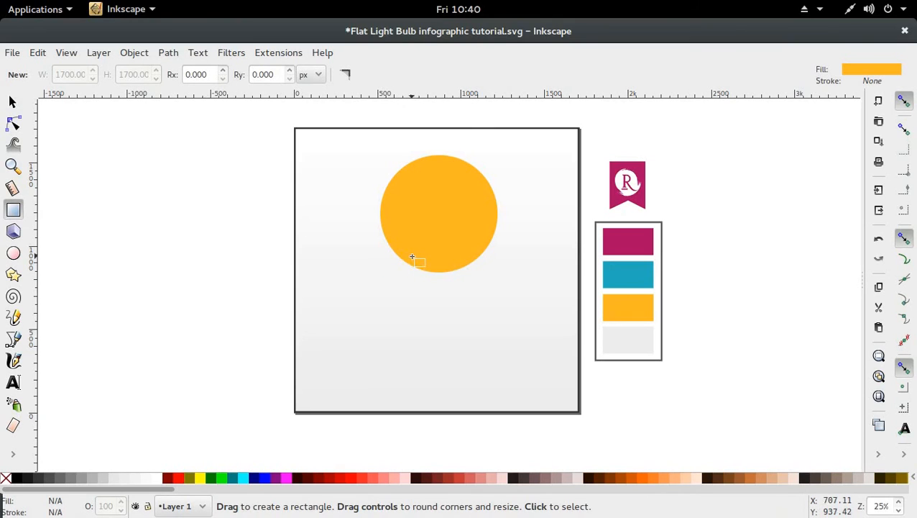
drag(412, 257, 475, 335)
key(s)
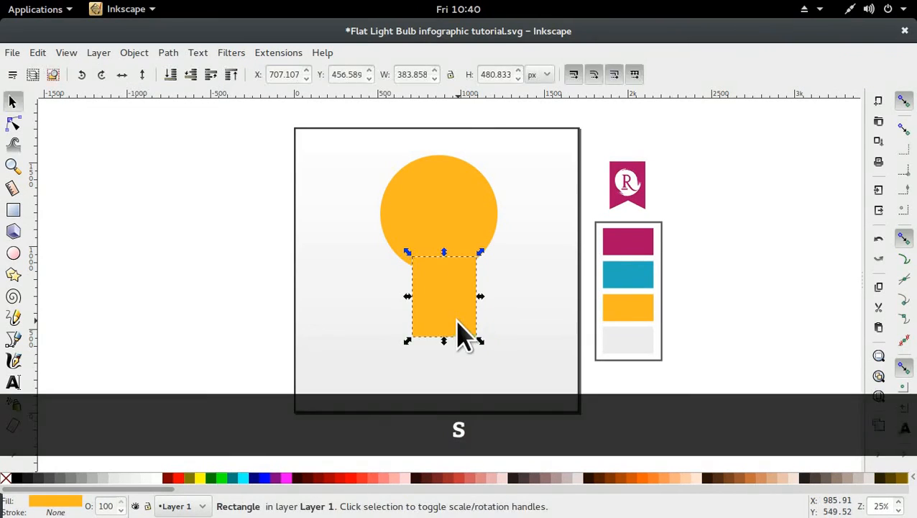
Step: Centre the circle and rectangle on a common vertical axis, aligned relative to the Selection Area
key(shift)
shift+click(468, 212)
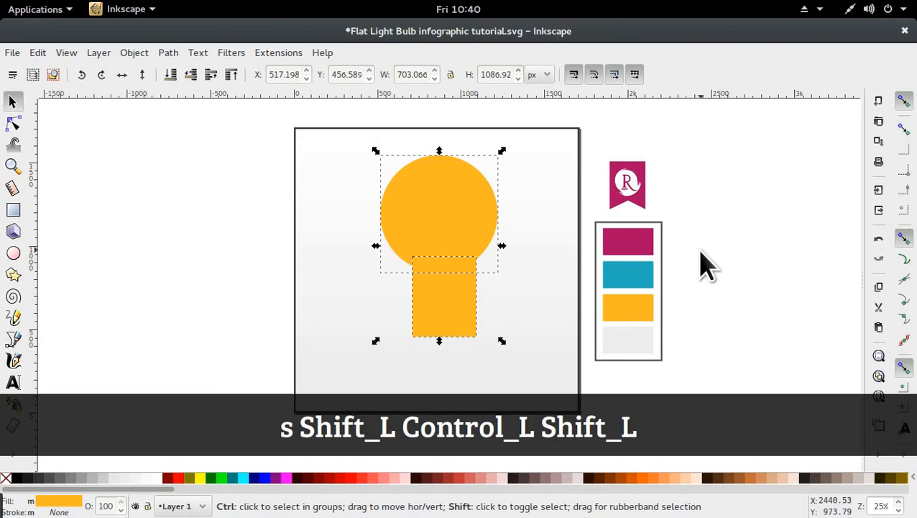
key(ctrl+shift+a)
click(813, 136)
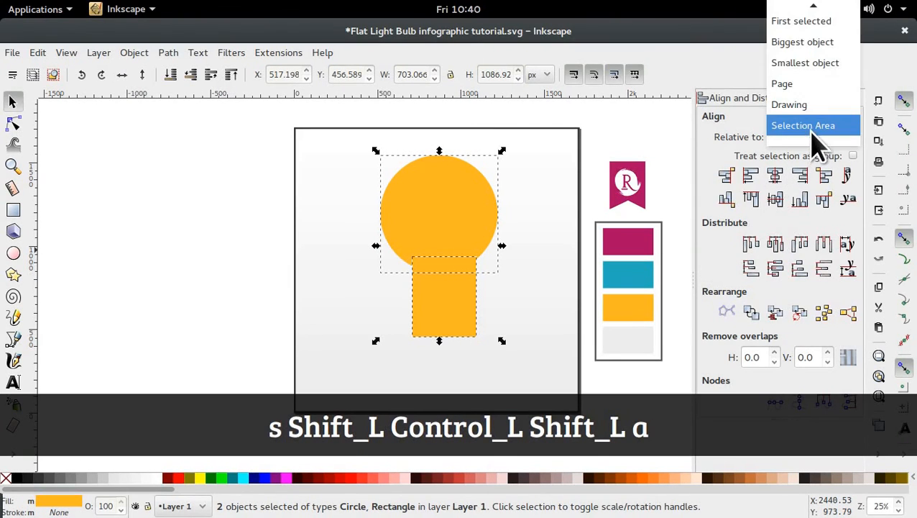
click(814, 128)
click(775, 176)
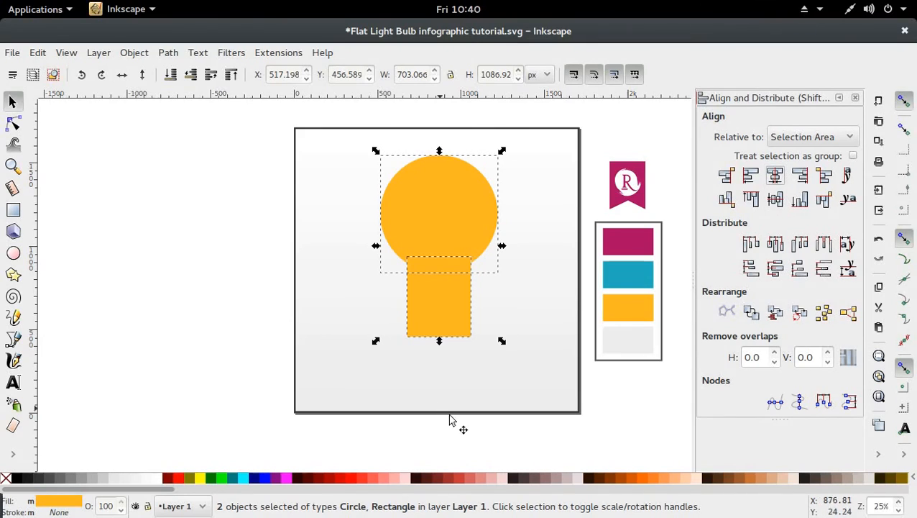
click(454, 444)
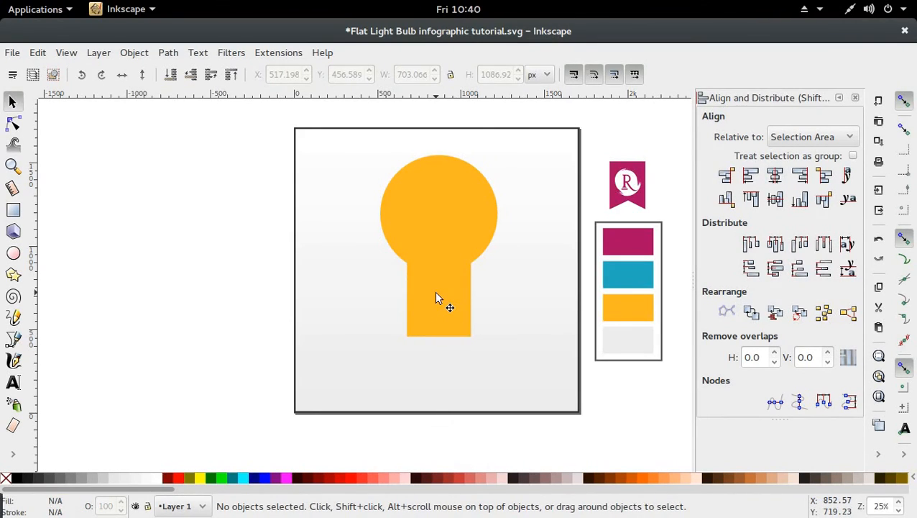
drag(437, 294, 437, 292)
key(ctrl+z)
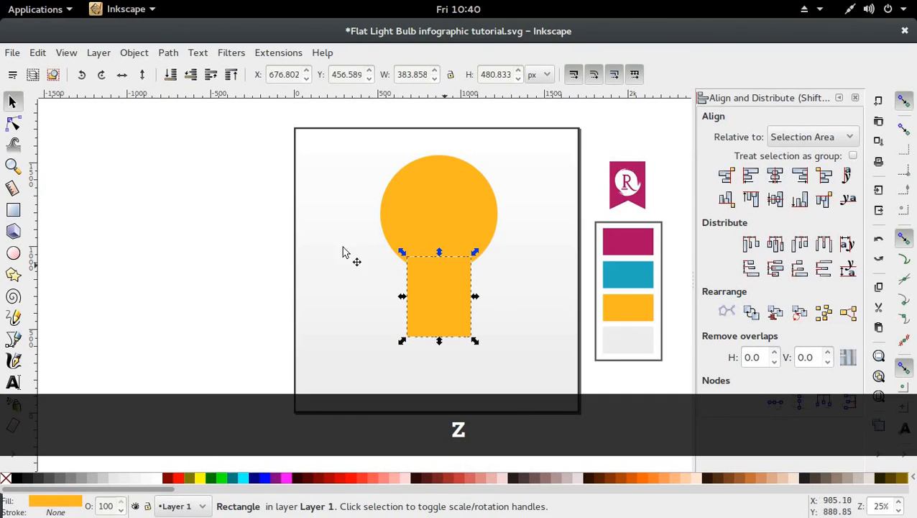
click(301, 348)
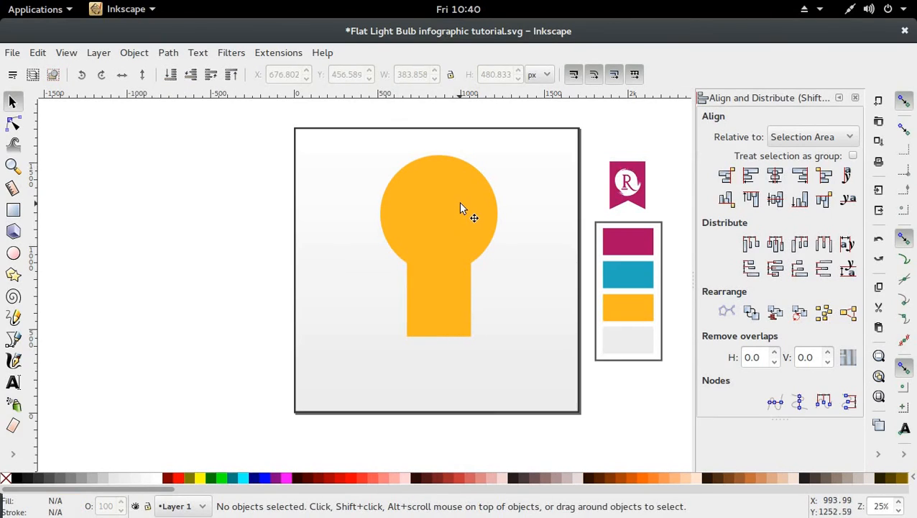
Step: Enlarge the circle around its centre to about 784 px across and adjust its vertical position above the neck
drag(460, 203, 460, 214)
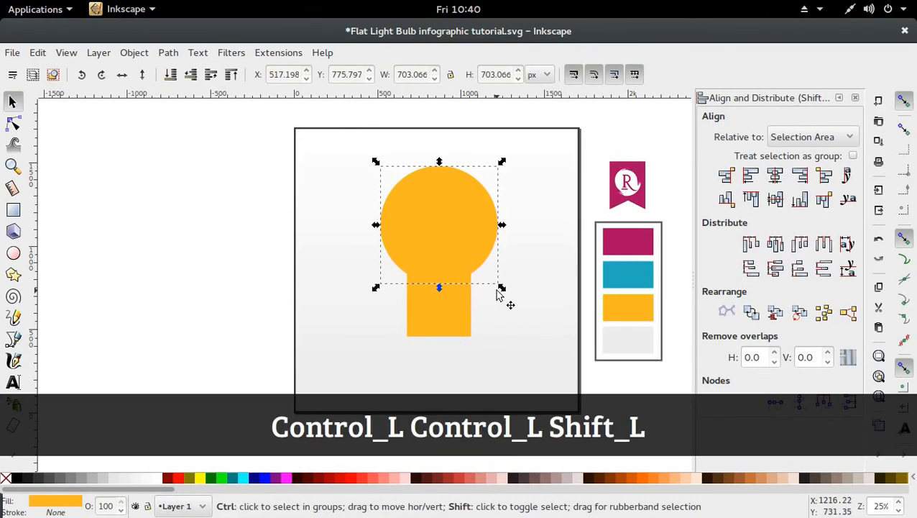
drag(500, 290, 508, 311)
drag(485, 266, 482, 261)
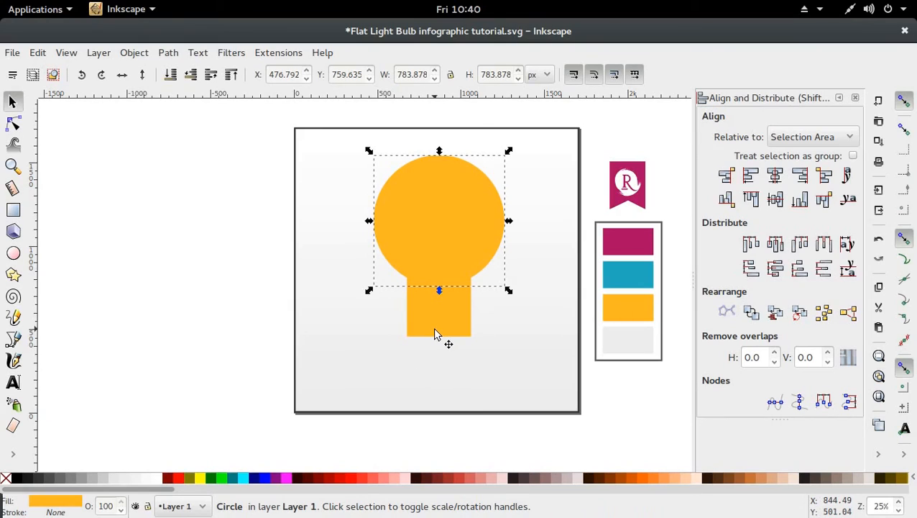
Step: Move the neck rectangle straight down slightly, to a Y position of about 420 px
click(434, 333)
mouse_move(440, 329)
mouse_down()
mouse_move(442, 342)
mouse_move(440, 333)
mouse_up()
click(475, 230)
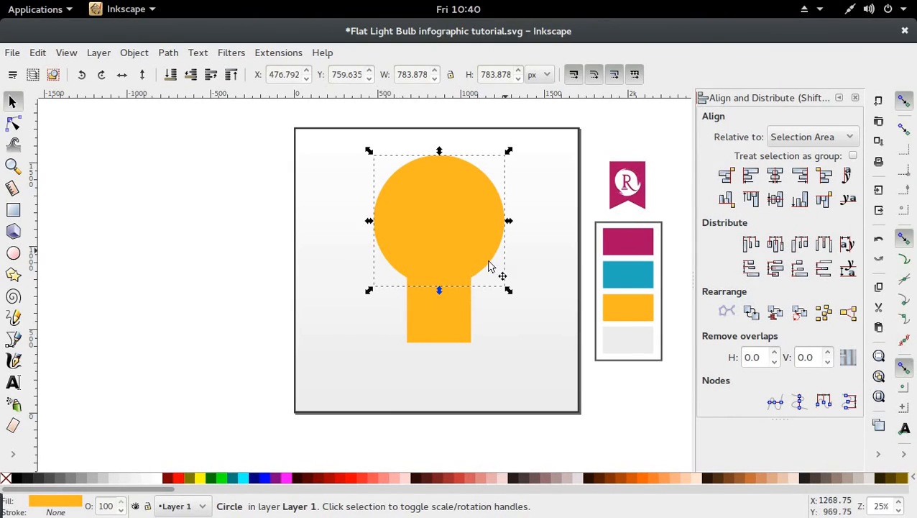
Step: Fill the neck rectangle with the teal palette swatch colour using the colour picker
click(440, 315)
key(r)
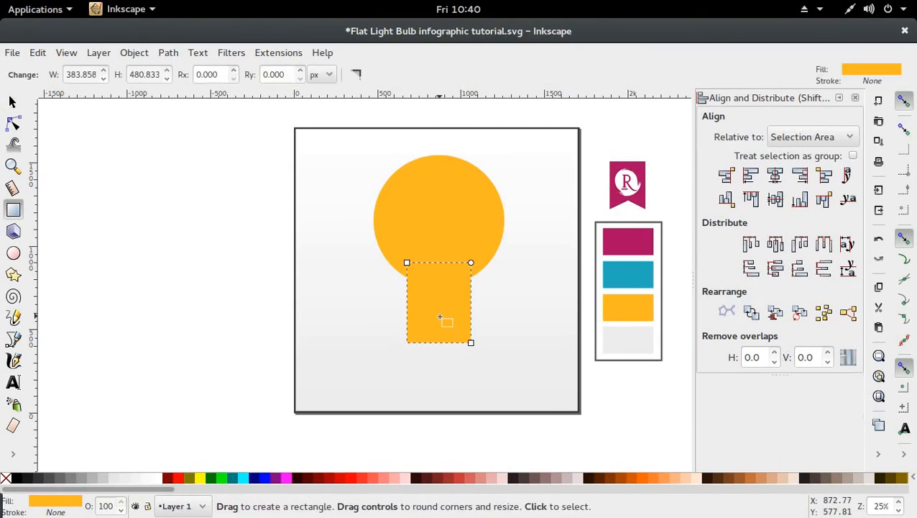
key(s)
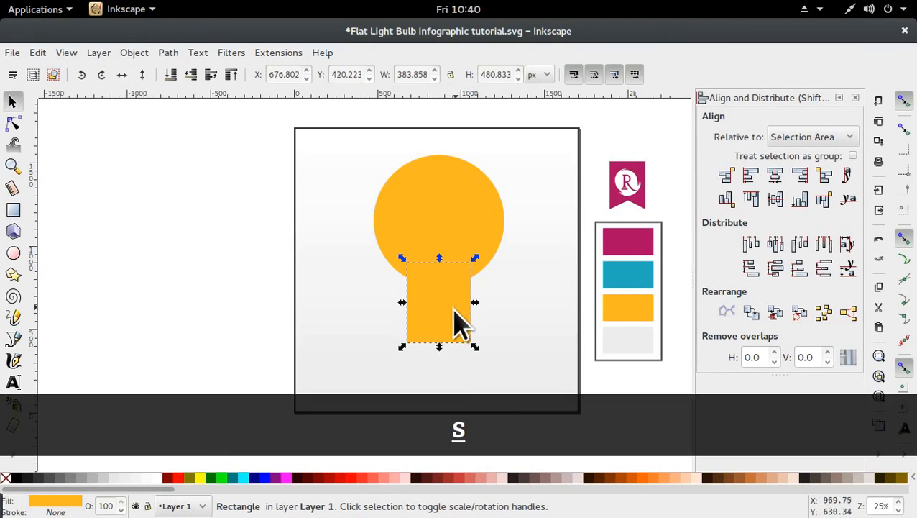
key(r)
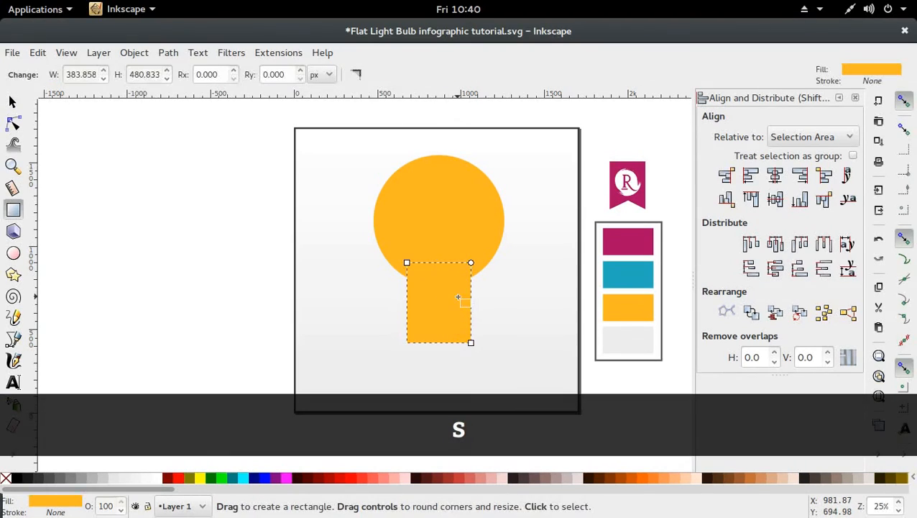
key(d)
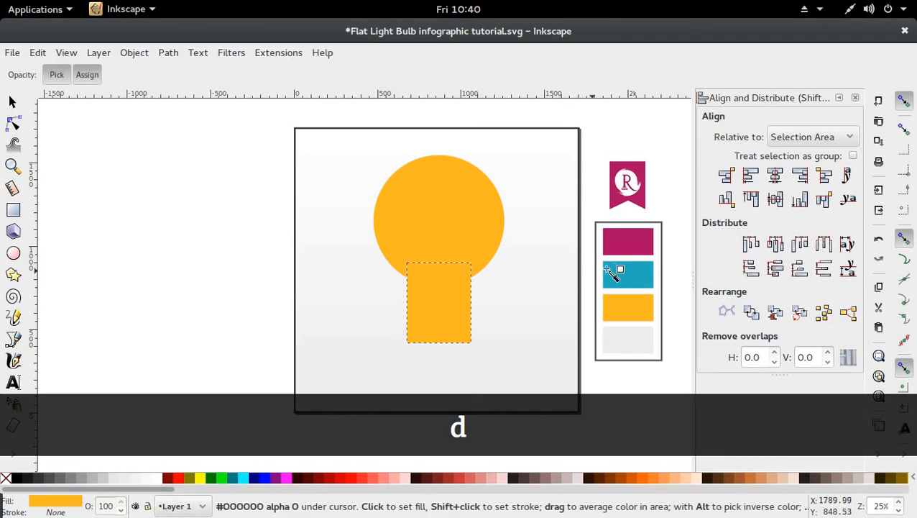
click(631, 273)
Step: Round the neck rectangle's corners slightly, keeping the horizontal and vertical radii equal
key(d)
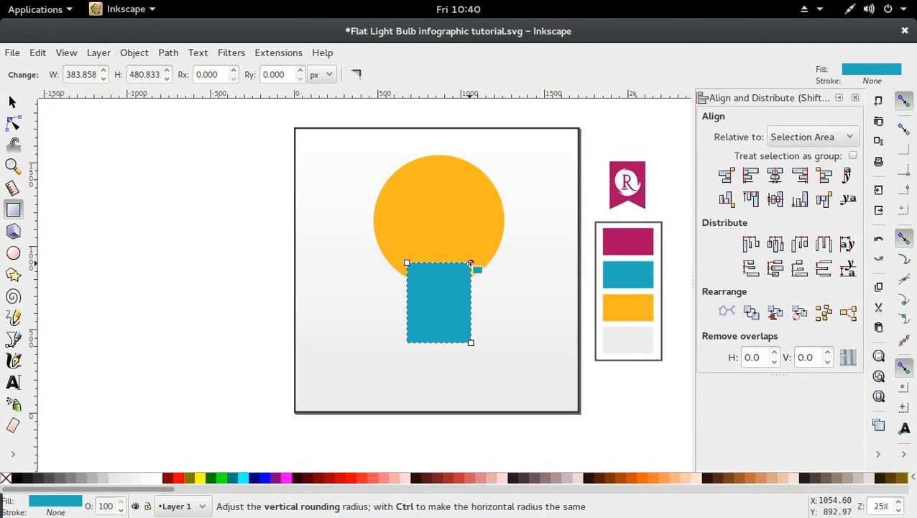
key(ctrl)
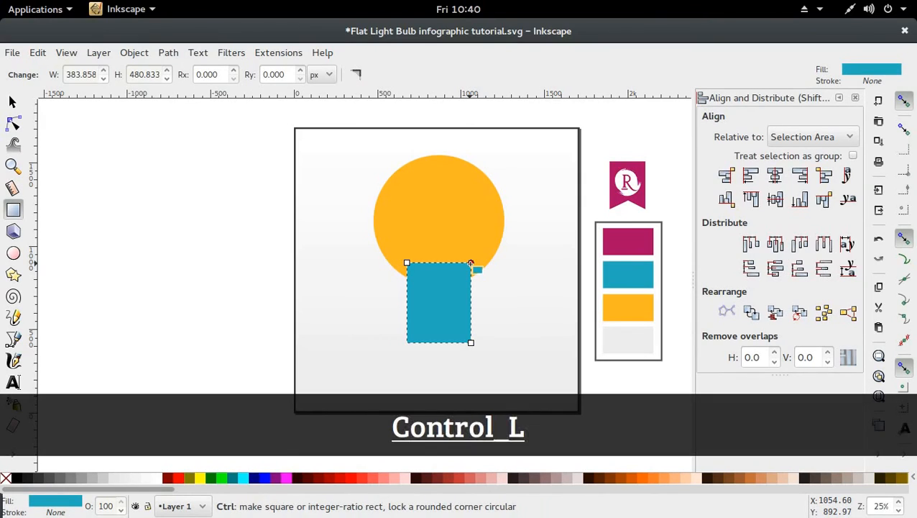
key(shift)
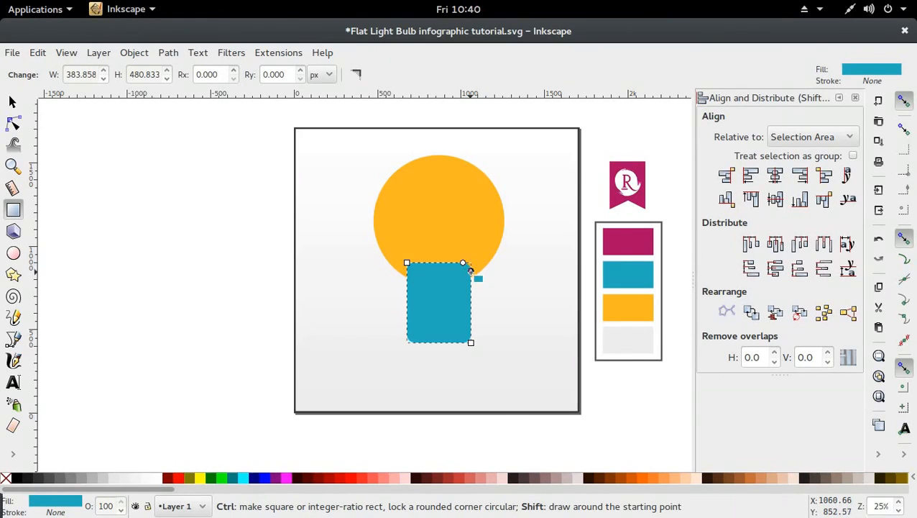
drag(471, 271, 471, 273)
drag(471, 275, 471, 271)
key(s)
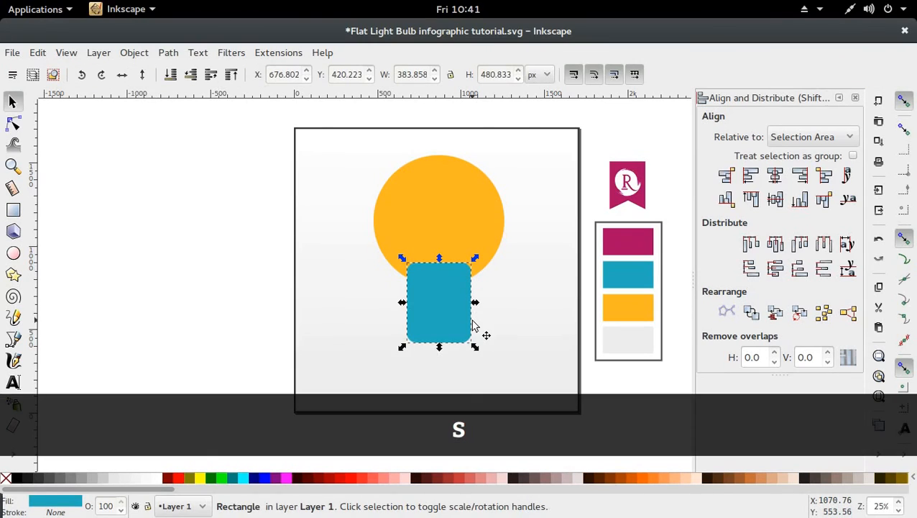
Step: Fill the rounded neck rectangle with the circle's yellow ffb824 and deselect it
key(d)
click(474, 234)
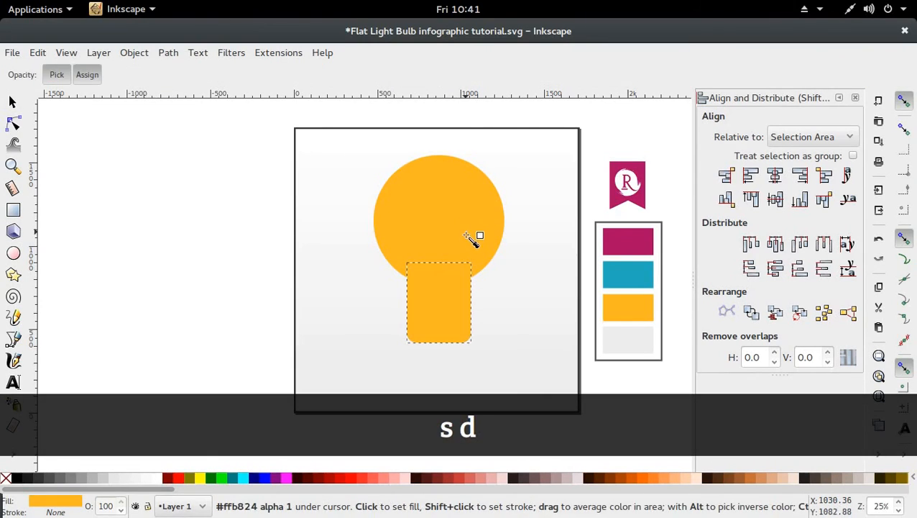
key(s)
click(248, 316)
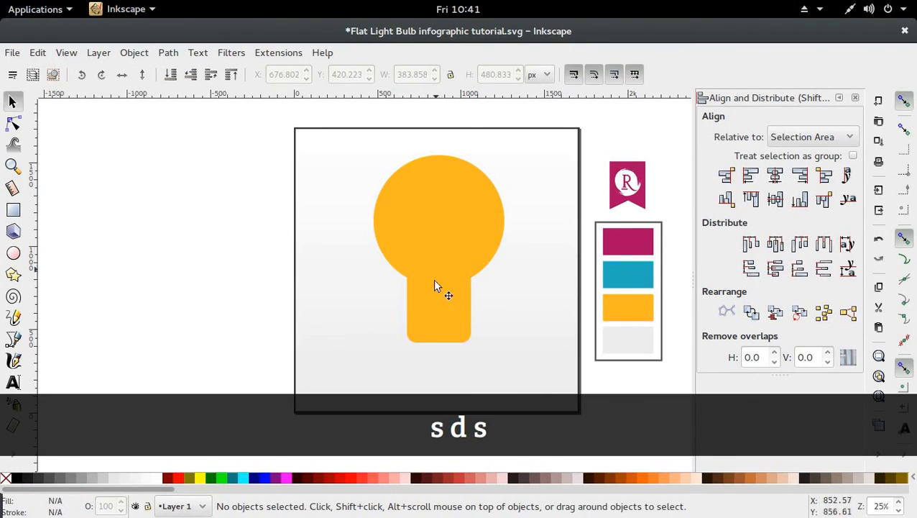
Step: Move the yellow circle and neck rectangle together straight down, to a Y position of about 376 px, and deselect them
click(432, 324)
shift+click(466, 205)
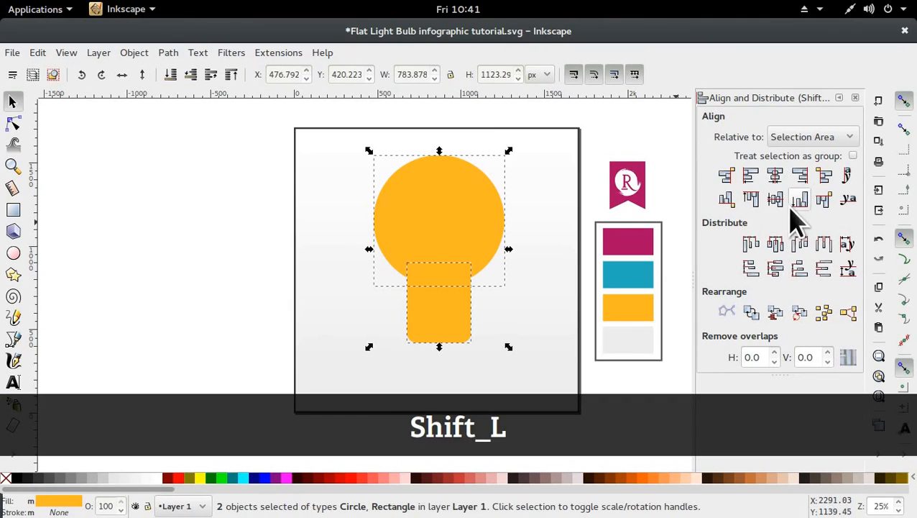
click(174, 231)
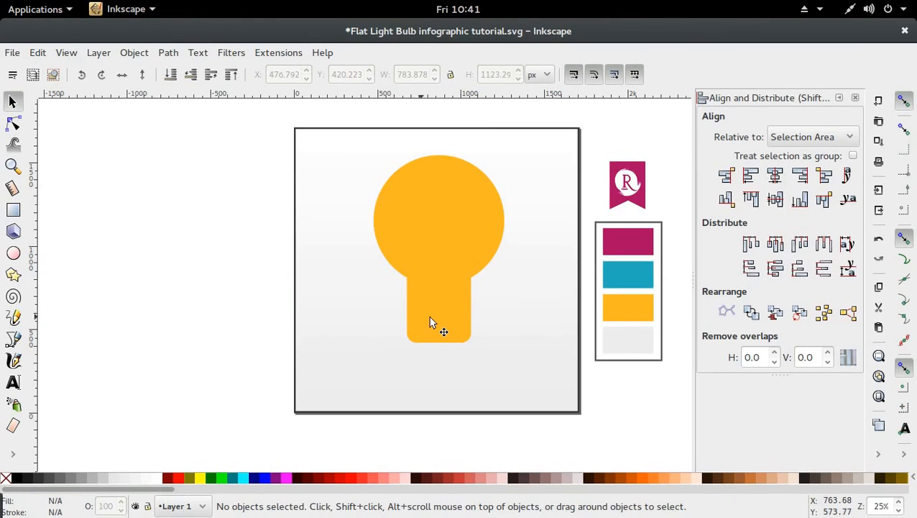
click(442, 232)
shift+click(440, 309)
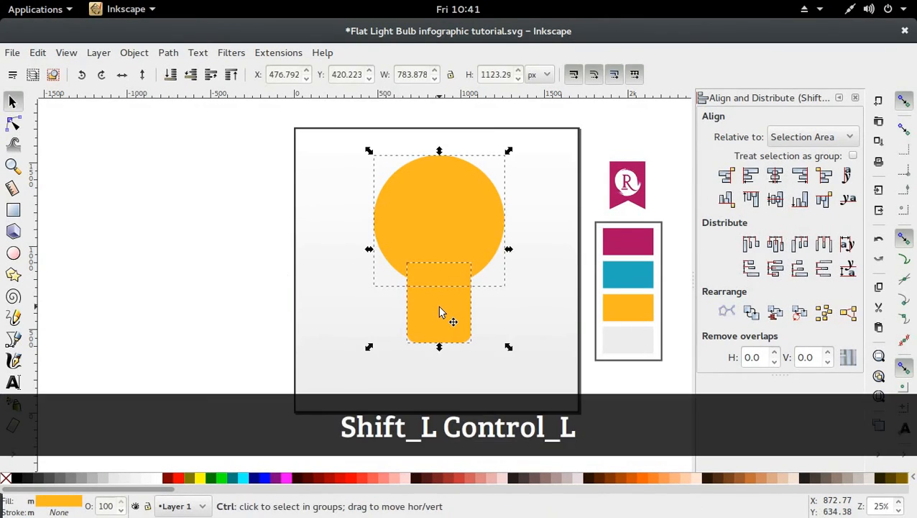
drag(440, 310, 440, 321)
click(254, 302)
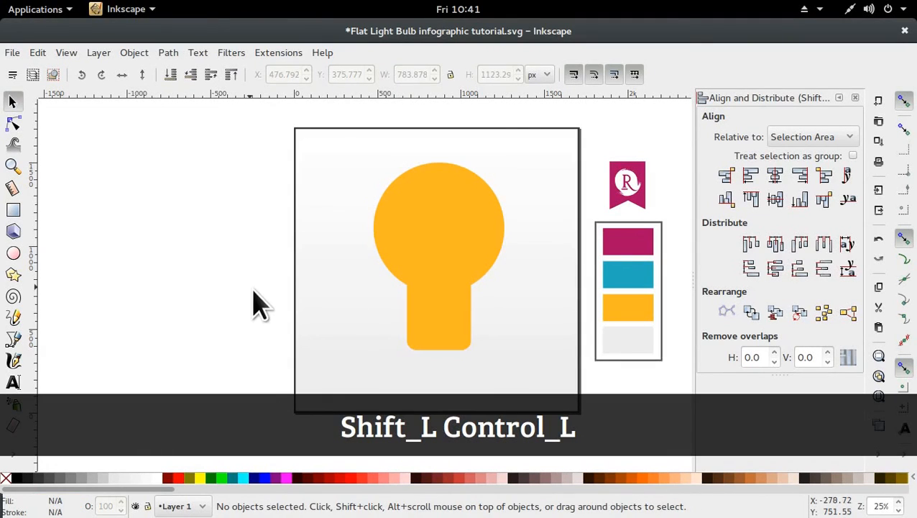
Step: Unite the yellow circle and the neck rectangle into a single bulb path with Union and deselect it
click(442, 321)
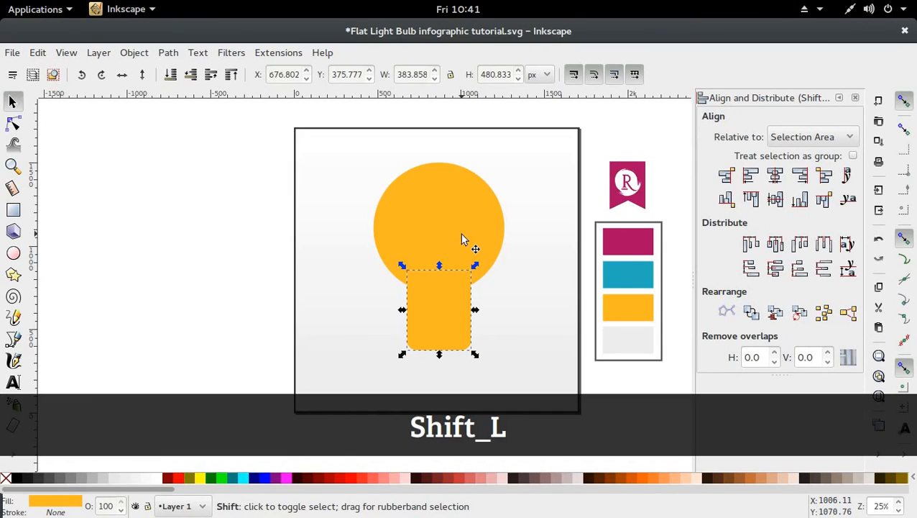
shift+click(462, 239)
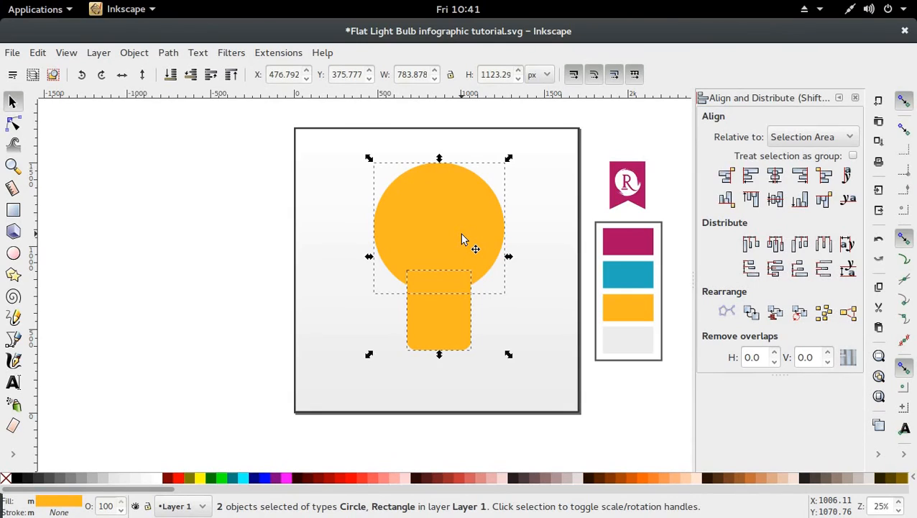
key(ctrl+shift)
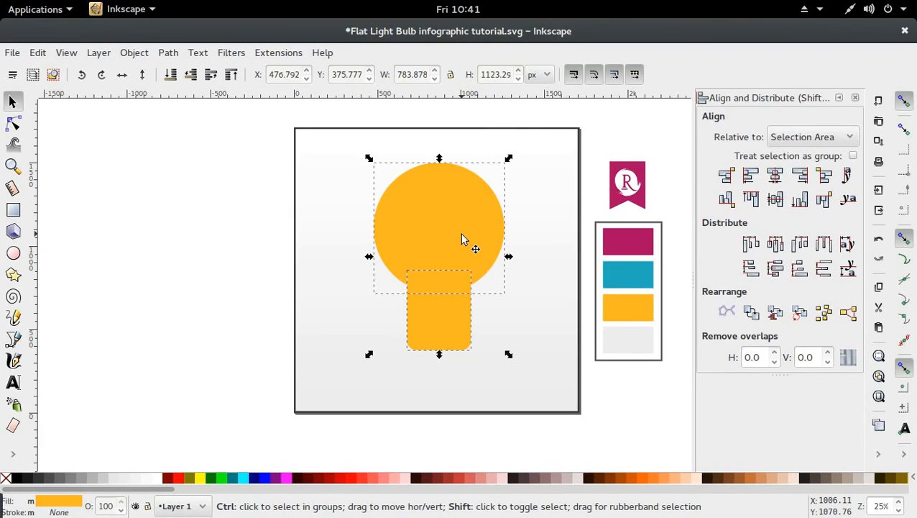
key(ctrl+plus)
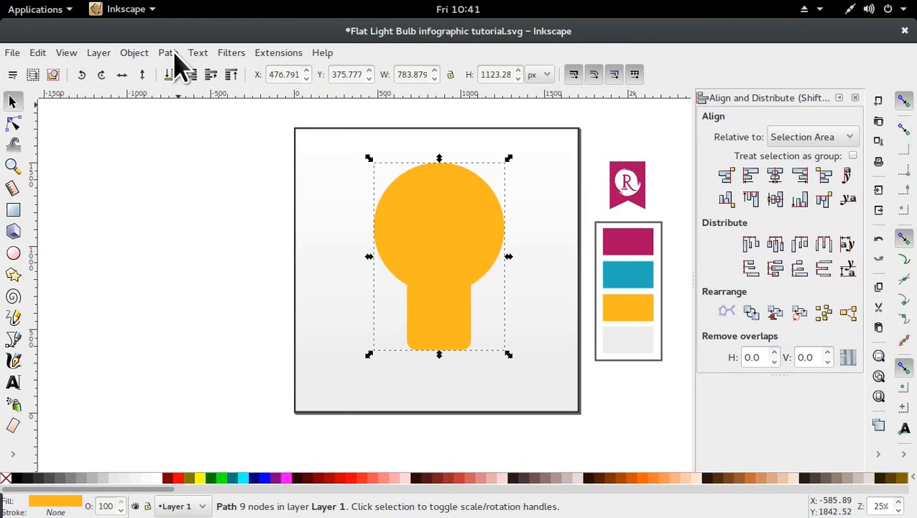
click(171, 54)
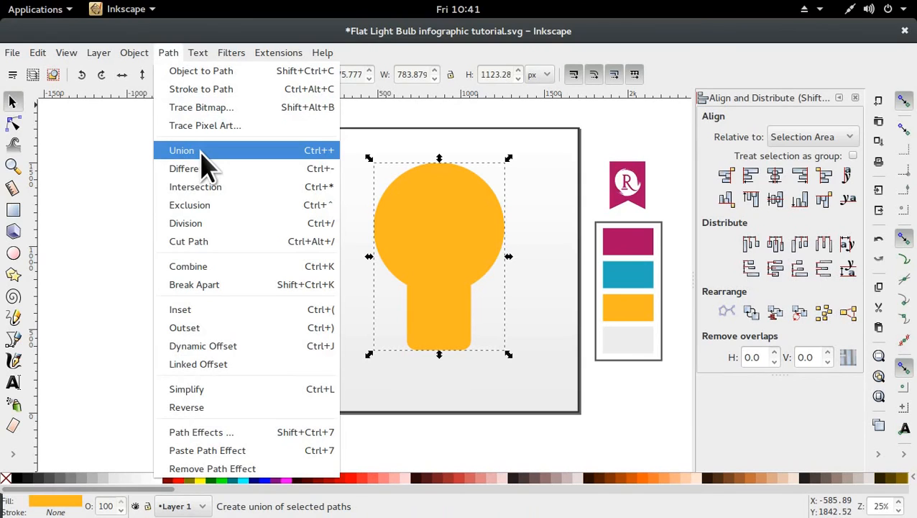
click(126, 206)
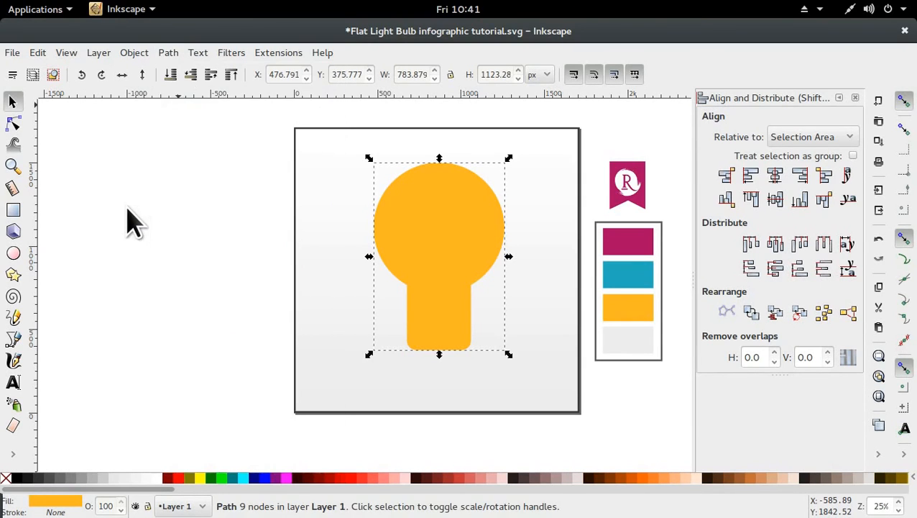
click(222, 316)
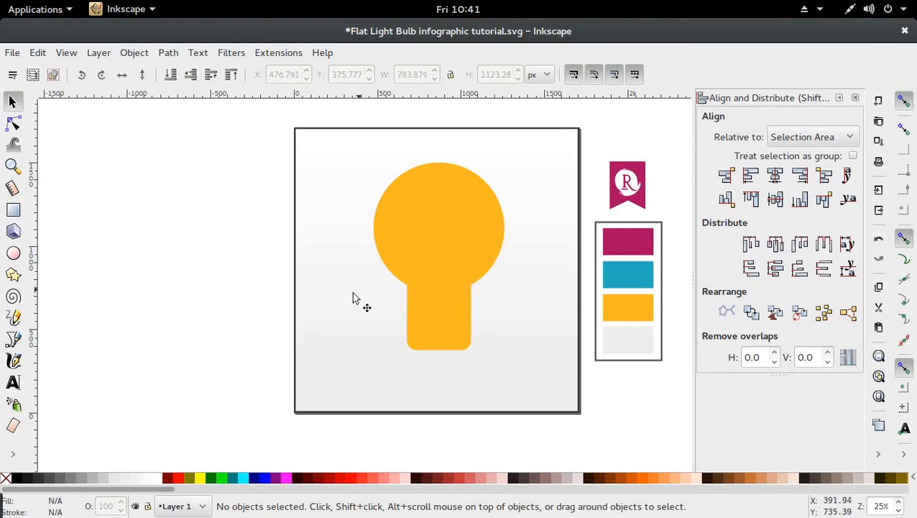
Step: Draw a circle about 493 px wide beside the neck's left edge and fill it with the magenta palette swatch colour
click(13, 253)
mouse_move(372, 282)
mouse_down()
mouse_move(364, 277)
mouse_move(385, 311)
mouse_move(412, 329)
mouse_move(370, 365)
mouse_move(379, 334)
mouse_move(379, 344)
mouse_move(394, 345)
mouse_move(383, 331)
mouse_up()
key(s)
ctrl+shift+drag(410, 363, 398, 334)
key(d)
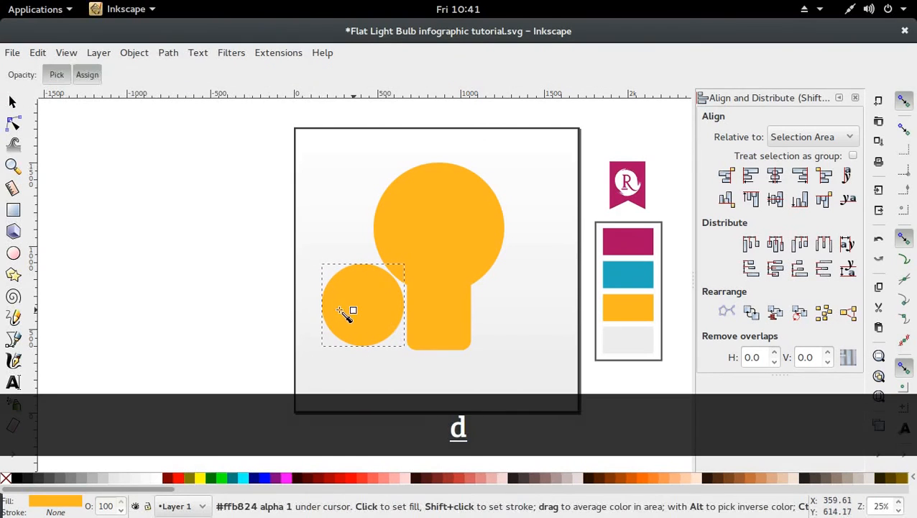
click(625, 244)
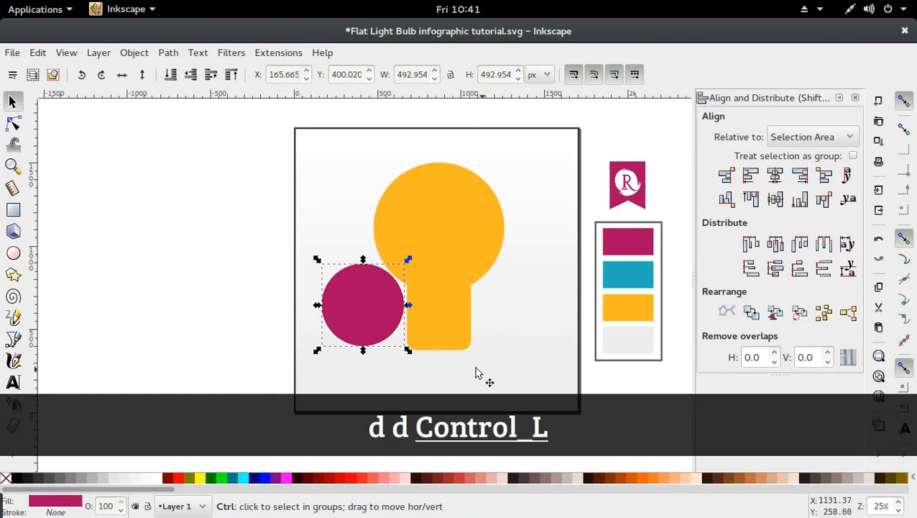
Step: Scale the magenta circle down uniformly to about 262 px and place it against the neck's left edge
ctrl+scroll(477, 372, up, 1)
ctrl+scroll(464, 367, up, 1)
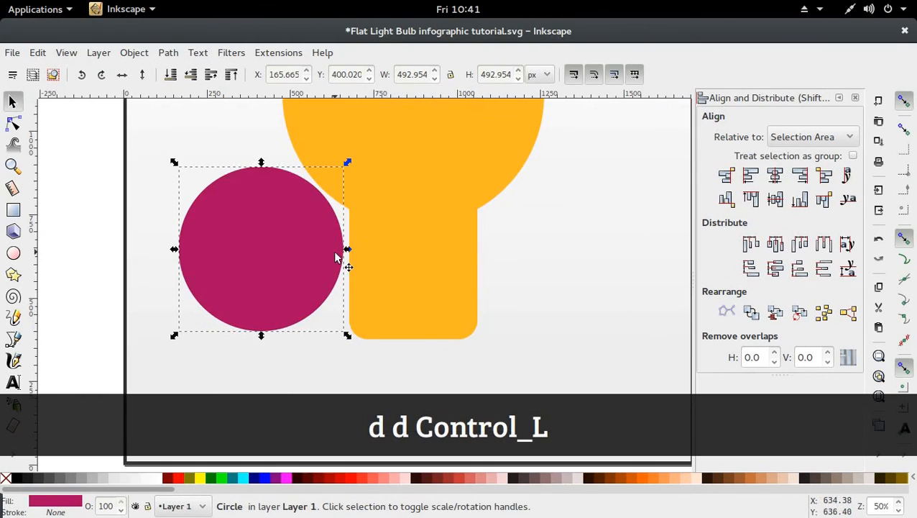
scroll(375, 256, up, 4)
ctrl+scroll(386, 342, up, 1)
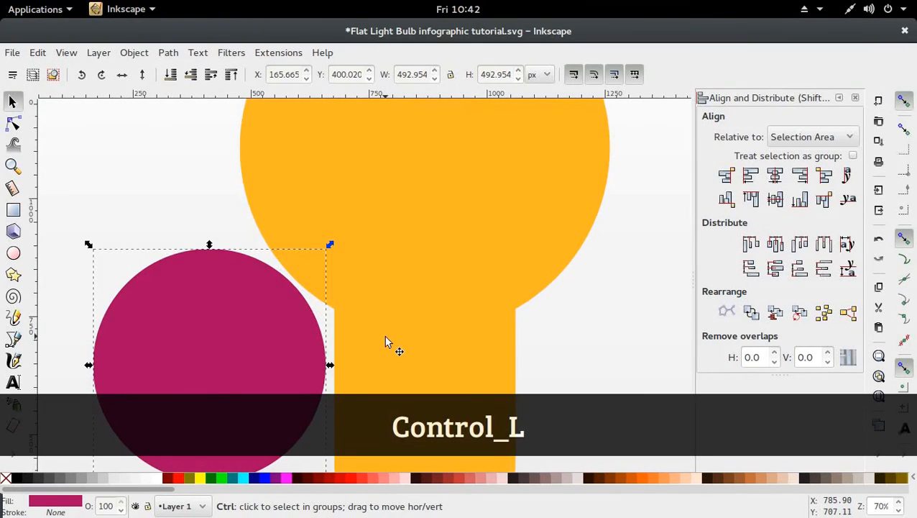
drag(306, 342, 334, 349)
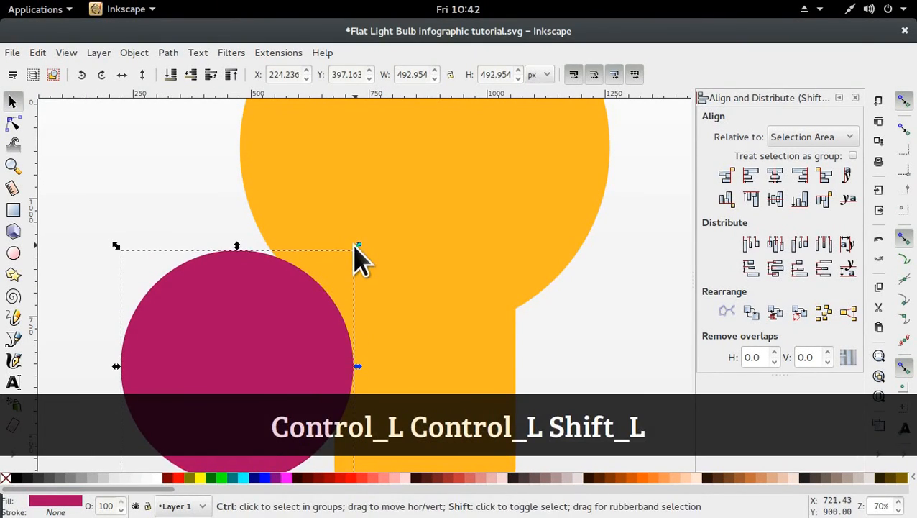
drag(358, 256, 343, 282)
drag(247, 358, 287, 356)
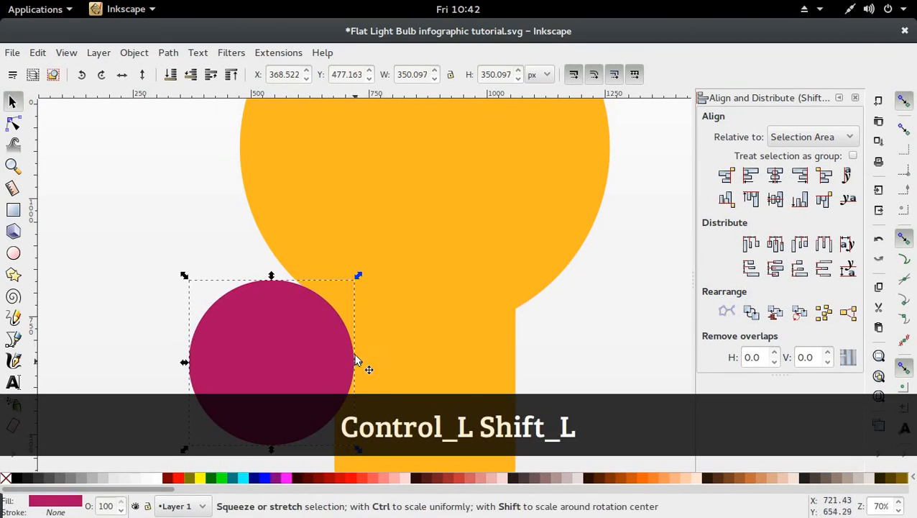
drag(358, 275, 335, 299)
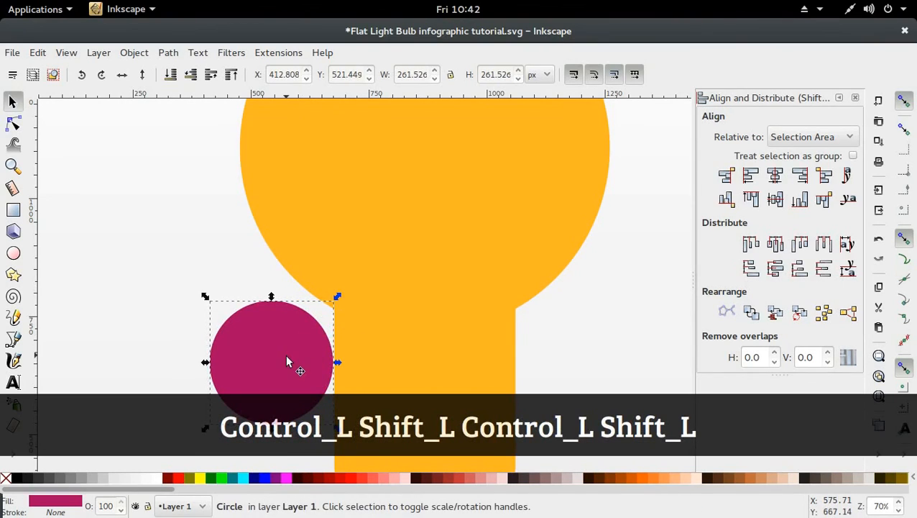
Step: Fit the magenta circle between bulb and neck at Y about 564 px, and place a duplicate level with it on the opposite side
drag(285, 354, 600, 371)
key(ctrl)
key(ctrl+d)
click(684, 331)
click(575, 378)
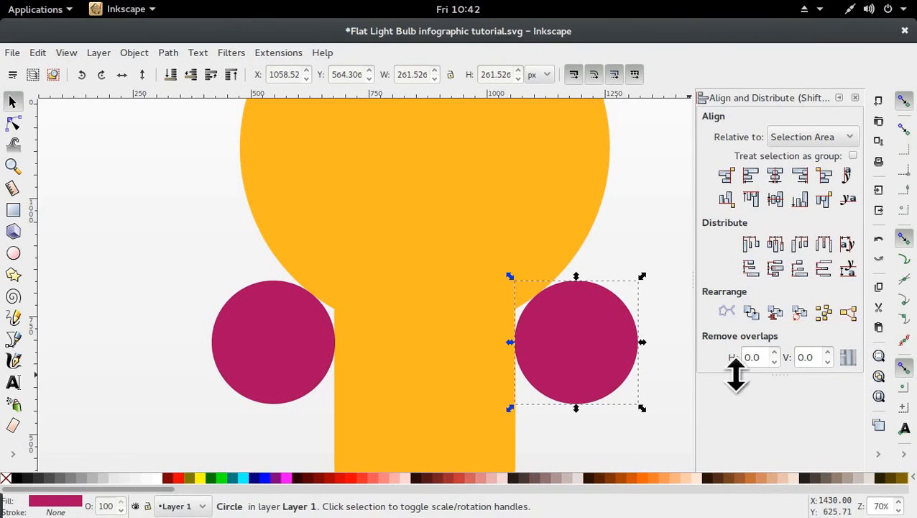
Step: Nudge both magenta circles slightly outward, the right one to X about 1060 px and the left one to about 416 px
key(alt+Right)
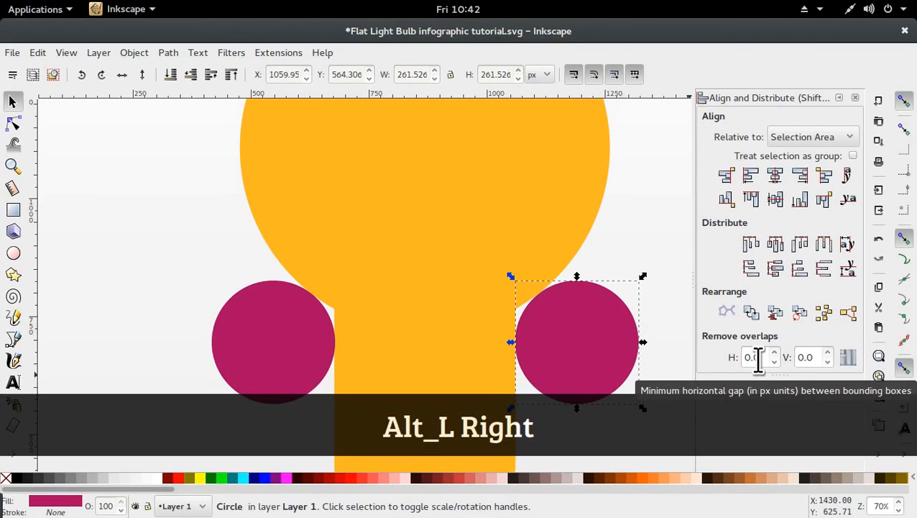
click(331, 342)
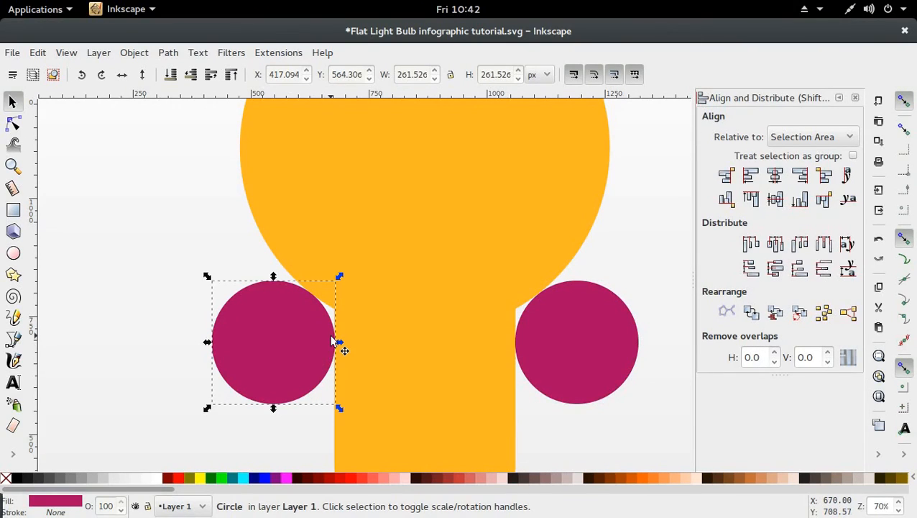
key(alt+Left)
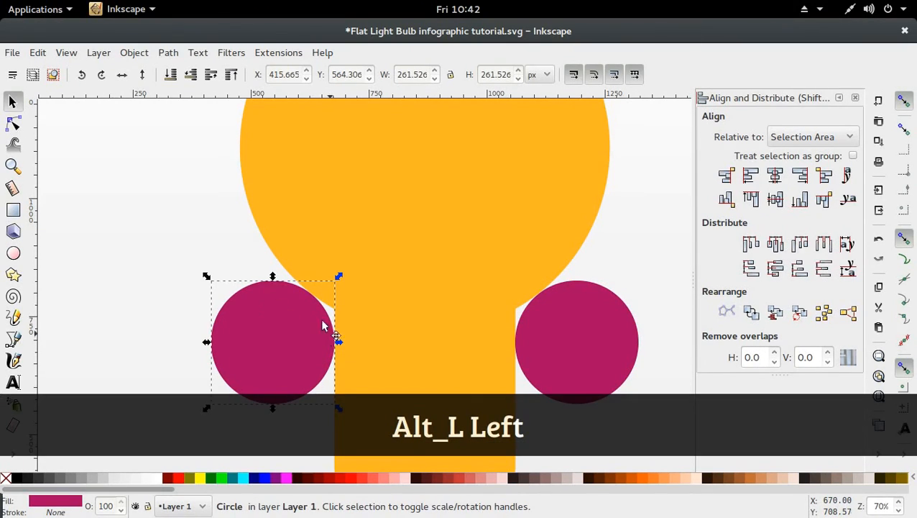
click(167, 281)
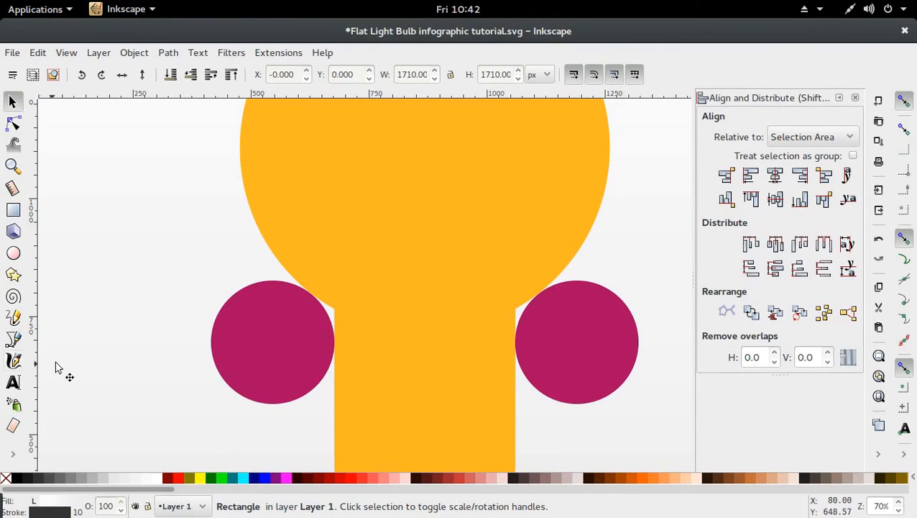
Step: Draw a closed five-sided path covering the gap between the left magenta circle, the bulb and the neck
key(b)
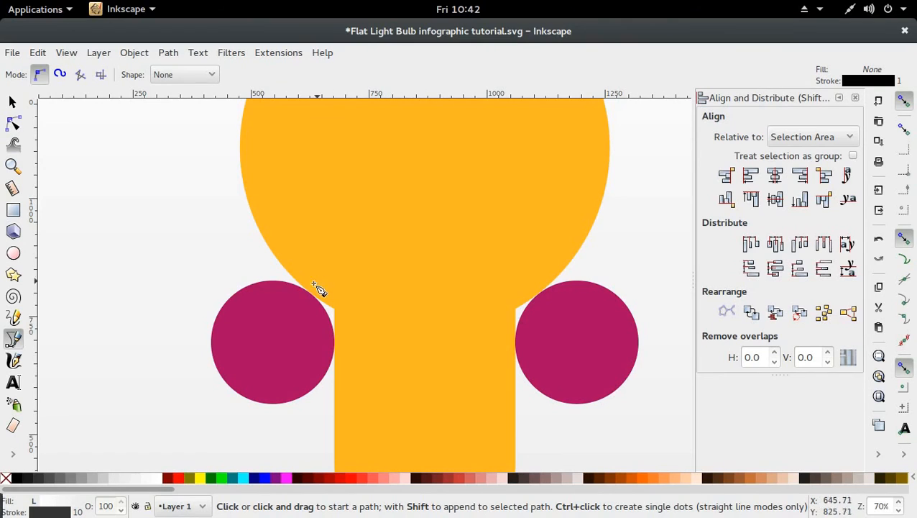
click(299, 304)
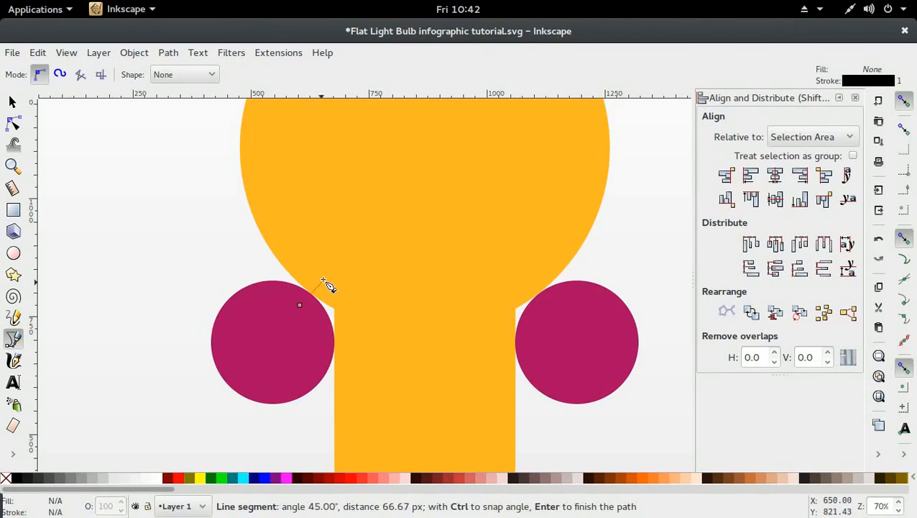
click(342, 272)
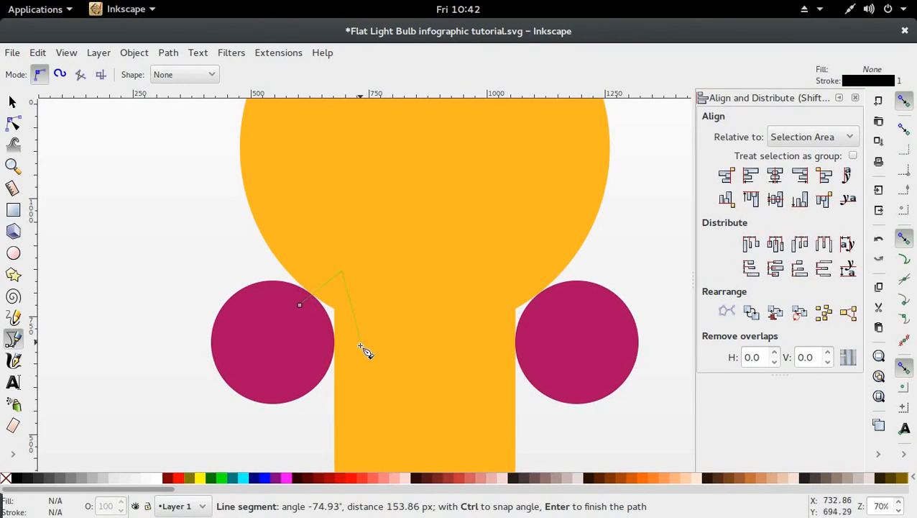
click(359, 341)
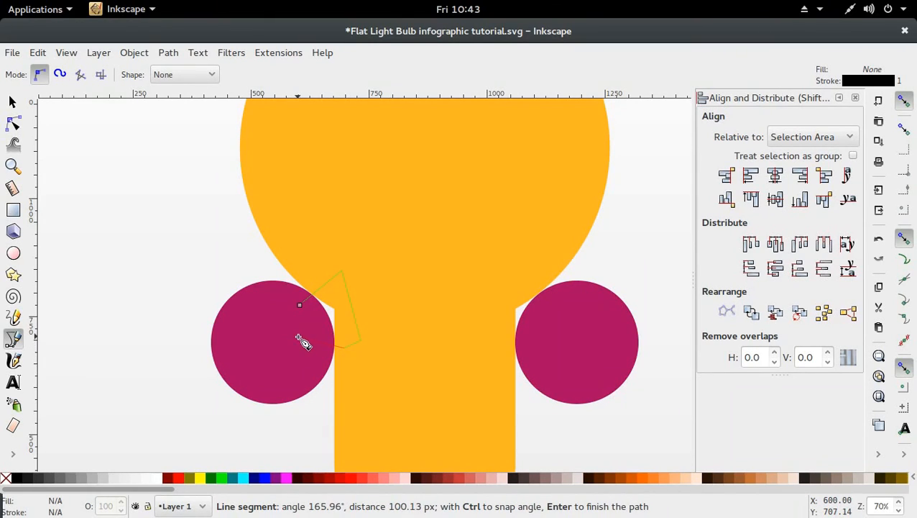
click(298, 338)
click(302, 307)
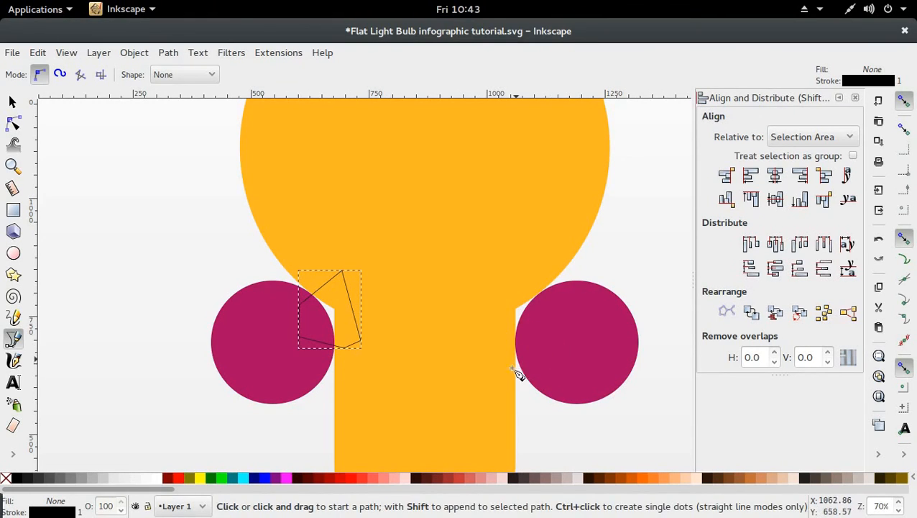
Step: Unite the small five-sided path with the yellow bulb shape to fill the left corner gap
key(s)
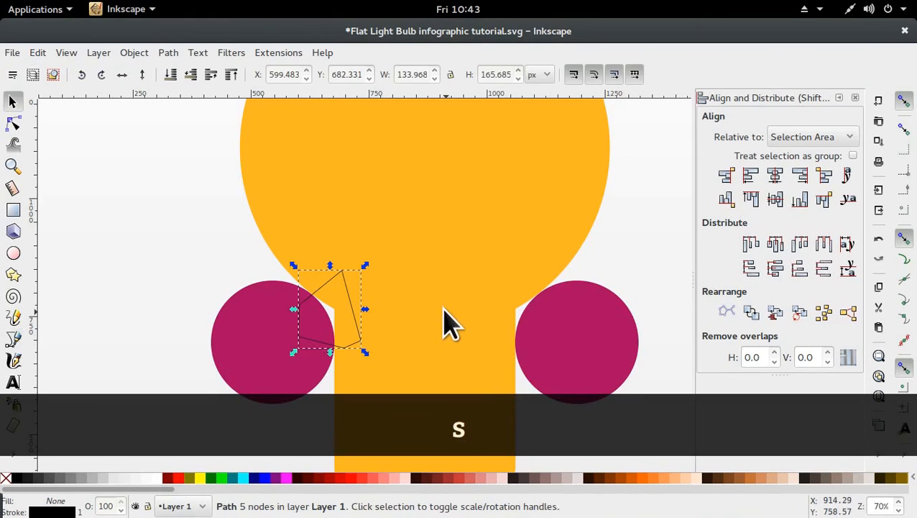
key(shift)
shift+click(417, 243)
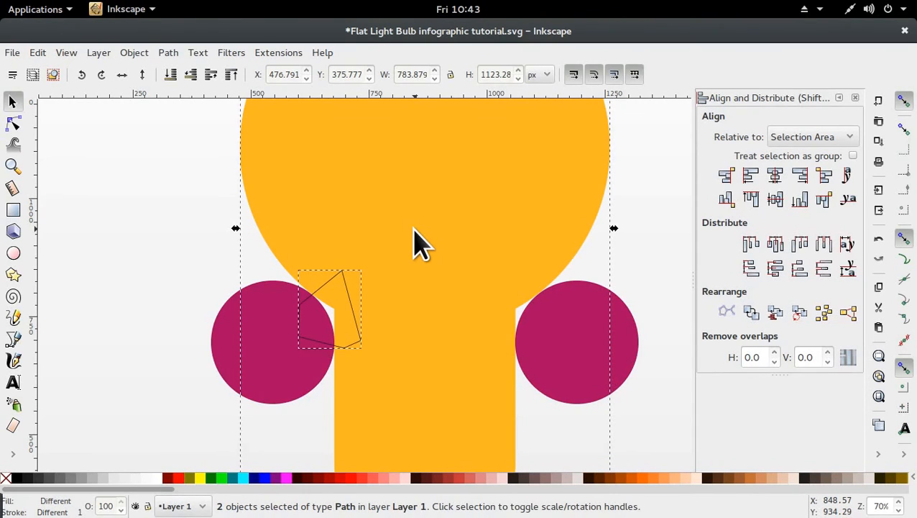
key(ctrl+shift)
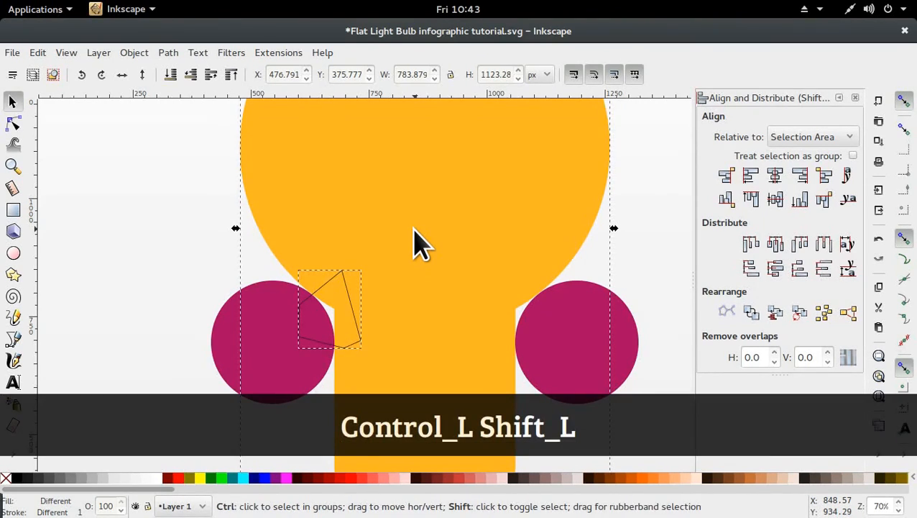
key(ctrl+shift+equal)
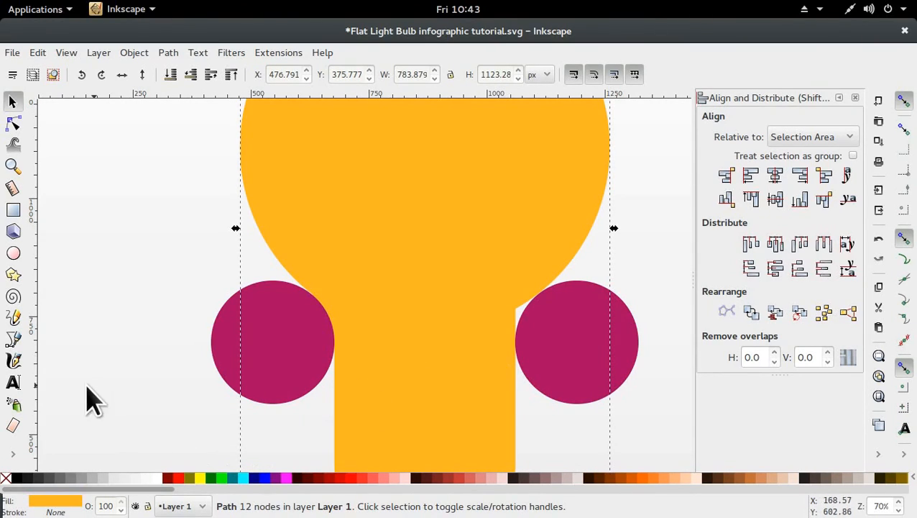
Step: Draw a closed five-sided path, about 181 × 143 px, covering the gap between the right magenta circle, the bulb and the neck
click(13, 339)
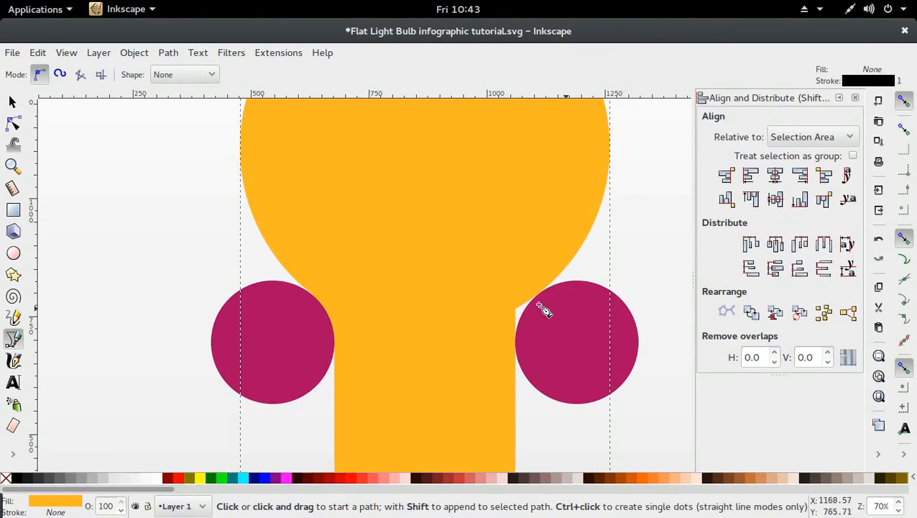
click(495, 345)
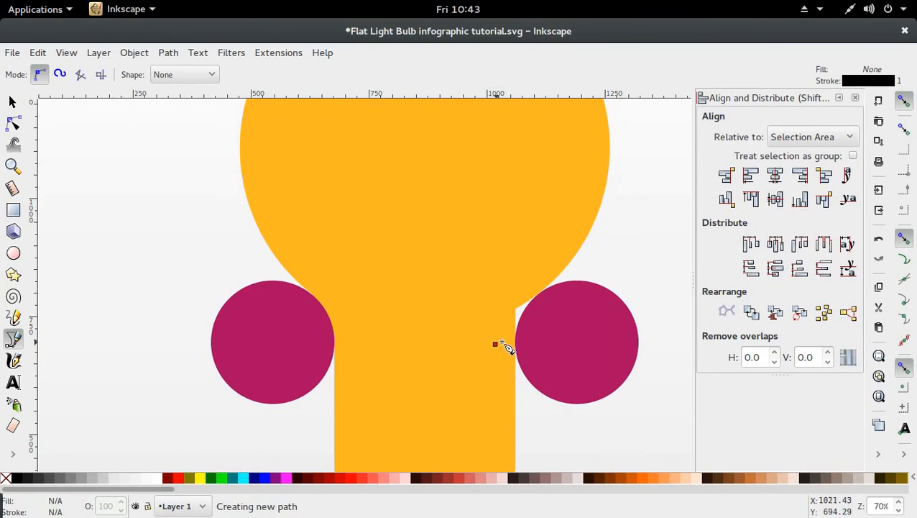
key(ctrl)
ctrl+click(565, 344)
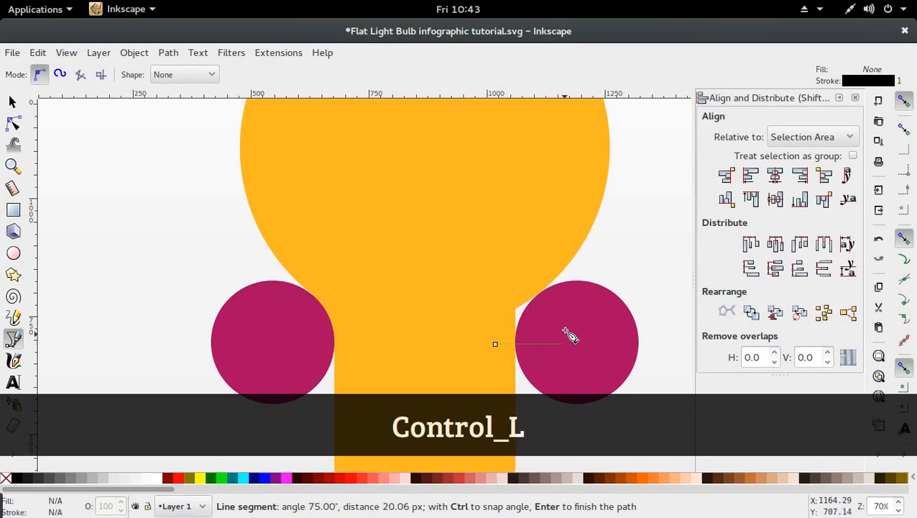
click(567, 307)
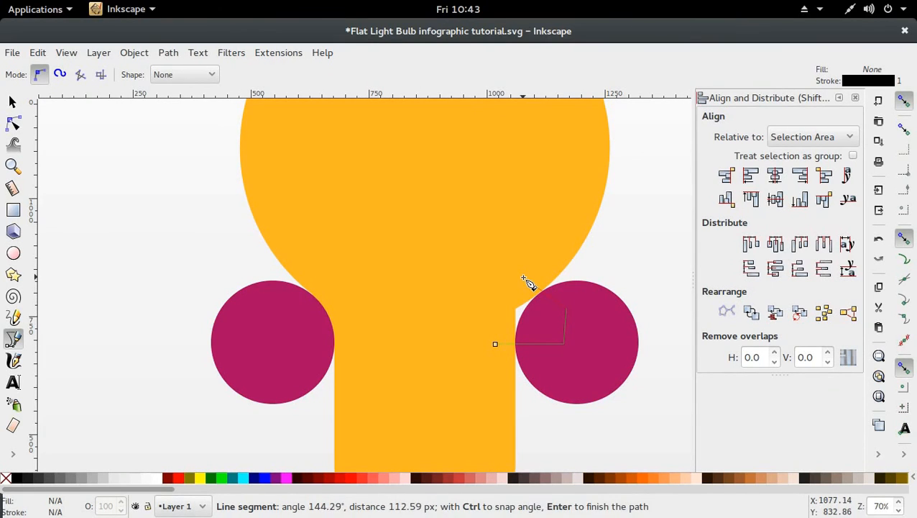
click(525, 278)
click(482, 321)
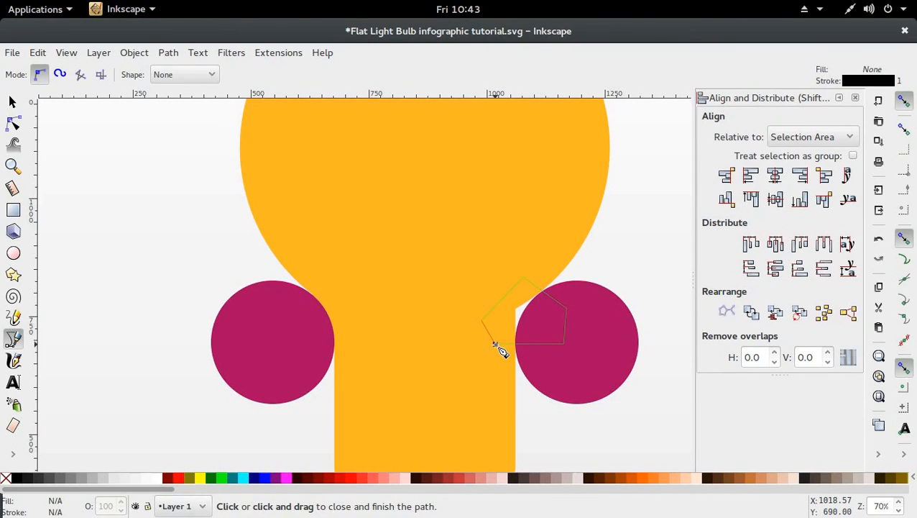
click(497, 348)
Step: Unite the five-sided path at the right corner of the neck with the yellow bulb shape
key(s)
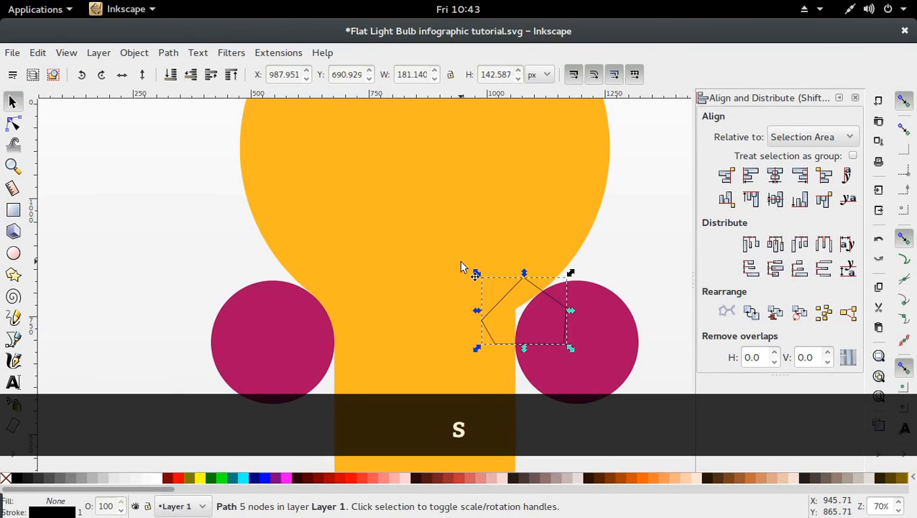
key(shift)
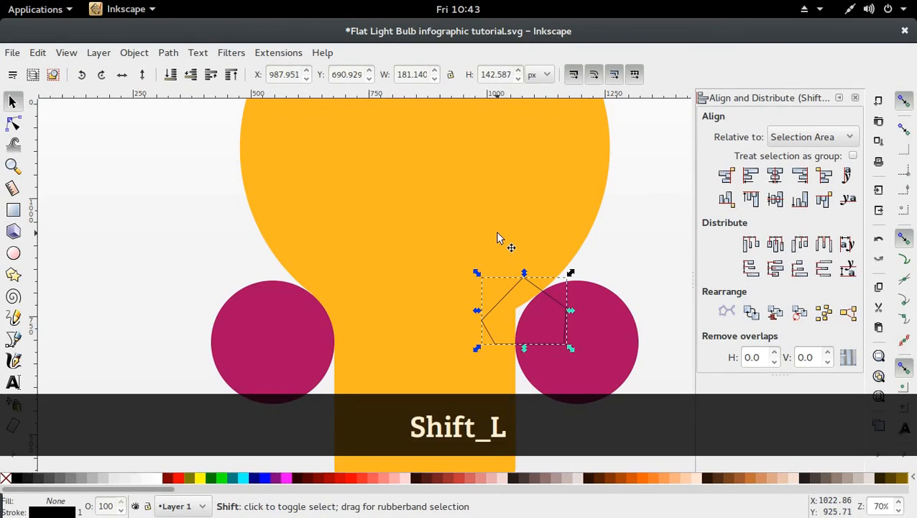
shift+click(498, 232)
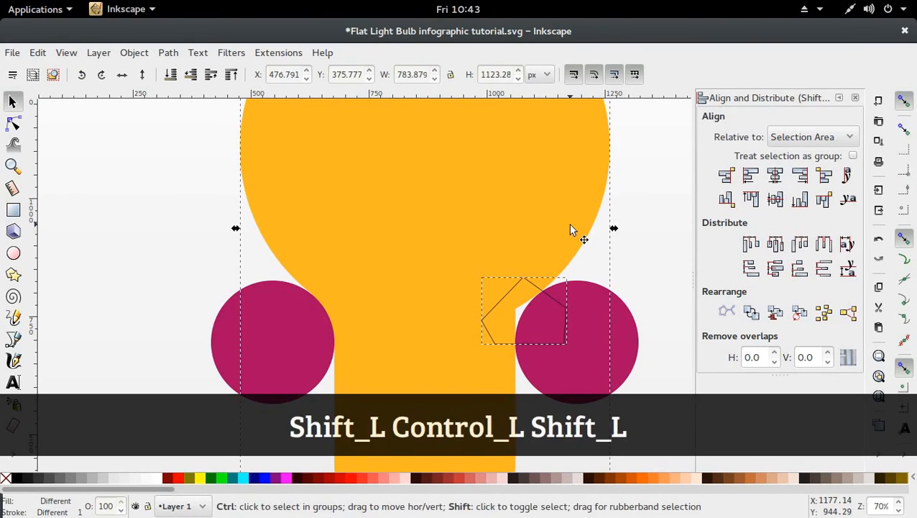
key(ctrl+plus)
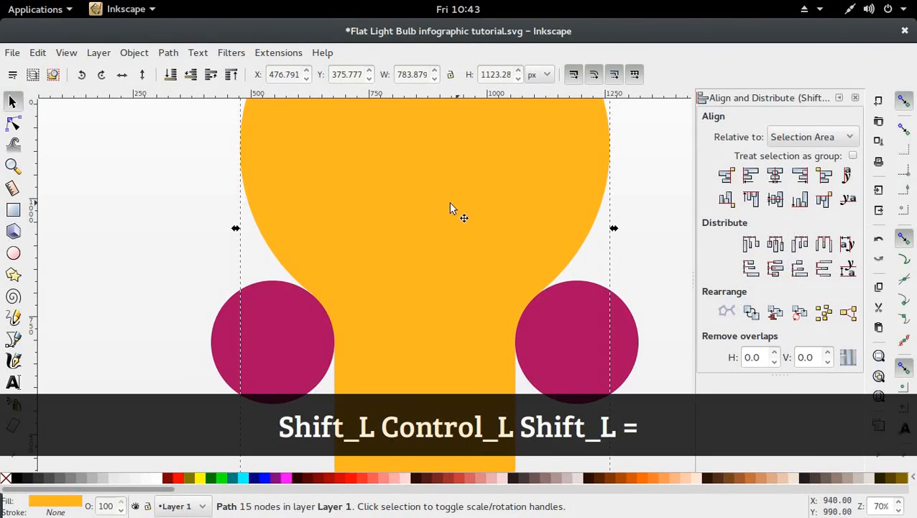
Step: Nudge the right magenta circle slightly upward to Y about 566 px so it sits tight against the bulb and neck
ctrl+scroll(616, 337, down, 2)
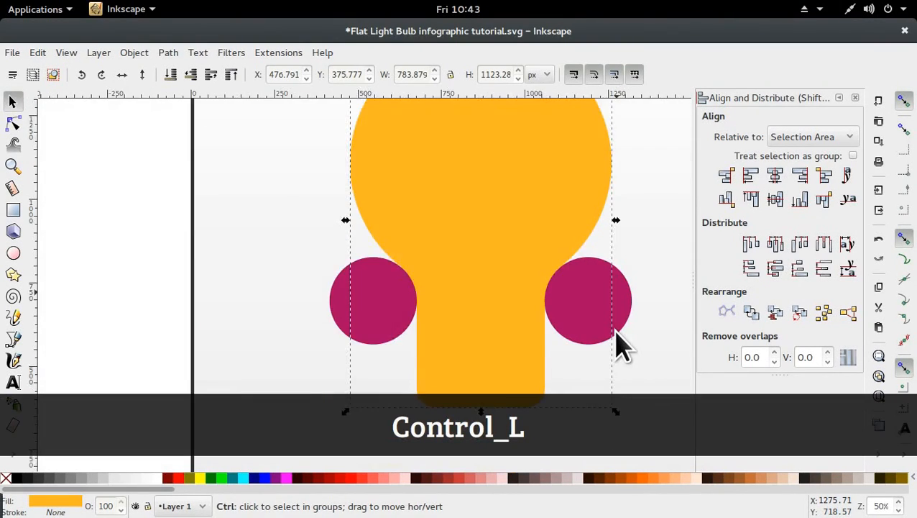
ctrl+scroll(616, 334, up, 3)
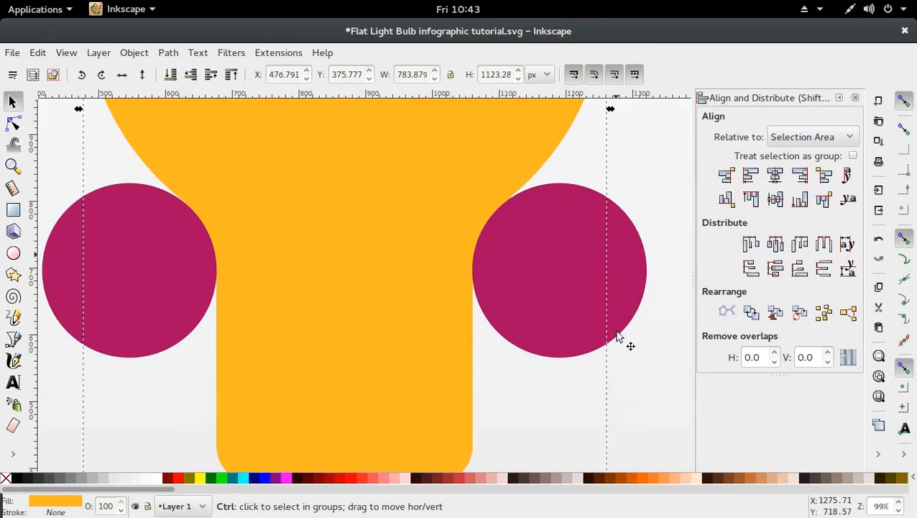
ctrl+scroll(616, 333, up, 2)
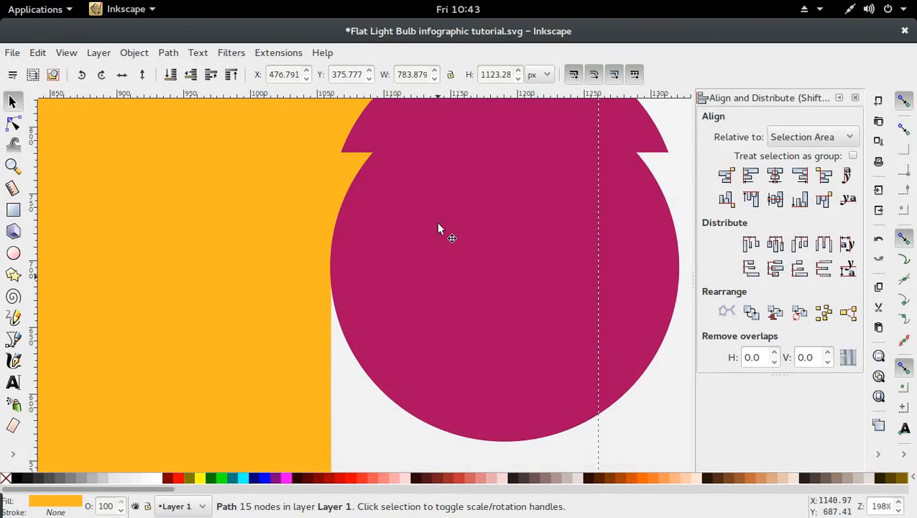
drag(438, 223, 441, 220)
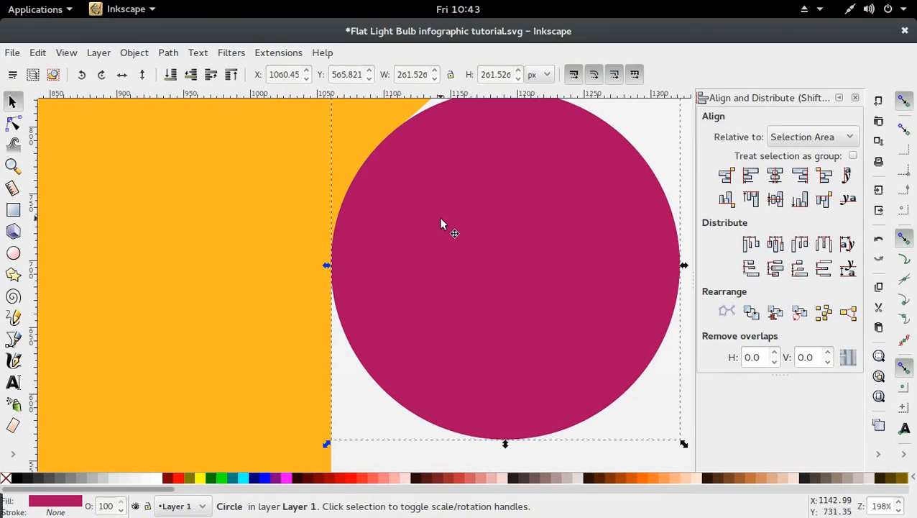
key(ctrl+alt)
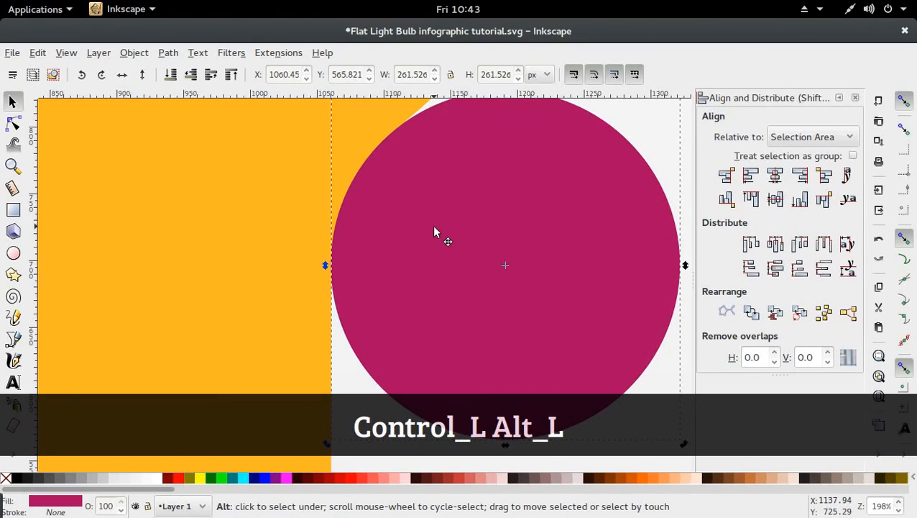
key(alt+Up)
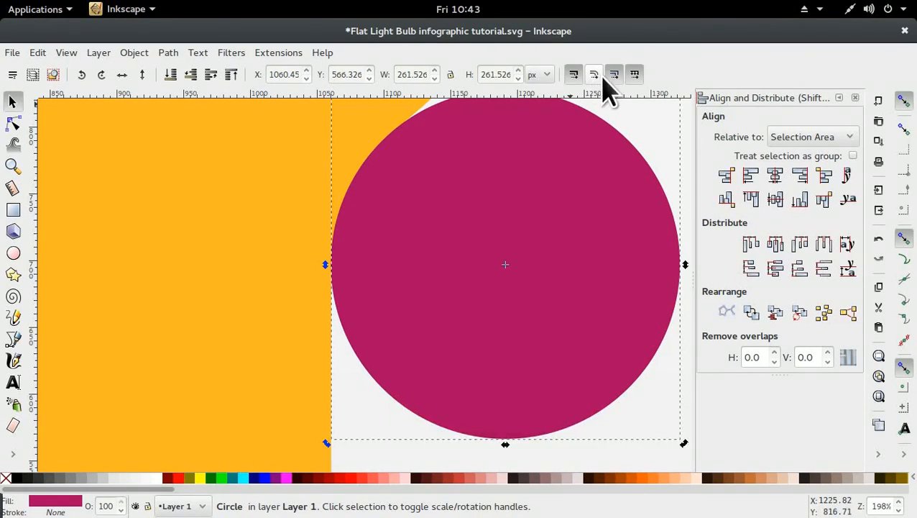
click(628, 122)
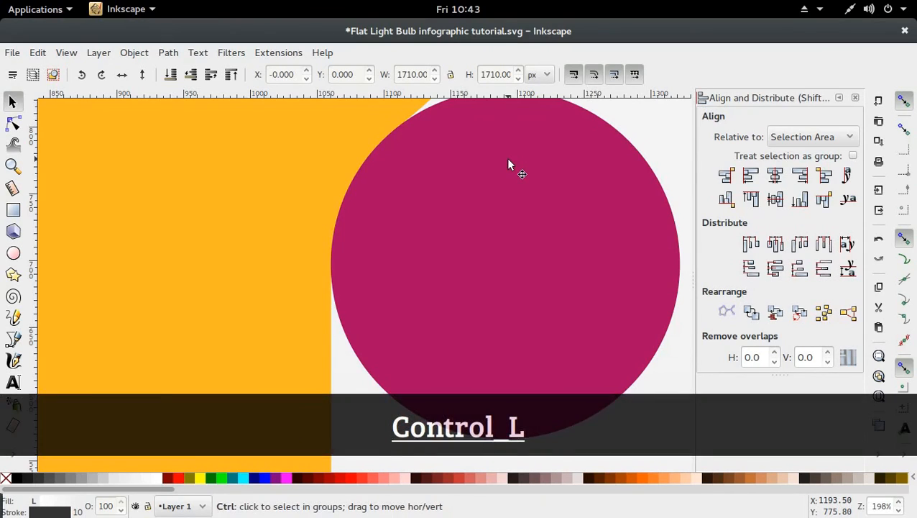
Step: Nudge the left magenta circle slightly upward to Y about 565 px, closing the gap against the bulb
ctrl+scroll(509, 165, down, 2)
ctrl+shift+scroll(270, 225, right, 3)
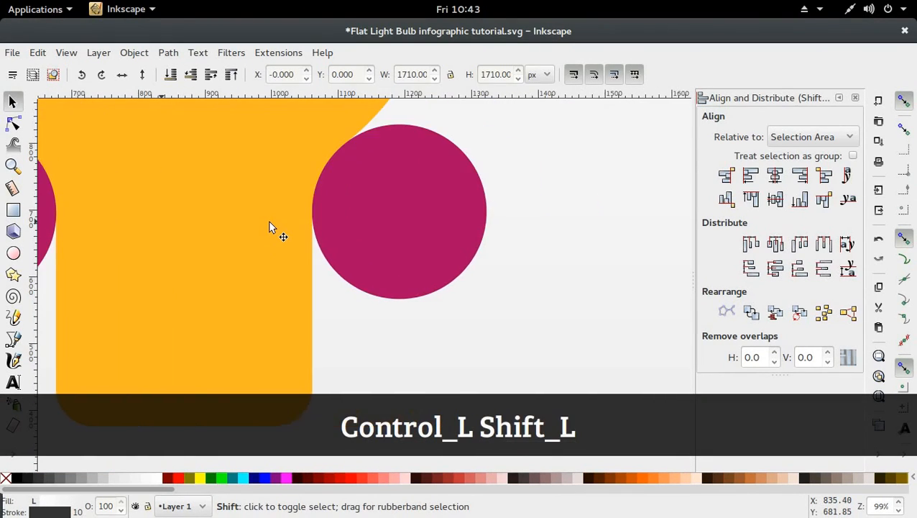
ctrl+shift+scroll(269, 219, left, 8)
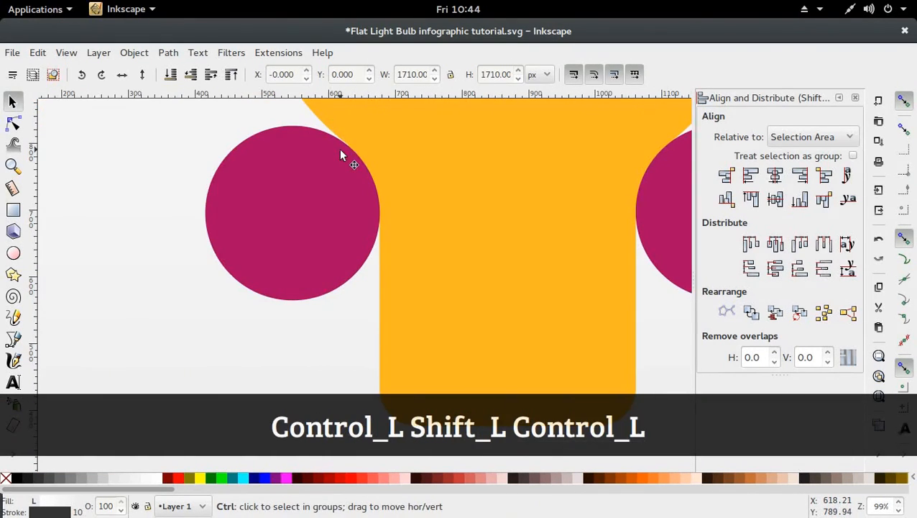
ctrl+scroll(340, 149, up, 3)
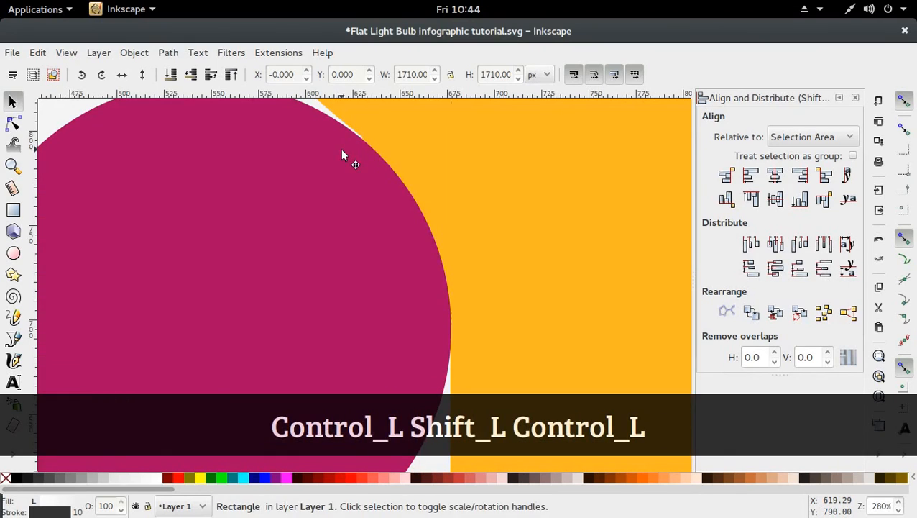
click(341, 150)
key(alt+Up)
key(alt+Up)
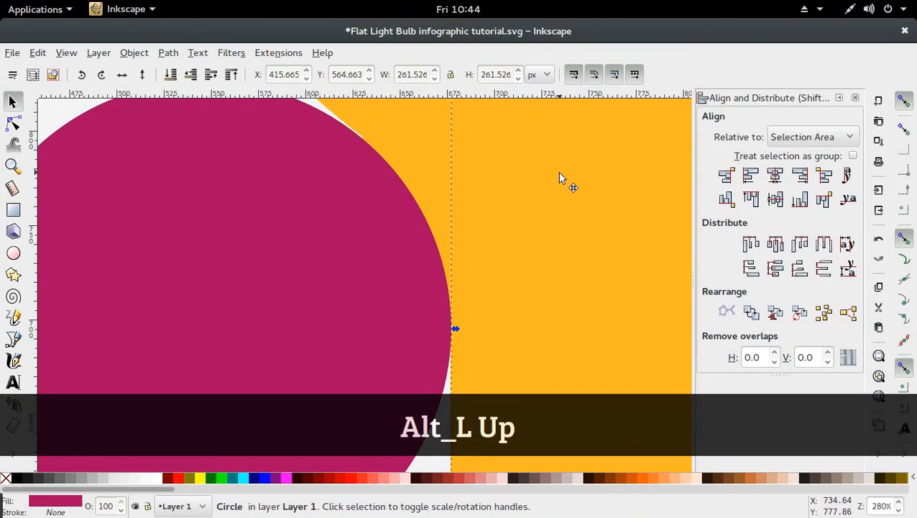
key(alt+Up)
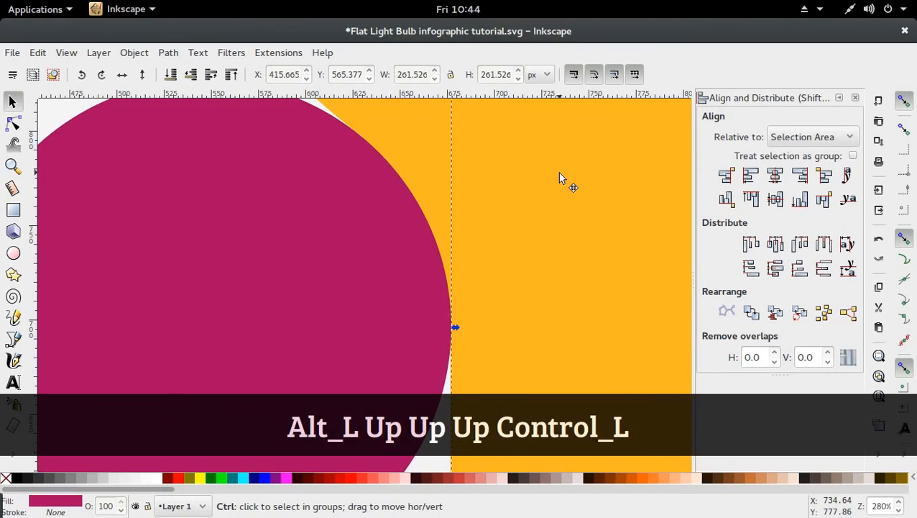
Step: Examine how both magenta circles sit against the bulb and neck, up close and across the whole page
ctrl+scroll(560, 174, down, 5)
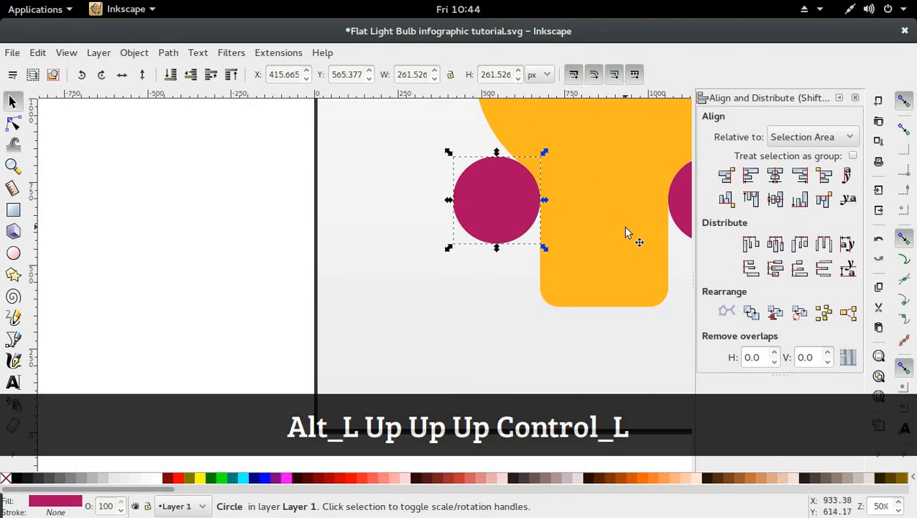
shift+scroll(625, 232, left, 1)
shift+scroll(625, 231, right, 1)
shift+scroll(625, 232, right, 2)
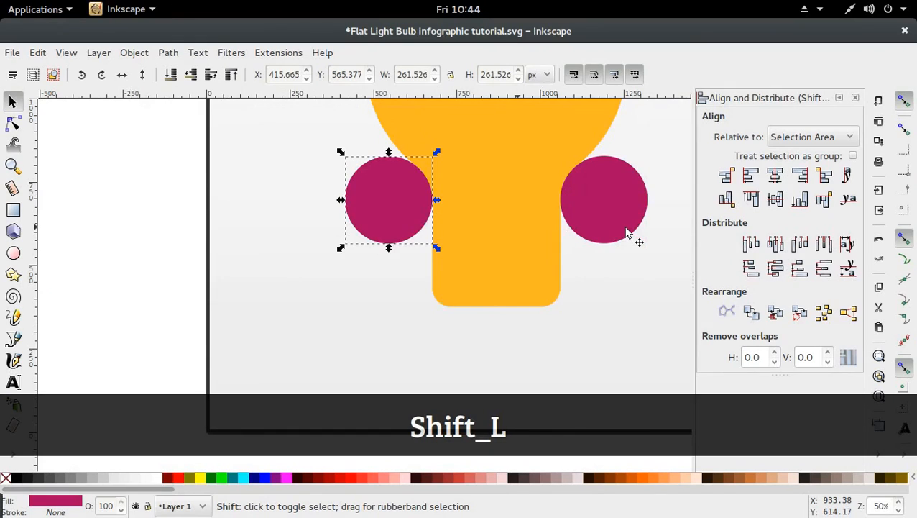
shift+scroll(625, 231, left, 1)
shift+scroll(626, 232, right, 2)
ctrl+scroll(626, 231, up, 3)
ctrl+scroll(626, 231, down, 4)
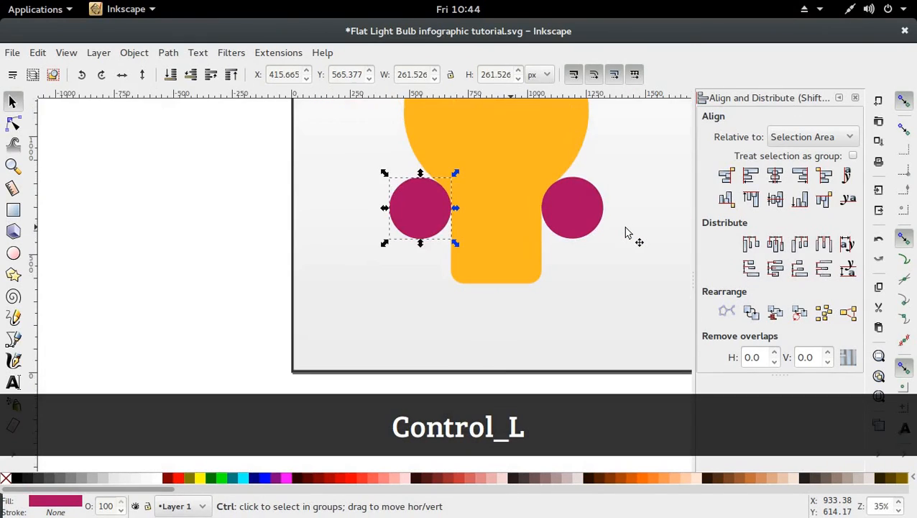
ctrl+scroll(625, 232, down, 1)
scroll(636, 210, up, 2)
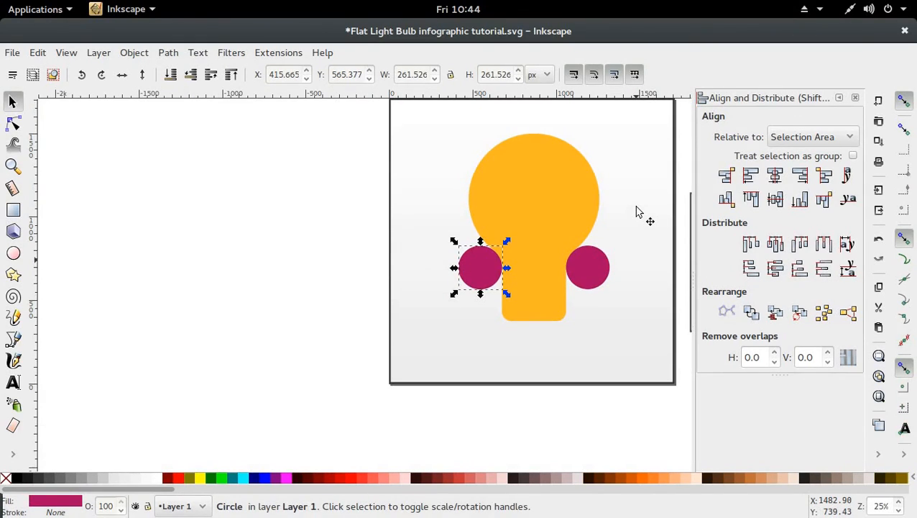
shift+scroll(636, 211, right, 2)
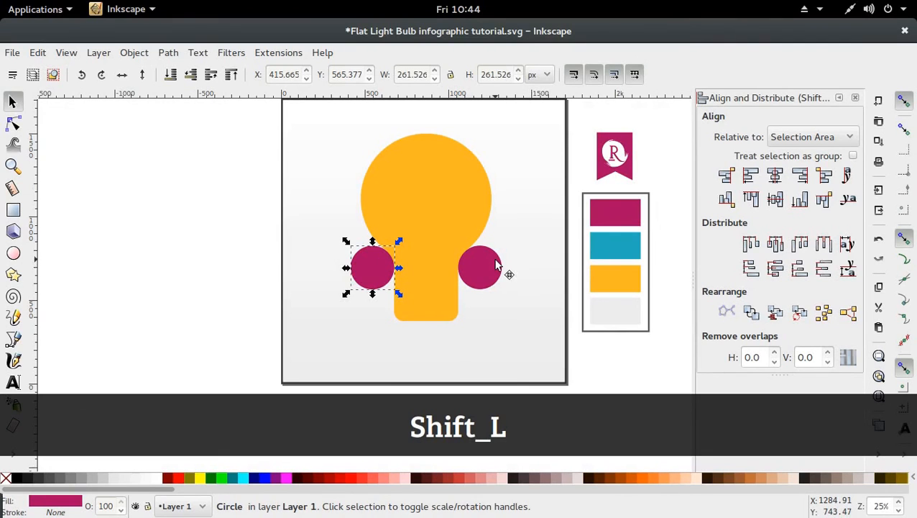
Step: Subtract the right magenta circle from the yellow bulb shape with a Difference operation
click(496, 266)
shift+click(434, 193)
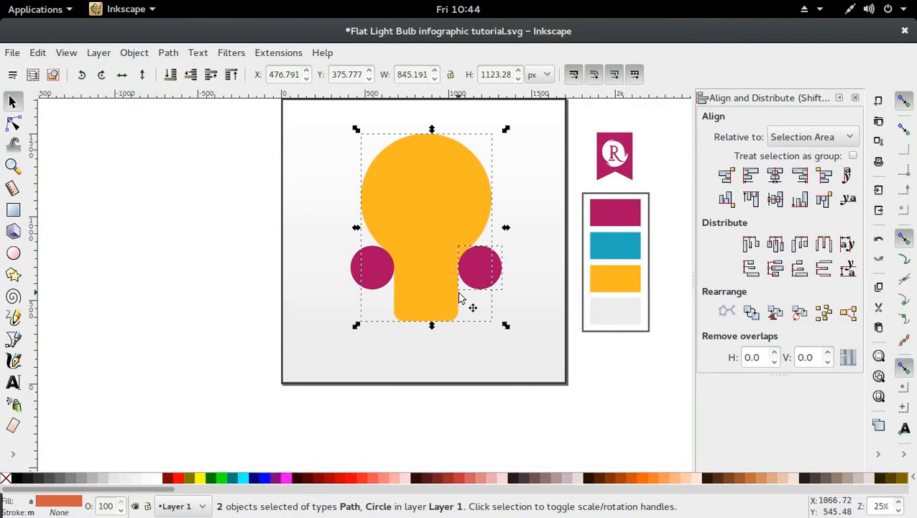
key(ctrl+shift)
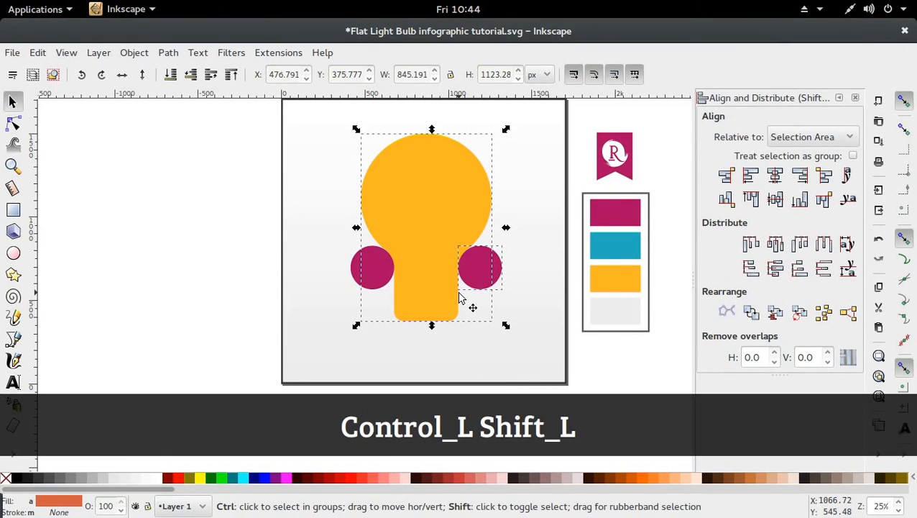
key(ctrl+minus)
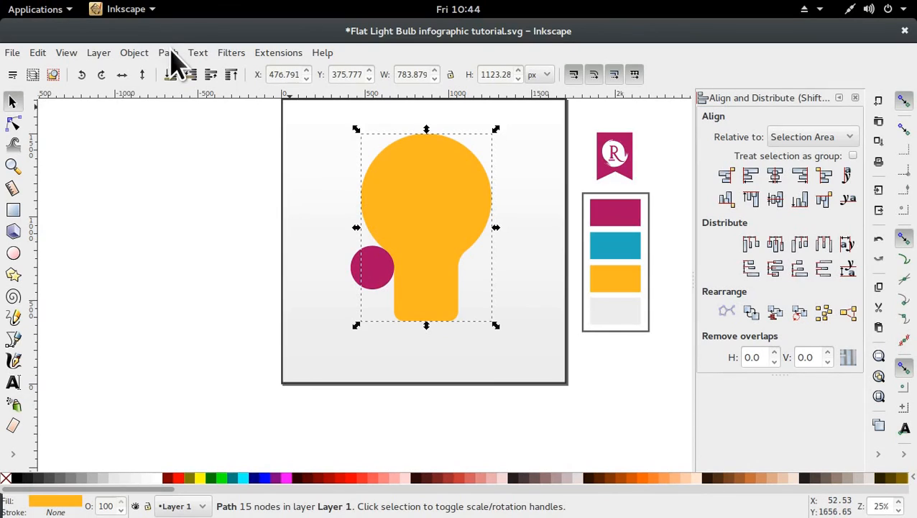
Step: Subtract the left magenta circle from the yellow bulb shape to give the neck a matching curved corner
click(174, 58)
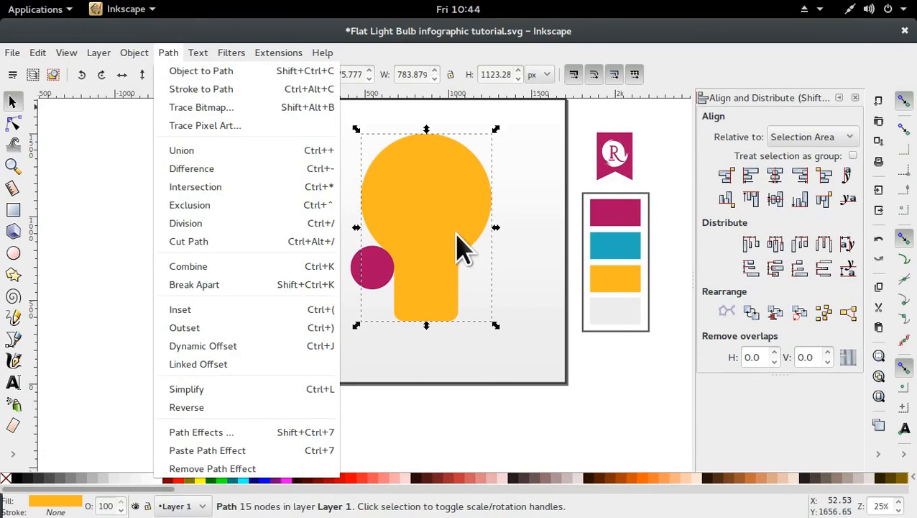
click(394, 273)
click(394, 272)
shift+click(454, 193)
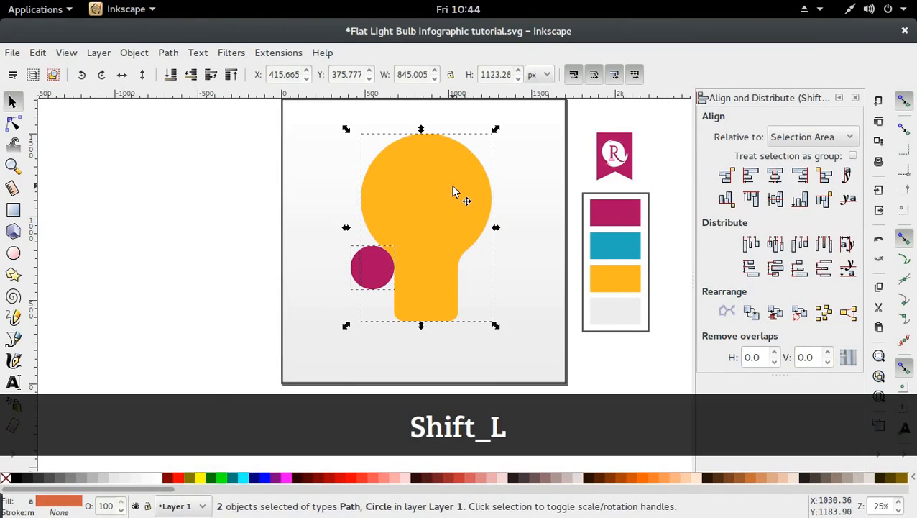
key(ctrl+minus)
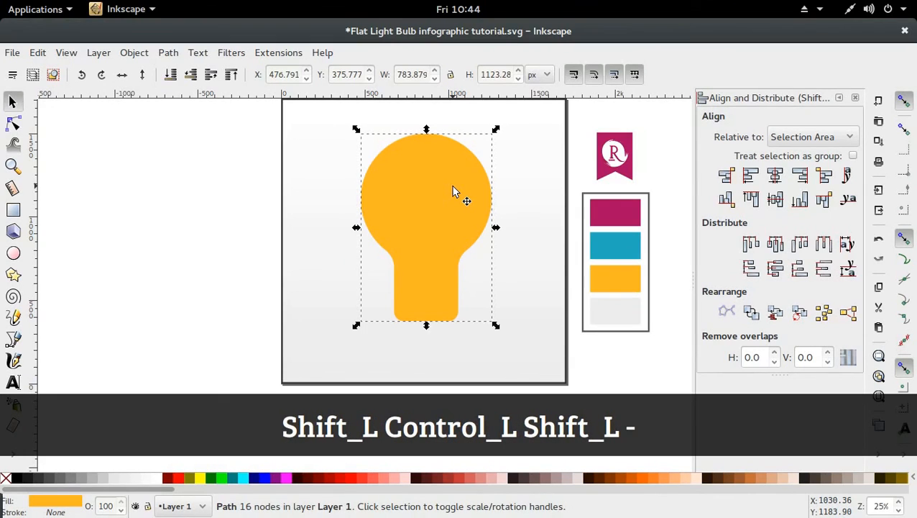
Step: Move the finished bulb straight up to Y about 412 px and scale it proportionally around its centre to about 760 × 1089 px
click(278, 292)
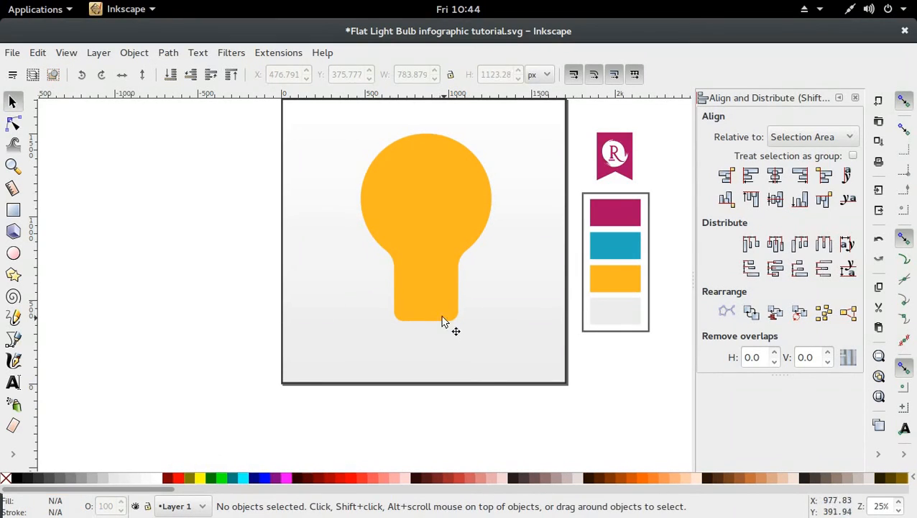
drag(230, 335, 521, 128)
click(201, 327)
drag(421, 313, 424, 306)
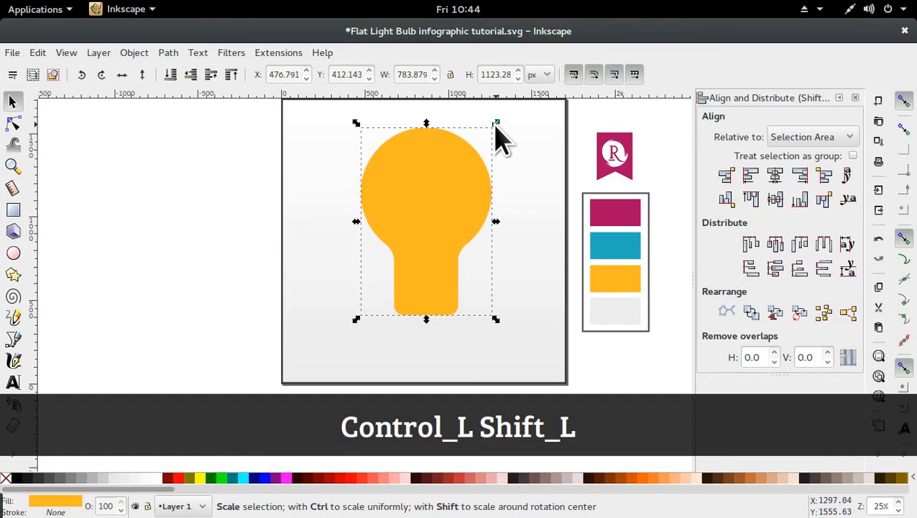
drag(496, 124, 495, 128)
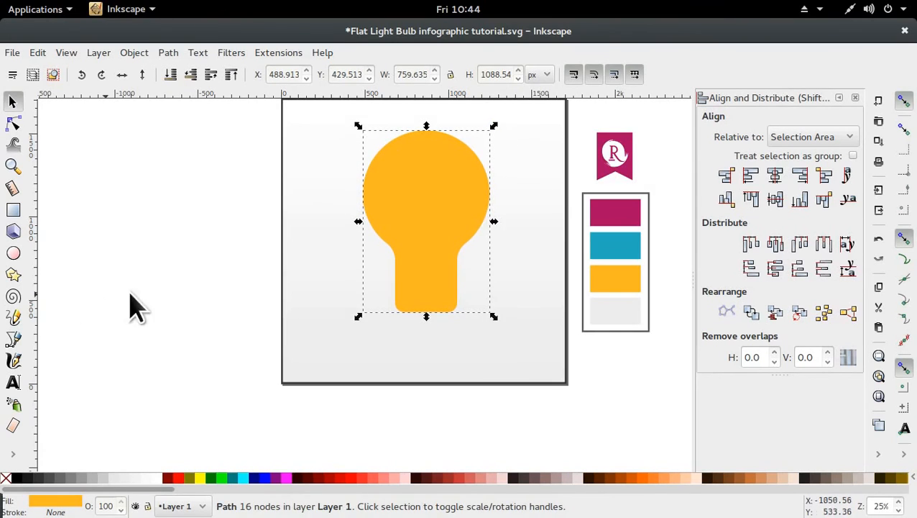
Step: Draw a magenta rectangle about 356 × 73 px just below the base of the yellow bulb
click(180, 297)
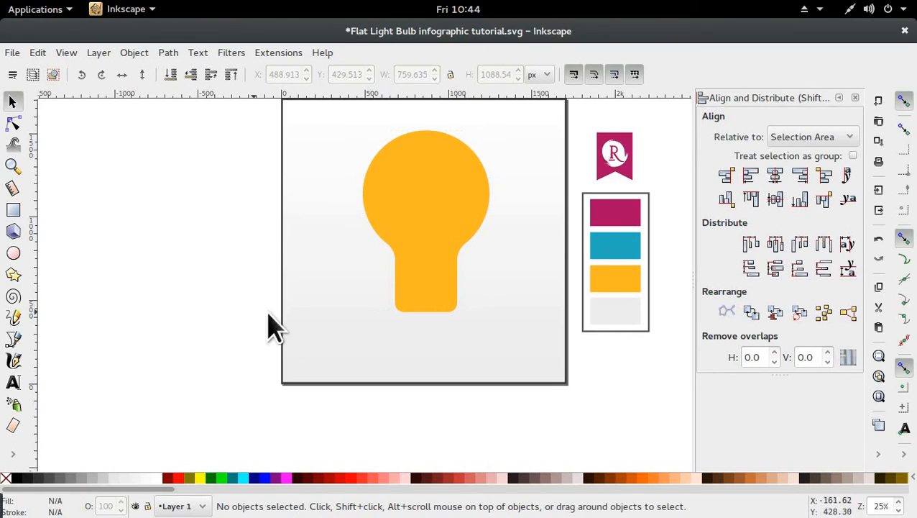
click(13, 209)
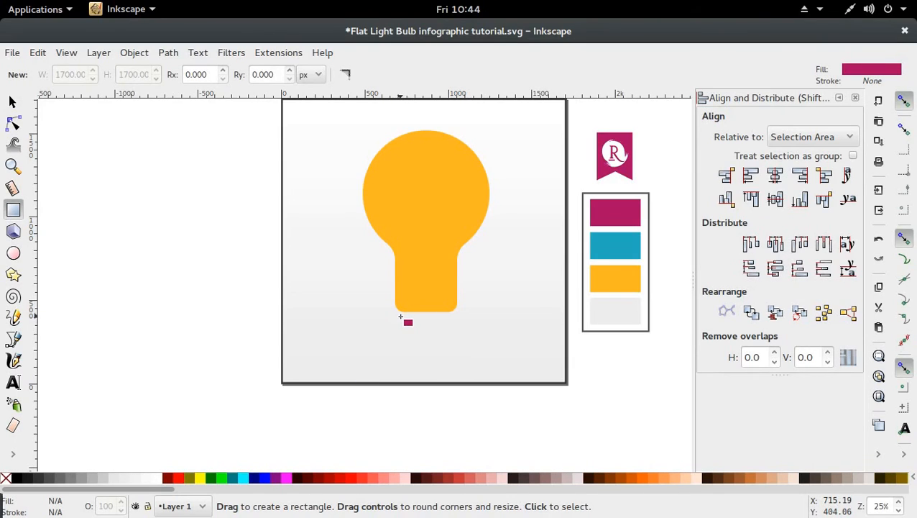
drag(399, 317, 456, 329)
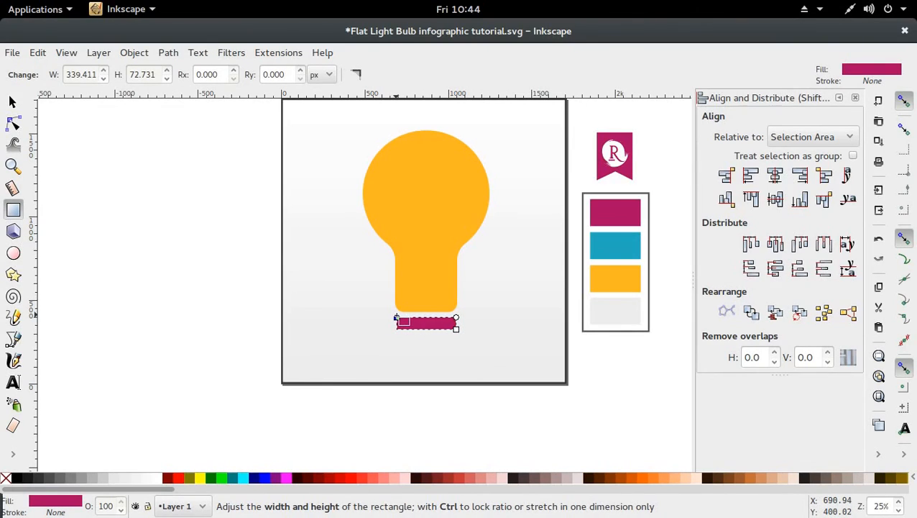
drag(397, 316, 396, 317)
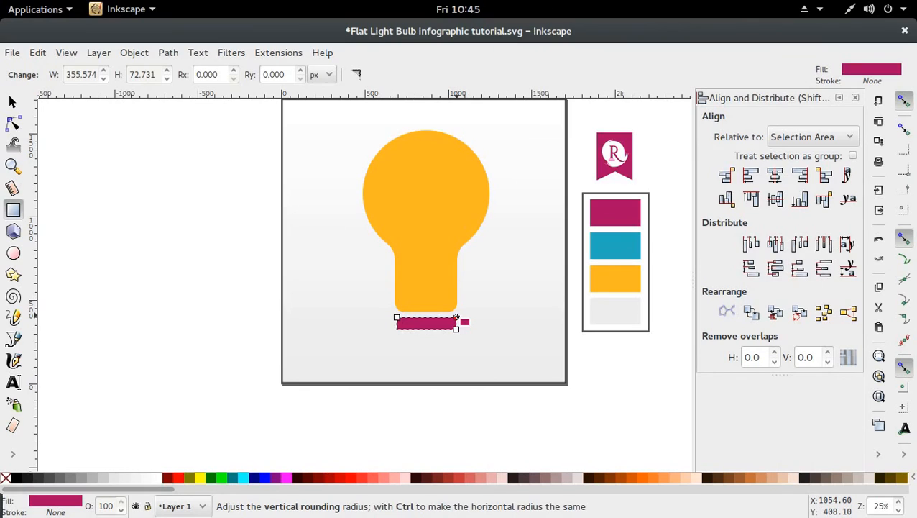
Step: Round the corners of the magenta rectangle evenly into a bar, keeping it as the selected object
key(ctrl)
key(shift)
key(s)
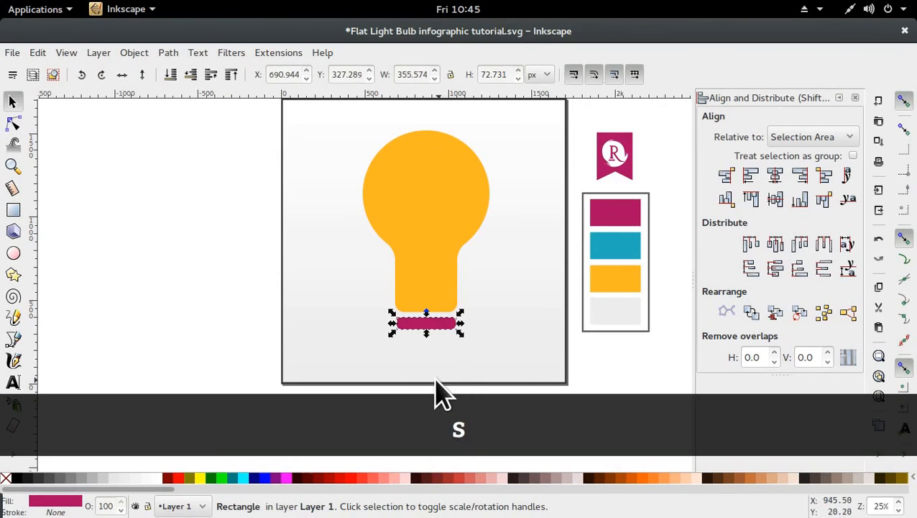
click(93, 277)
click(448, 326)
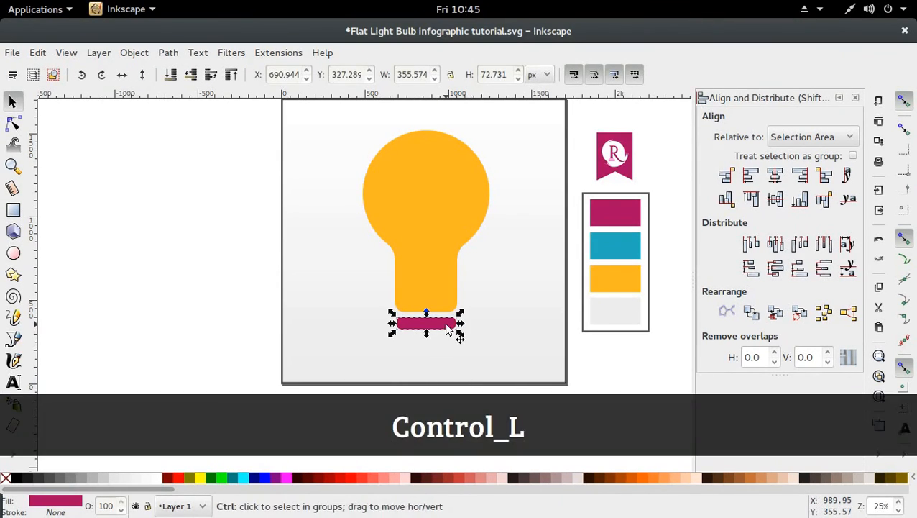
Step: Duplicate the rounded magenta bar twice, stacking the copies straight below the first one with small gaps
key(ctrl+d)
drag(446, 342, 448, 360)
key(ctrl+d)
Step: Narrow the lowest magenta bar to about 271 px wide and centre it horizontally with the middle bar
mouse_move(447, 361)
mouse_down()
mouse_move(453, 355)
mouse_move(429, 352)
mouse_move(435, 358)
mouse_up()
key(r)
key(s)
shift+click(444, 337)
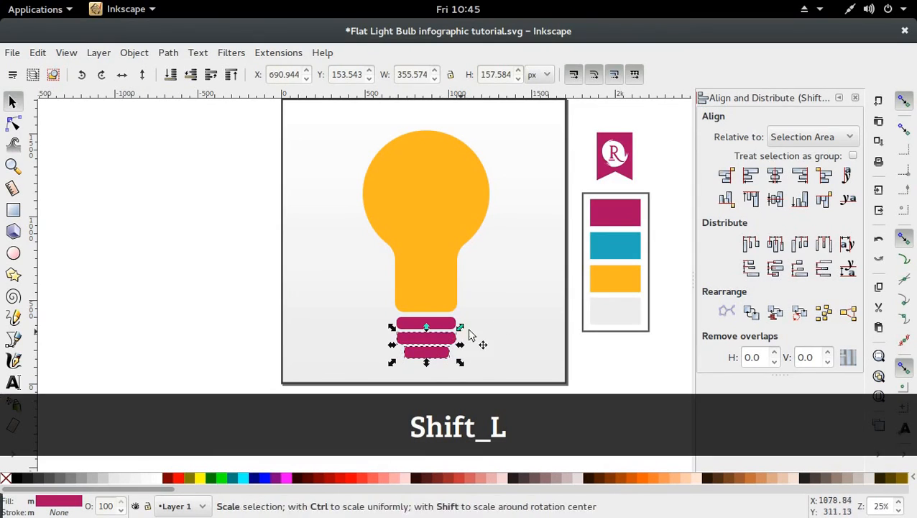
click(775, 177)
click(219, 255)
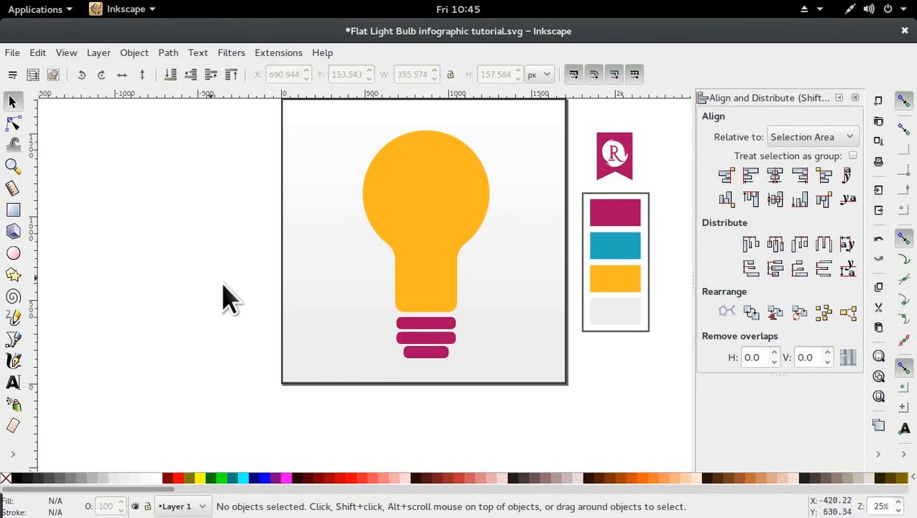
Step: Nudge the lowest bar slightly down to Y about 150 px to even out the gaps between bars
click(426, 355)
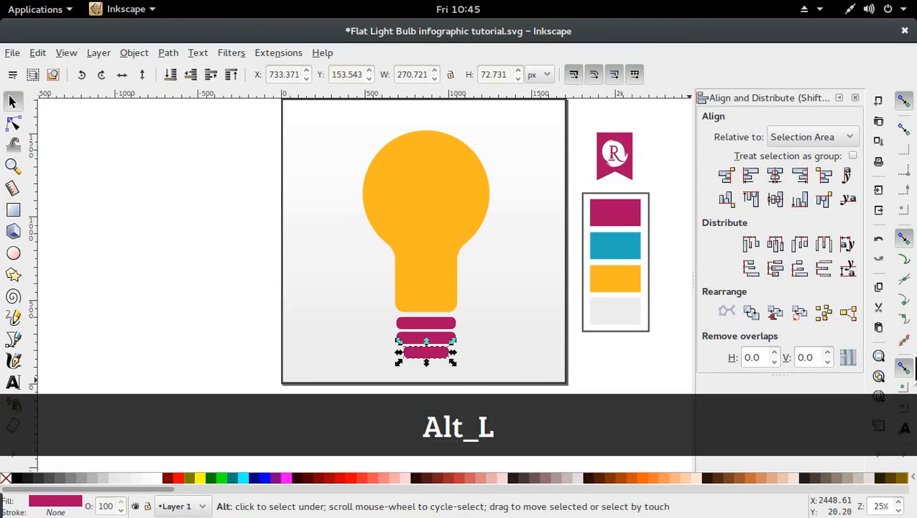
key(alt+Right)
key(alt+Left)
key(alt+Down)
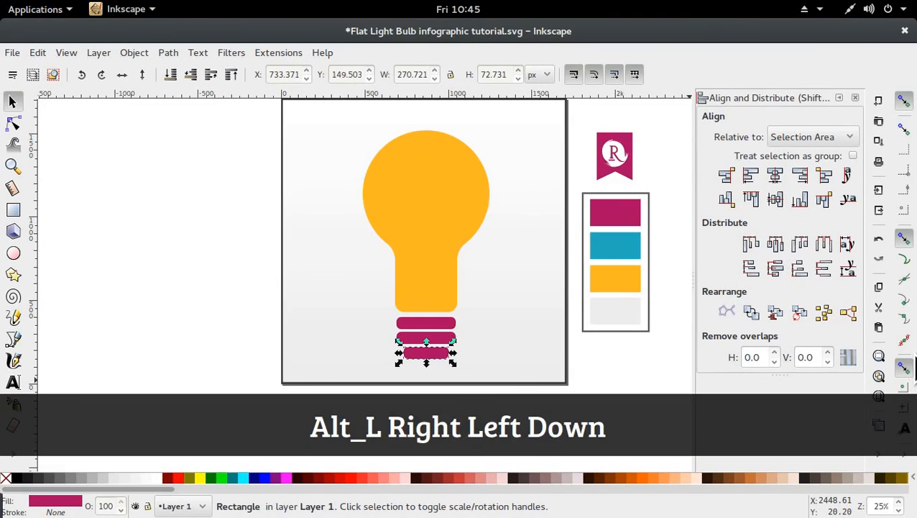
click(225, 211)
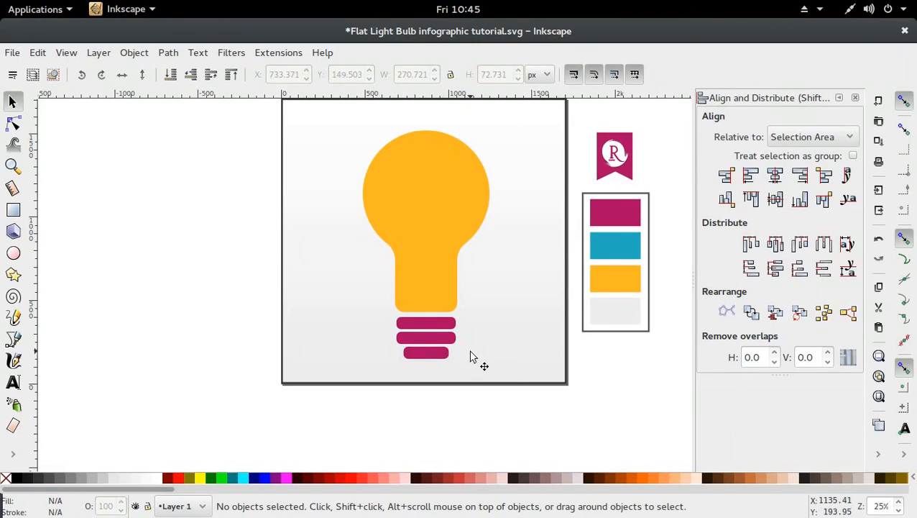
Step: Nudge all three magenta bars together up towards the bulb, to Y about 162 px
click(435, 325)
shift+click(436, 338)
shift+click(435, 352)
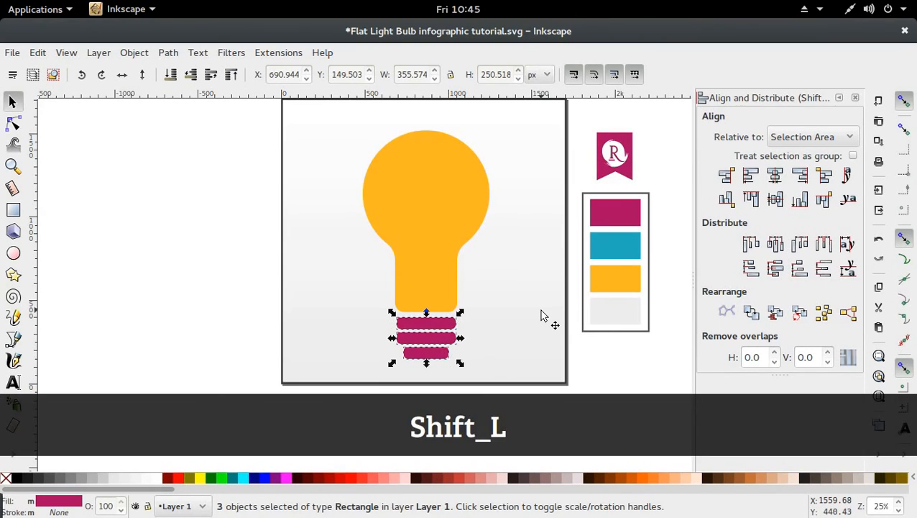
key(alt+Up)
key(alt+Up)
key(alt+Up)
key(alt+Up)
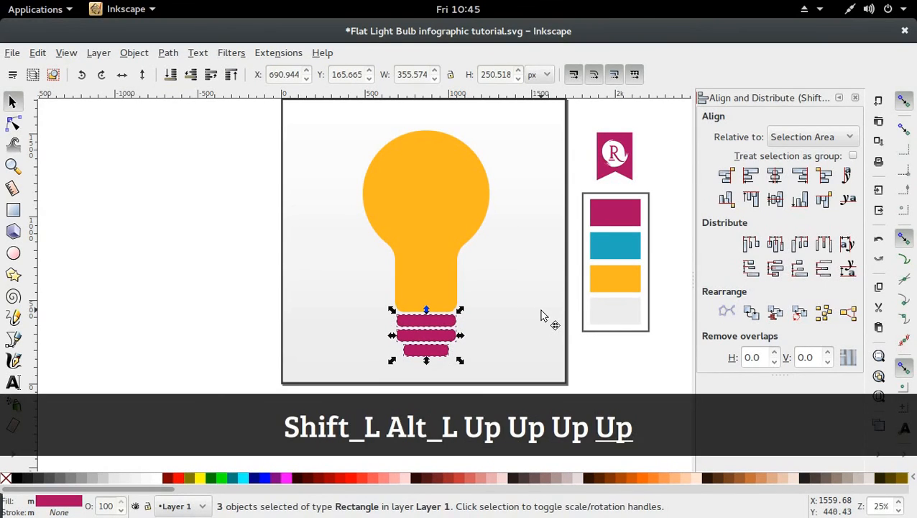
key(alt+Down)
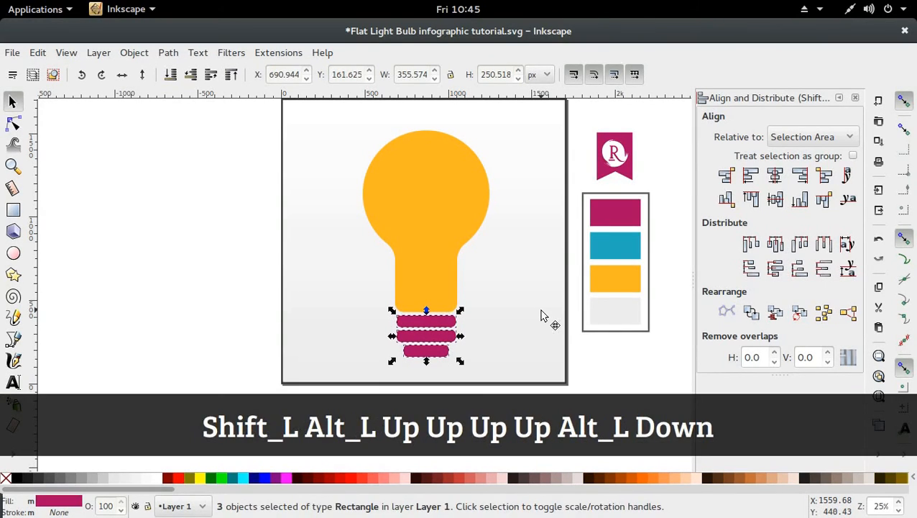
Step: Scale the bulb and its bars together around their centre to about 663 × 1183 px and move them up to Y about 365 px
click(230, 178)
drag(225, 108, 488, 375)
drag(429, 297, 430, 269)
click(225, 225)
scroll(255, 263, up, 1)
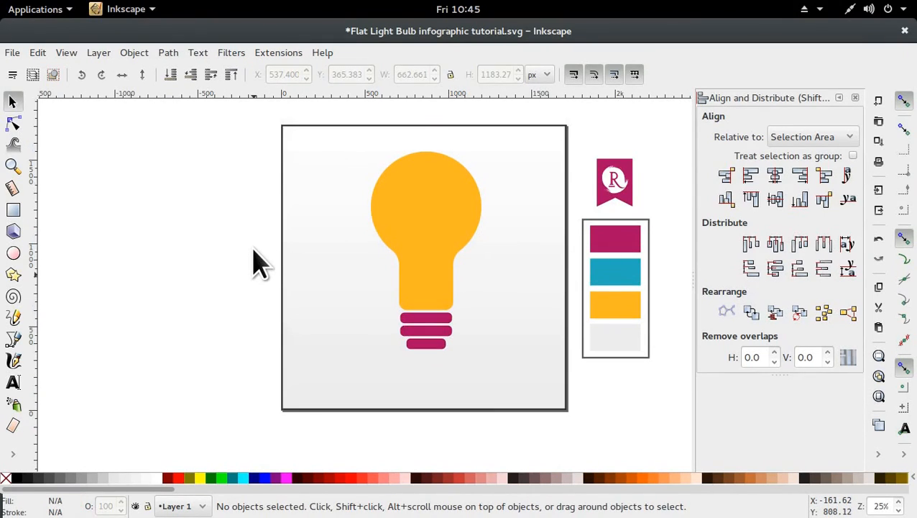
scroll(255, 263, down, 1)
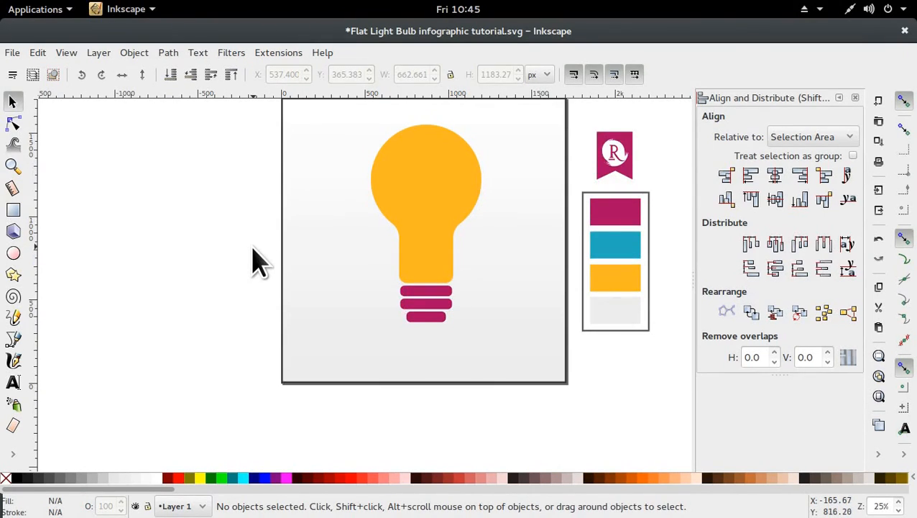
Step: Move the whole bulb with its bars straight up to Y about 394 px
drag(272, 327, 493, 115)
key(ctrl)
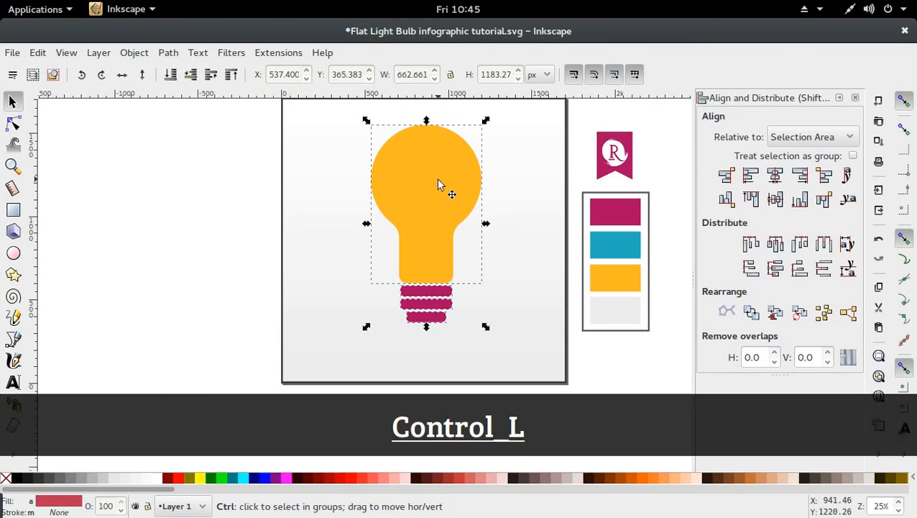
drag(438, 180, 438, 174)
click(223, 241)
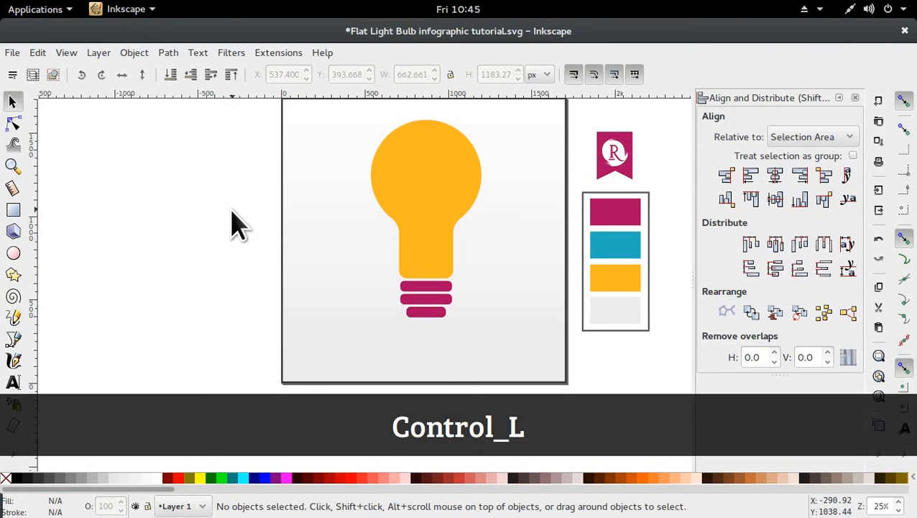
Step: Add a dark grey (#333333) stroke to the yellow bulb shape
click(428, 247)
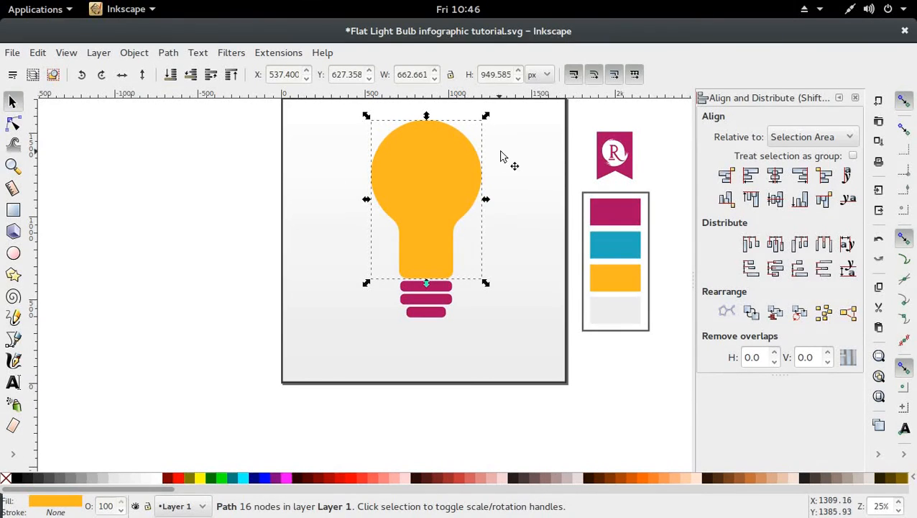
key(d)
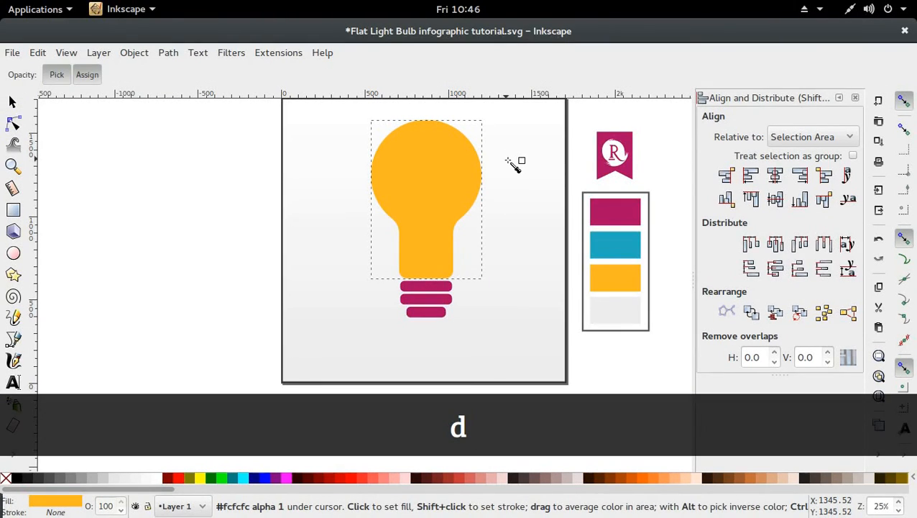
key(s)
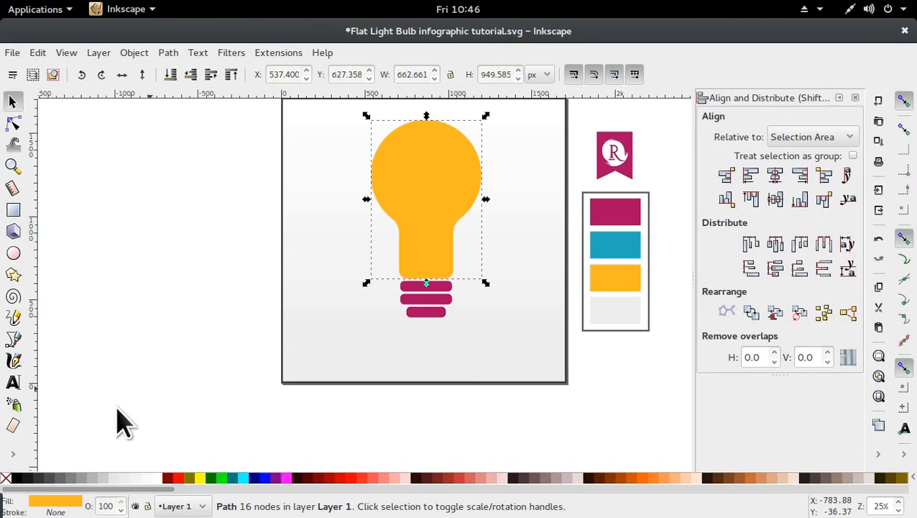
shift+click(45, 491)
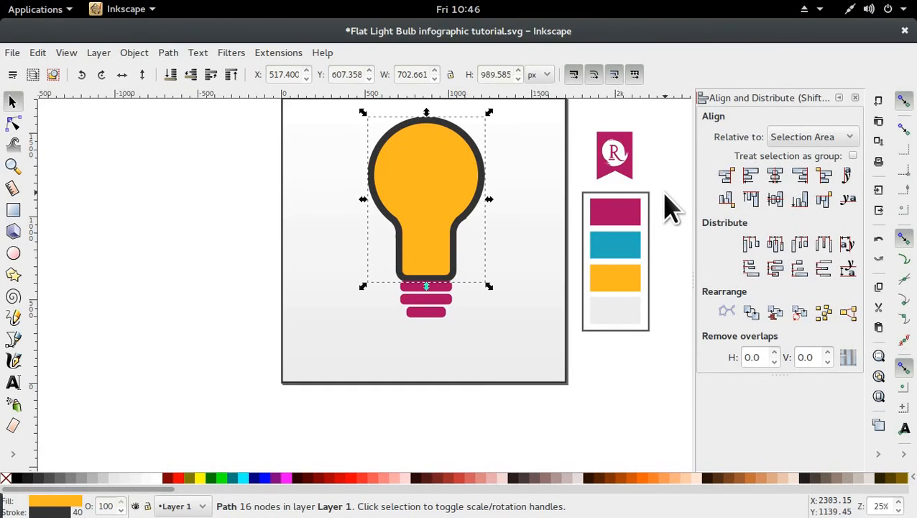
Step: Set the bulb's stroke width to 10 px in the Fill and Stroke settings
key(ctrl+shift+f)
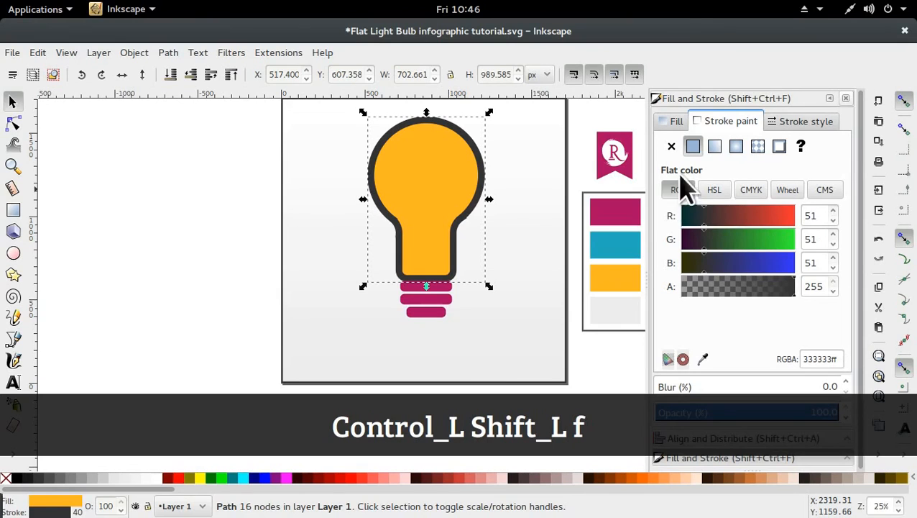
click(168, 53)
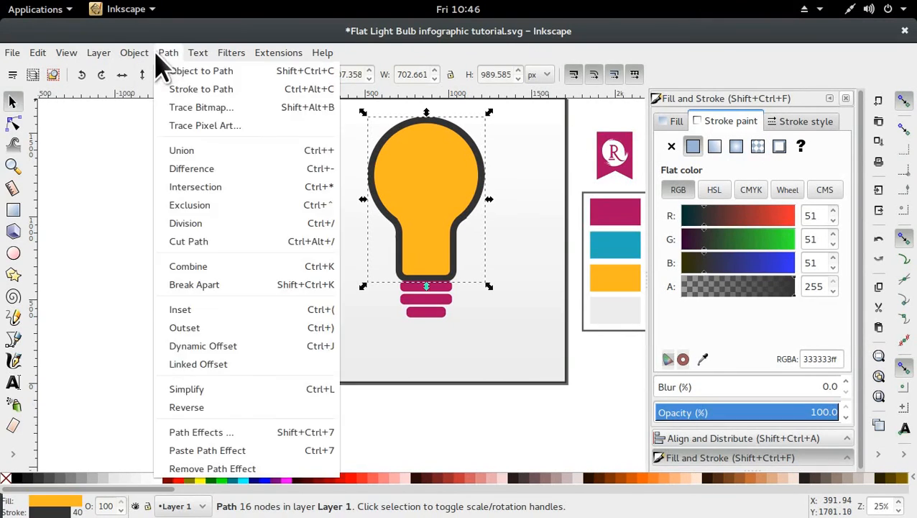
click(141, 65)
click(135, 53)
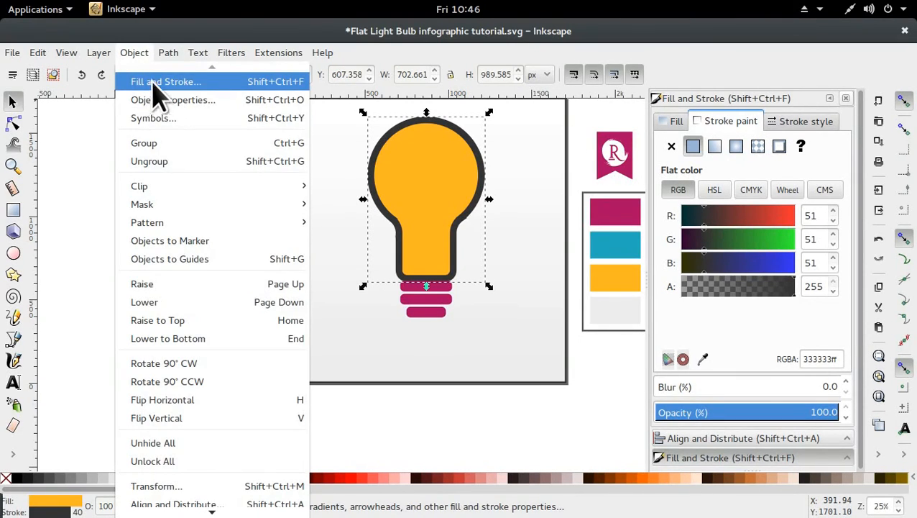
click(794, 97)
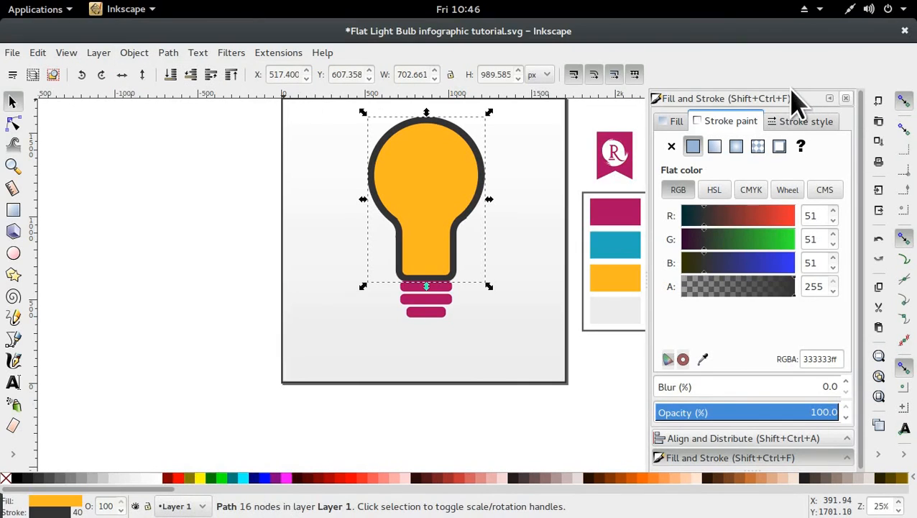
click(809, 123)
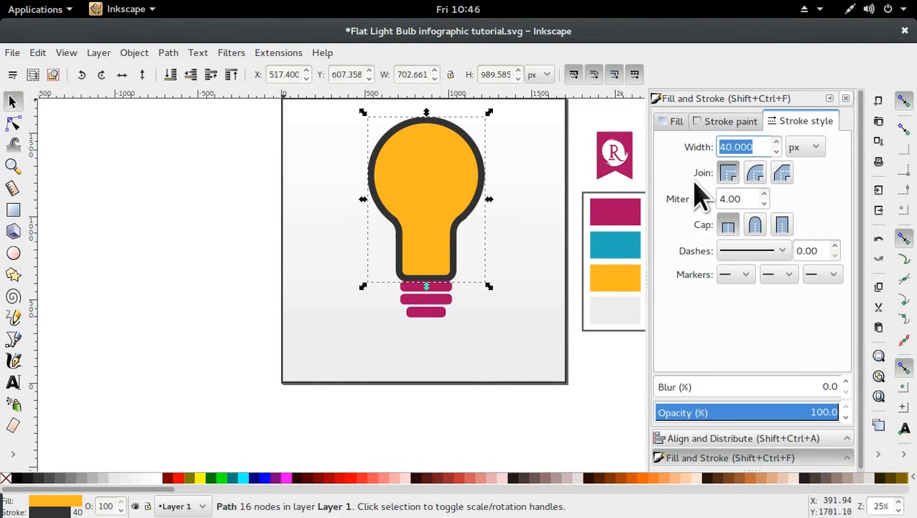
text(10)
key(Return)
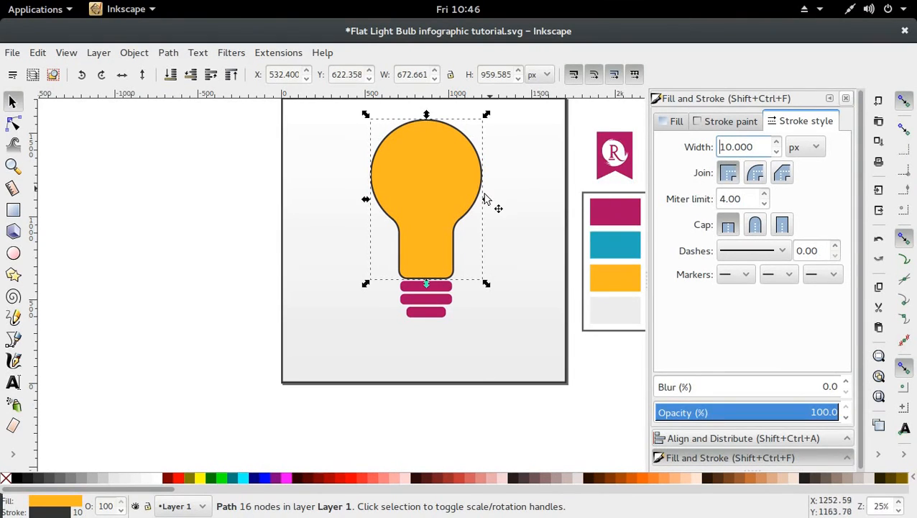
Step: Remove the yellow fill from the bulb so that it is drawn only by its outline
click(453, 179)
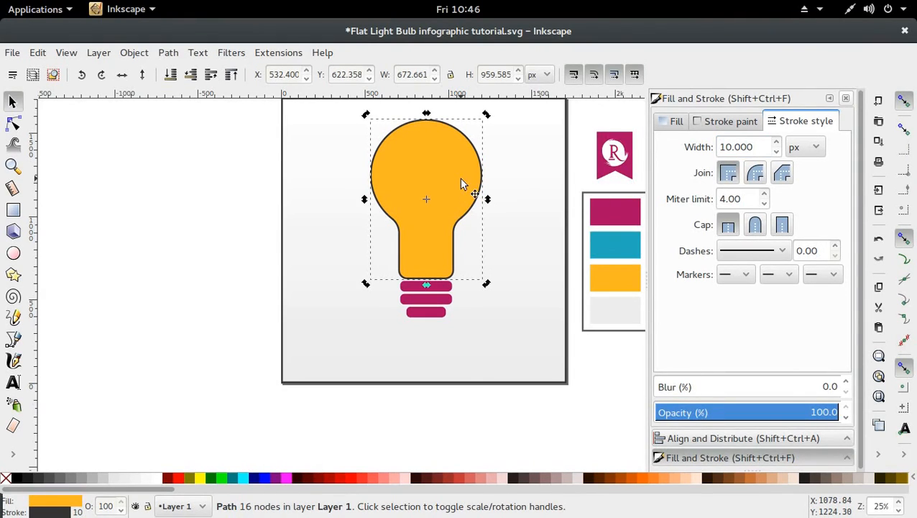
right_click(71, 506)
click(86, 491)
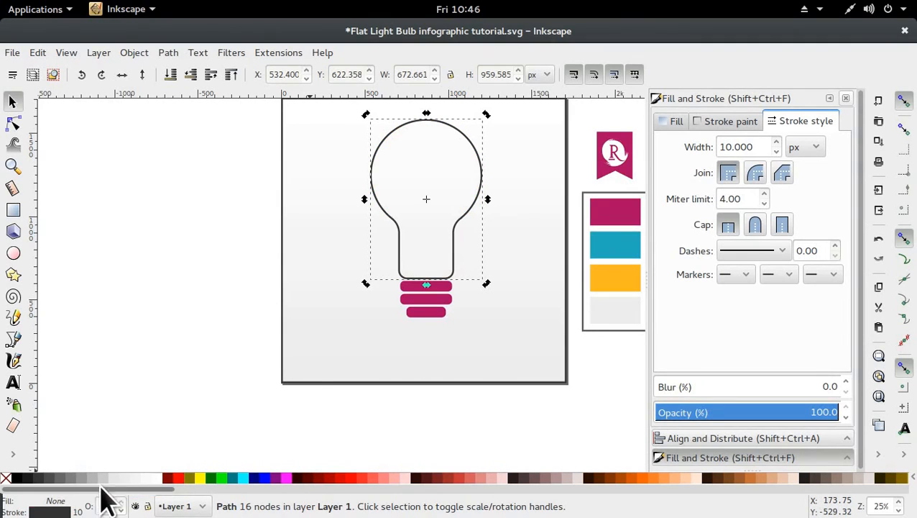
click(205, 225)
Step: Select the three base bars together and give them a dark grey stroke
click(439, 288)
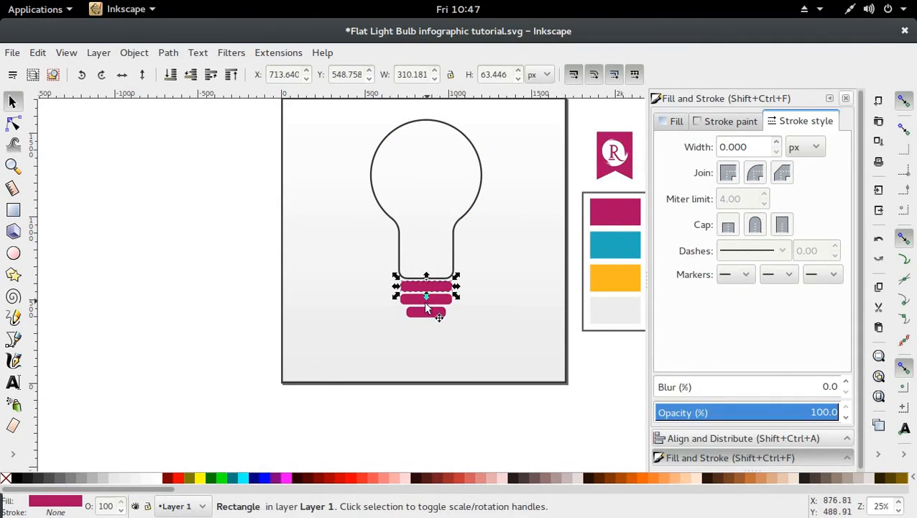
key(shift)
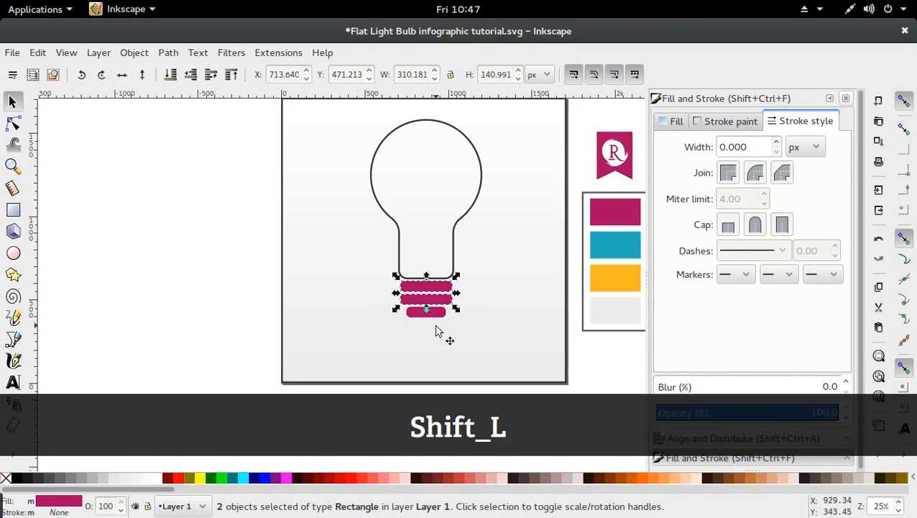
shift+click(442, 314)
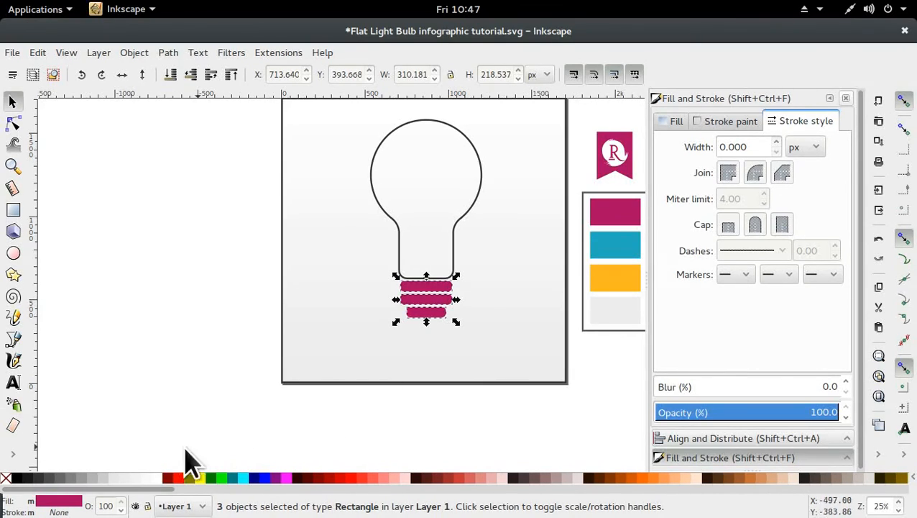
key(shift)
shift+click(36, 478)
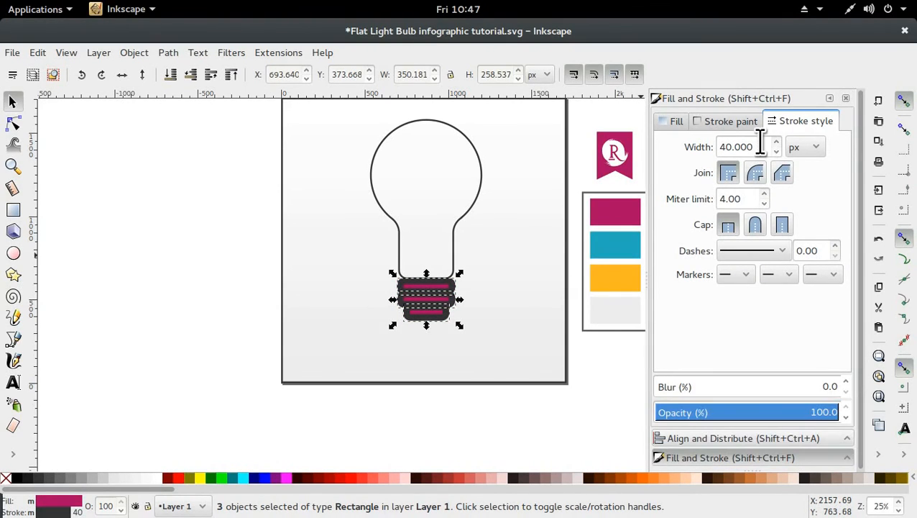
Step: Set the stroke width of the three base bars to 10 px
drag(762, 147, 717, 147)
text(10)
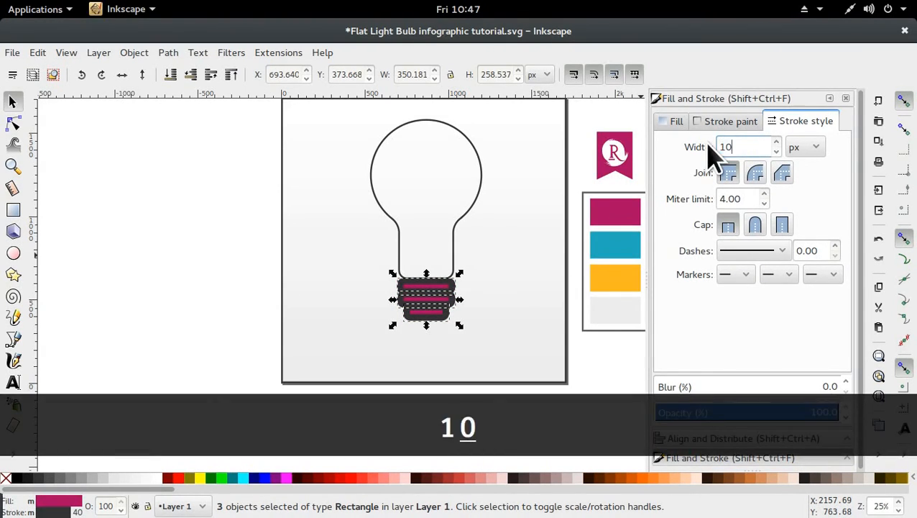
key(Return)
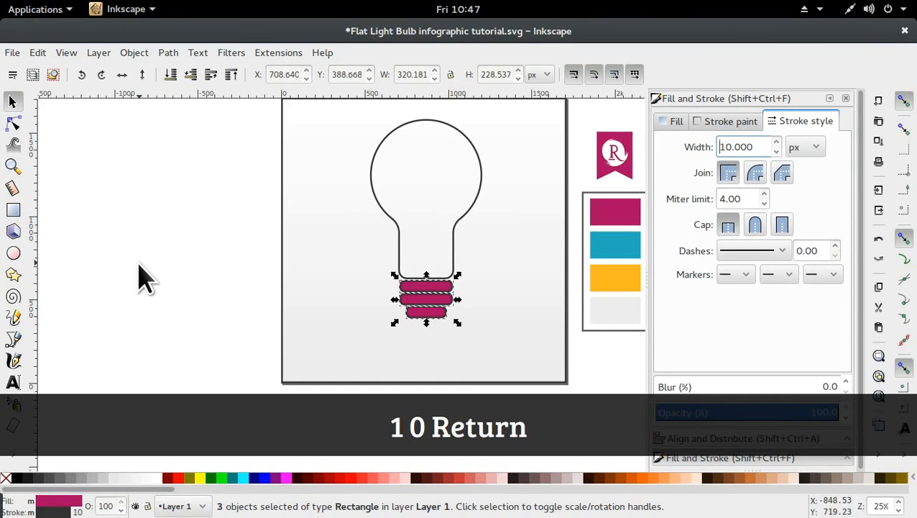
click(143, 276)
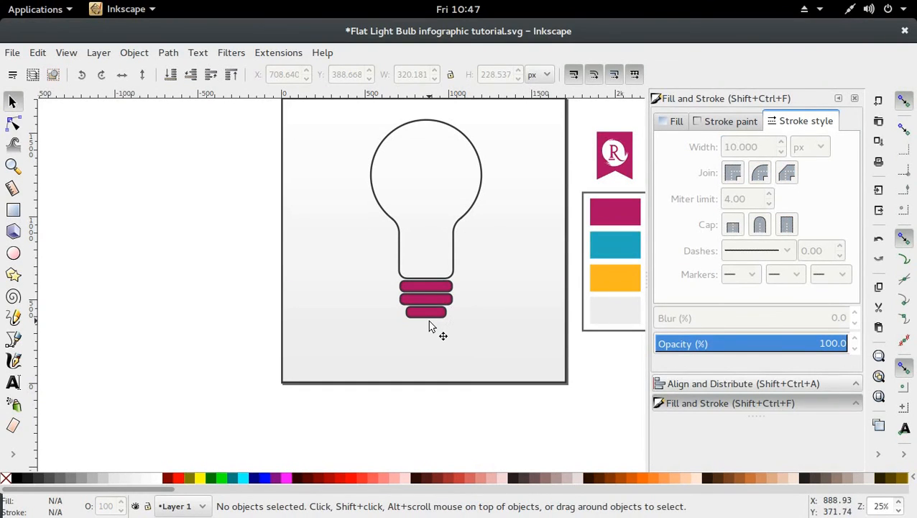
Step: Nudge the bottom base bar down to Y about 380.6 px
click(430, 316)
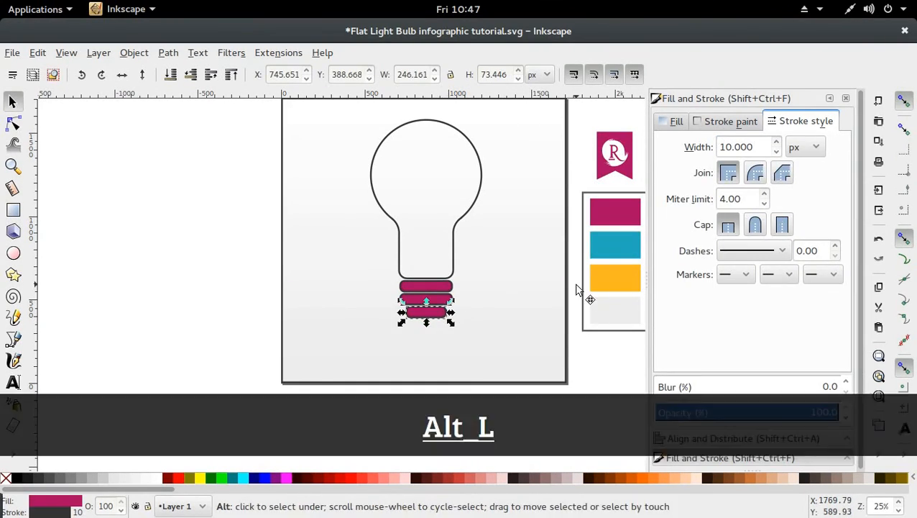
key(alt+Down)
key(alt+Down)
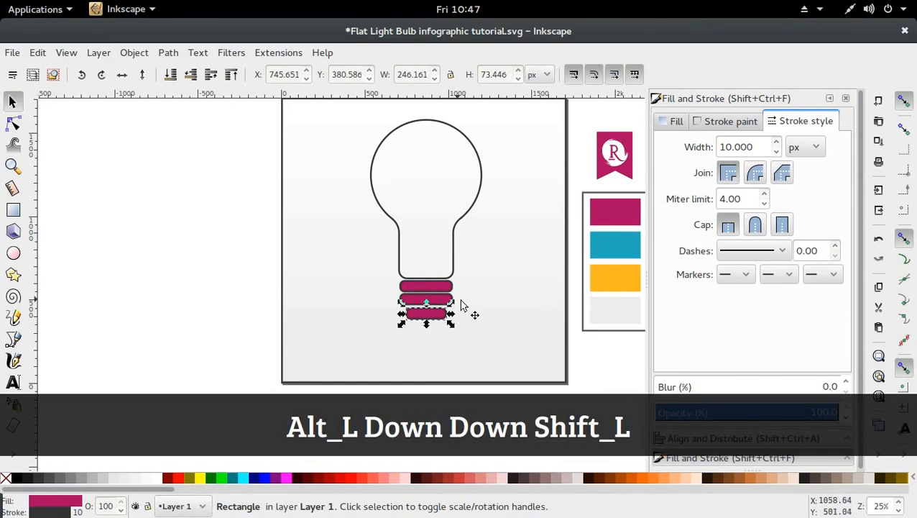
Step: Nudge the middle and bottom base bars down together to Y about 372.5 px to widen the gap below the top bar
shift+click(440, 308)
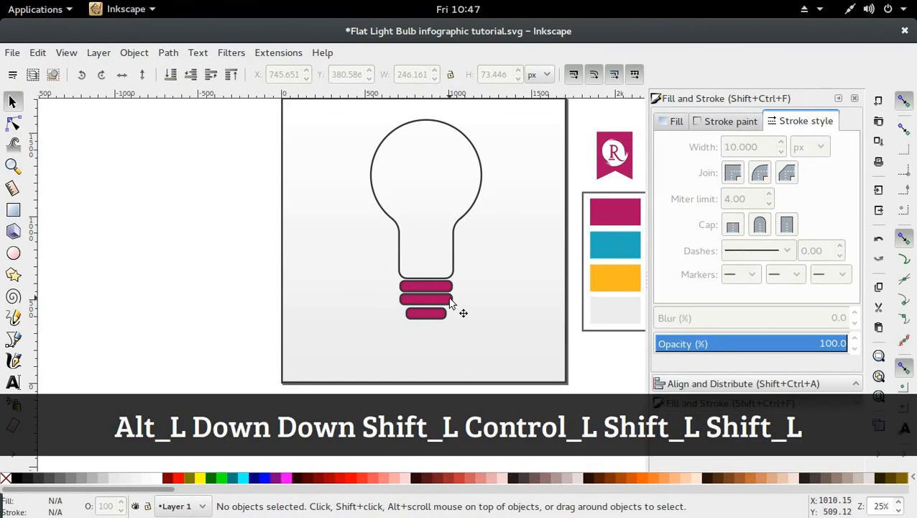
shift+click(451, 301)
shift+click(444, 313)
key(alt+Down)
key(alt+Down)
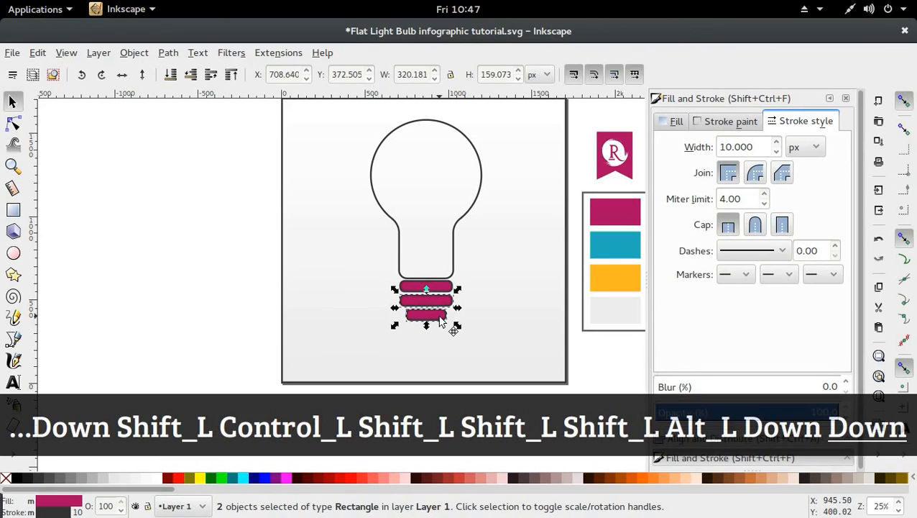
click(210, 243)
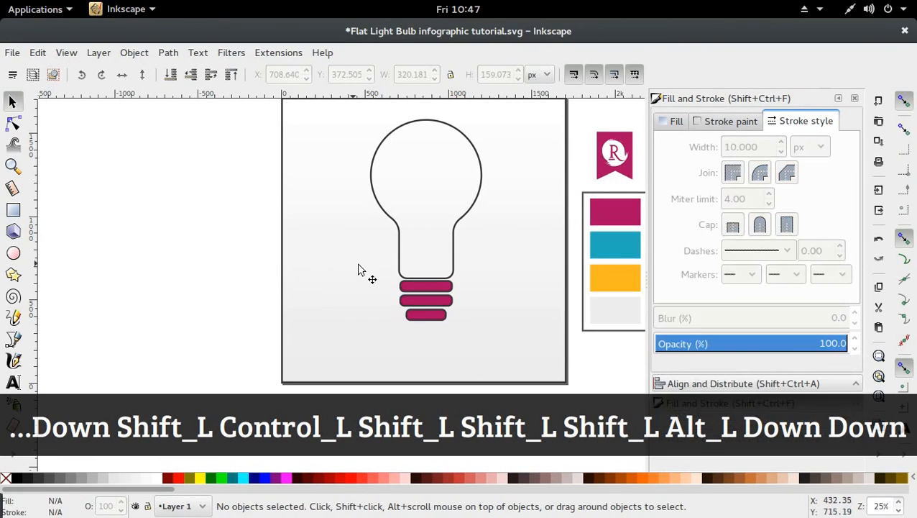
Step: Move all three base bars down together to Y about 360.4 px, away from the bulb outline
click(432, 299)
shift+click(431, 285)
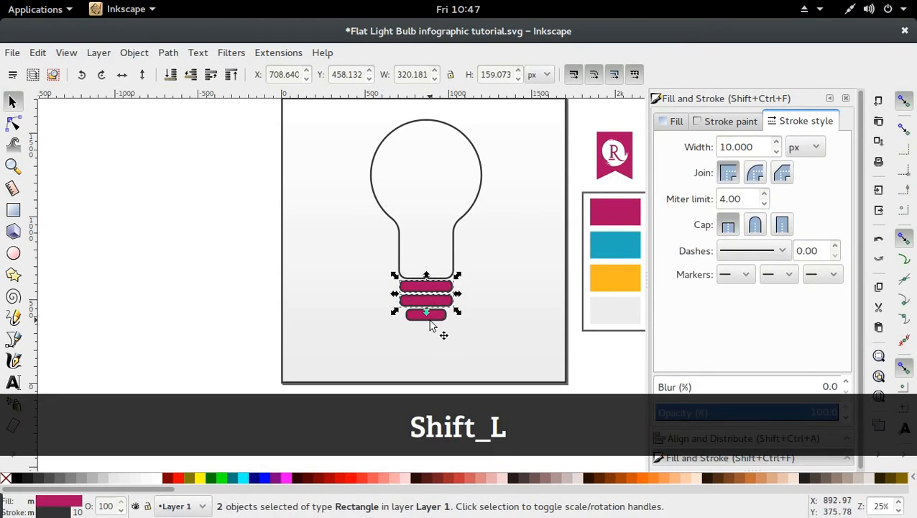
shift+click(437, 318)
key(alt+Down)
key(alt+Down)
key(alt+Down)
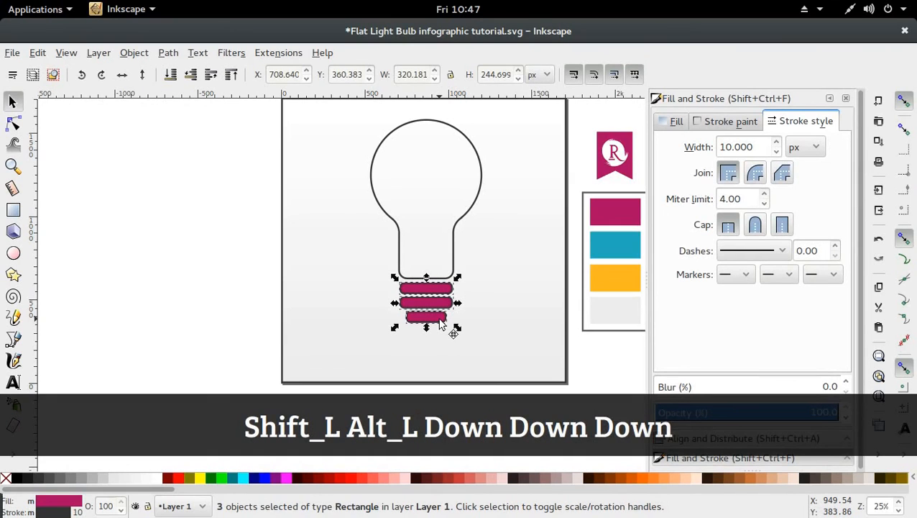
click(286, 295)
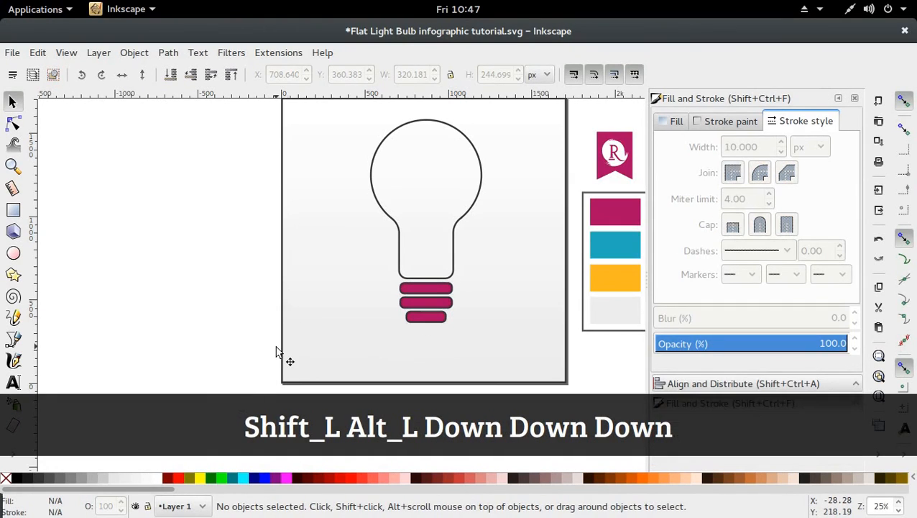
Step: Nudge the middle and bottom base bars slightly further down together to Y about 356.3 px
click(430, 305)
shift+click(445, 317)
key(alt+Down)
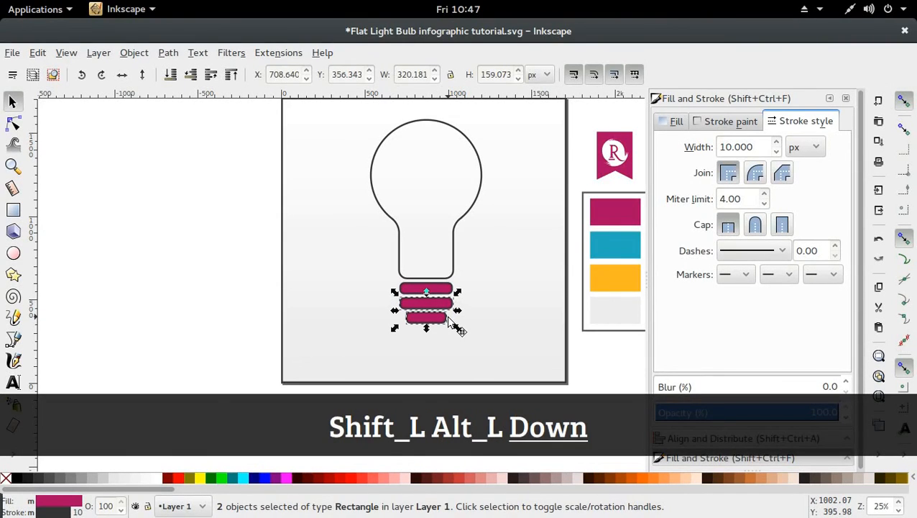
click(191, 338)
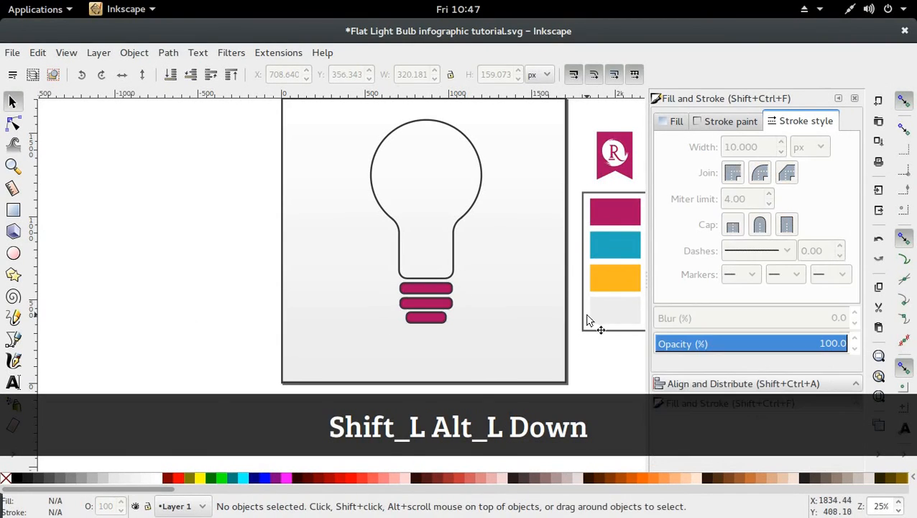
Step: Nudge only the bottom base bar down to Y about 352.3 px
click(428, 326)
key(alt+Down)
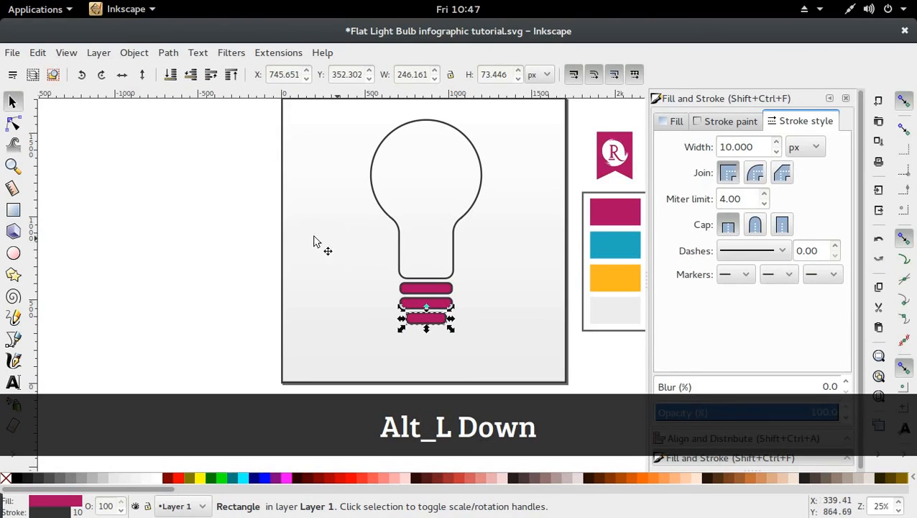
click(178, 223)
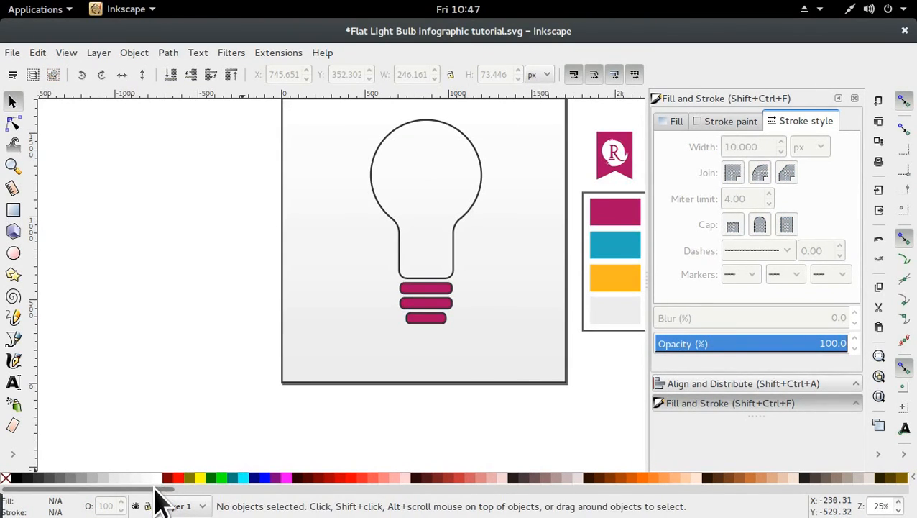
Step: Close the docked Fill and Stroke and Align and Distribute dialogs to free the canvas
click(856, 99)
click(854, 99)
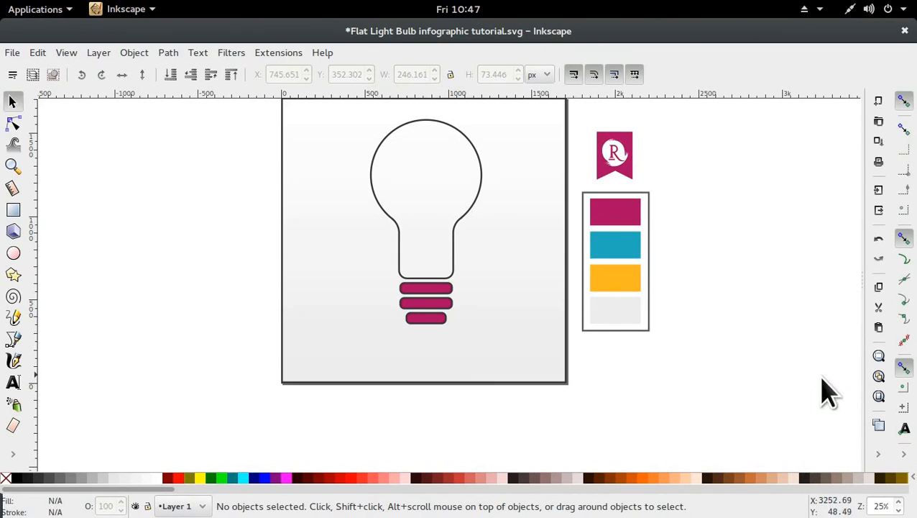
scroll(737, 394, down, 1)
scroll(737, 394, up, 1)
key(shift)
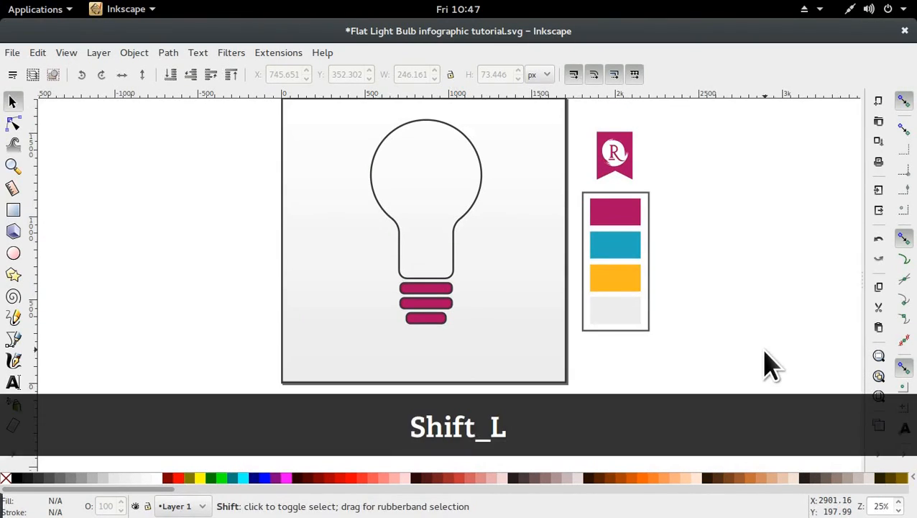
scroll(769, 365, right, 1)
scroll(769, 364, left, 1)
key(ctrl)
scroll(741, 307, down, 1)
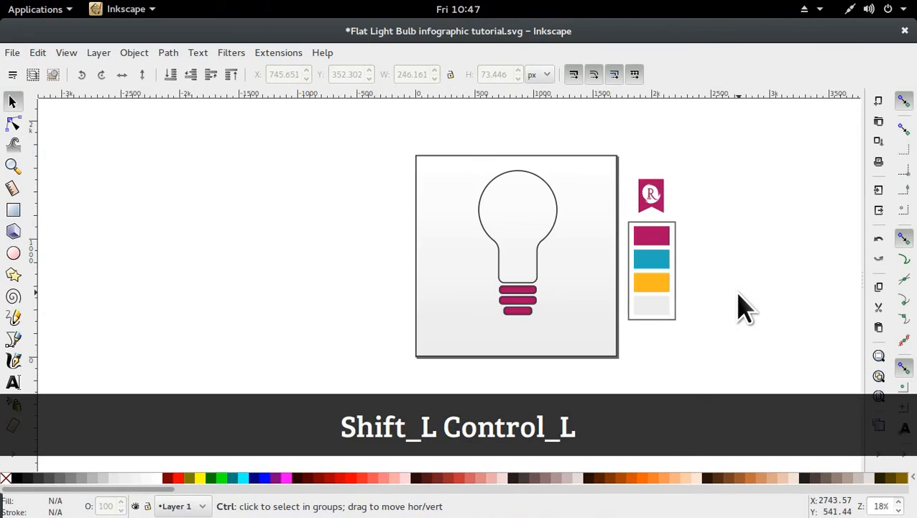
Step: Fill the middle base bar with the blue sampled from the colour swatches beside the page
click(525, 300)
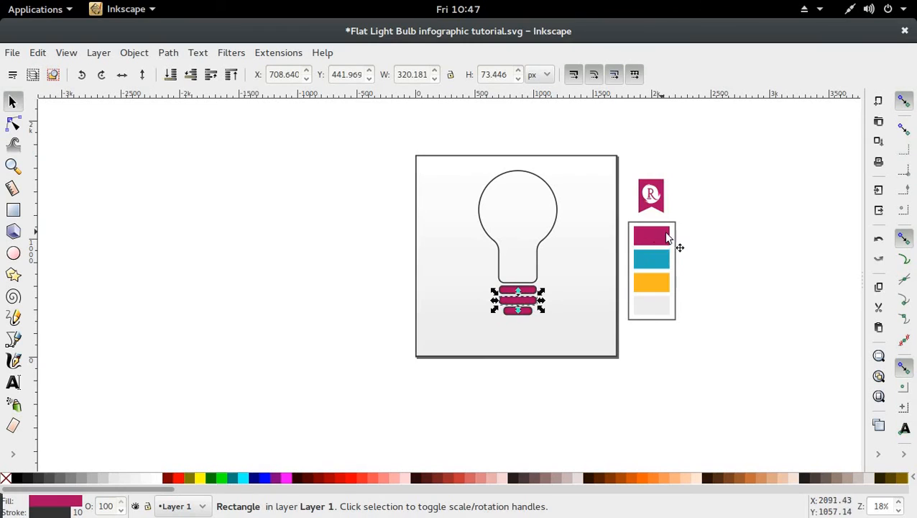
key(d)
click(656, 259)
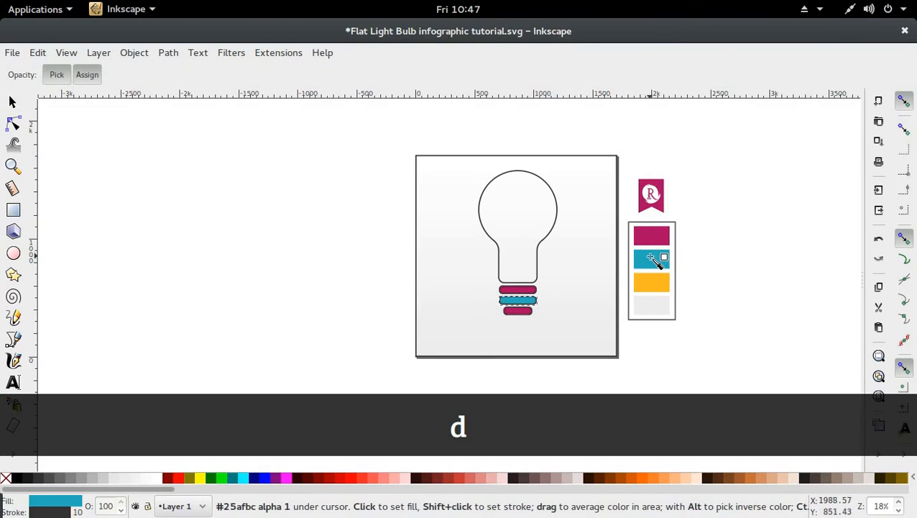
key(s)
Step: Fill the bottom base bar with the orange-yellow sampled from the swatches beside the page
click(524, 312)
key(d)
click(655, 284)
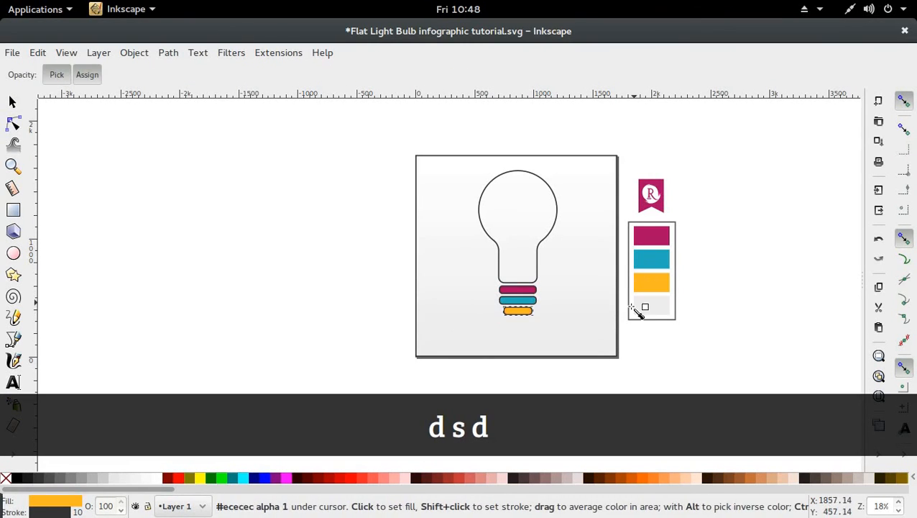
key(s)
click(579, 383)
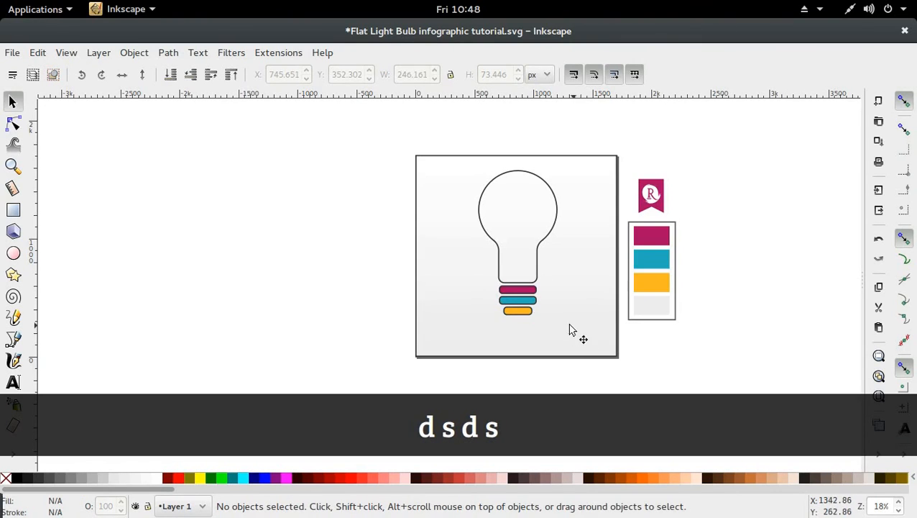
click(529, 312)
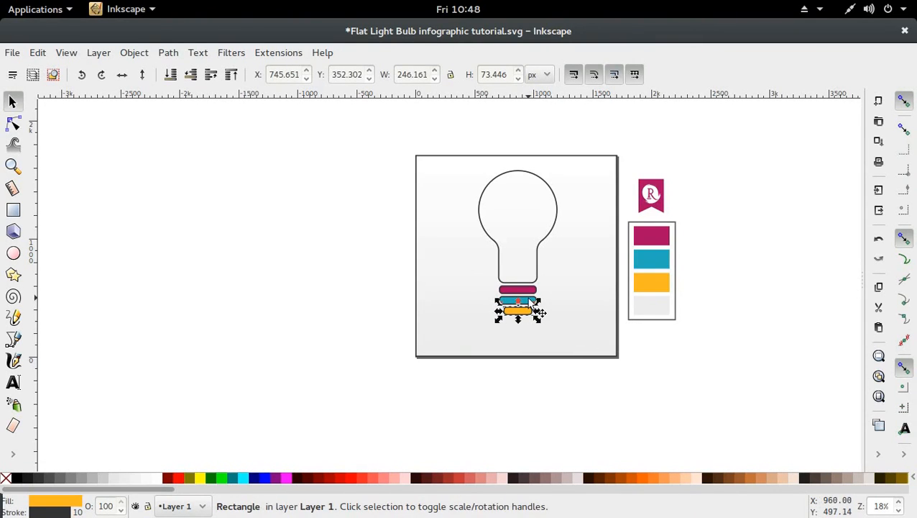
key(Tab)
key(Tab)
key(Tab)
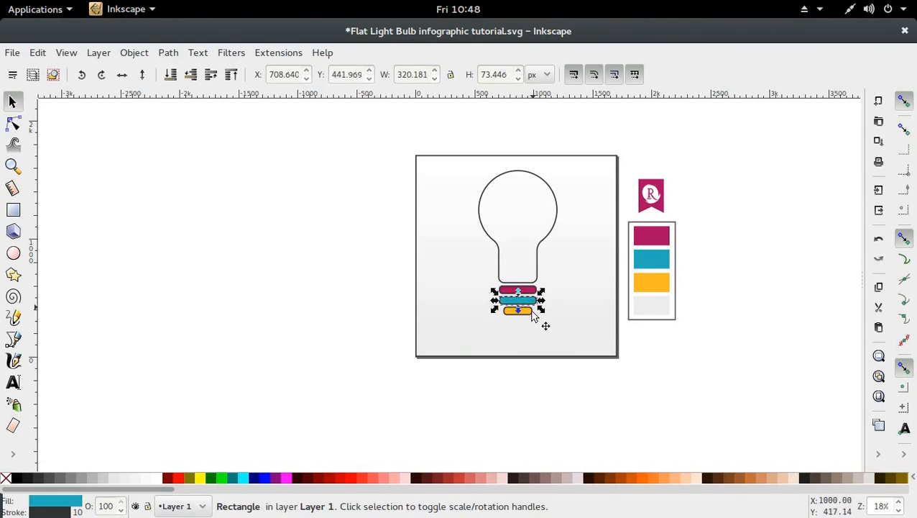
key(Tab)
key(Tab)
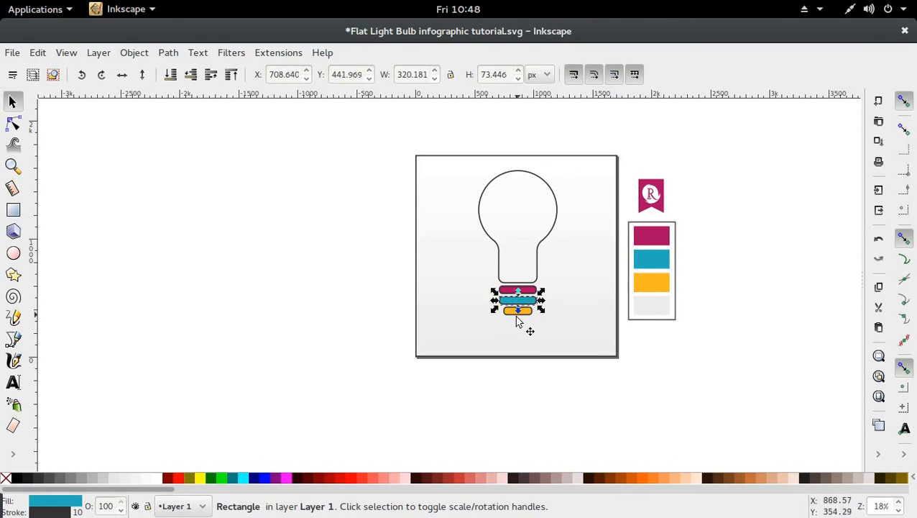
key(Tab)
click(336, 266)
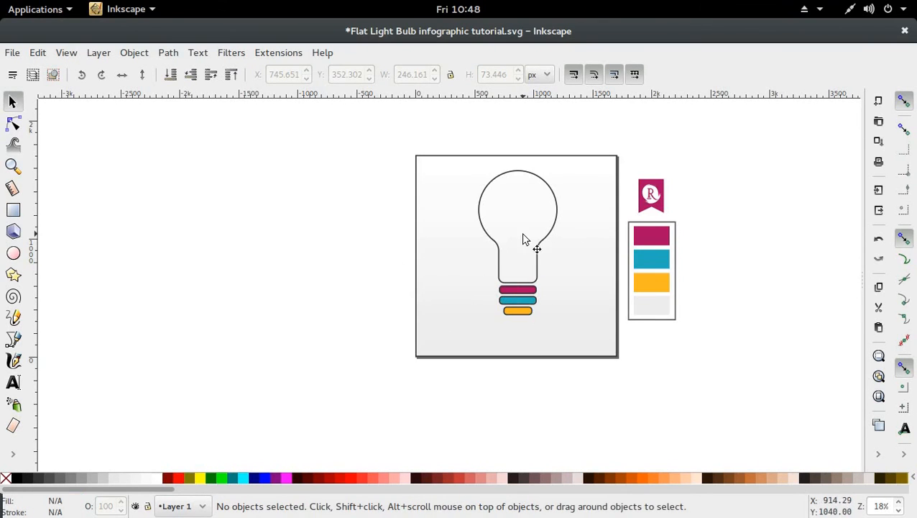
Step: Draw a straight diagonal line about 645 px long across the bulb's round part, from its upper left edge to its lower right edge
key(ctrl)
ctrl+scroll(582, 209, up, 1)
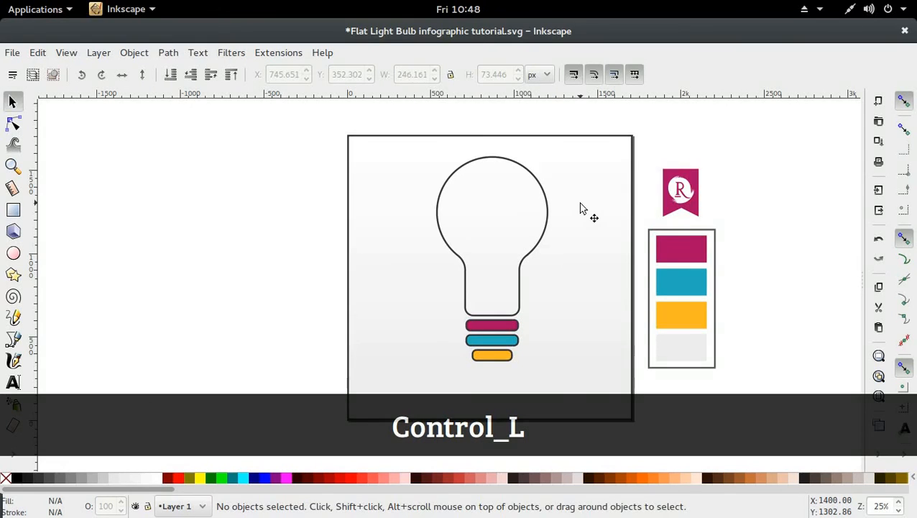
click(13, 338)
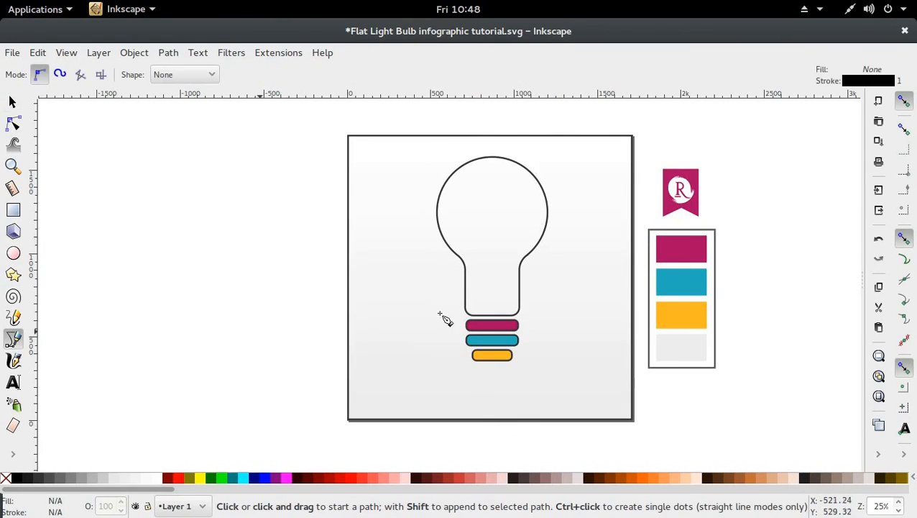
click(448, 179)
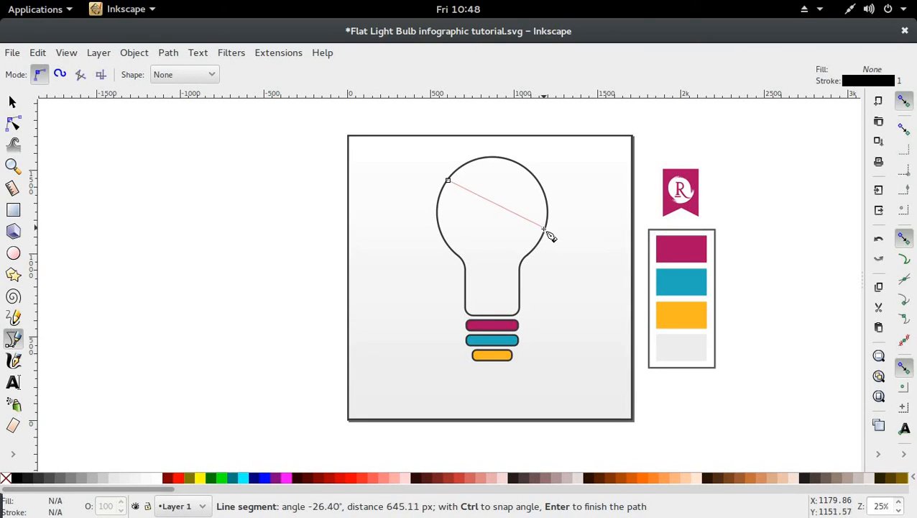
double_click(543, 232)
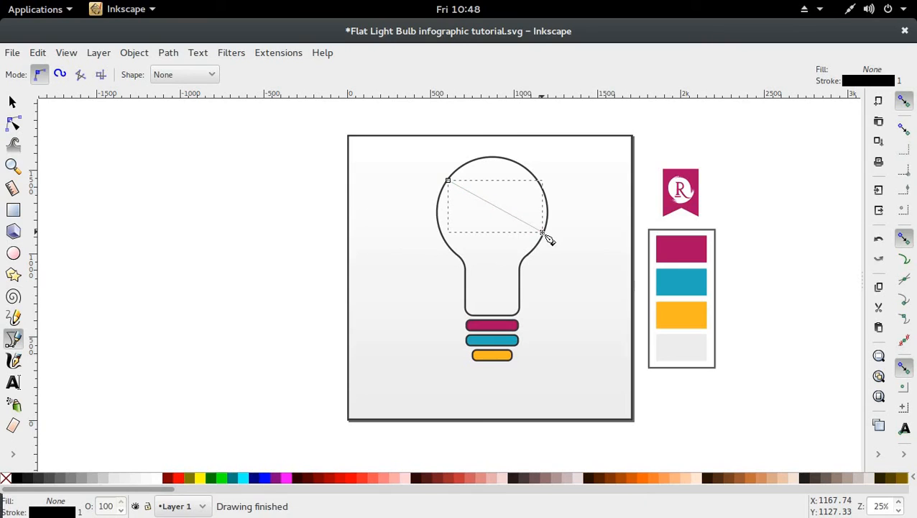
Step: Draw a straight line about 337 px long across the bulb's neck, from its right edge to its left edge
click(521, 265)
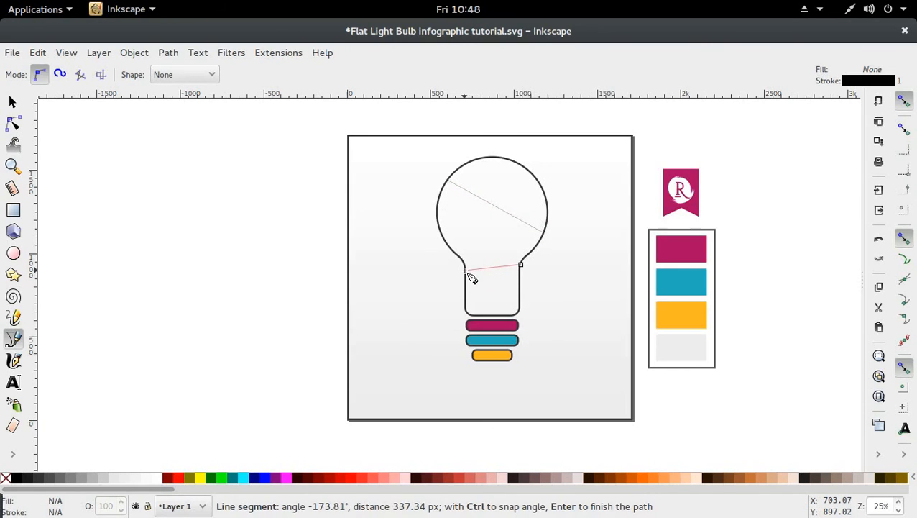
double_click(465, 270)
key(s)
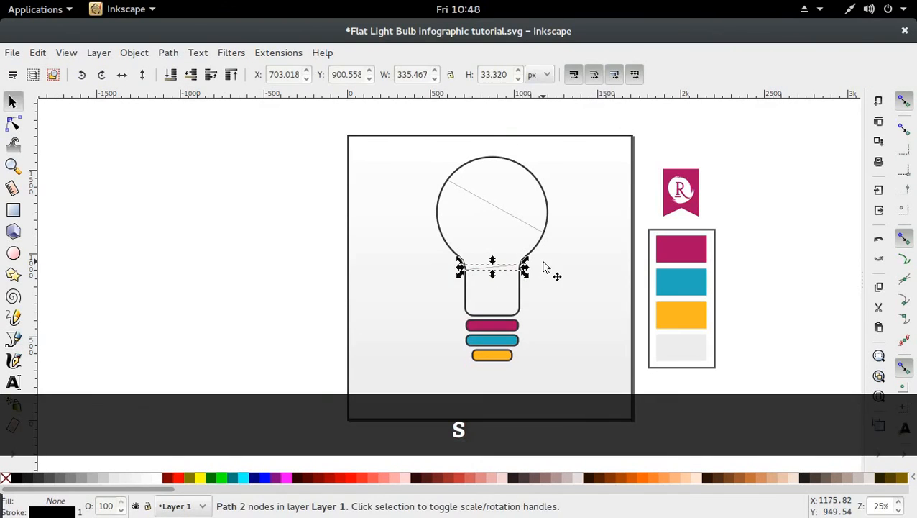
Step: Move both end nodes of the neck line slightly higher so they sit on the bulb outline
click(515, 272)
click(507, 270)
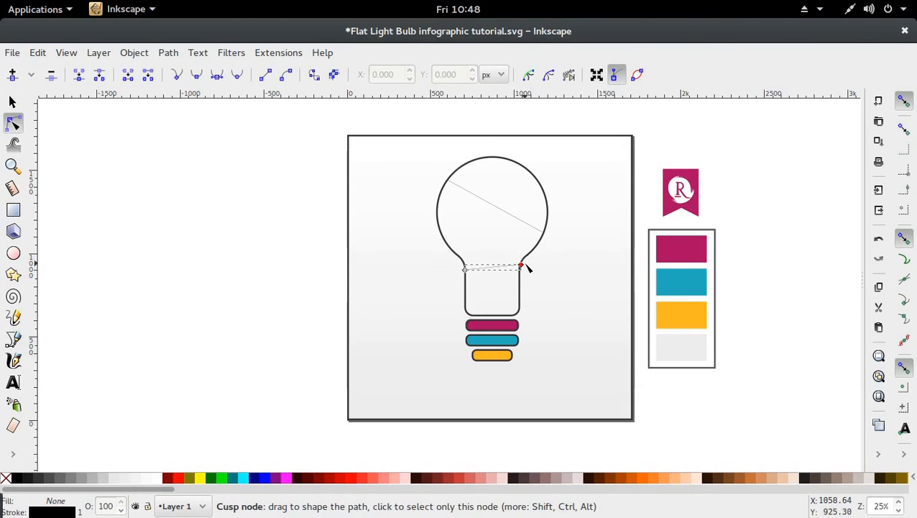
drag(526, 265, 525, 260)
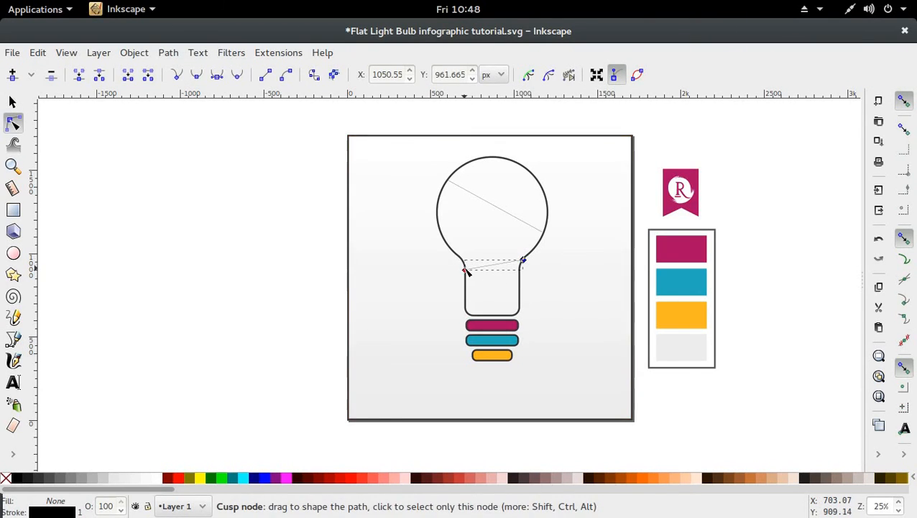
drag(466, 271, 468, 268)
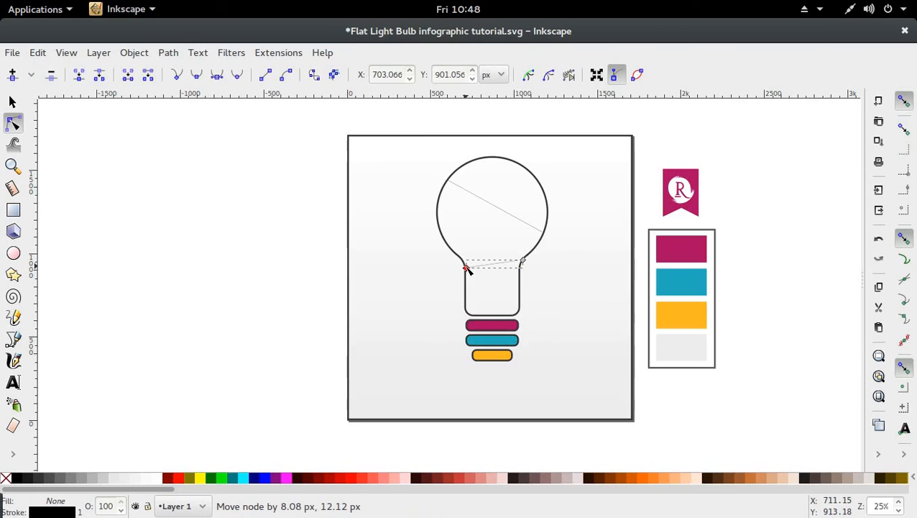
Step: Move the diagonal line's upper left end node slightly down along the bulb outline
click(463, 188)
drag(448, 181, 443, 186)
click(415, 224)
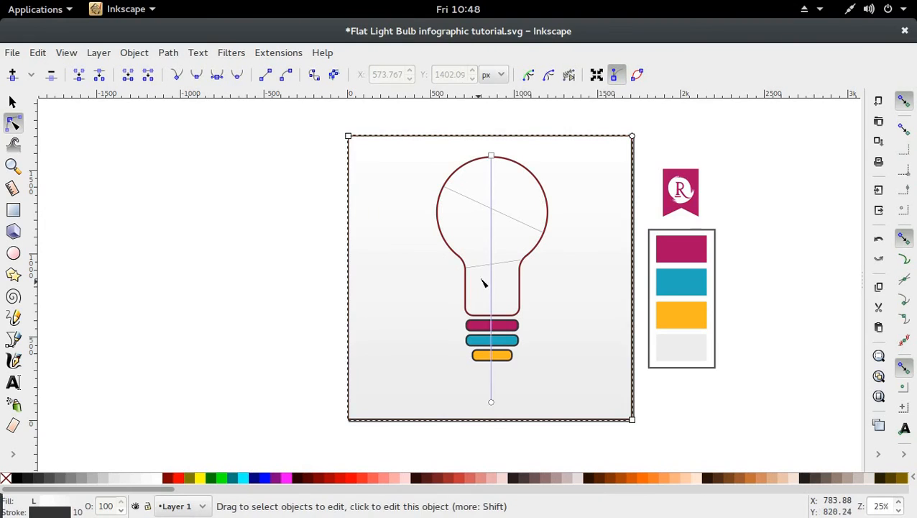
Step: Set the stroke width of both dividing lines to 10 px
click(469, 266)
shift+click(531, 228)
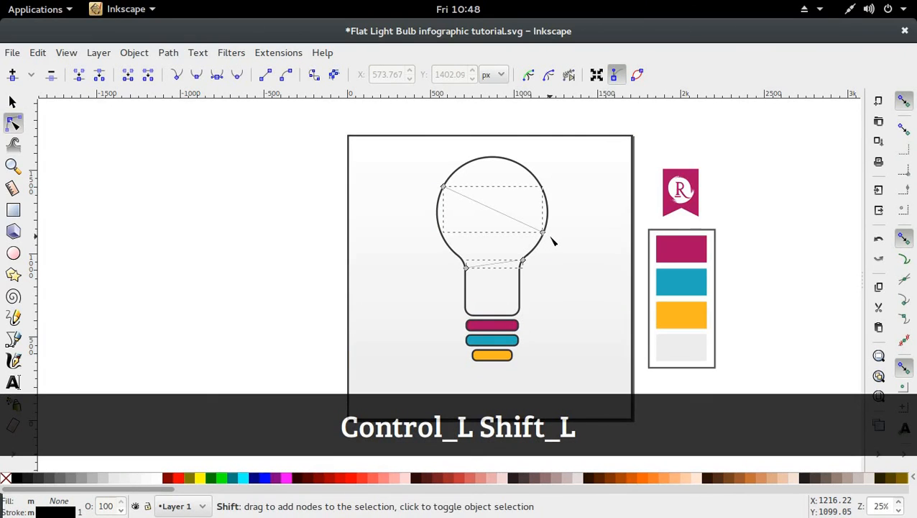
key(ctrl+shift+f)
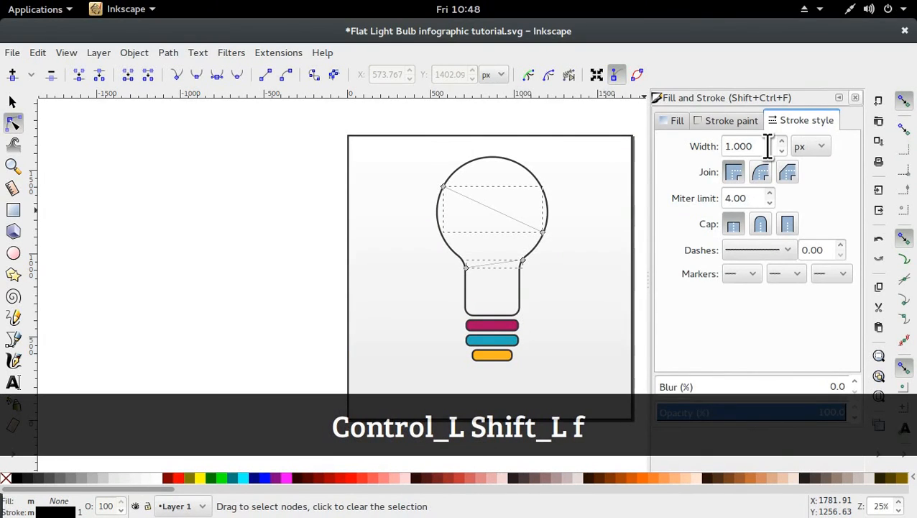
drag(768, 146, 712, 159)
text(10)
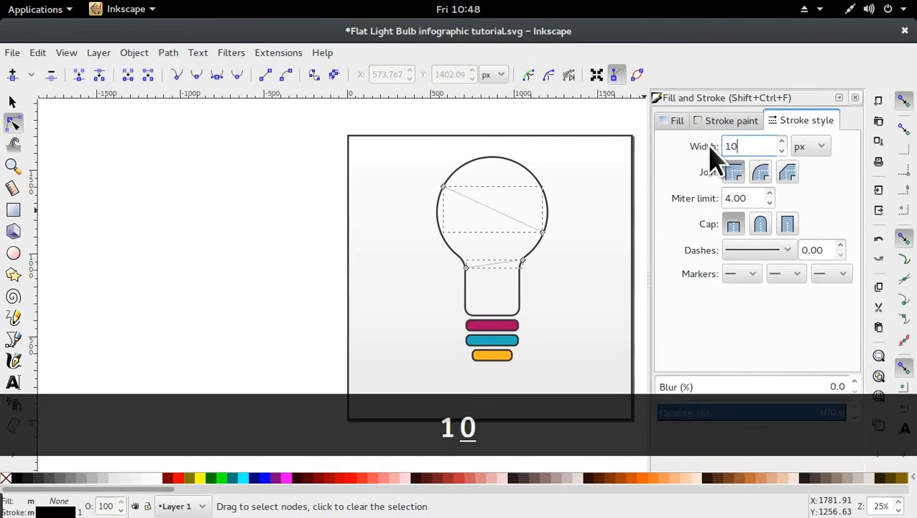
key(Return)
click(434, 220)
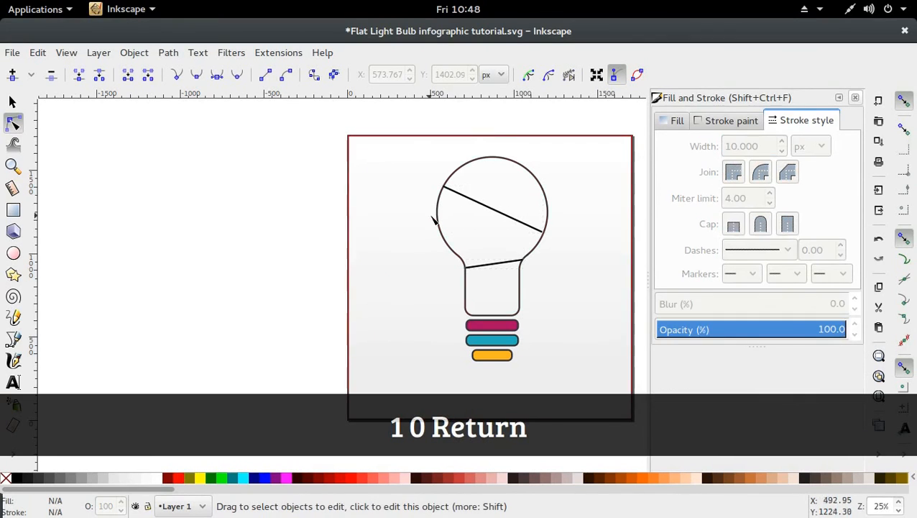
Step: Set the stroke colour of both dividing lines to 80% Gray
click(475, 203)
shift+click(473, 265)
key(d)
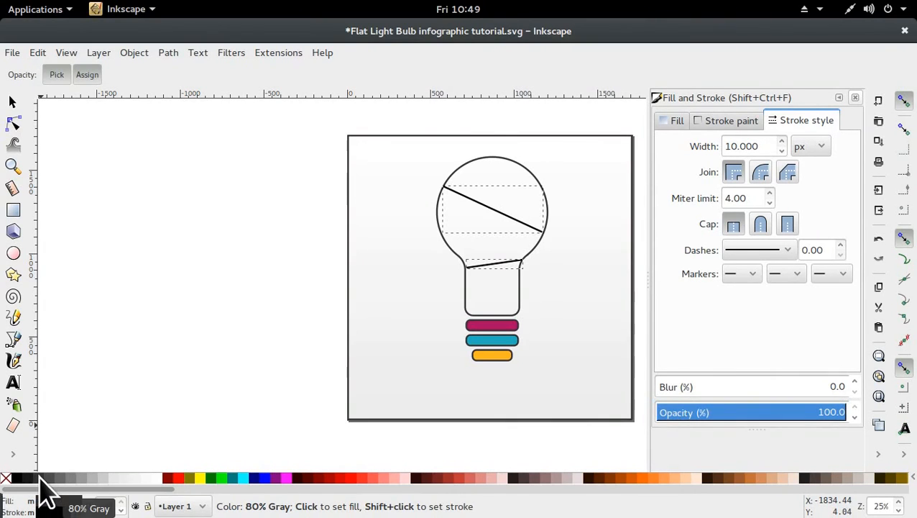
key(shift)
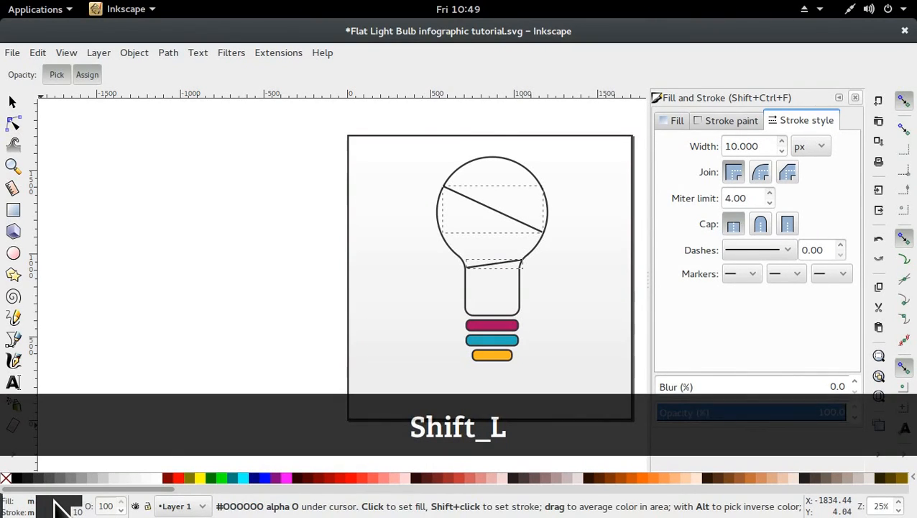
right_click(61, 501)
click(99, 493)
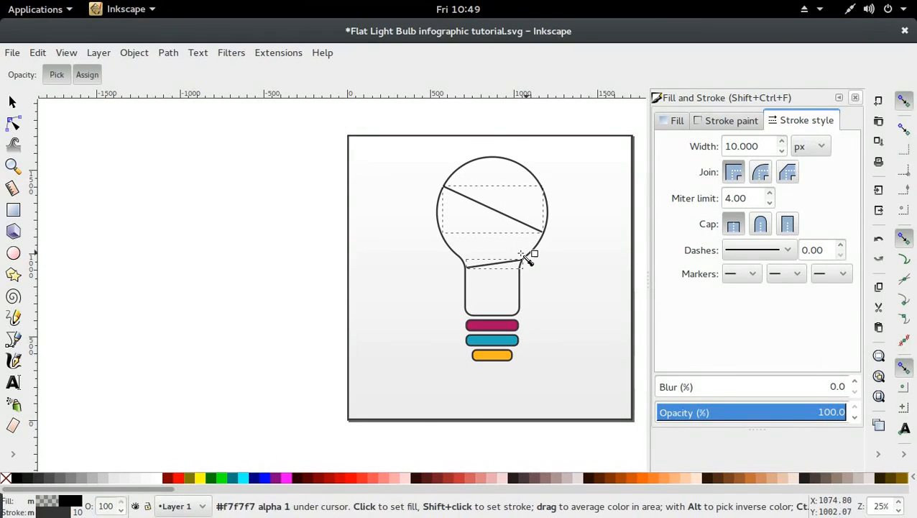
click(13, 104)
click(285, 311)
Step: Fine-tune the neck line's left end and the diagonal line's lower right end to meet the bulb outline
scroll(565, 309, up, 1)
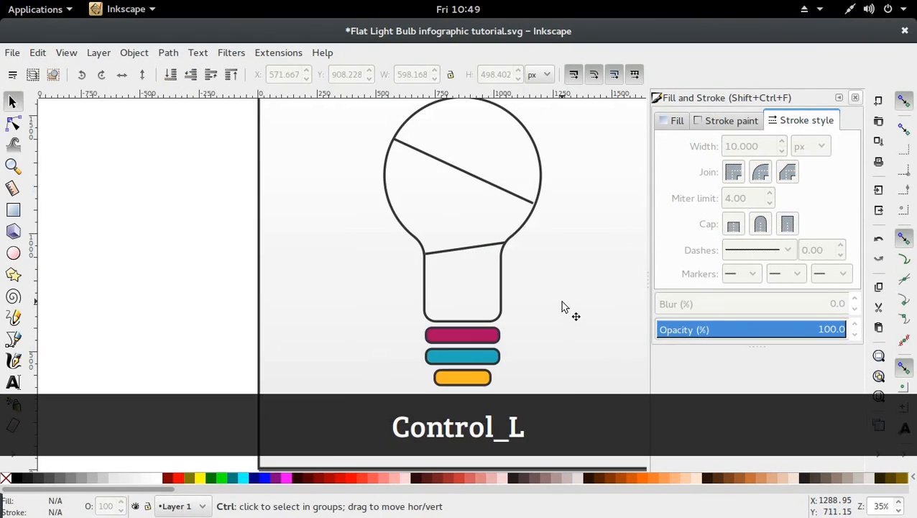
scroll(562, 307, up, 1)
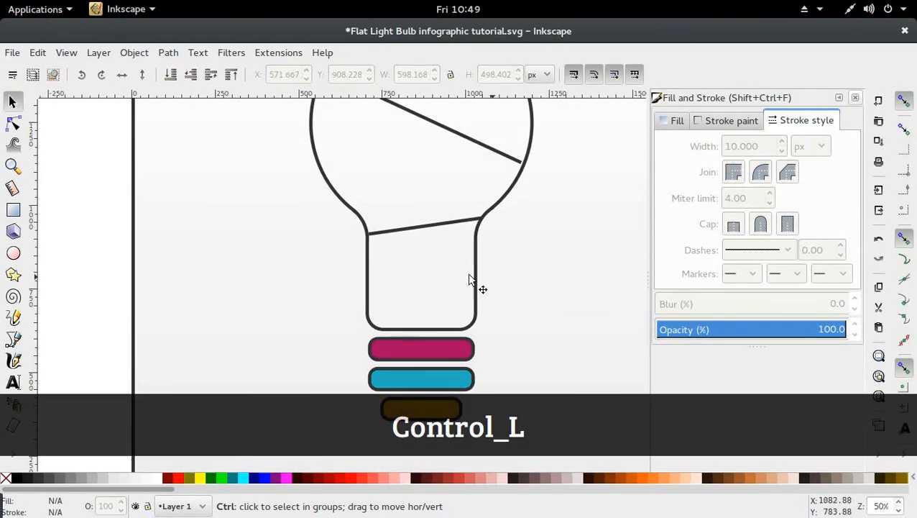
double_click(432, 229)
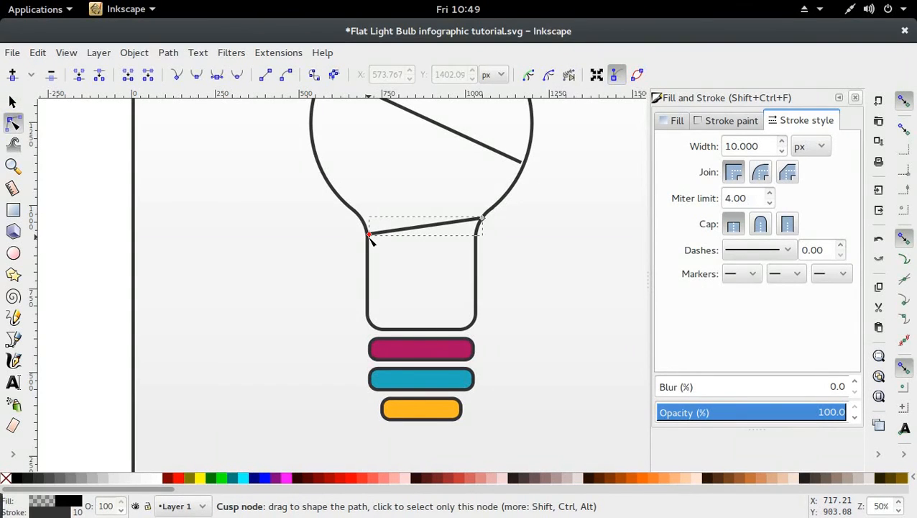
drag(369, 237, 369, 239)
click(522, 164)
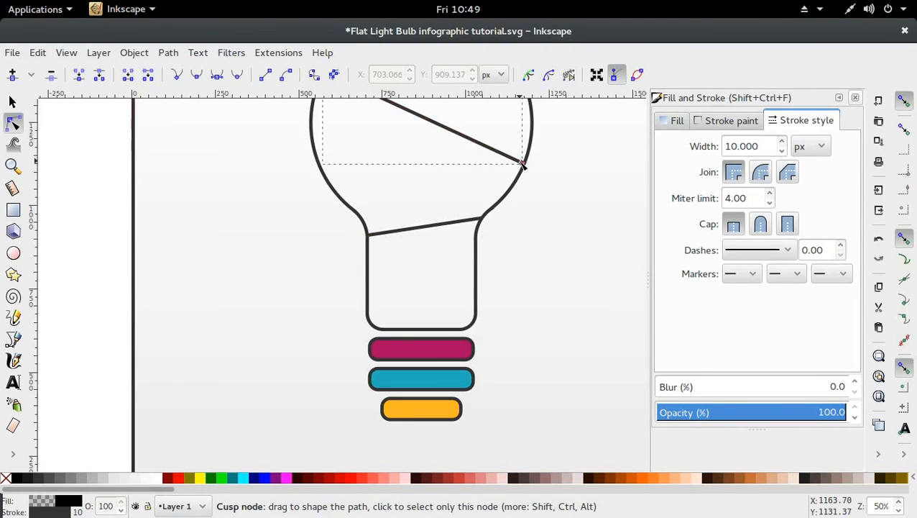
drag(523, 166, 526, 167)
click(543, 219)
scroll(542, 219, down, 2)
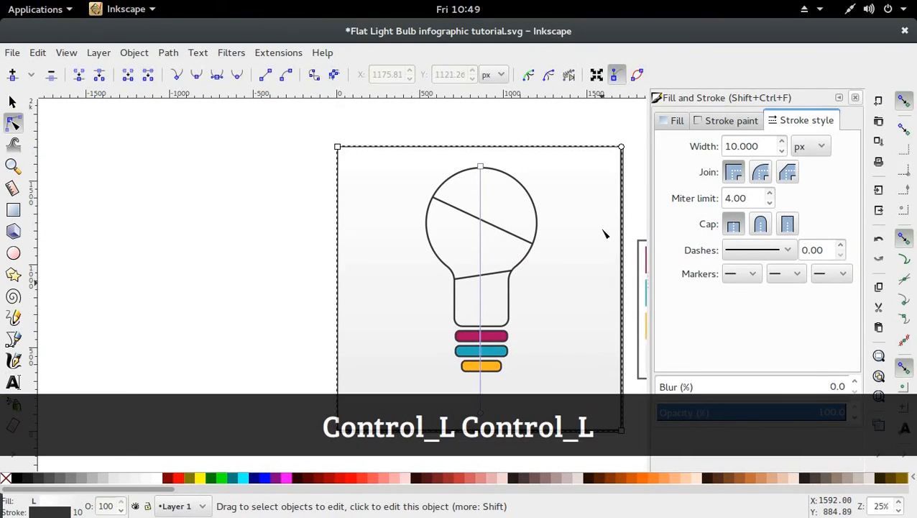
scroll(604, 233, down, 1)
scroll(605, 234, left, 2)
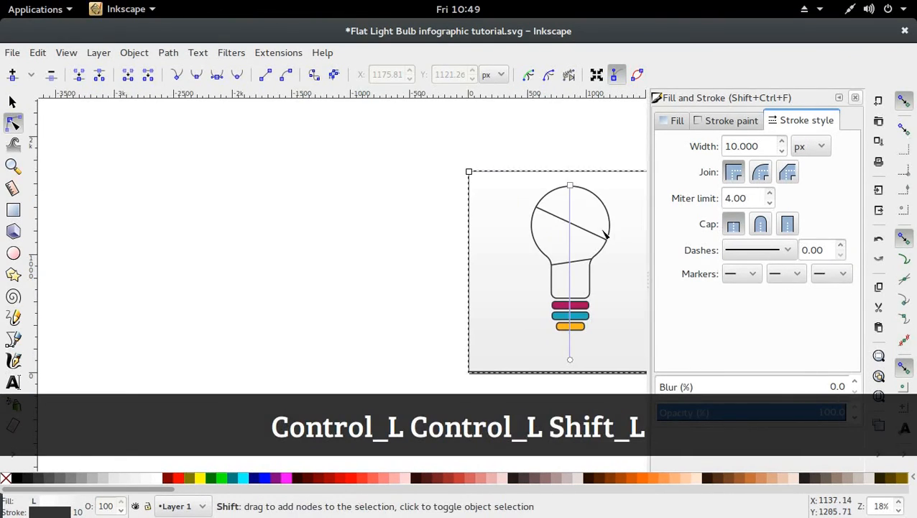
scroll(605, 233, right, 6)
click(601, 231)
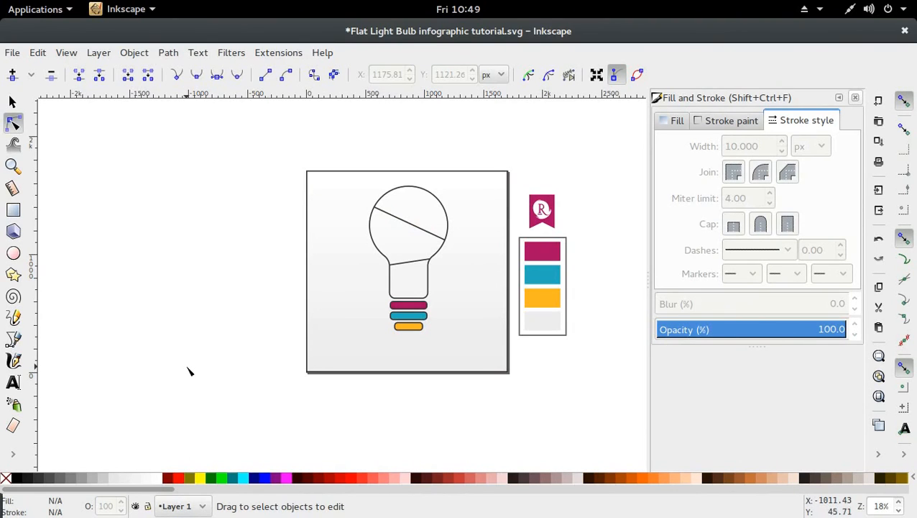
click(15, 340)
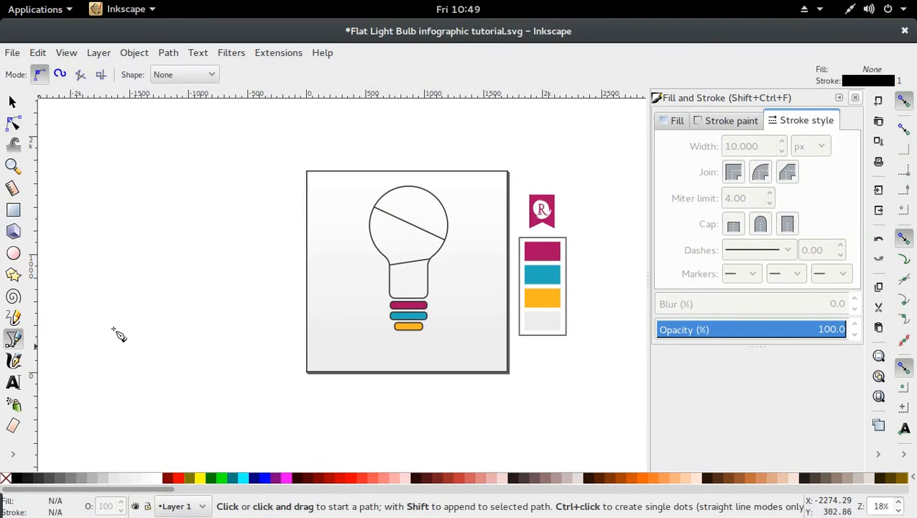
click(445, 240)
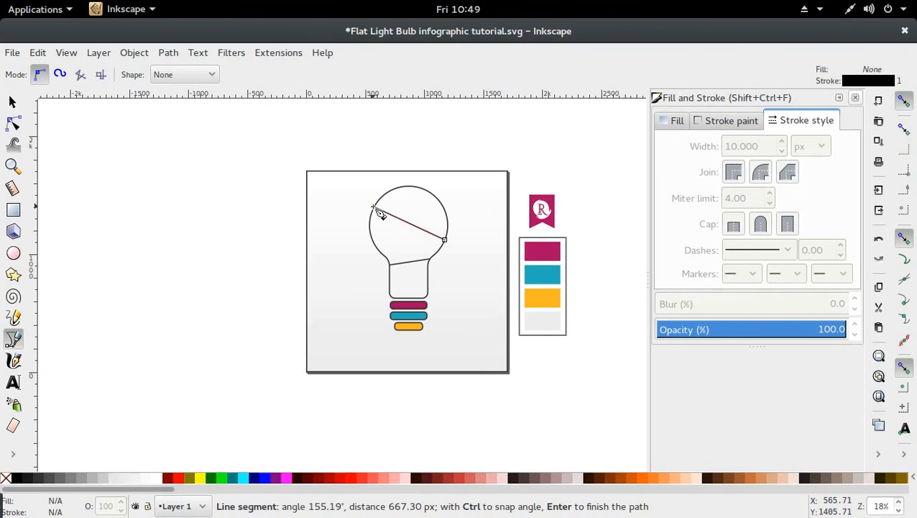
click(373, 208)
click(13, 102)
Step: Trace the bulb's upper section as a closed path along the diagonal line and the curved outline above it
click(12, 166)
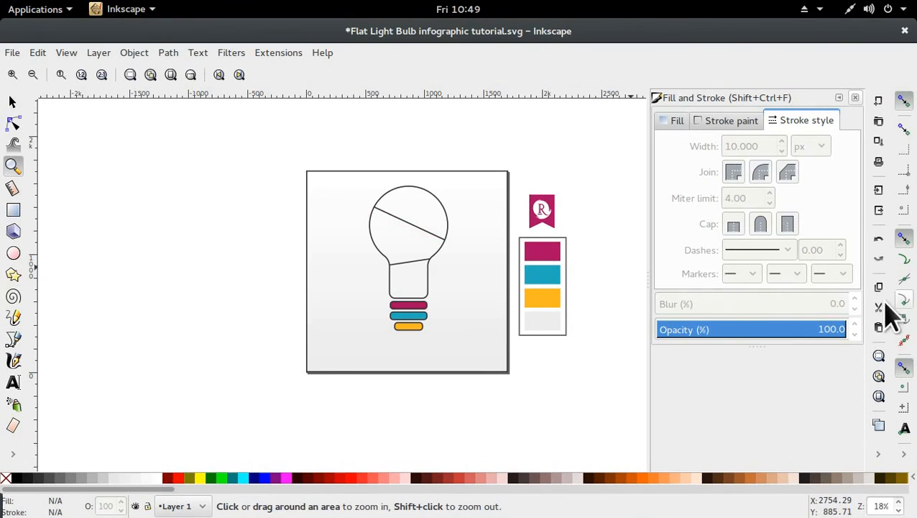
click(415, 209)
click(415, 210)
click(415, 208)
click(416, 208)
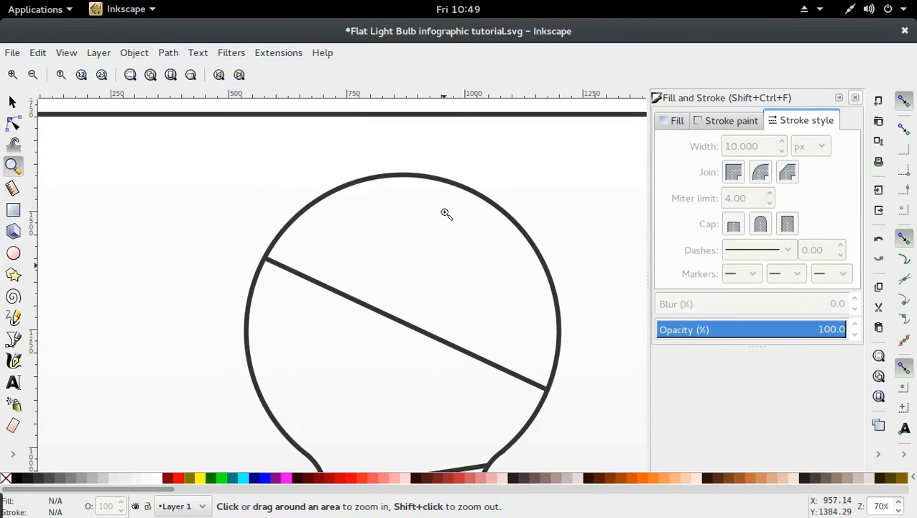
click(10, 339)
click(263, 257)
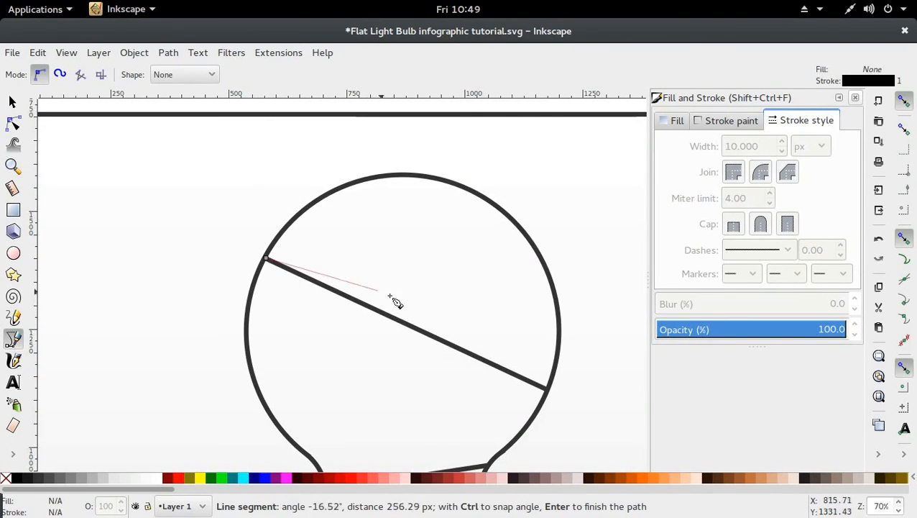
click(548, 389)
drag(548, 273, 527, 216)
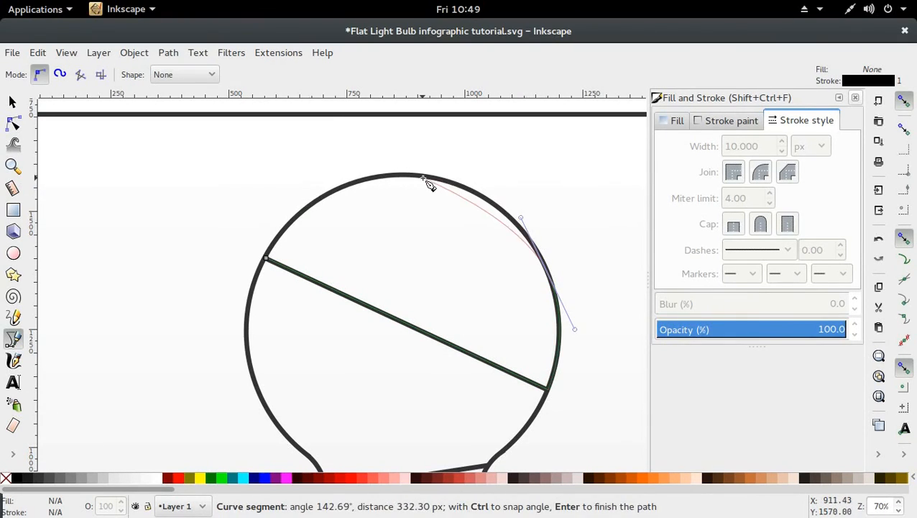
drag(423, 176, 365, 176)
drag(301, 226, 273, 256)
click(273, 263)
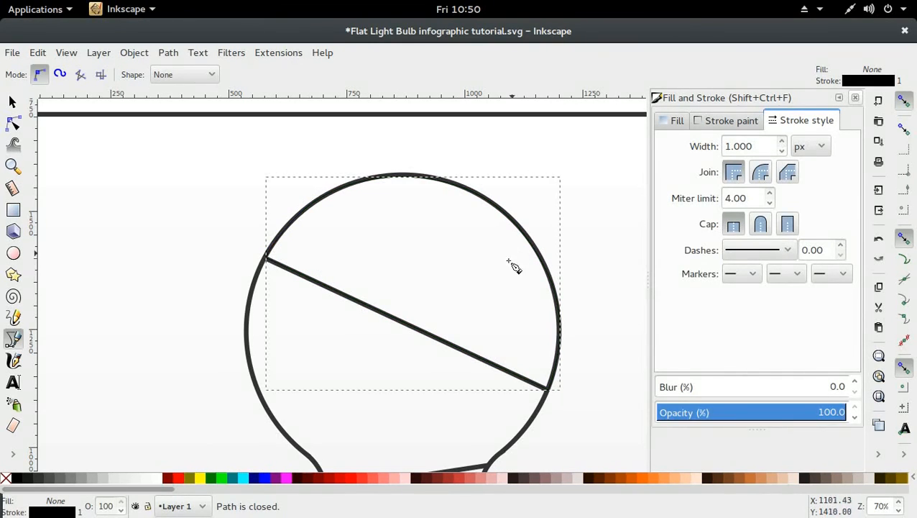
Step: Fill the traced upper section with the magenta sampled from the top base bar
key(s)
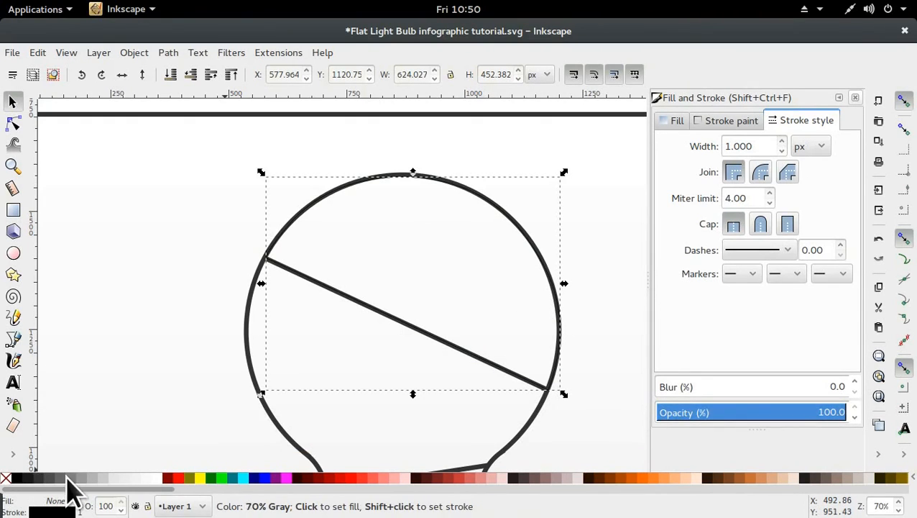
ctrl+scroll(529, 286, down, 1)
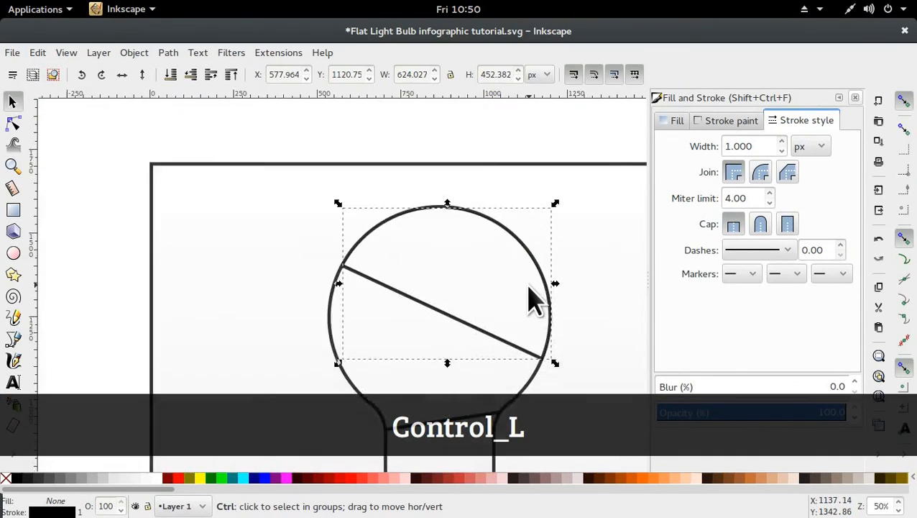
ctrl+scroll(529, 298, down, 2)
key(d)
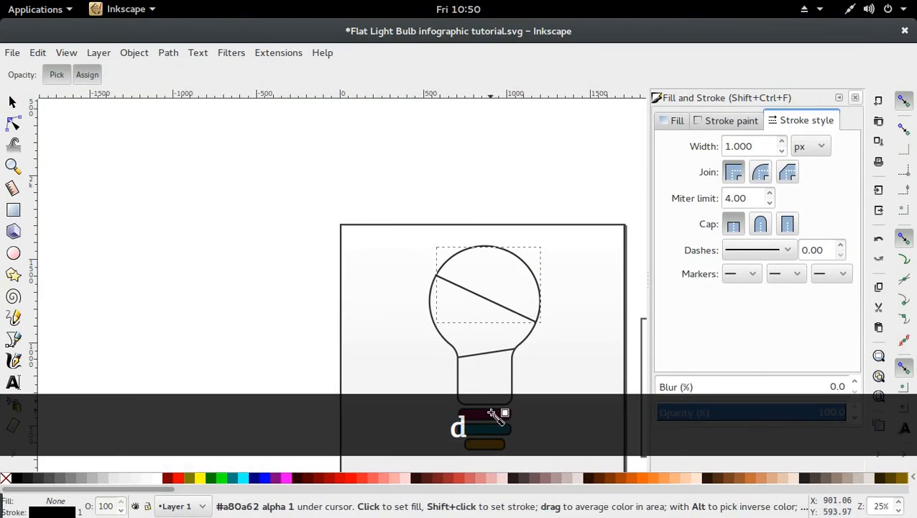
click(492, 415)
key(d)
click(485, 198)
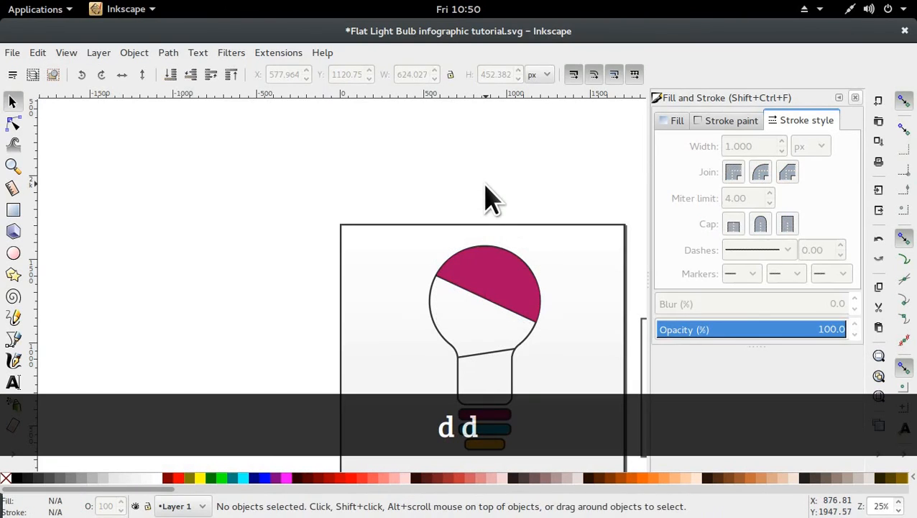
Step: Lower the magenta section in the stacking order so it lies behind the bulb's dark outlines
click(497, 261)
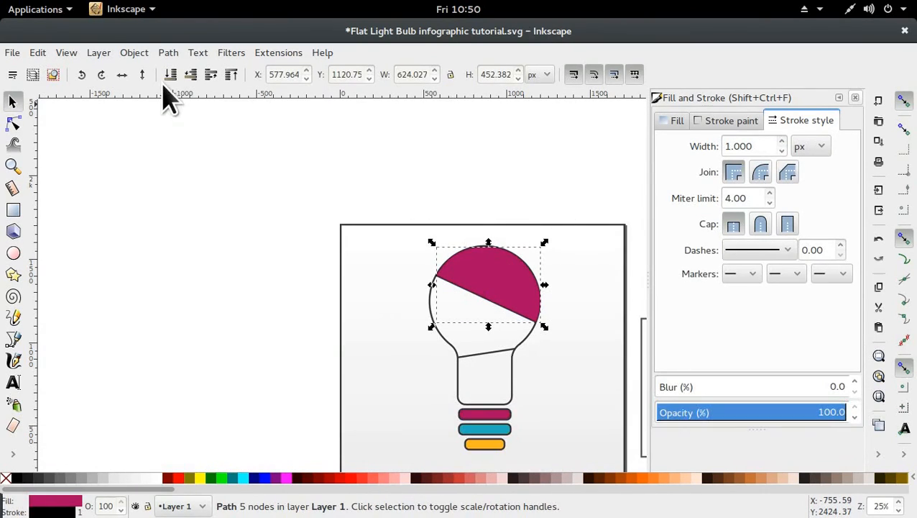
click(191, 81)
click(262, 333)
Step: Trace the bulb's middle section as a closed path between the diagonal line and the neck line, following the curved outline on both sides
ctrl+scroll(538, 353, up, 3)
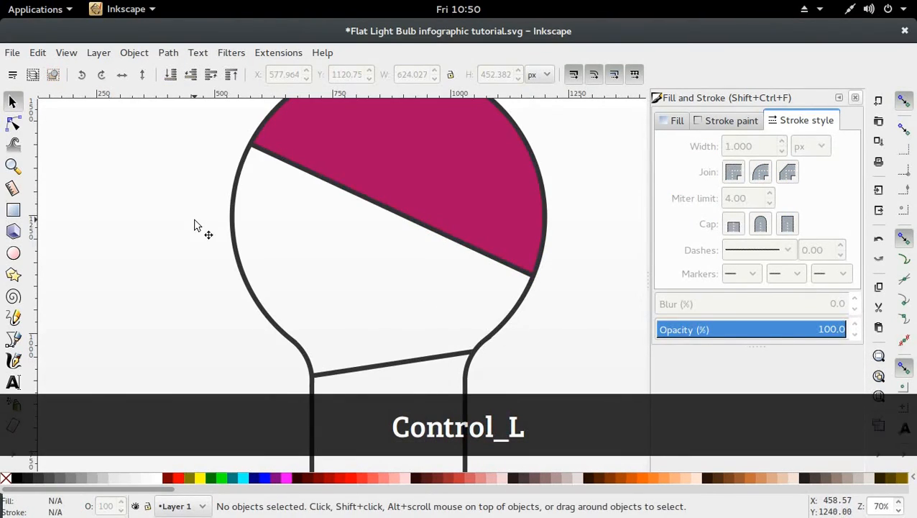
click(13, 338)
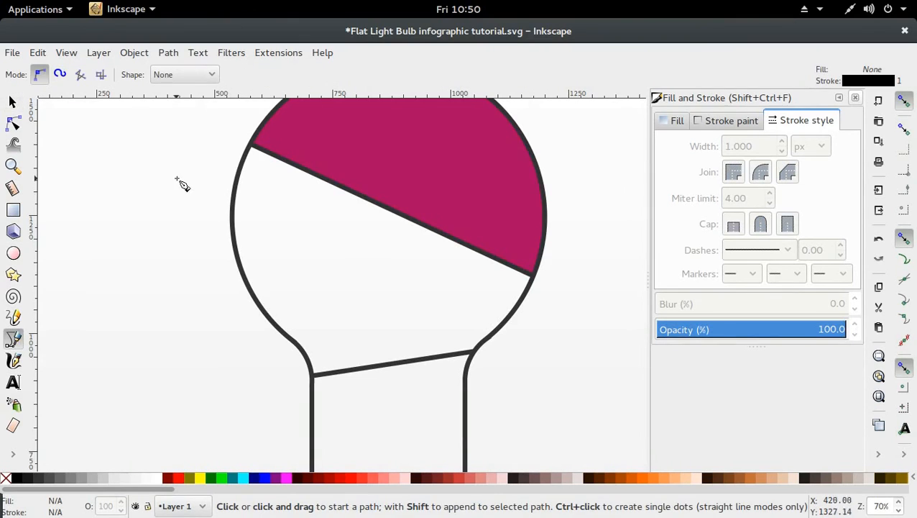
click(250, 144)
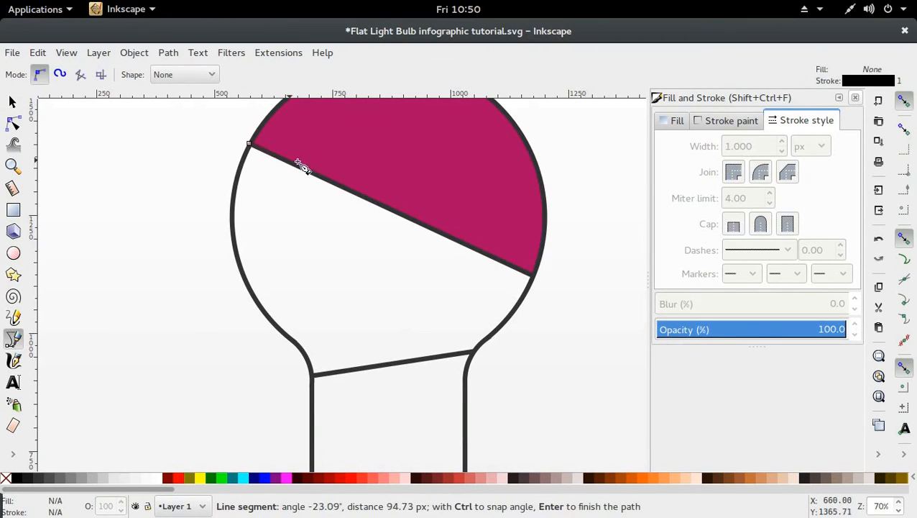
click(533, 276)
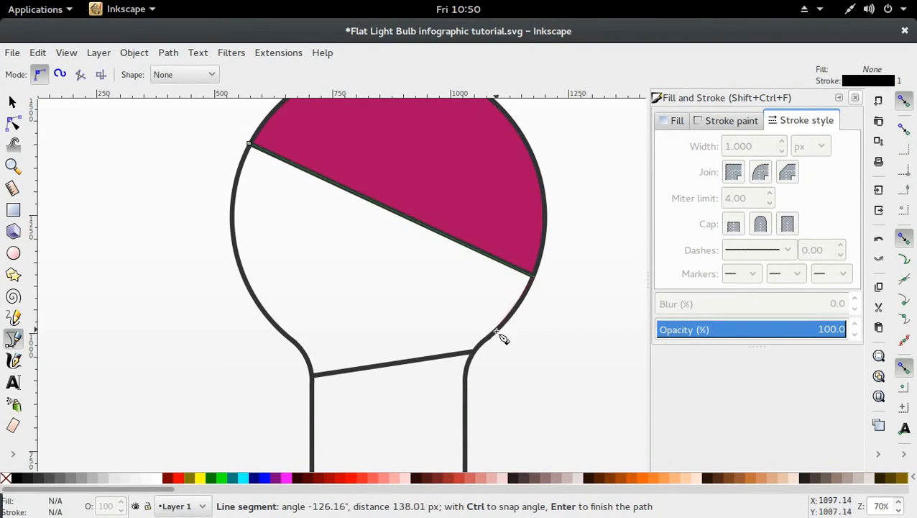
drag(496, 332, 478, 349)
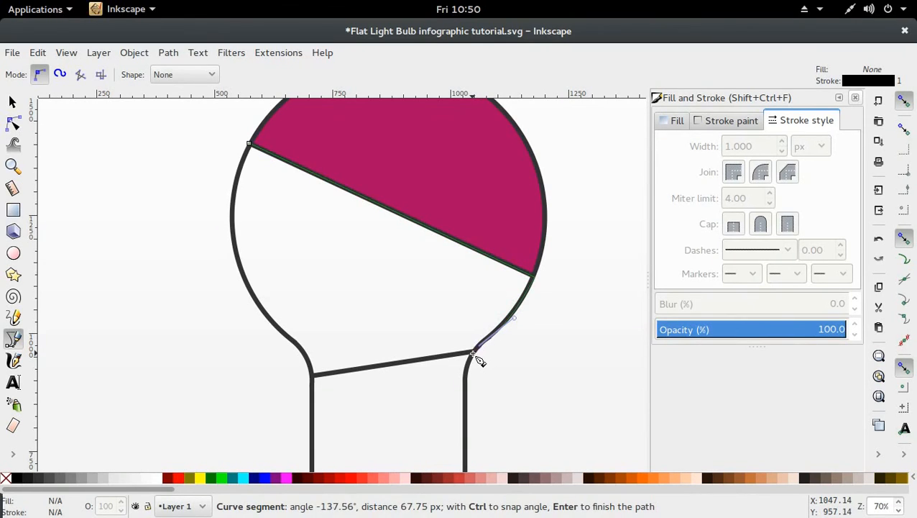
click(474, 353)
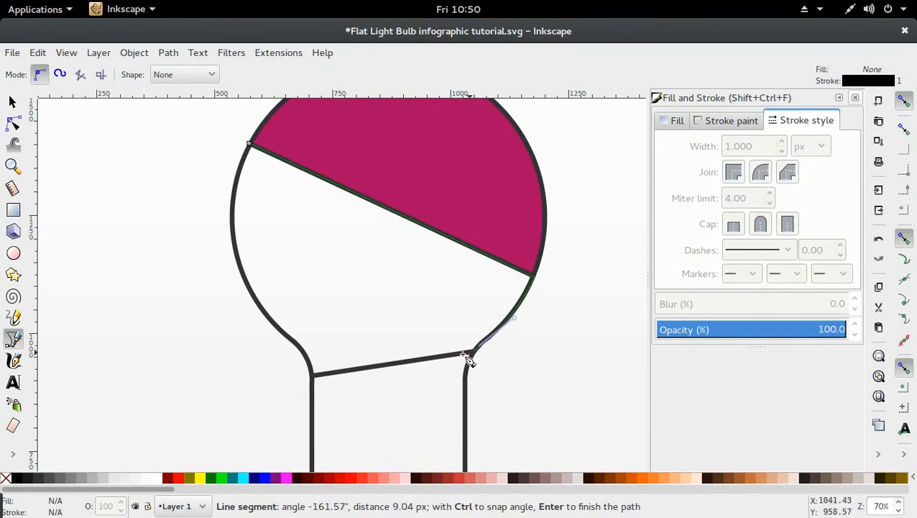
click(313, 375)
drag(307, 356, 284, 335)
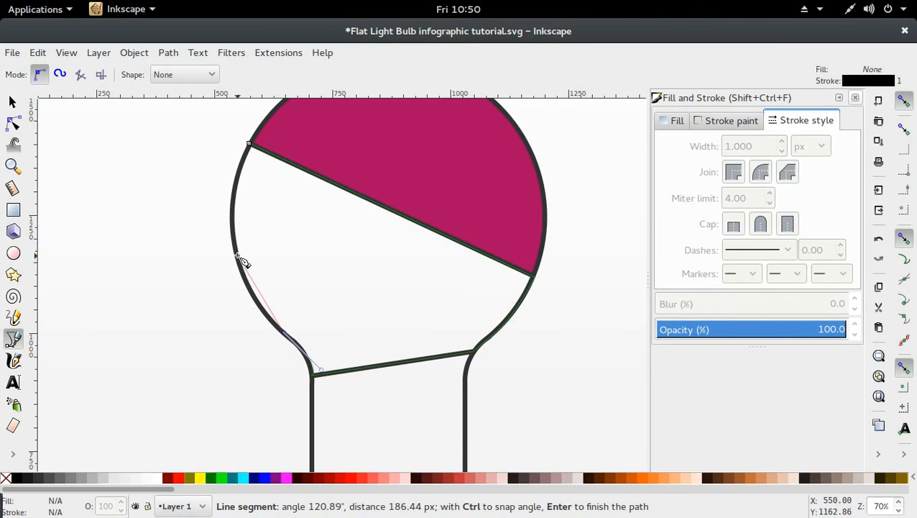
drag(240, 256, 227, 210)
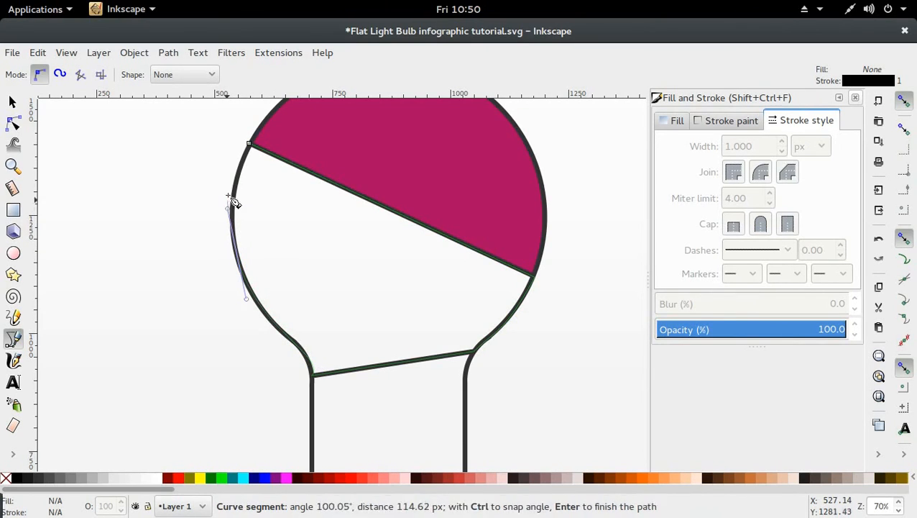
drag(245, 165, 253, 151)
click(250, 143)
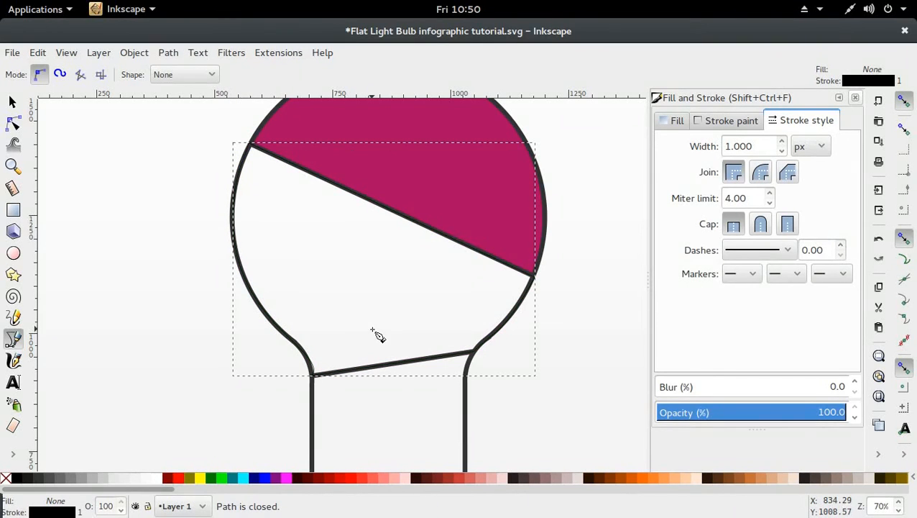
Step: Fill the traced middle section with the blue sampled from the middle base bar and lower it behind the bulb's dark outlines
key(d)
scroll(500, 350, down, 8)
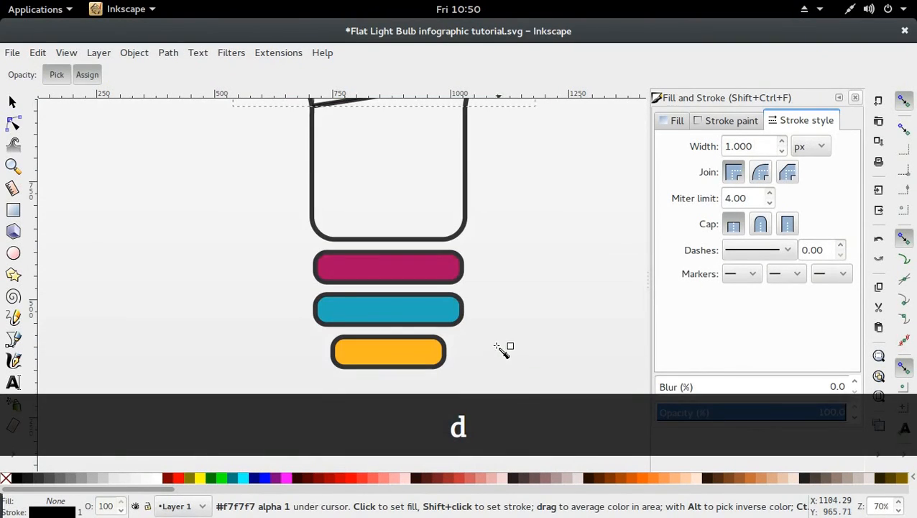
click(376, 303)
scroll(478, 303, up, 8)
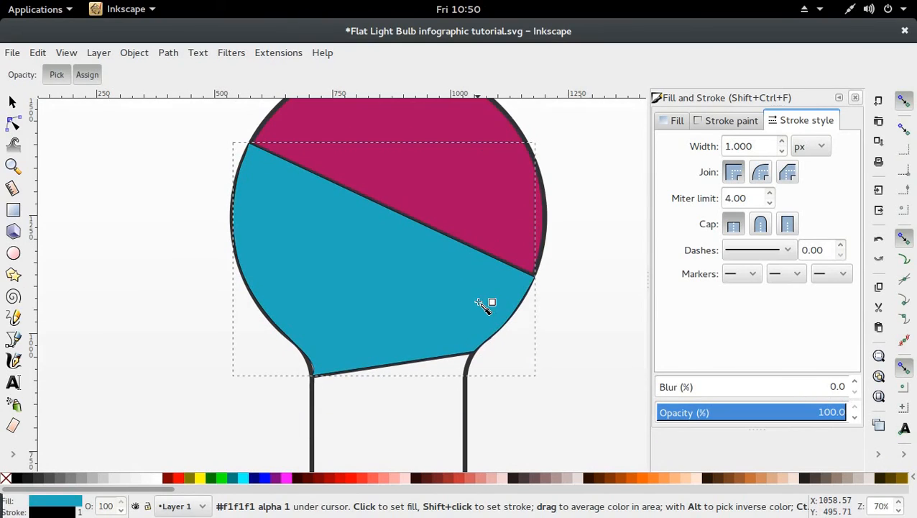
key(s)
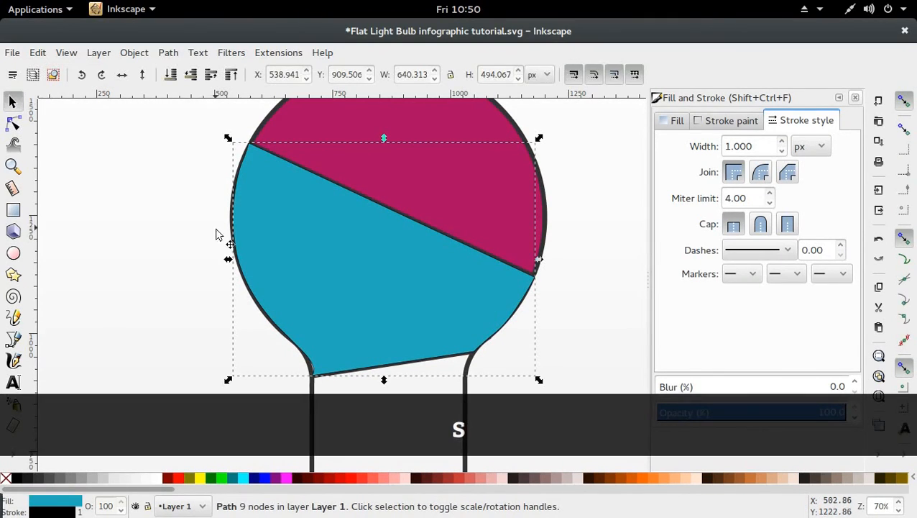
click(190, 74)
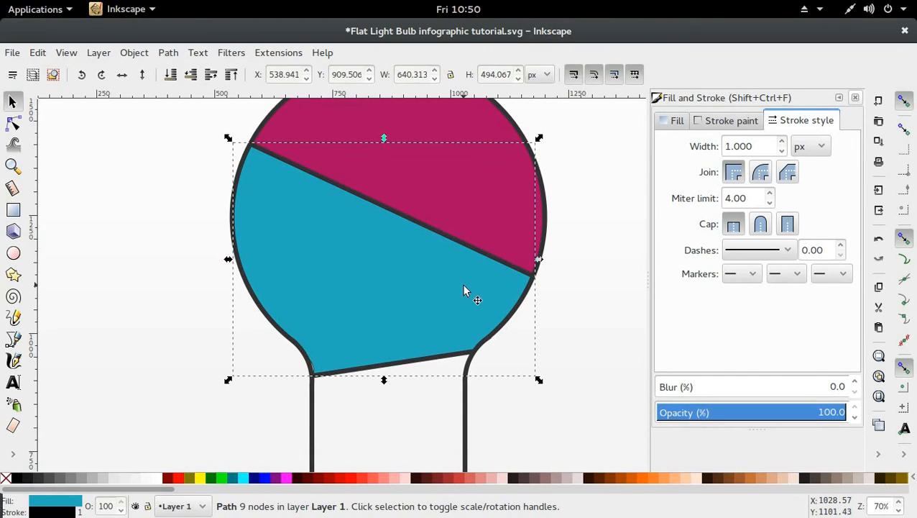
Step: Adjust the blue section's node just above the neck line's left end to follow the bulb outline
scroll(461, 283, down, 2)
key(n)
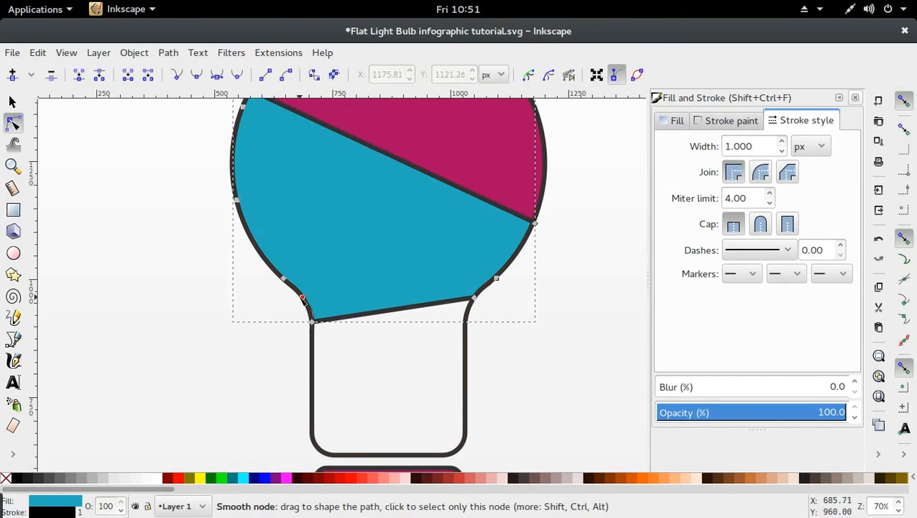
drag(303, 298, 297, 294)
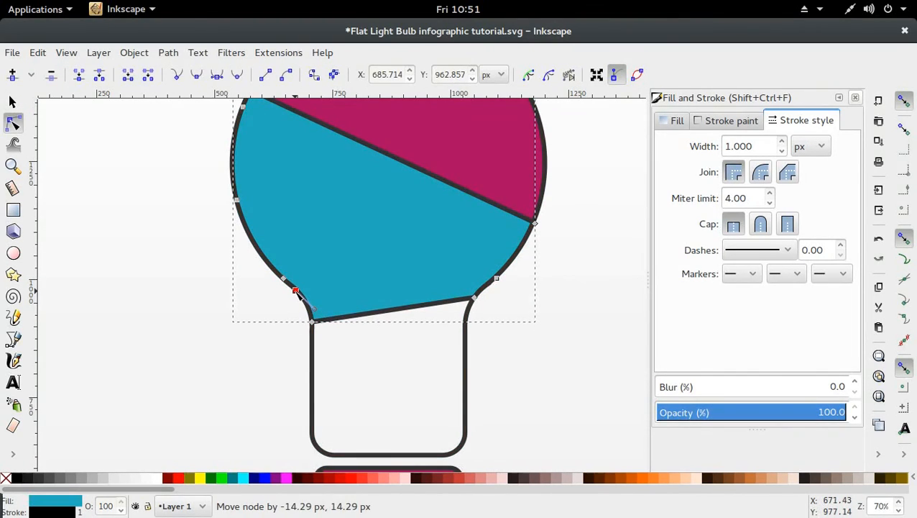
Step: Remove the stroke from the blue and magenta sections together
key(s)
shift+click(466, 155)
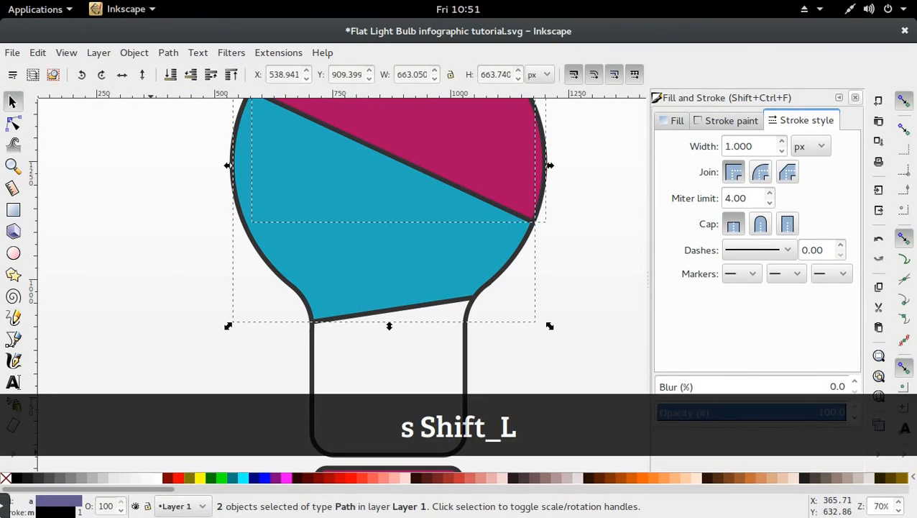
click(46, 513)
right_click(65, 512)
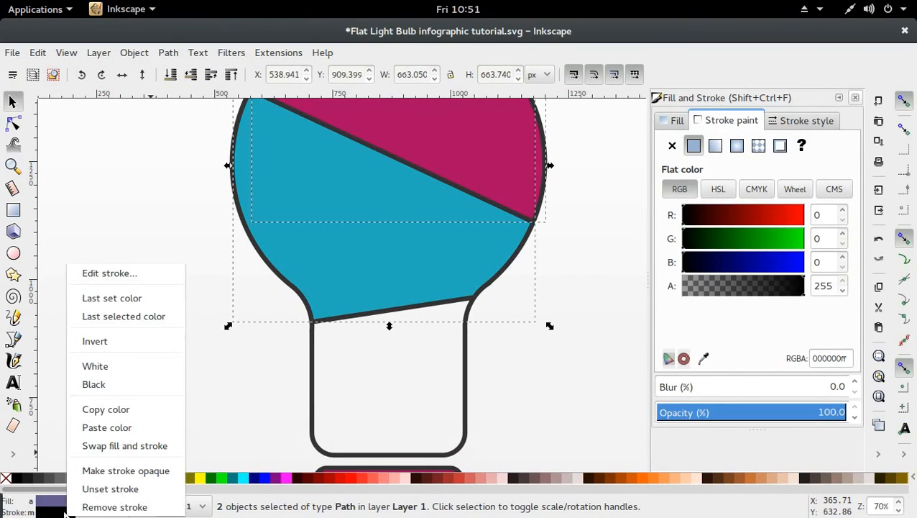
click(114, 507)
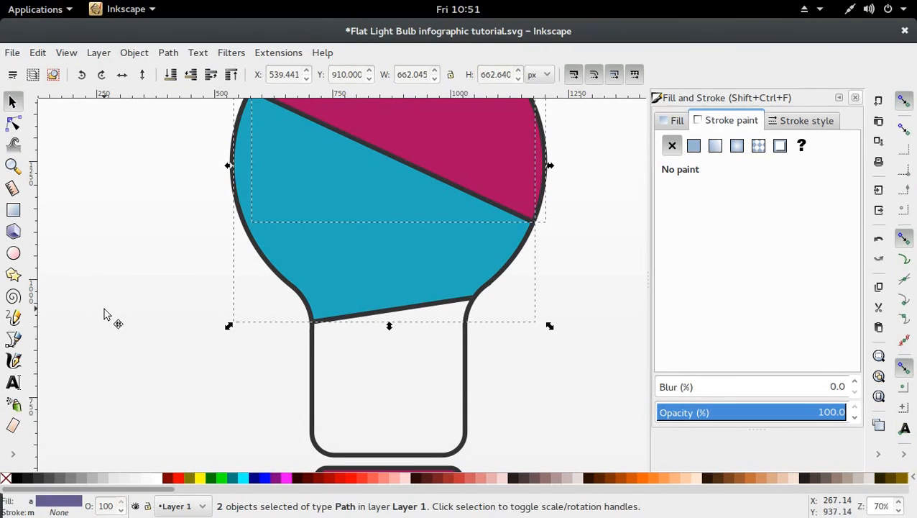
click(215, 302)
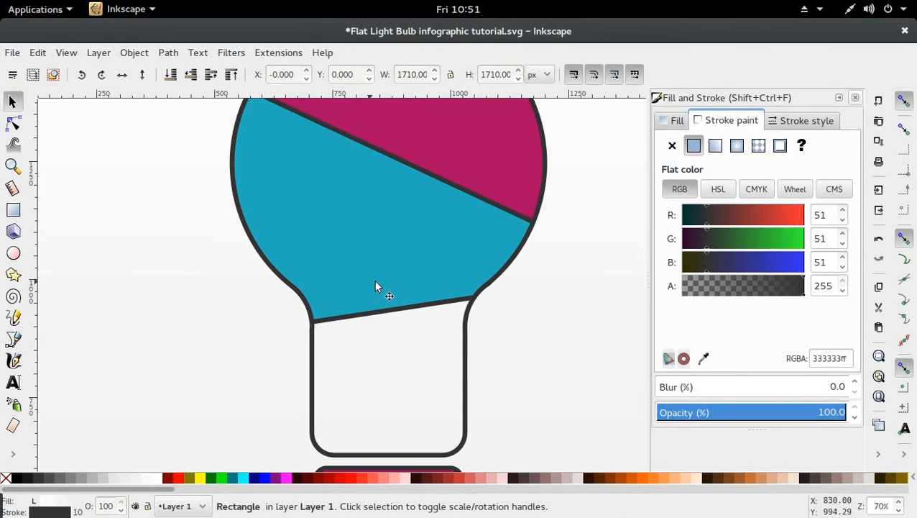
Step: Trace the bulb's neck section as a closed path along the neck line and the rounded outline below it
click(13, 339)
click(314, 323)
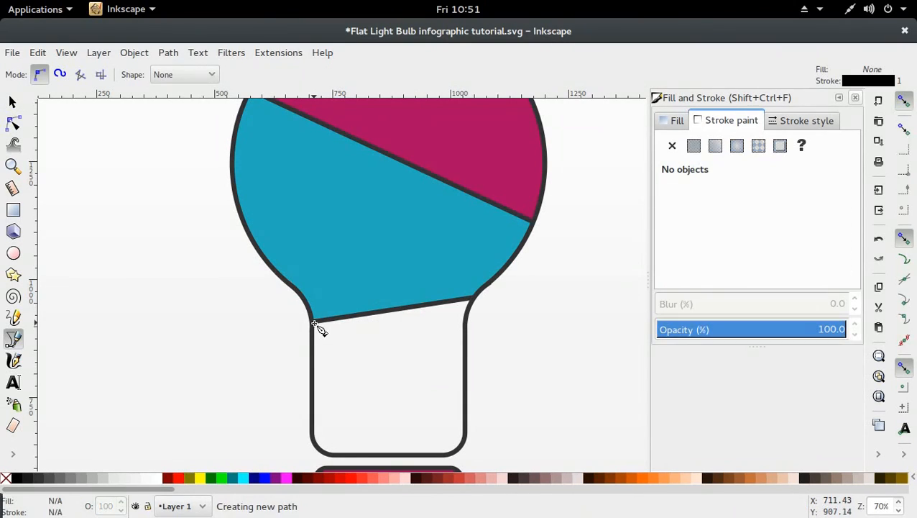
click(473, 297)
drag(467, 319, 465, 333)
drag(465, 432, 441, 456)
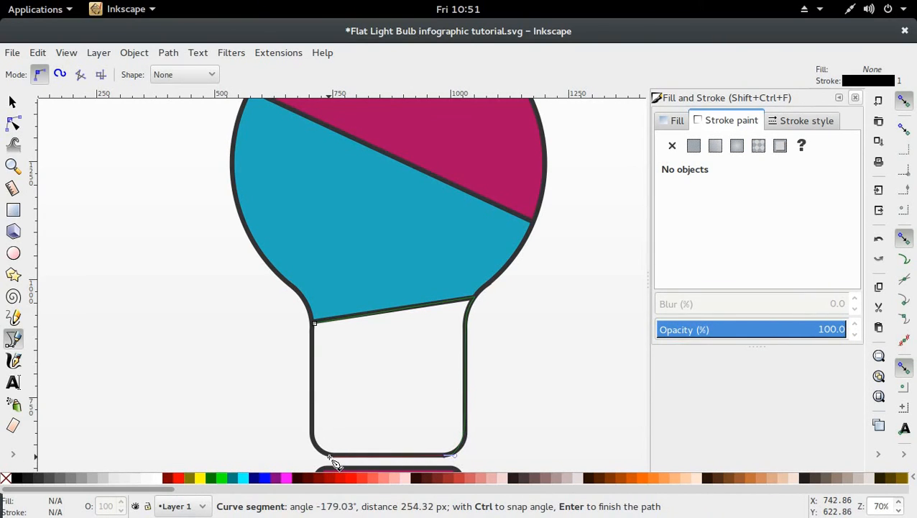
drag(327, 461, 312, 426)
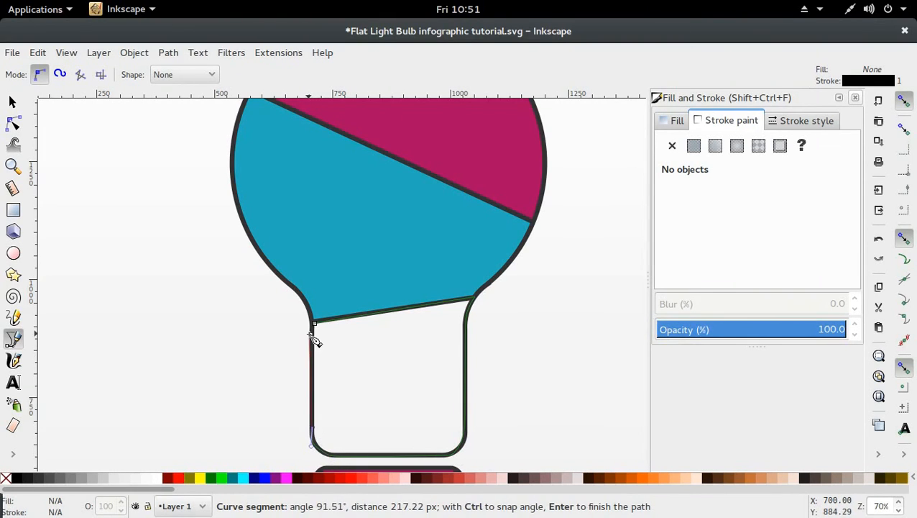
click(314, 326)
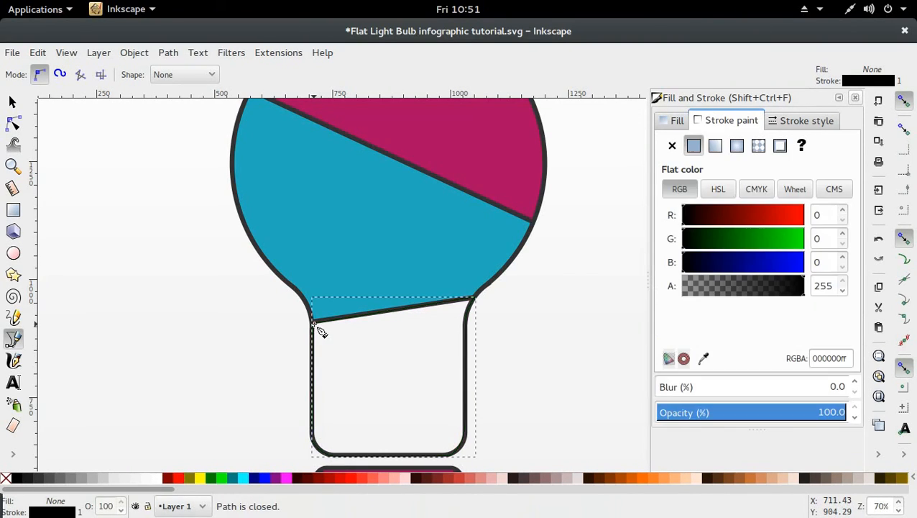
Step: Fill the traced neck section with the yellow sampled from the lowest base bar and lower it behind the bulb's dark outlines
key(s)
key(d)
scroll(523, 361, down, 5)
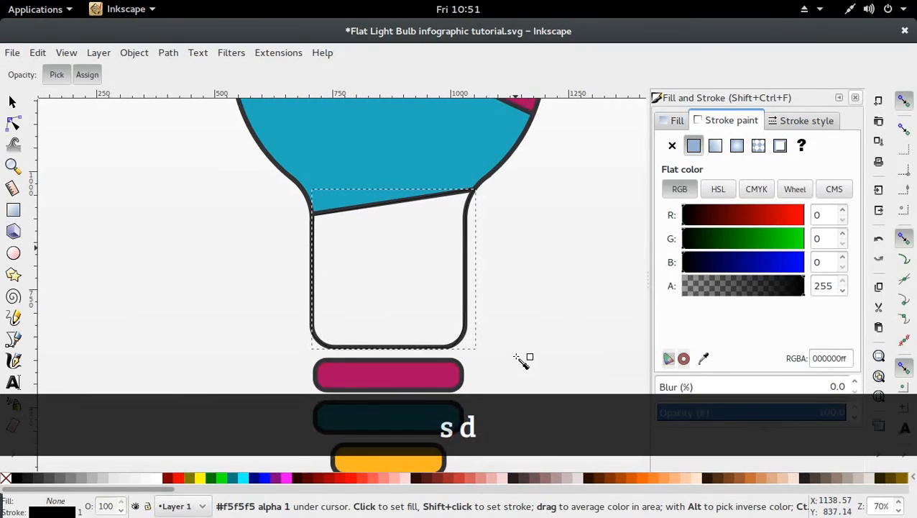
click(405, 397)
key(s)
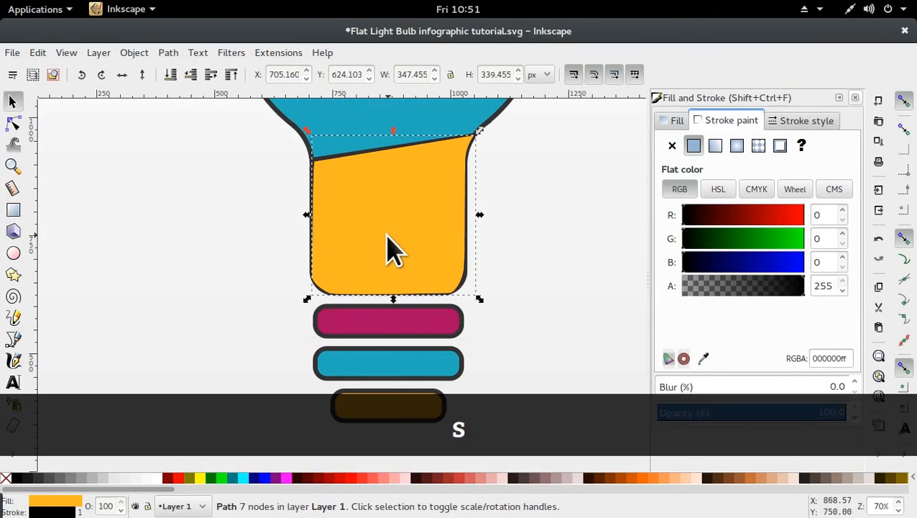
click(191, 75)
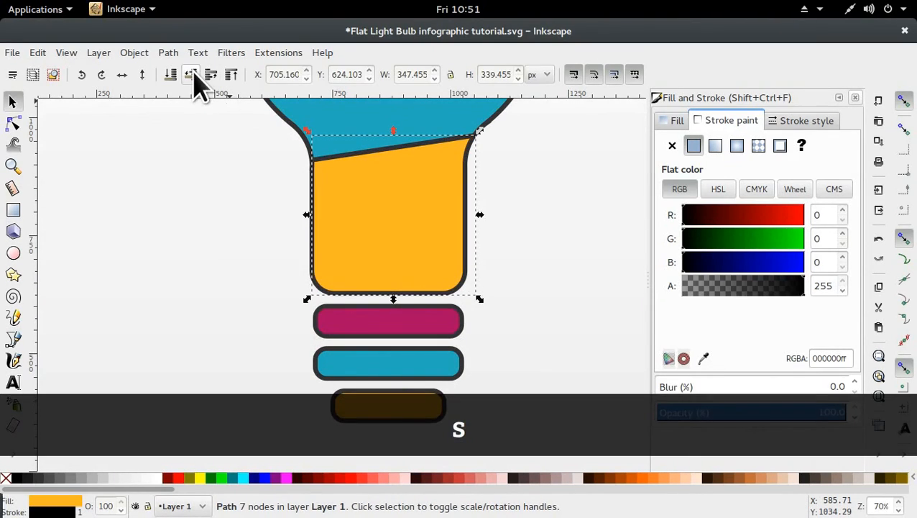
Step: Examine the whole coloured bulb on its background and check the separate filled sections
ctrl+click(561, 209)
scroll(561, 216, down, 2)
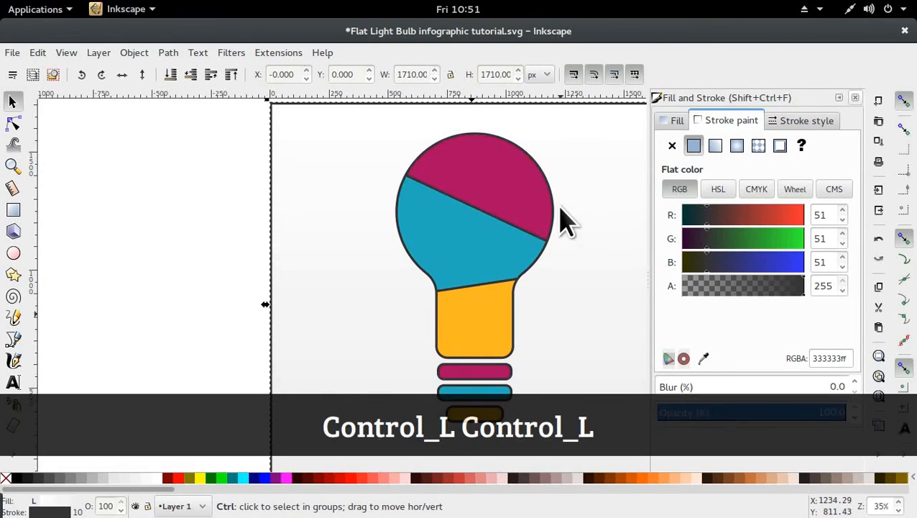
scroll(563, 220, down, 2)
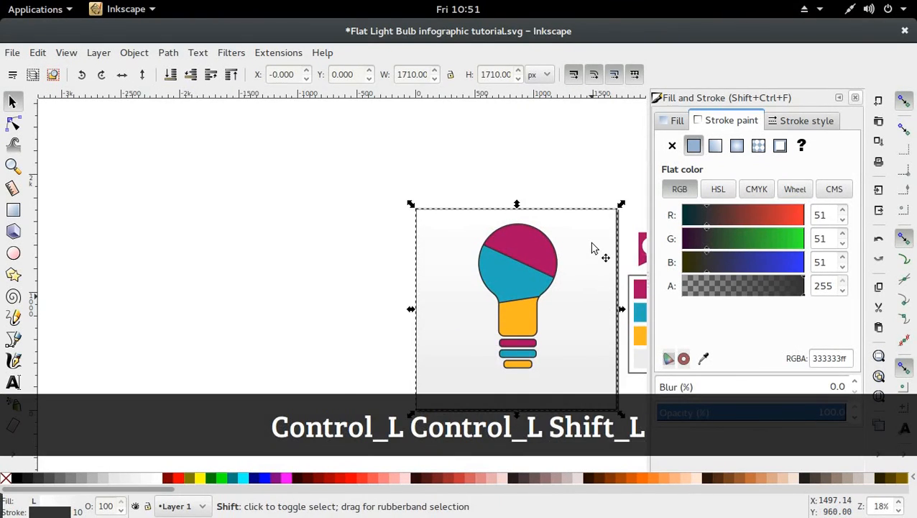
scroll(593, 248, right, 3)
scroll(594, 250, right, 2)
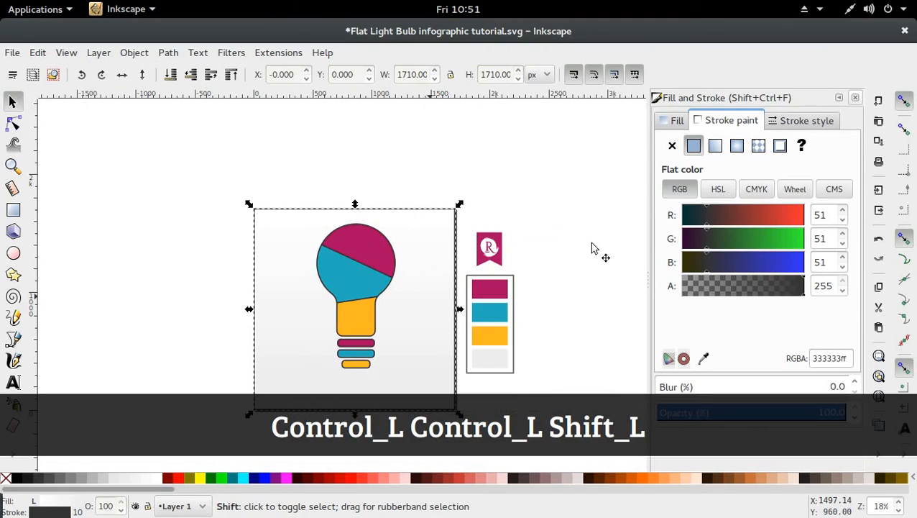
scroll(472, 301, down, 2)
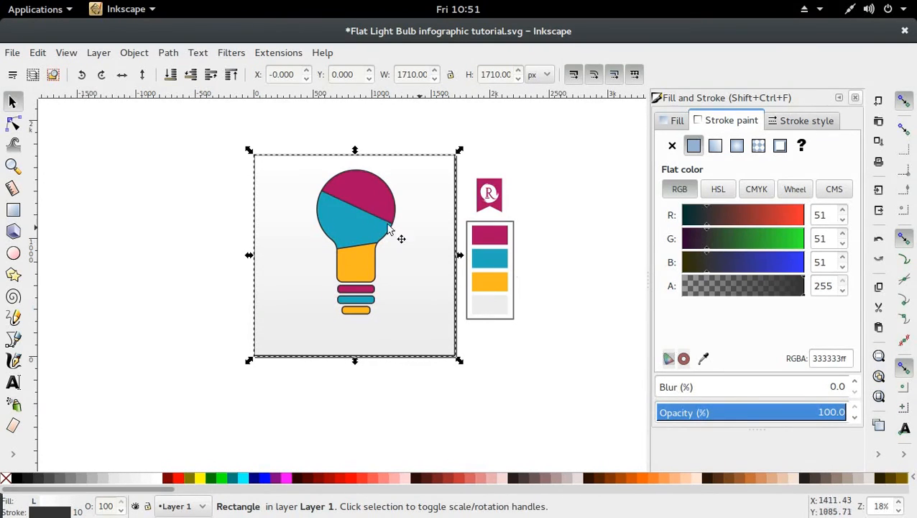
click(344, 375)
click(368, 178)
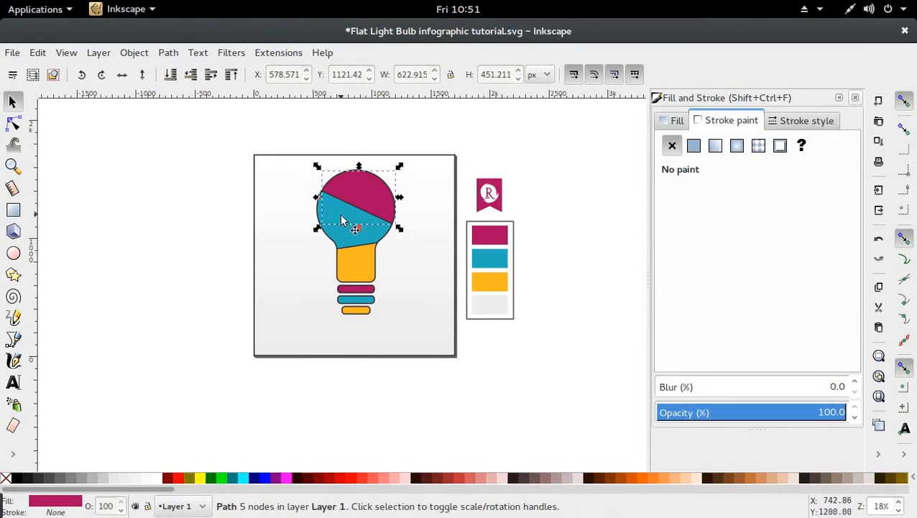
click(346, 225)
click(366, 259)
Step: Convert the strokes of the two dividing lines and the bulb outline into filled paths
click(365, 242)
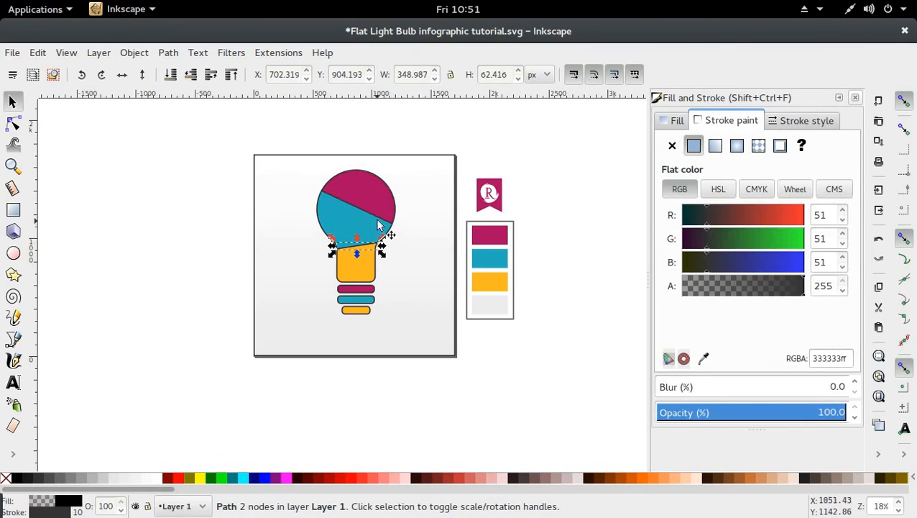
shift+click(375, 225)
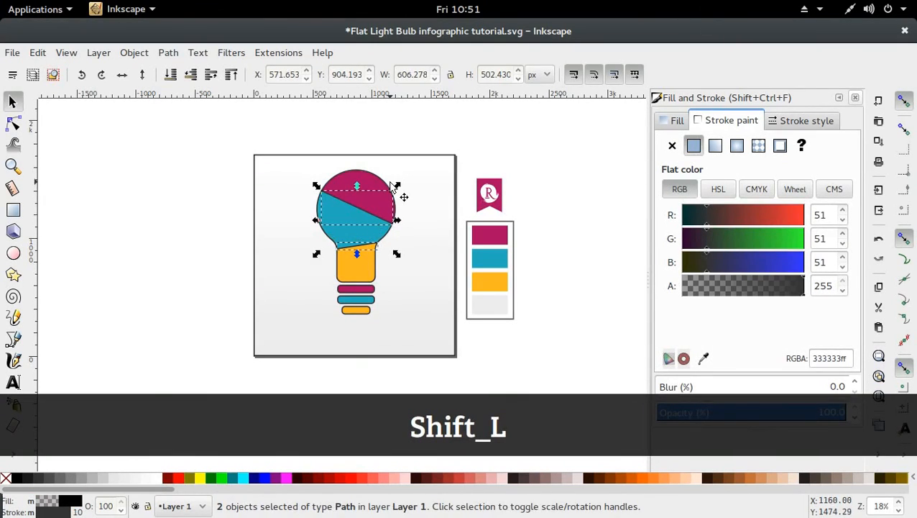
shift+click(380, 266)
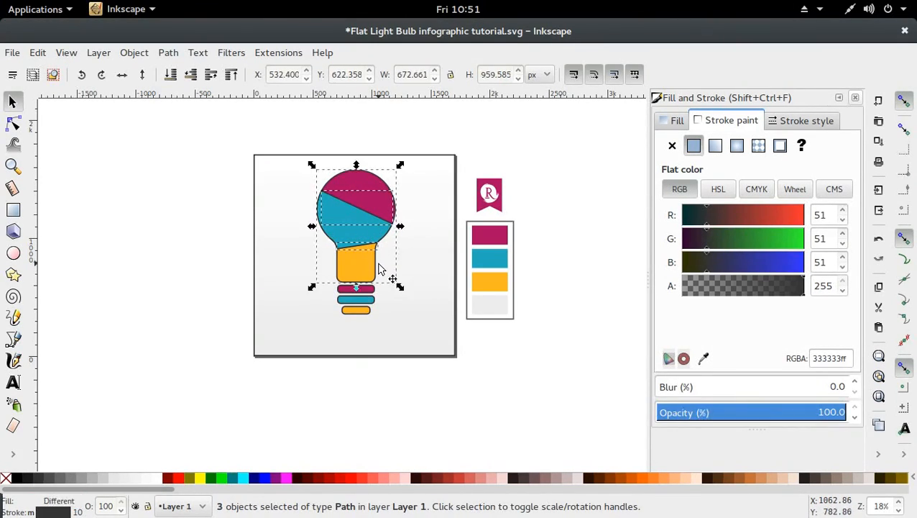
click(170, 55)
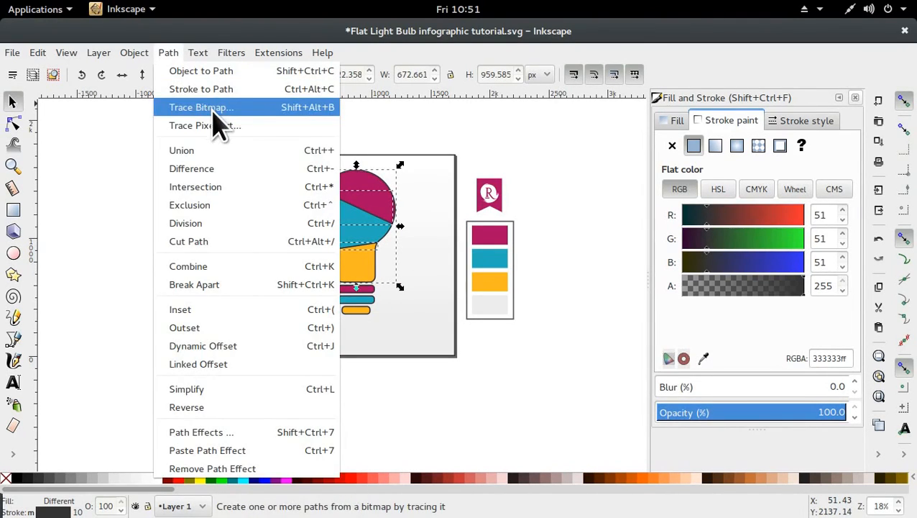
click(252, 89)
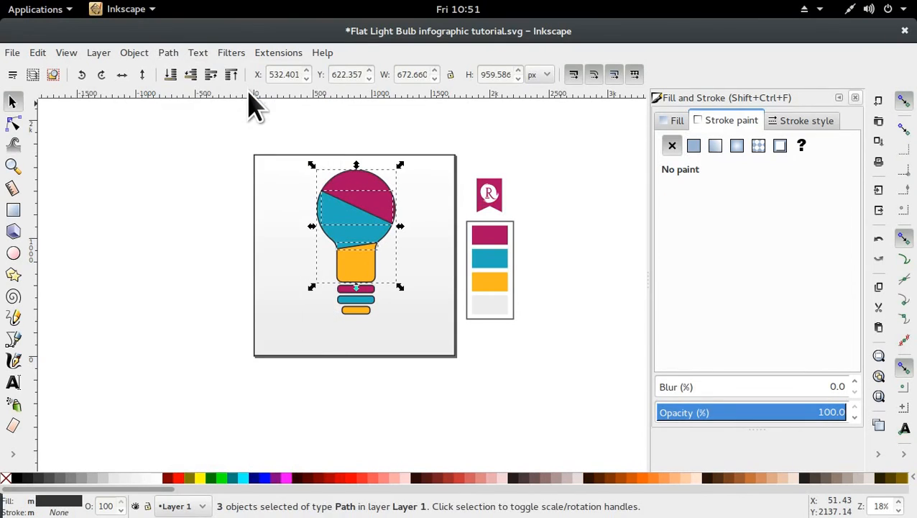
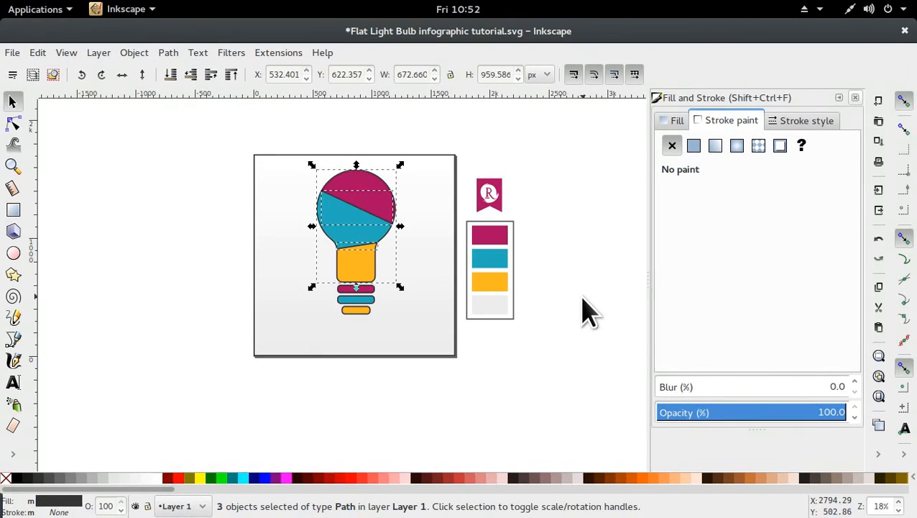
Step: Unite the two dividing lines and the bulb outline into a single path with a Union
key(ctrl+shift+8)
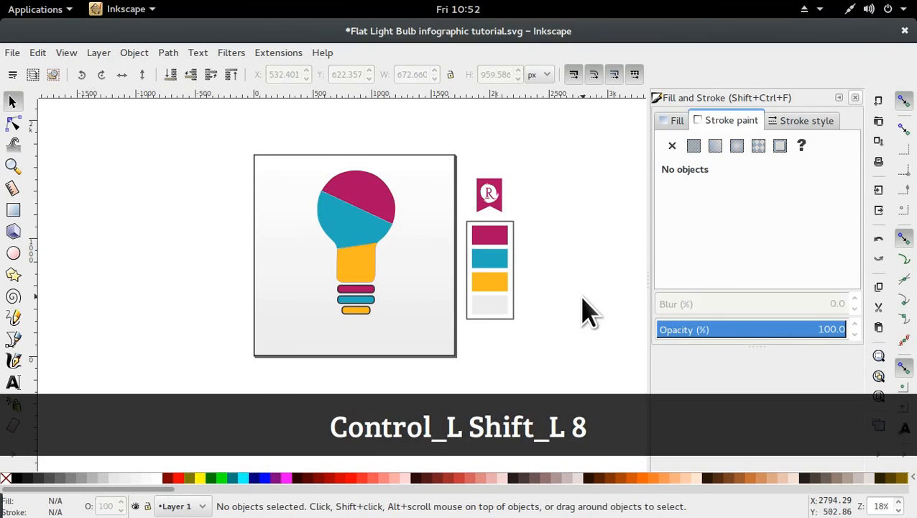
key(ctrl+z)
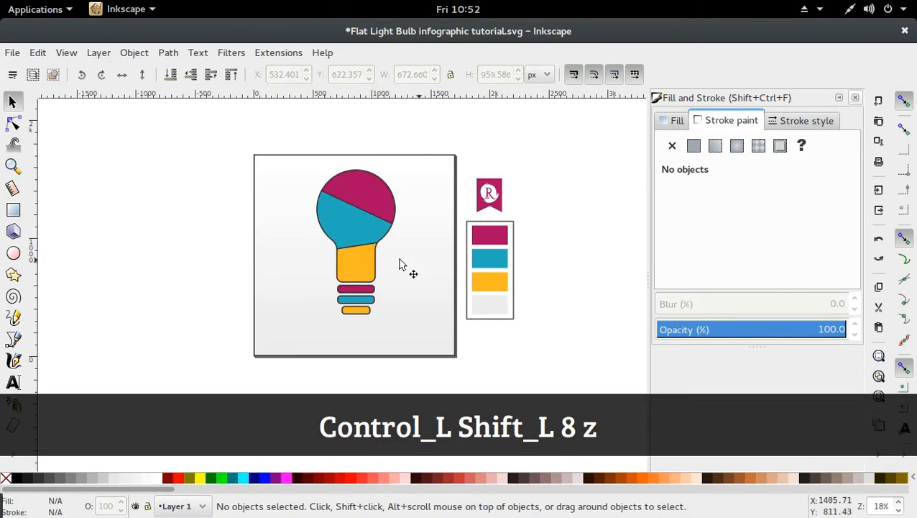
click(359, 252)
shift+click(383, 278)
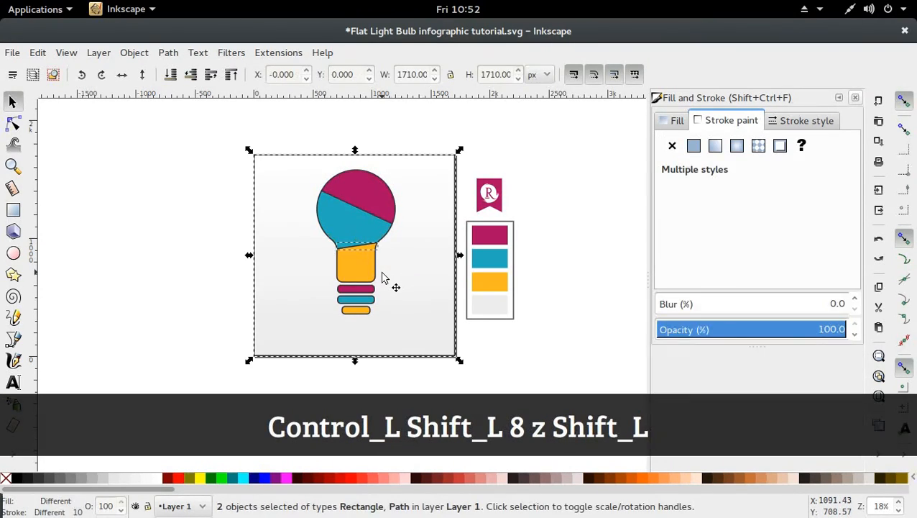
shift+click(405, 274)
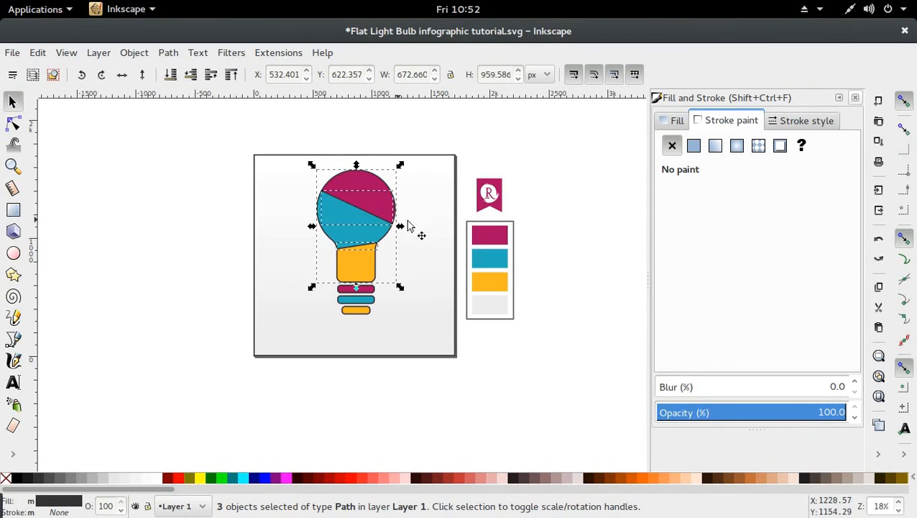
key(ctrl+plus)
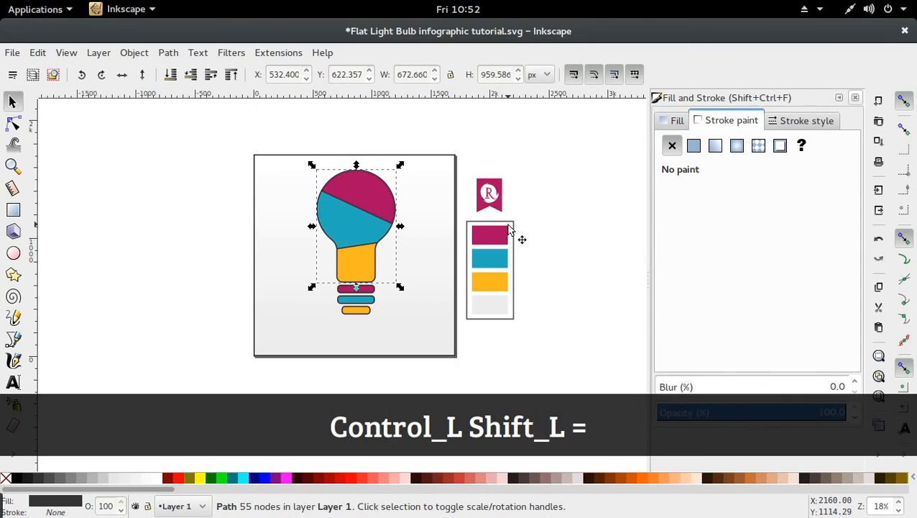
drag(368, 254, 302, 260)
key(ctrl+z)
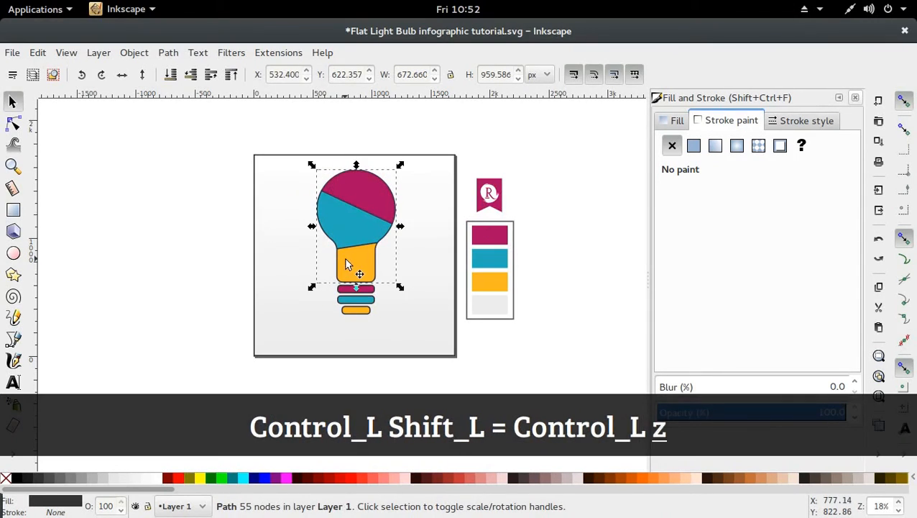
Step: Open the united dark outline for node editing at the right shoulder above the bulb's neck
ctrl+click(386, 263)
scroll(385, 263, up, 3)
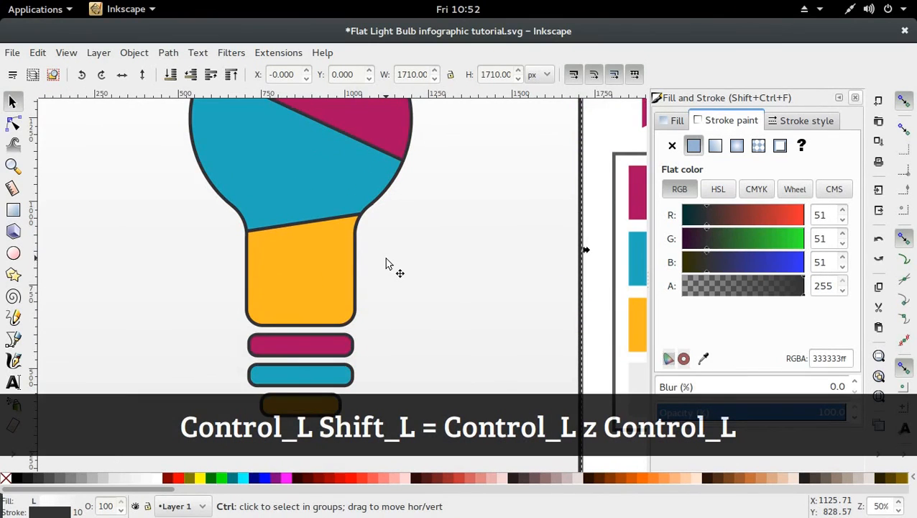
scroll(386, 263, up, 3)
double_click(360, 157)
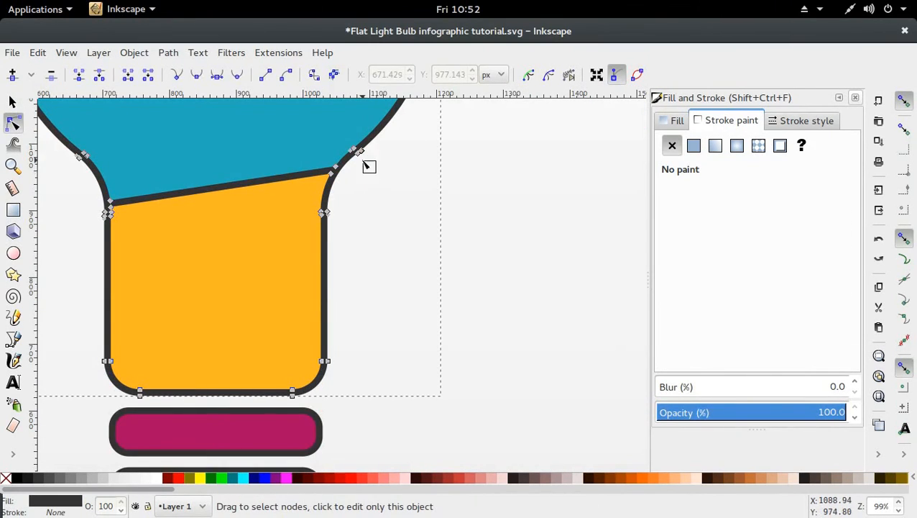
Step: Try to delete the stray nodes on the outline's right shoulder and reshape the curve with its handle
click(359, 153)
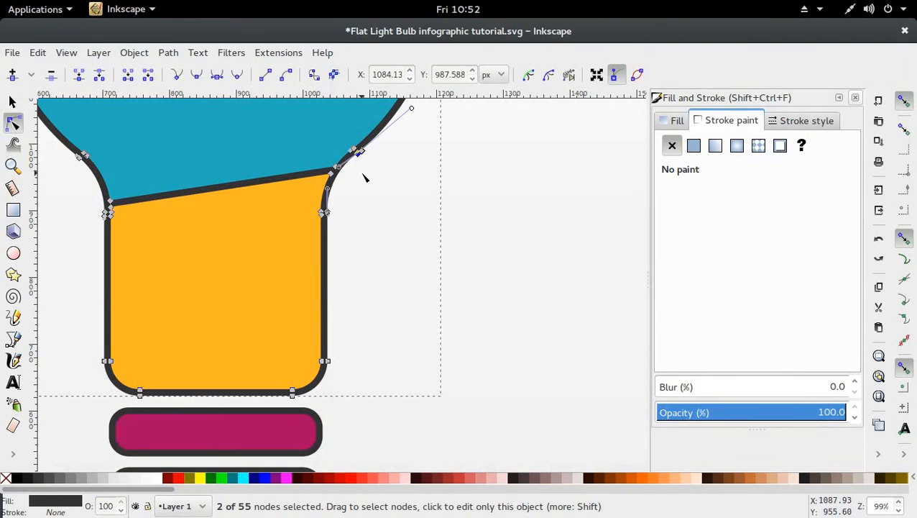
key(Delete)
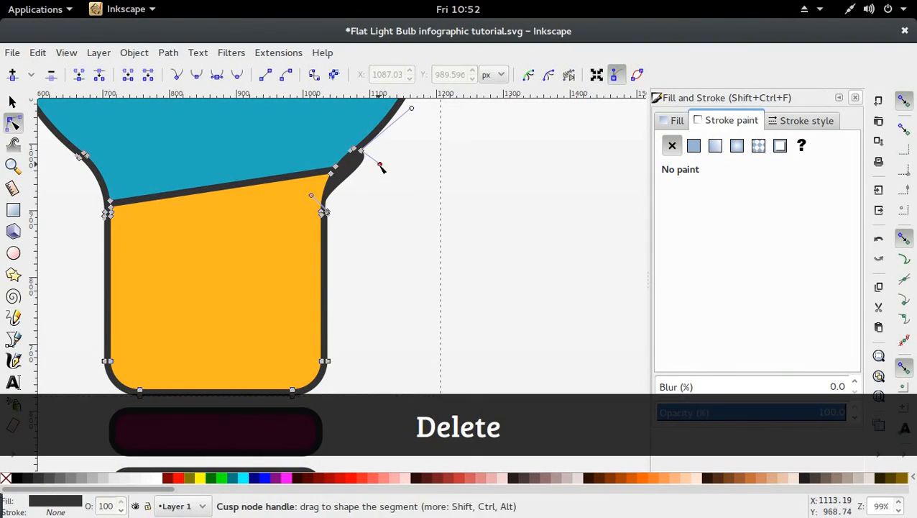
drag(379, 165, 354, 168)
key(ctrl)
key(ctrl+z)
key(ctrl+z)
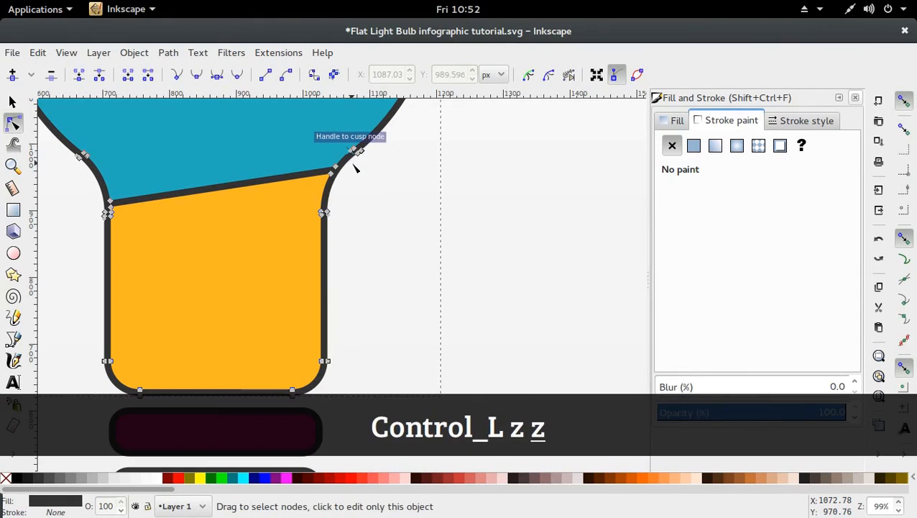
Step: Delete the stray outer nodes on the outline's right shoulder and reshape the remaining curve into an even line
click(360, 150)
key(Delete)
key(Delete)
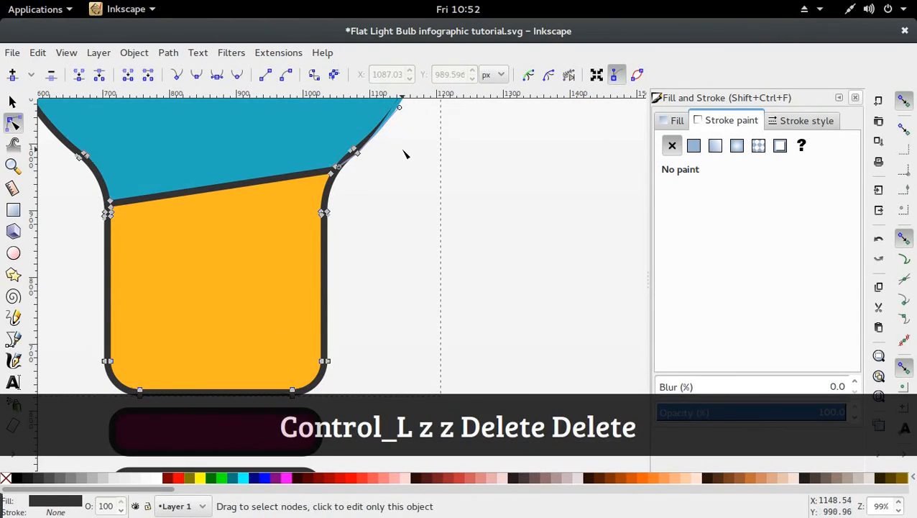
scroll(404, 153, down, 5)
scroll(405, 154, up, 5)
ctrl+scroll(405, 154, down, 2)
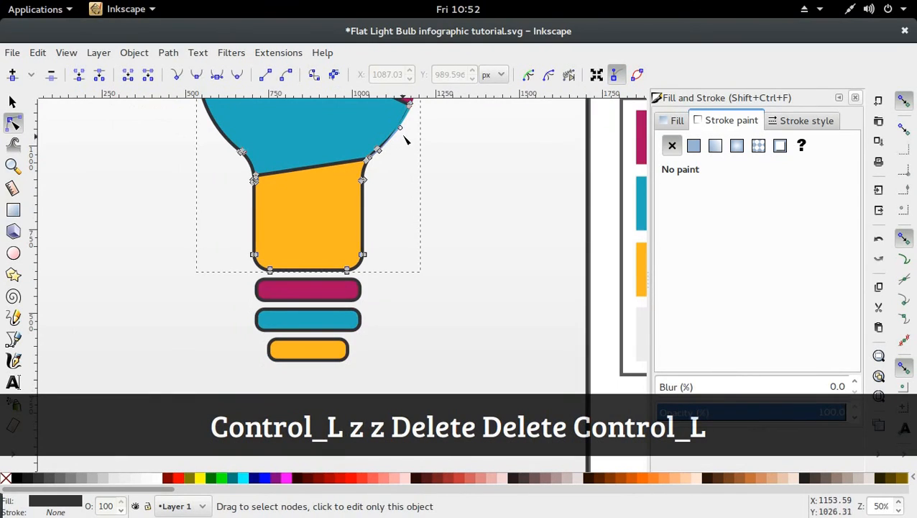
drag(402, 128, 416, 123)
key(Tab)
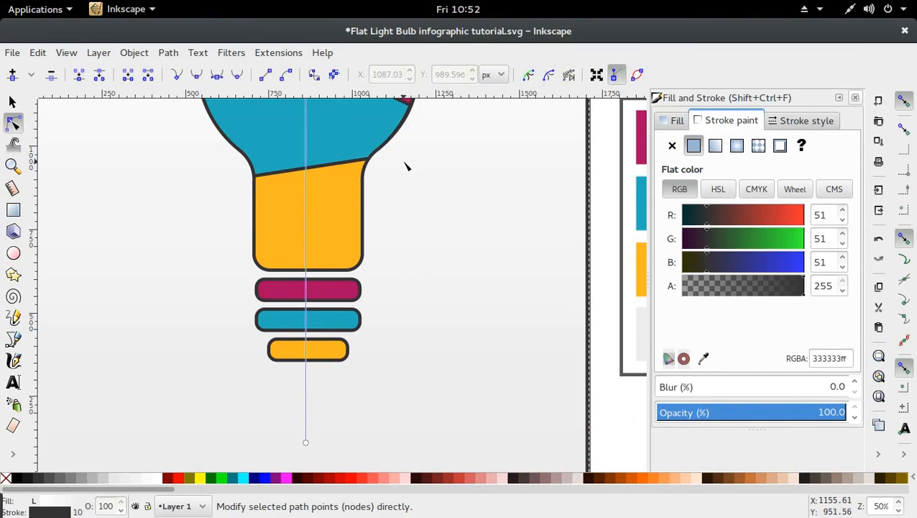
scroll(405, 166, up, 3)
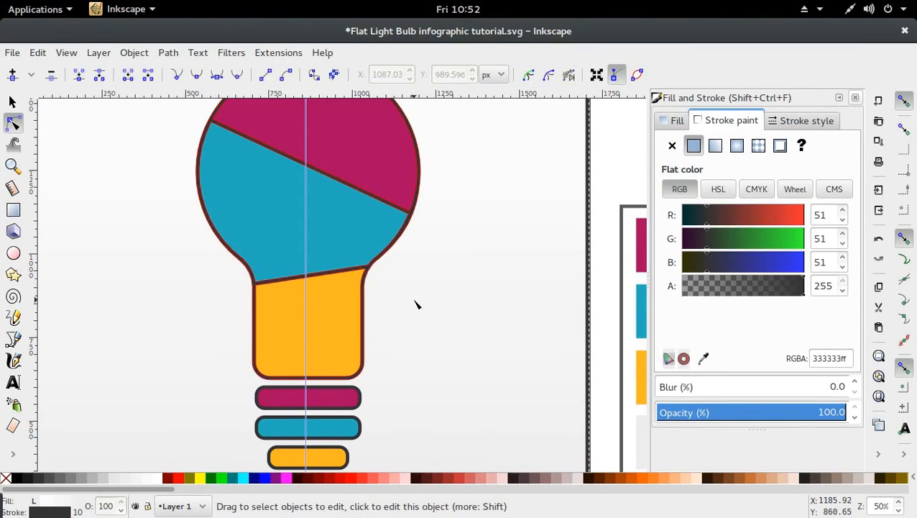
scroll(425, 293, down, 2)
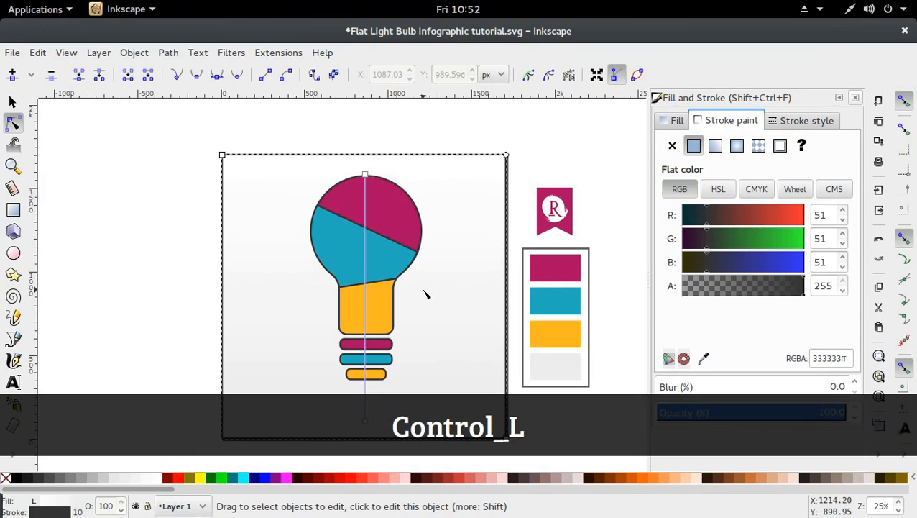
click(528, 174)
scroll(528, 174, down, 1)
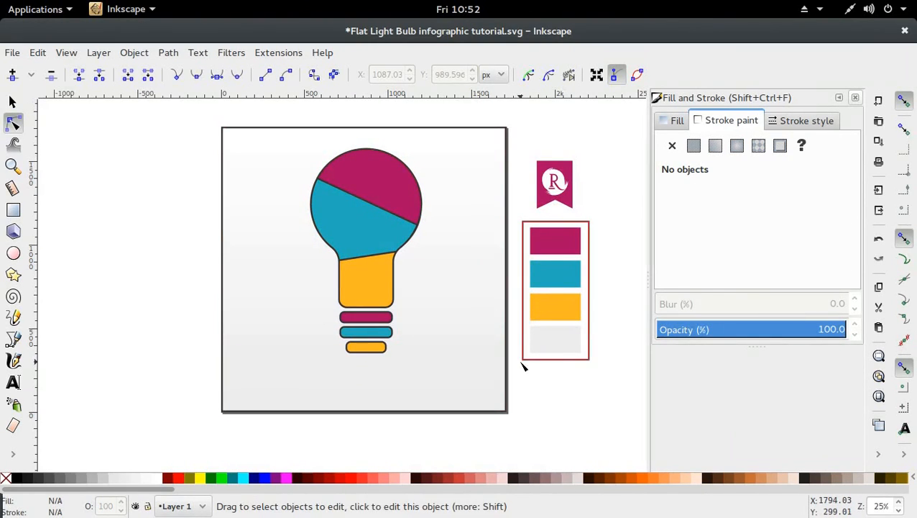
key(s)
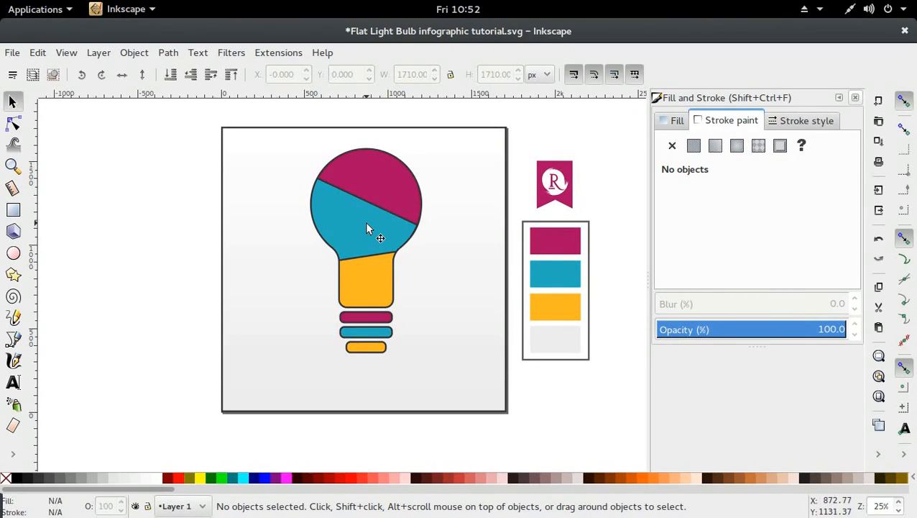
Step: Copy the rocket, cyclist and camera icons from the document Flat Light Bulb infographic Icons.svg
key(ctrl+alt+Down)
key(ctrl+alt+Down)
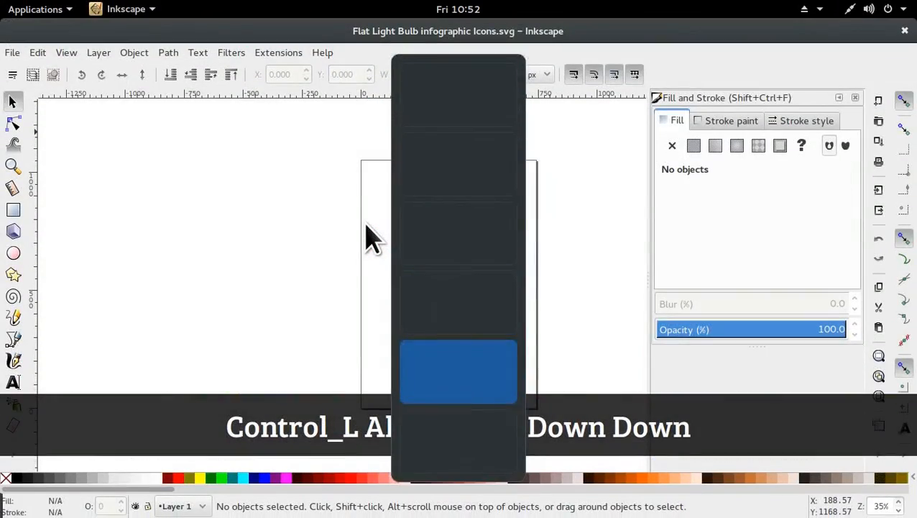
key(ctrl+alt+Down)
click(445, 230)
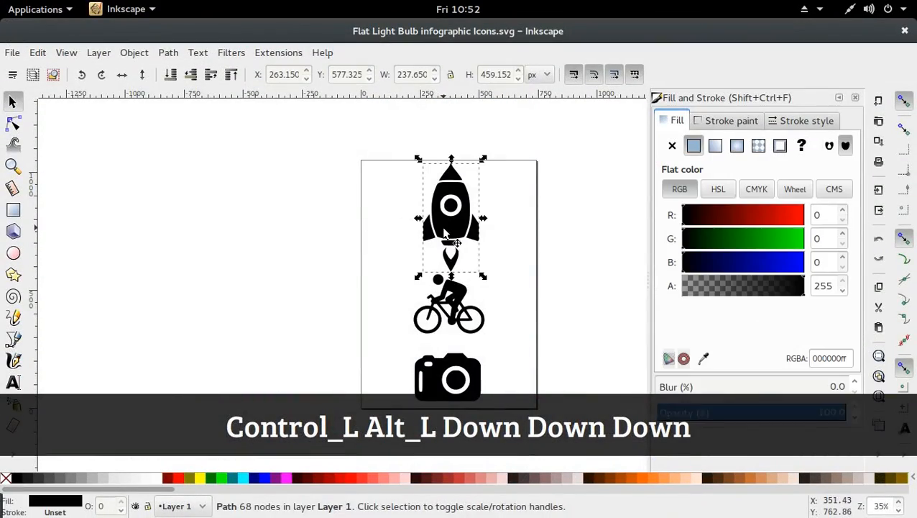
shift+click(454, 306)
shift+click(449, 394)
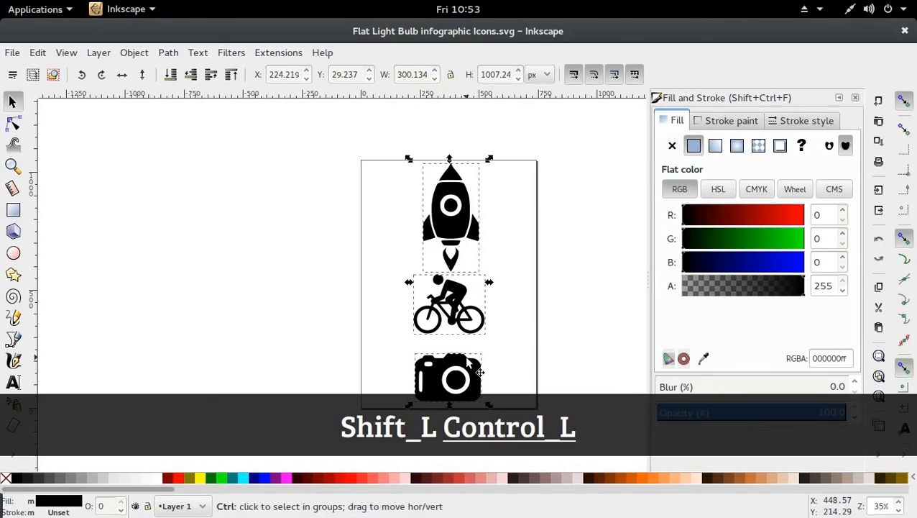
key(ctrl+c)
Step: Paste the three icons into the light bulb tutorial document, in the empty space left of the page
key(ctrl+alt+Up)
key(ctrl+alt+Up)
key(ctrl+alt+Up)
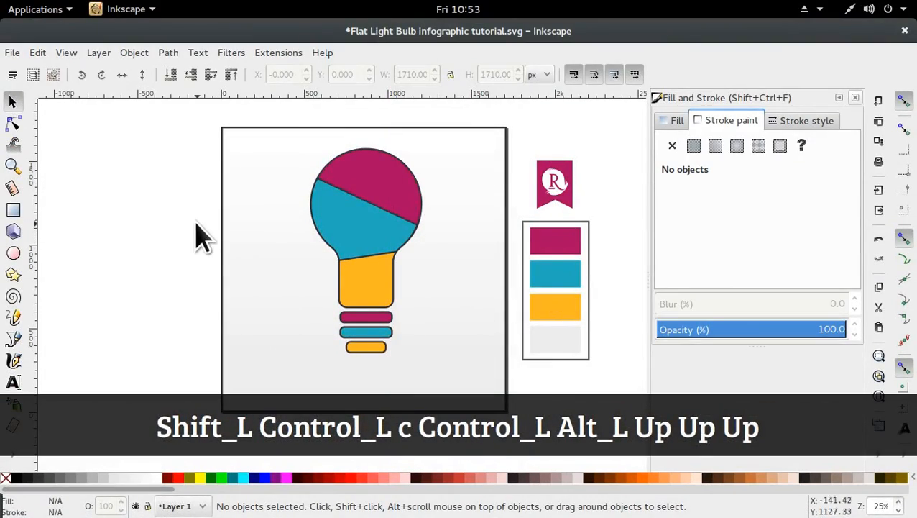
key(ctrl+v)
drag(201, 232, 164, 272)
Step: Place the rocket icon over the right part of the magenta section and enlarge it to about 250 by 483 px
click(184, 249)
drag(174, 229, 418, 194)
key(ctrl)
key(shift)
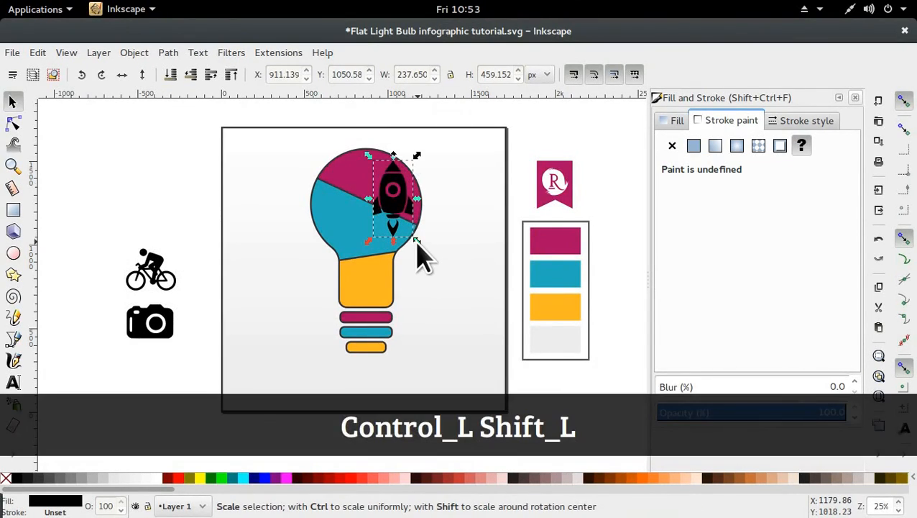
drag(416, 243, 417, 254)
drag(390, 206, 389, 206)
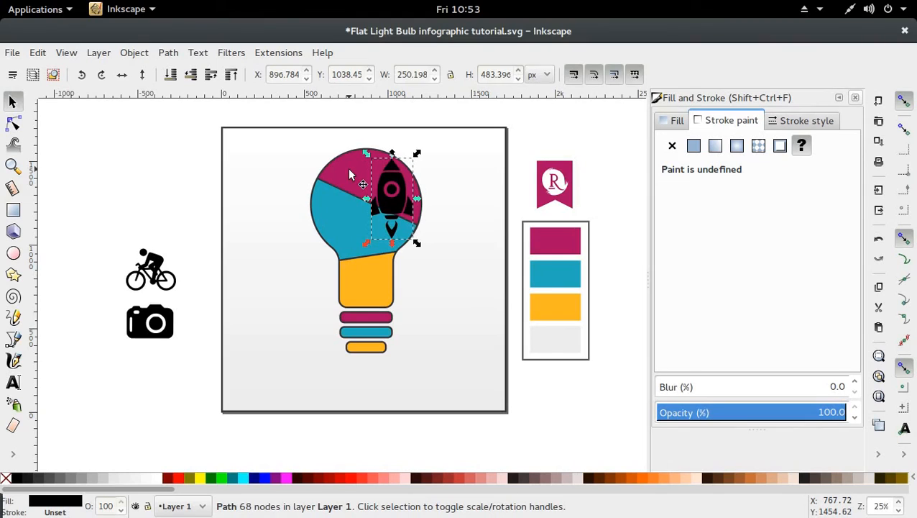
Step: Trim the rocket to the magenta section by intersecting it with a duplicate of that section
shift+click(350, 172)
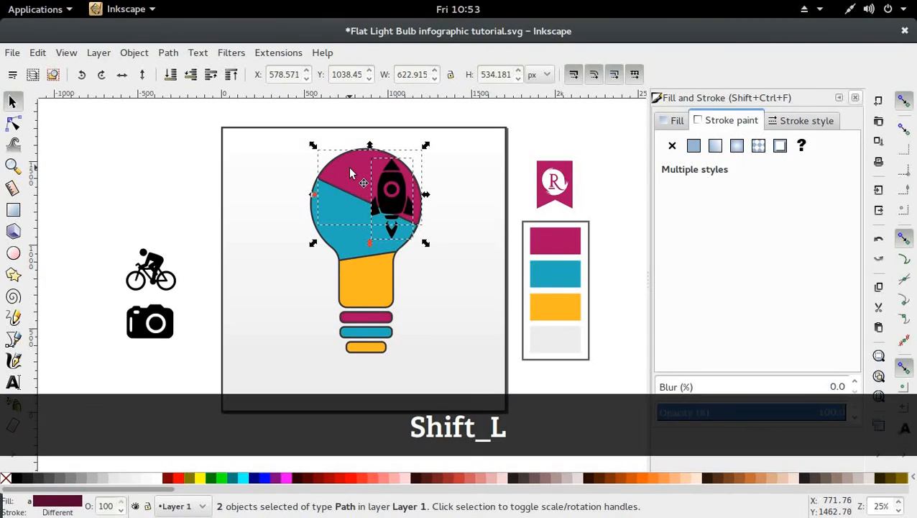
key(Escape)
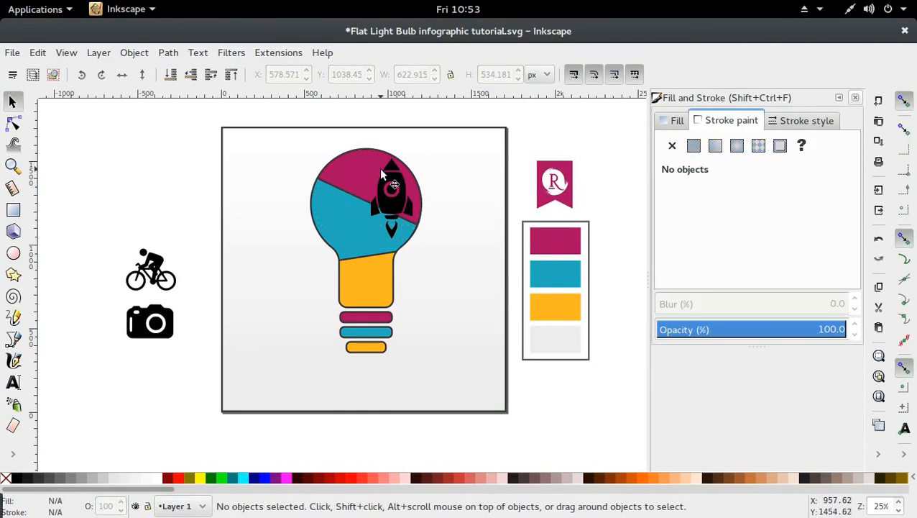
click(351, 178)
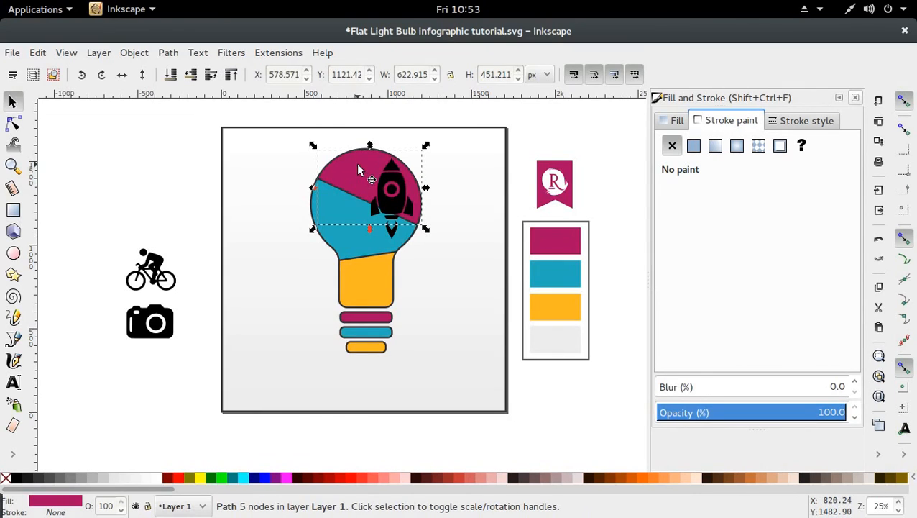
key(ctrl+d)
shift+click(393, 236)
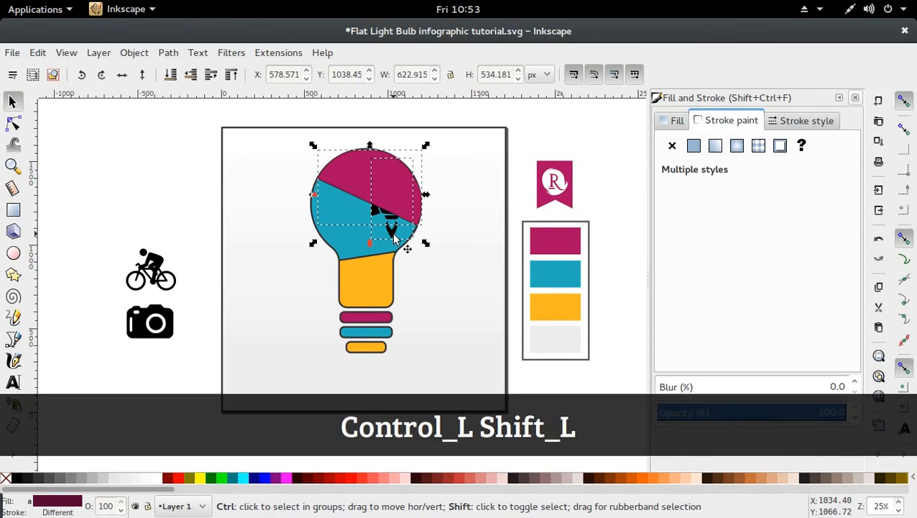
key(ctrl+shift+8)
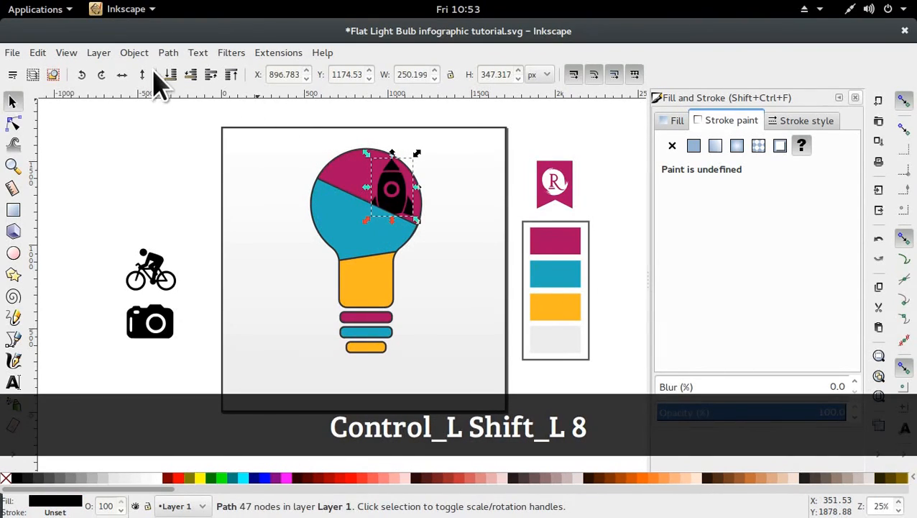
Step: Fill the trimmed rocket with the magenta colour sampled from the section behind it
click(170, 54)
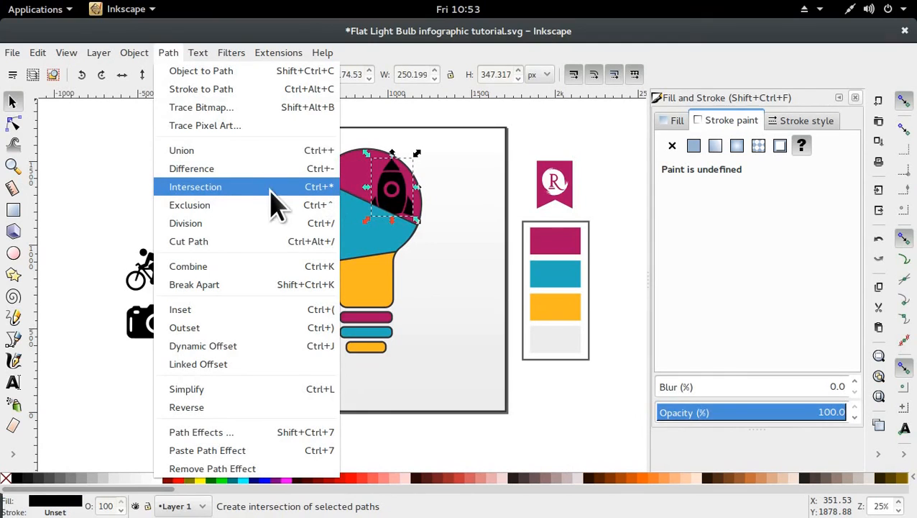
click(122, 205)
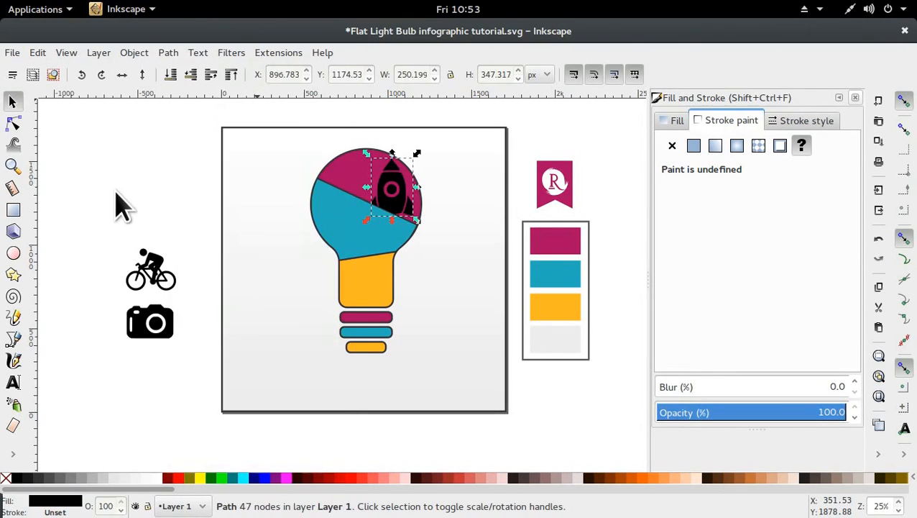
key(d)
click(368, 181)
key(s)
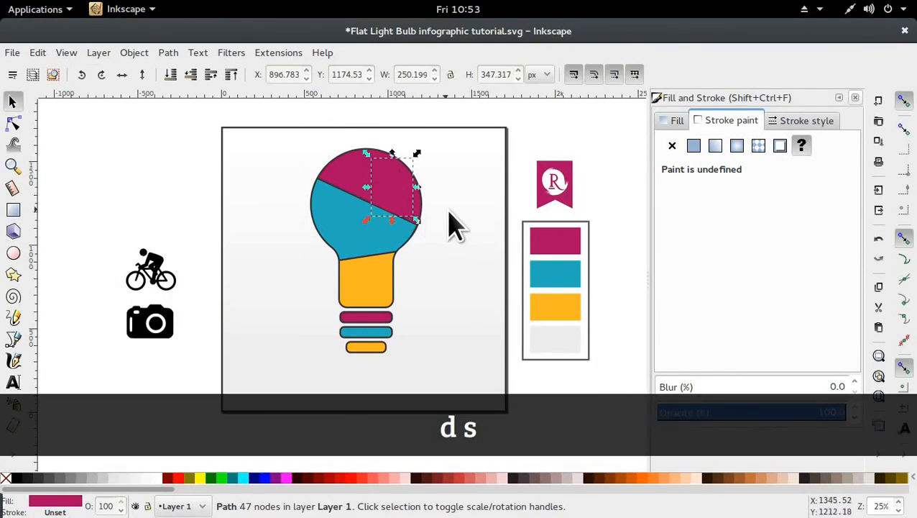
Step: Lighten the rocket's magenta fill by setting its HSL lightness to 102
click(683, 126)
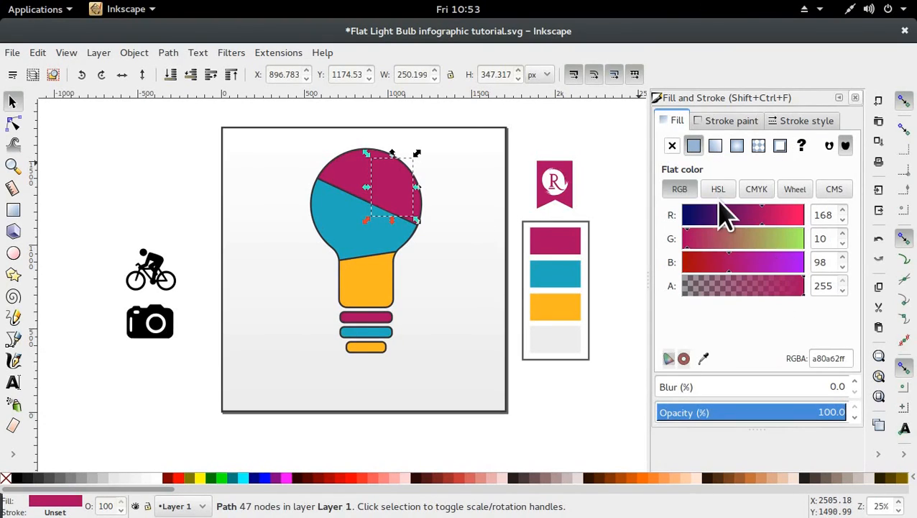
click(719, 190)
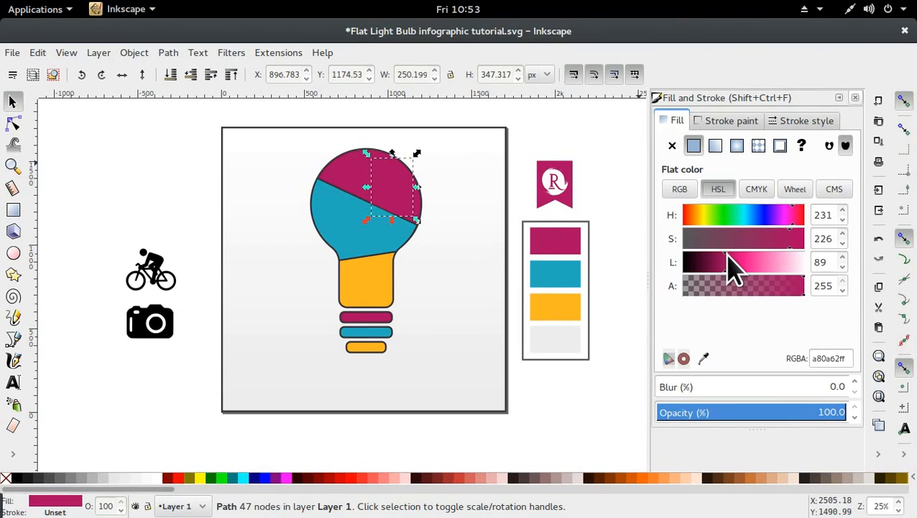
drag(728, 253, 731, 254)
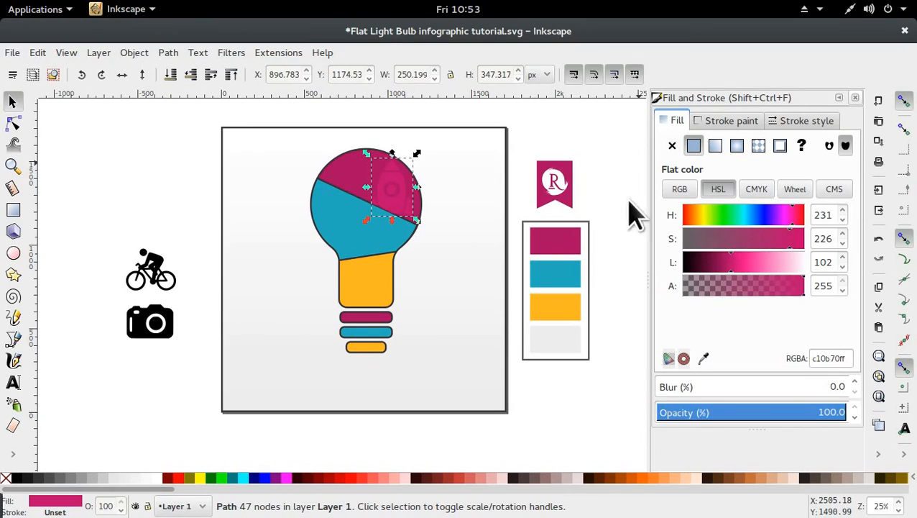
click(532, 143)
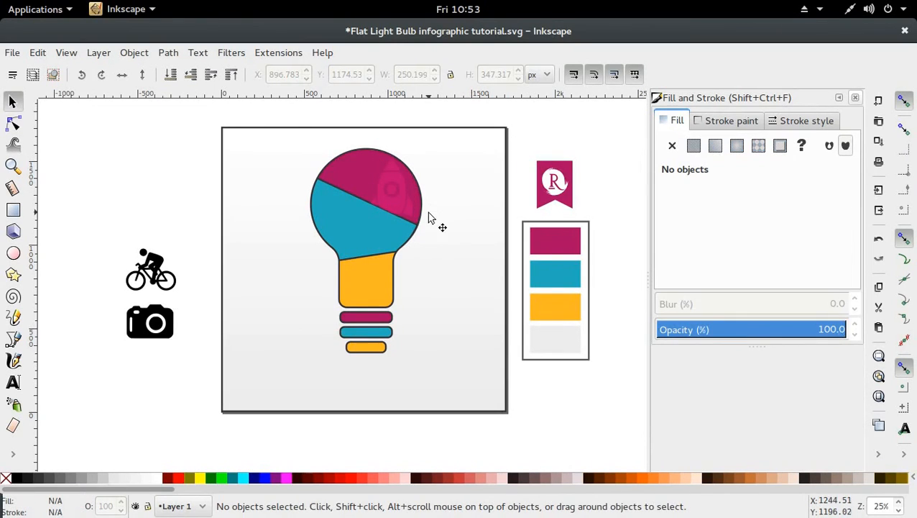
click(390, 200)
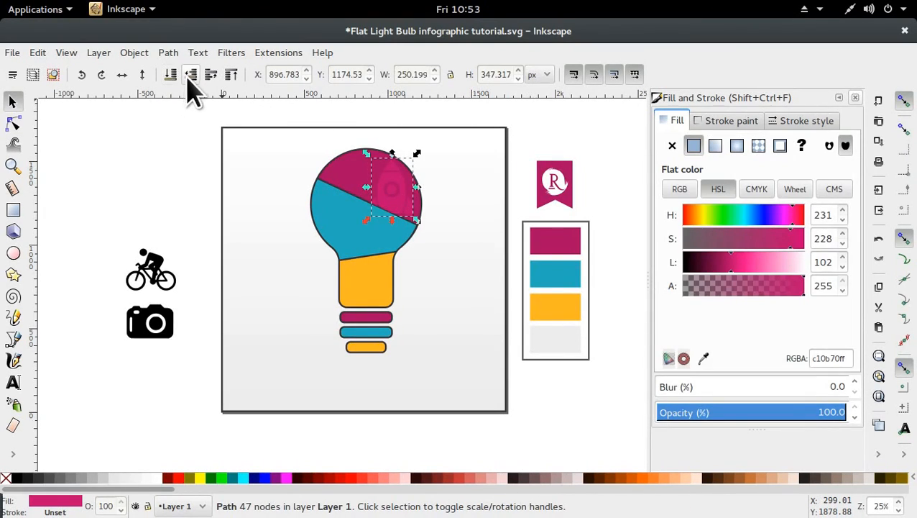
click(166, 127)
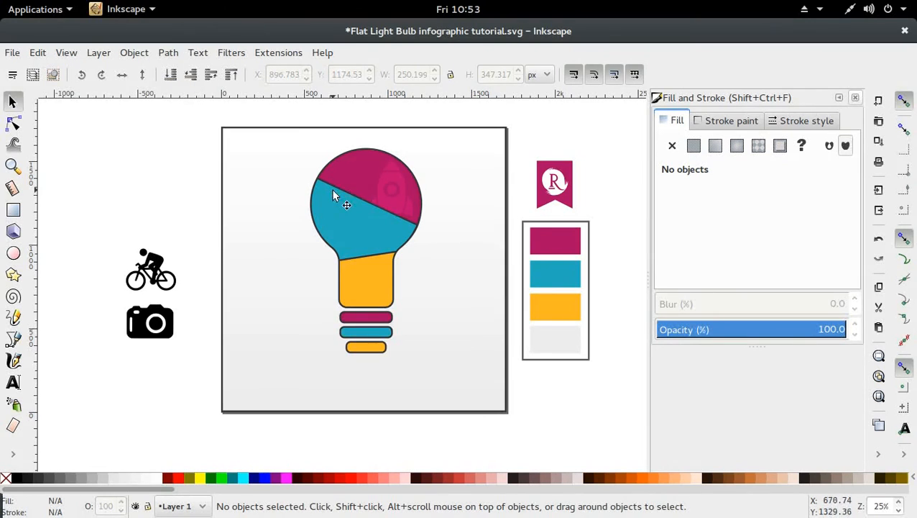
Step: Draw a circle about 186 px wide over the lower edge of the magenta section and flank it with two duplicates about 154 px wide
click(14, 253)
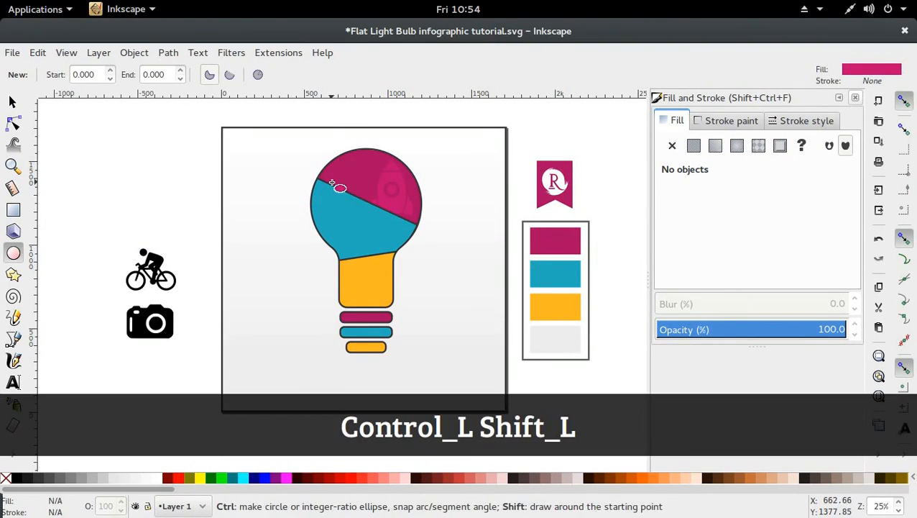
mouse_move(332, 182)
mouse_down()
mouse_move(347, 203)
mouse_move(340, 185)
mouse_move(368, 190)
mouse_move(317, 191)
mouse_up()
key(s)
key(ctrl+d)
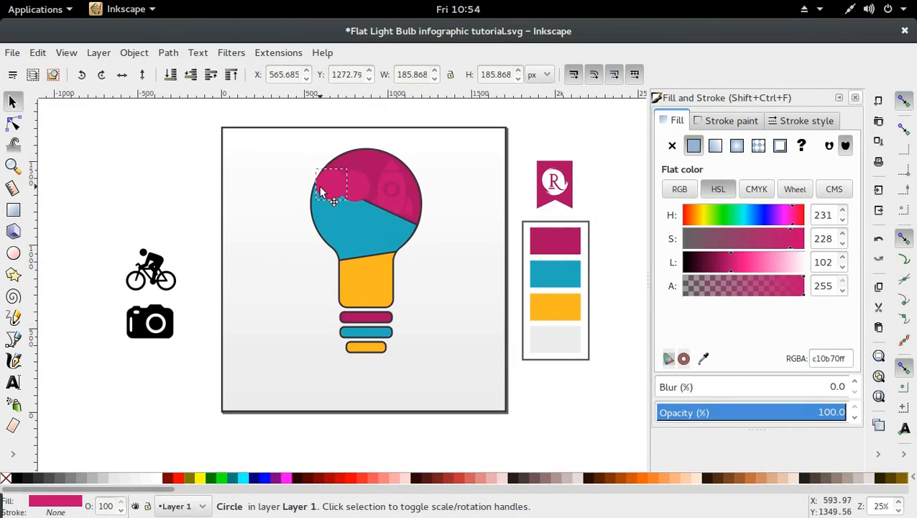
drag(352, 162, 377, 204)
key(ctrl+d)
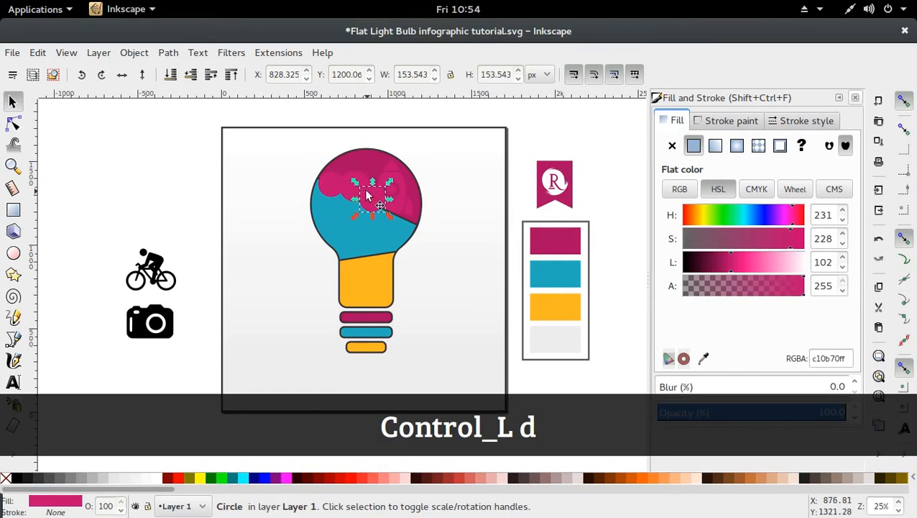
Step: Unite the three circles into one cloud and trim it to the magenta section by intersecting it with a duplicate of that section
shift+click(356, 180)
shift+click(335, 181)
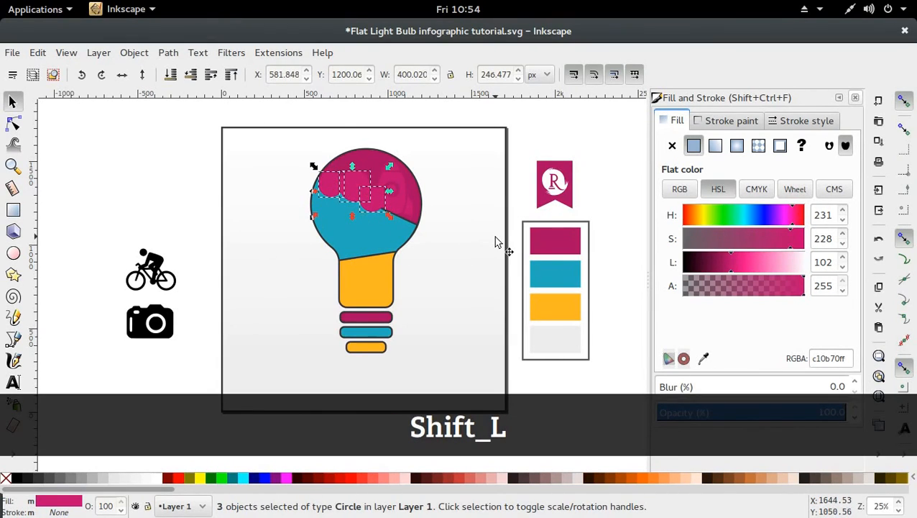
key(ctrl+shift+equal)
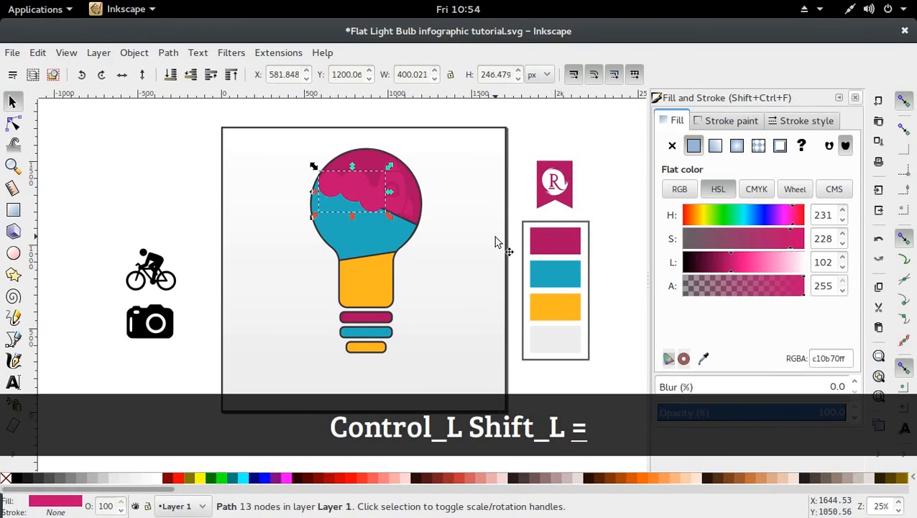
click(370, 161)
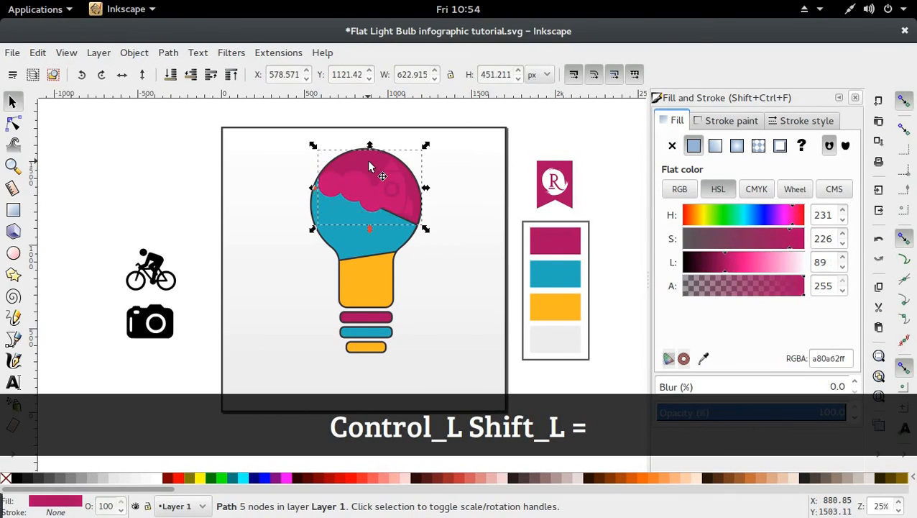
key(ctrl+d)
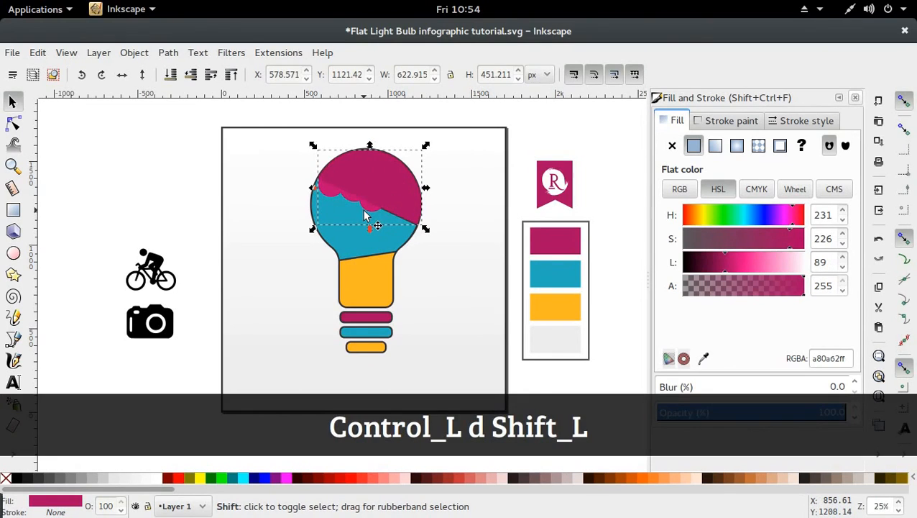
shift+click(365, 214)
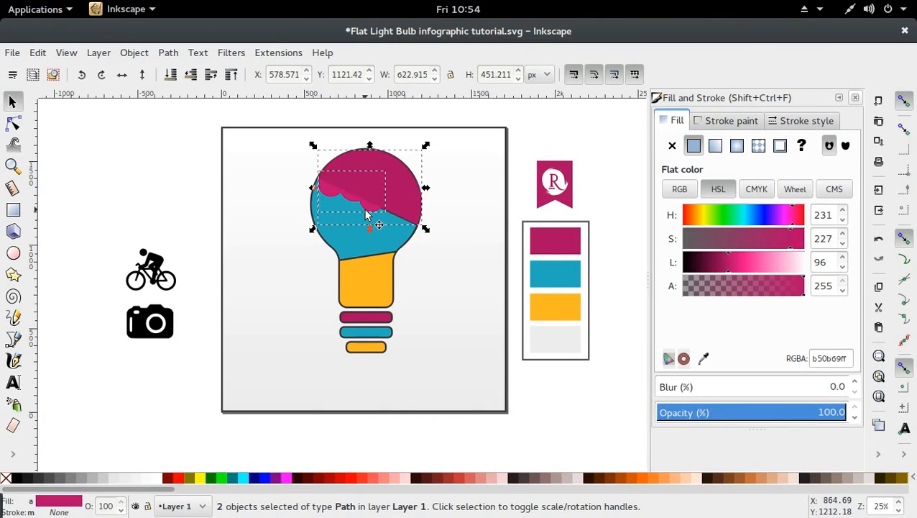
key(ctrl+shift+8)
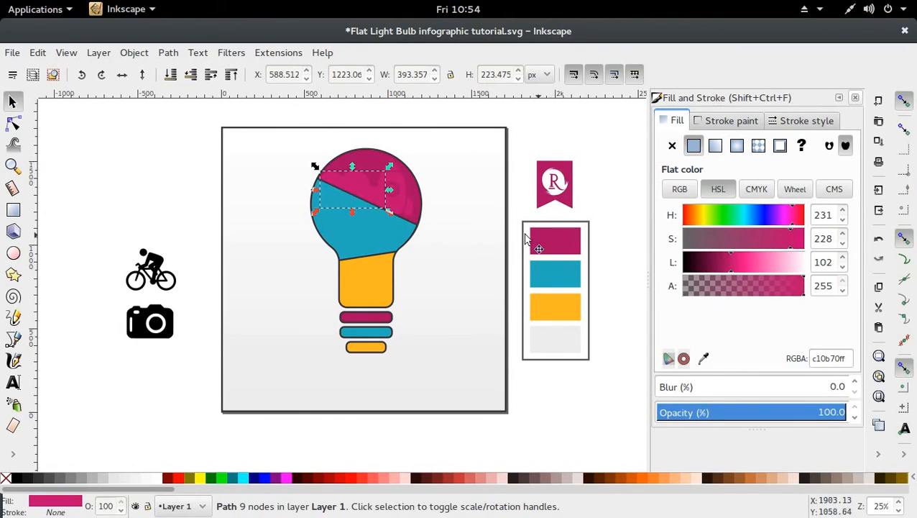
Step: Lighten and mute the cloud's fill, setting its HSL saturation to 158 and lightness to 132
click(739, 262)
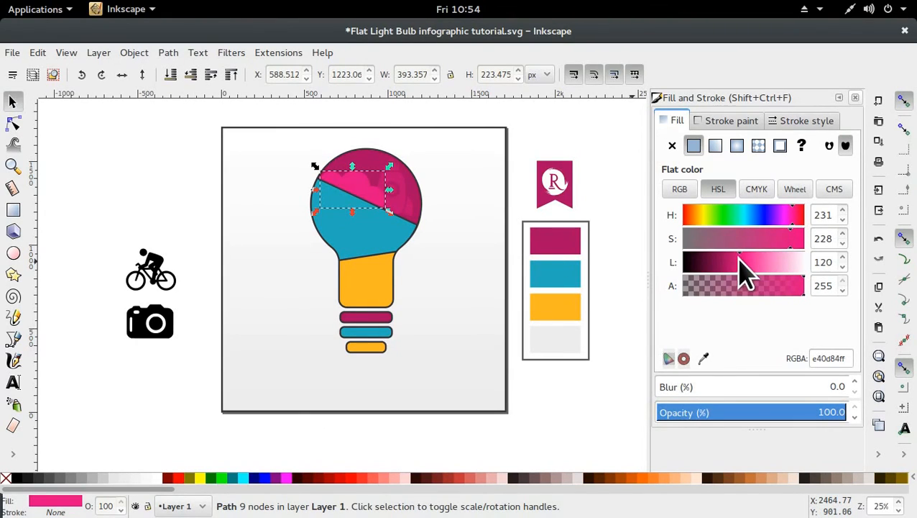
drag(740, 258, 737, 262)
click(766, 240)
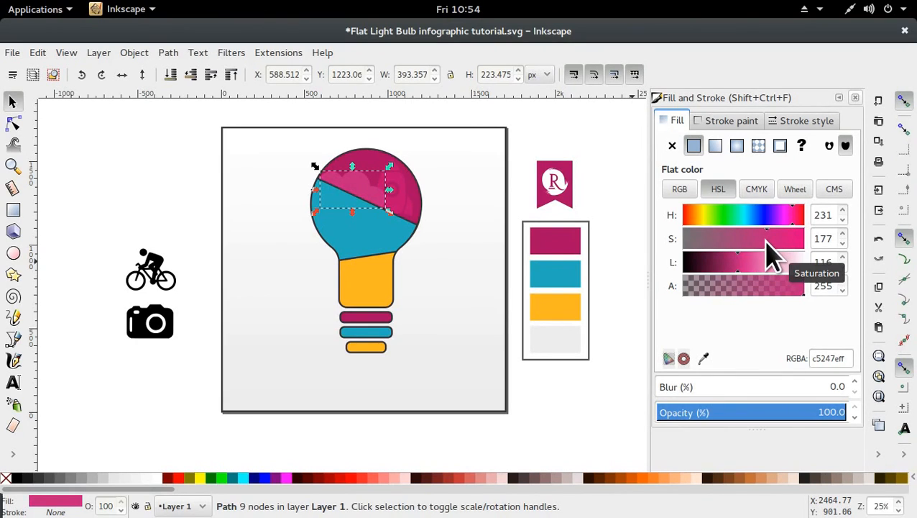
click(744, 256)
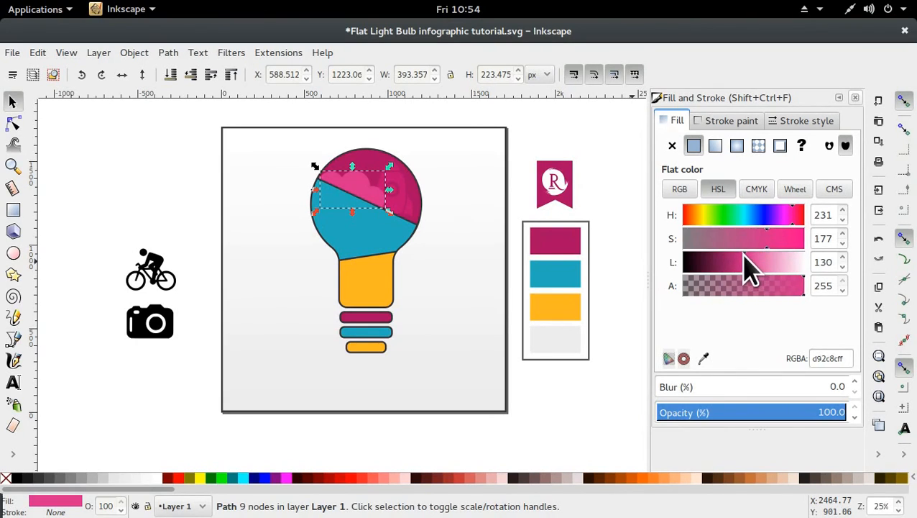
click(746, 258)
drag(762, 241, 757, 242)
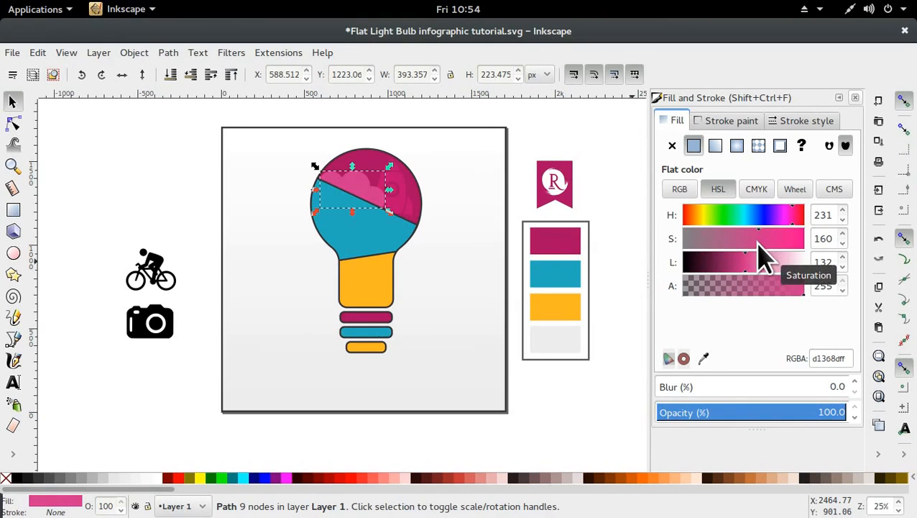
click(758, 240)
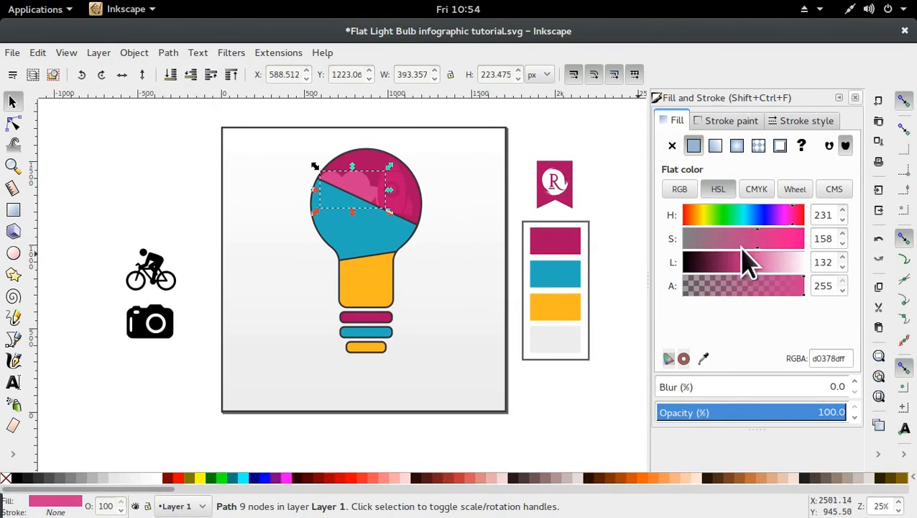
Step: Shift the cloud's fill to a slightly redder pink by reducing blue to 107, and set its lightness to about 125
click(757, 256)
drag(754, 262, 742, 279)
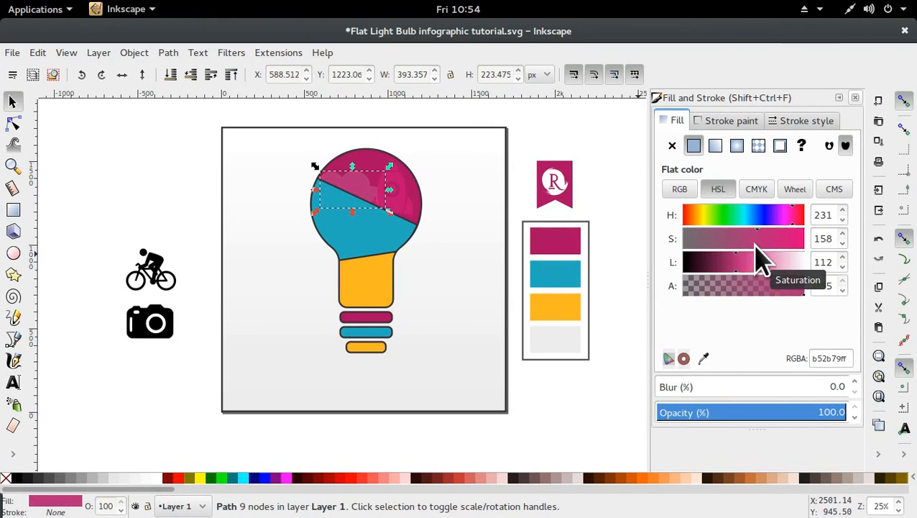
click(690, 191)
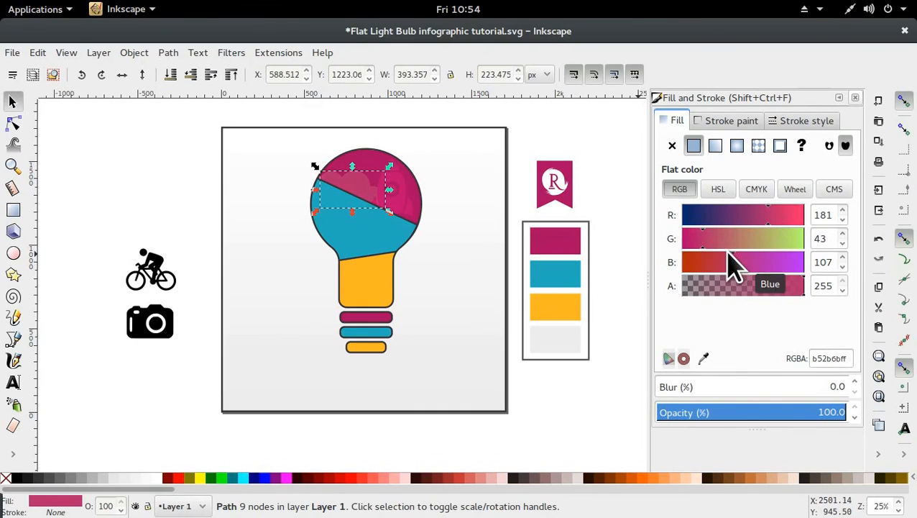
click(718, 189)
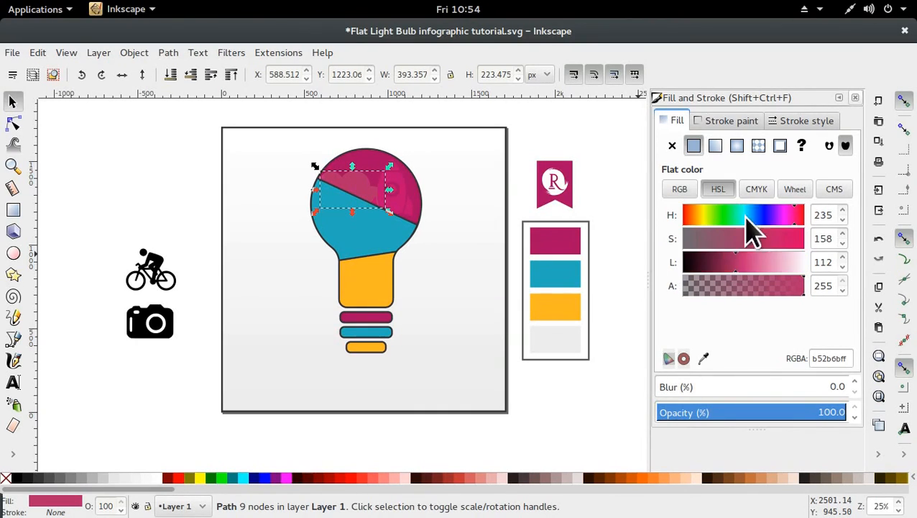
click(751, 264)
click(744, 266)
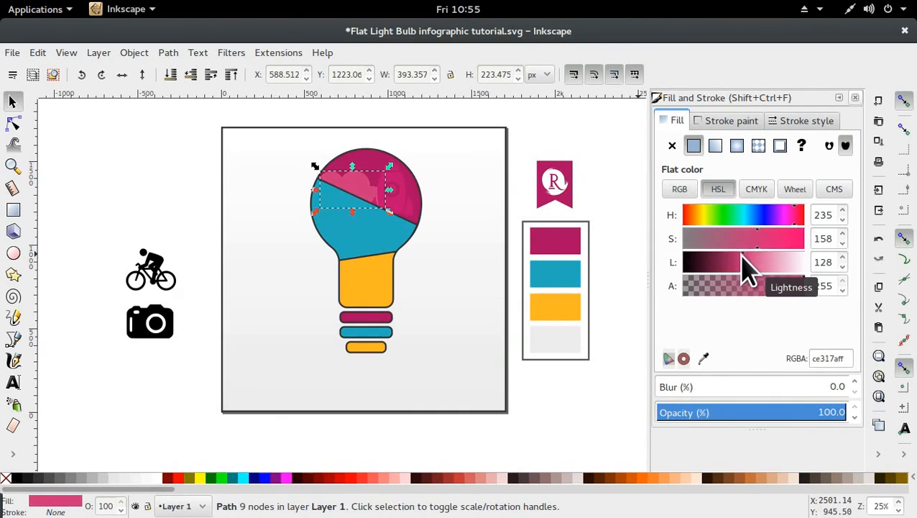
click(466, 197)
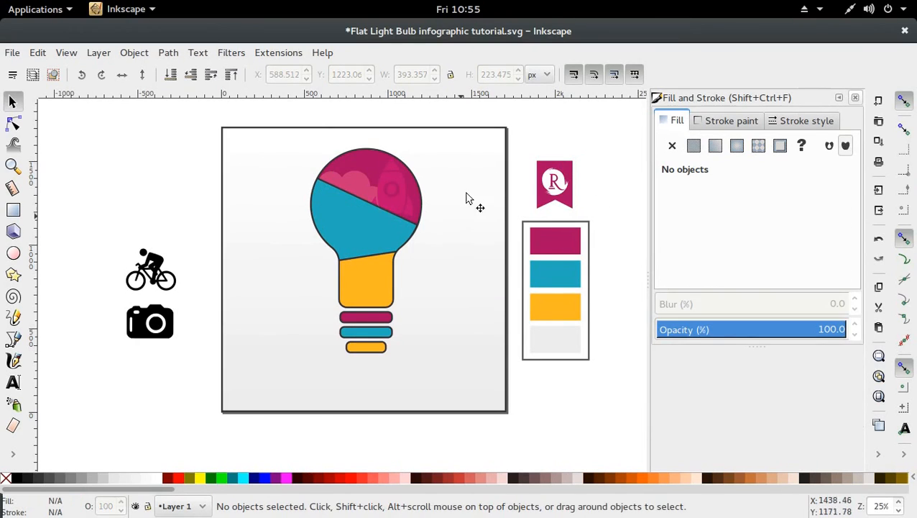
click(403, 200)
click(521, 187)
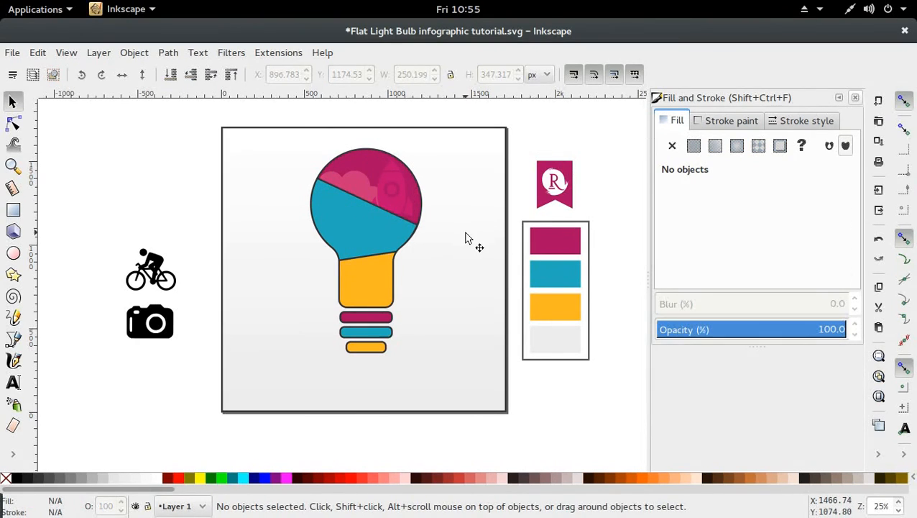
Step: Scale the cloud down slightly within the left part of the magenta section
click(363, 181)
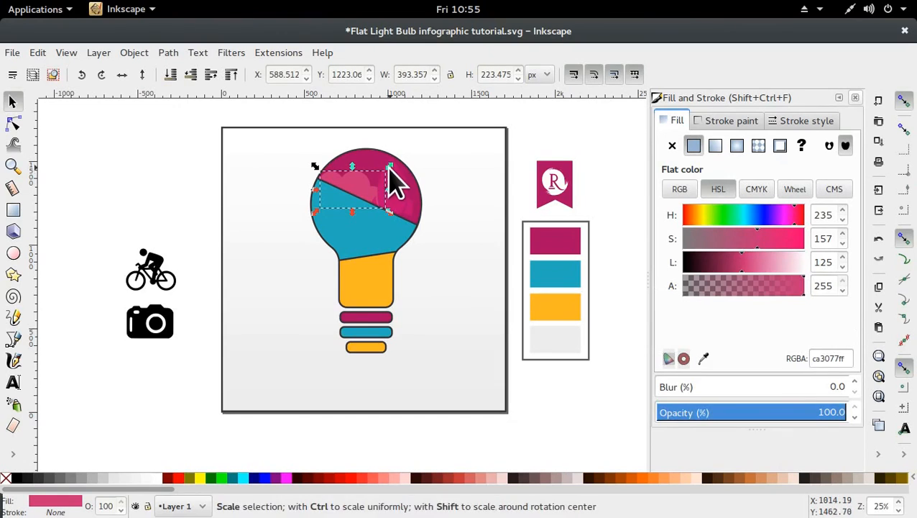
drag(388, 167, 360, 194)
click(241, 149)
click(188, 198)
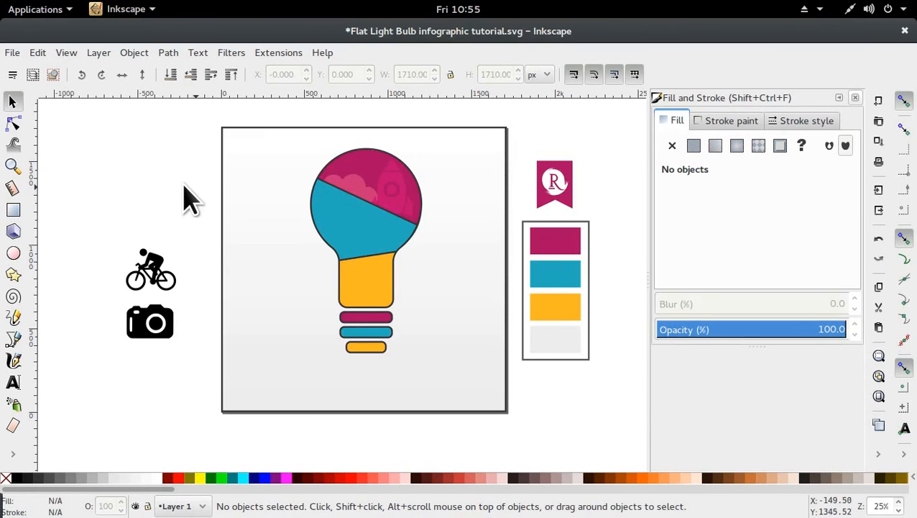
Step: Draw a five-pointed star about 96 px wide above the cloud and place a duplicate shrunk to about 65 px between it and the rocket
drag(364, 172, 360, 167)
key(s)
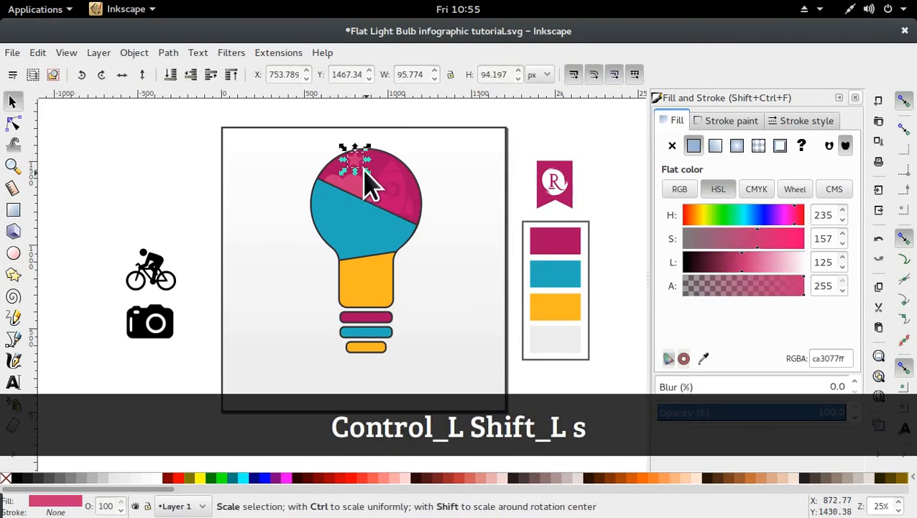
key(ctrl+d)
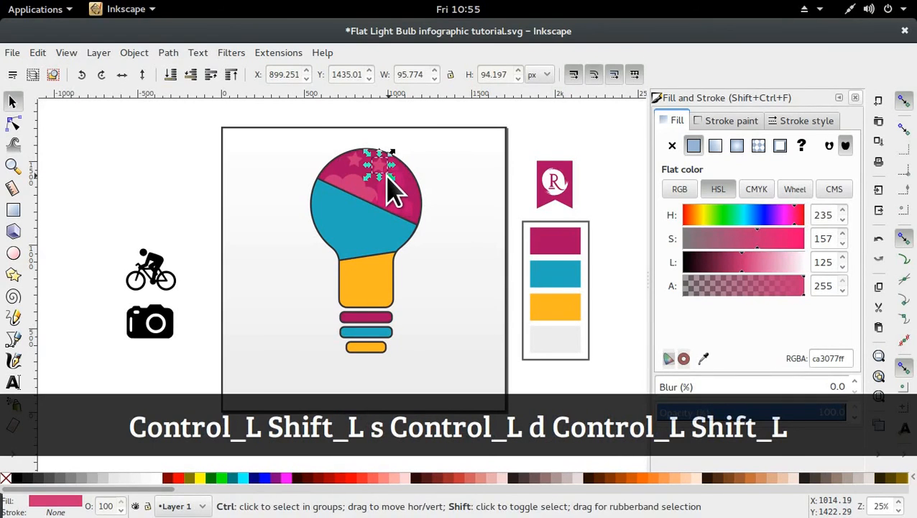
drag(386, 184, 385, 181)
click(540, 154)
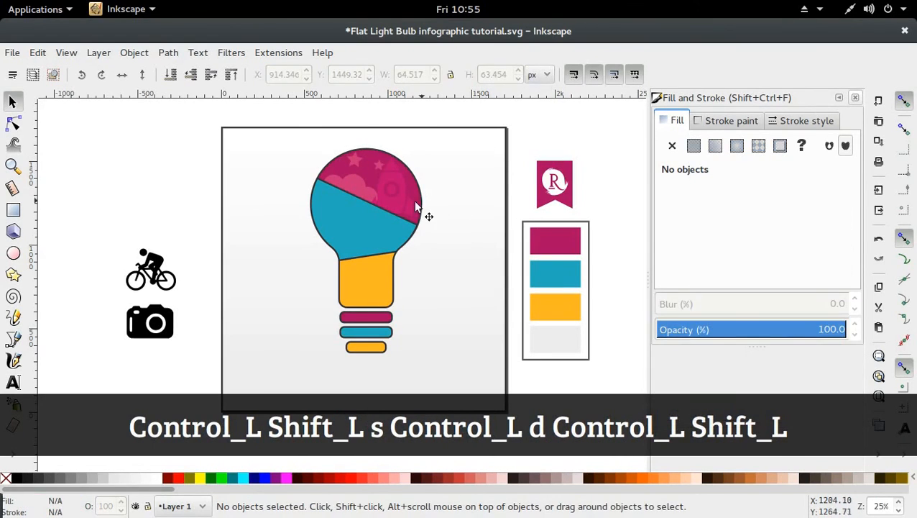
click(376, 164)
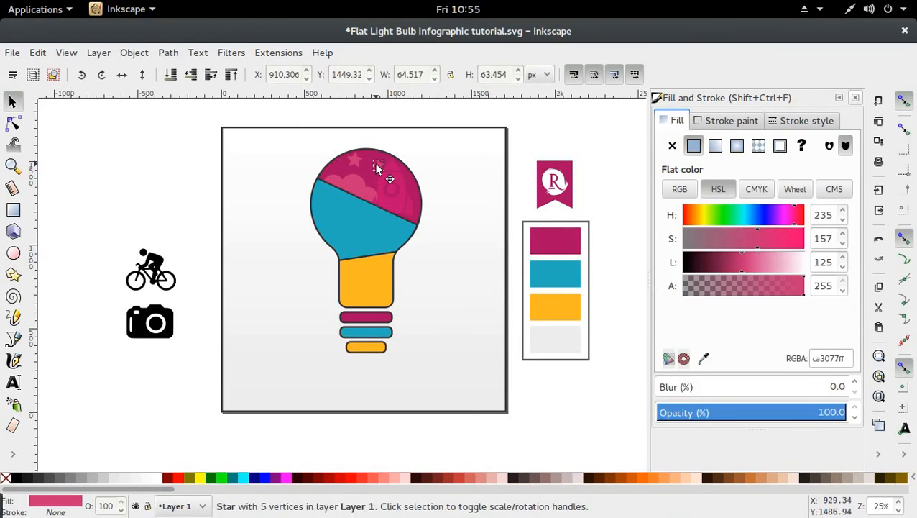
Step: Try to fill the rocket with the cloud's lighter pink
click(397, 206)
key(d)
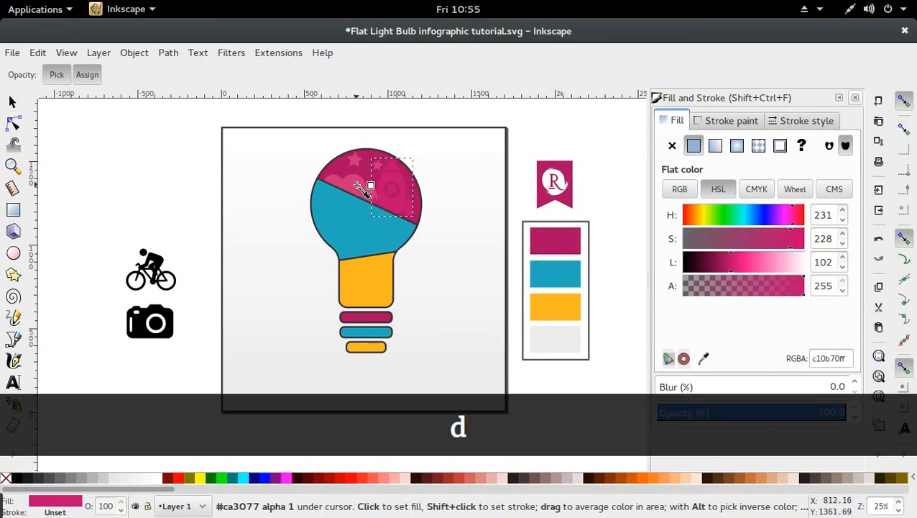
click(370, 199)
key(s)
click(368, 192)
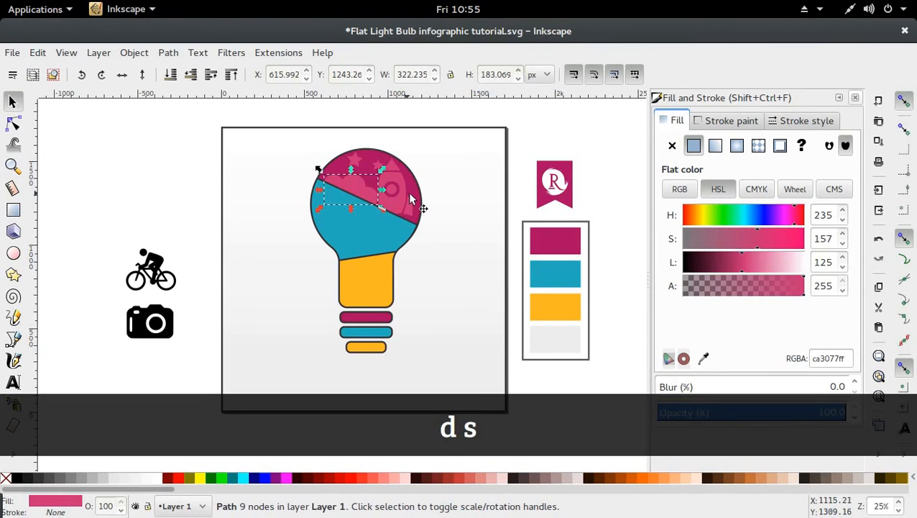
key(ctrl+z)
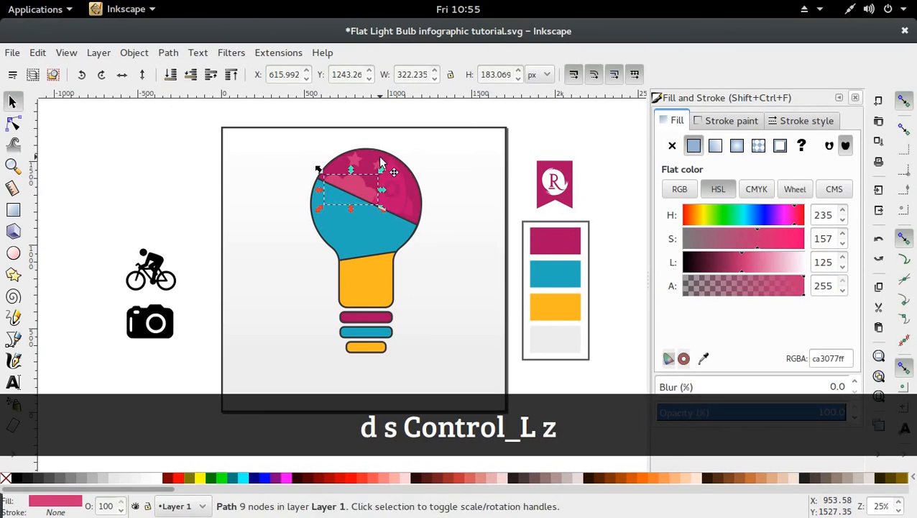
Step: Fill the cloud with the rocket's darker pink, c10b70
key(d)
click(400, 202)
click(368, 196)
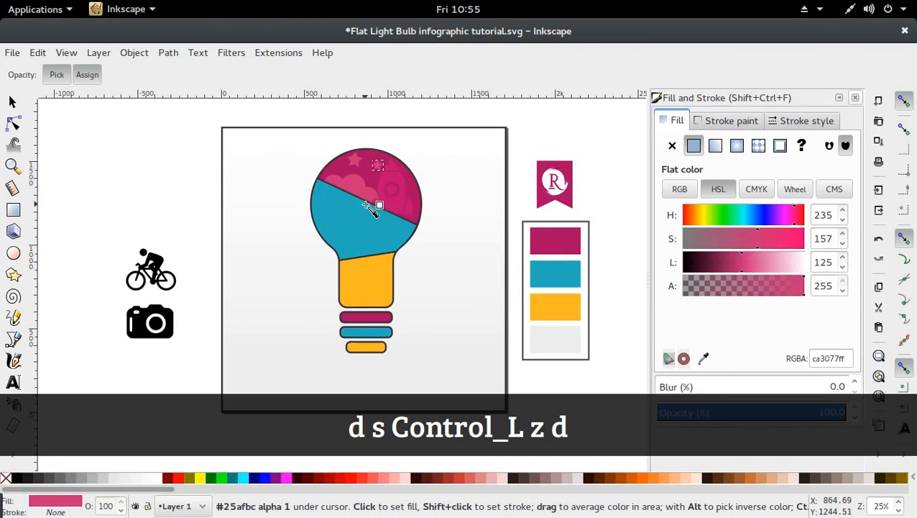
key(s)
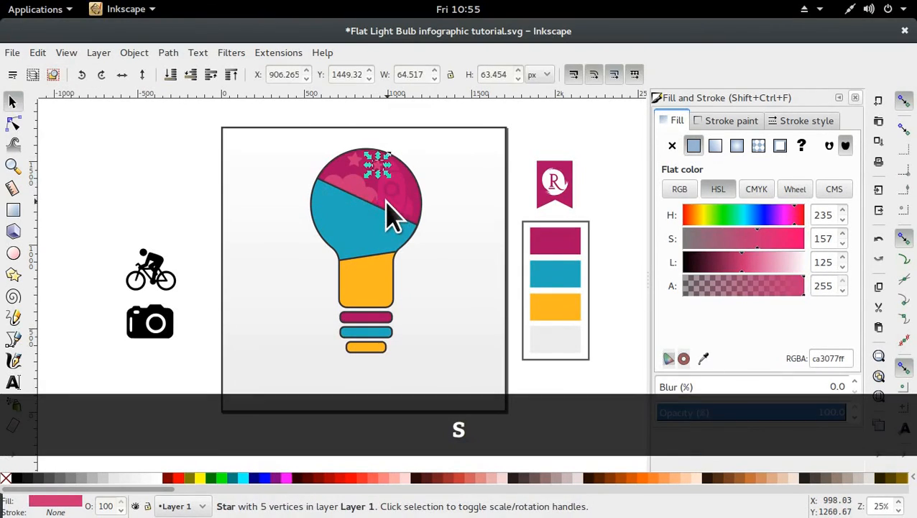
key(d)
click(392, 203)
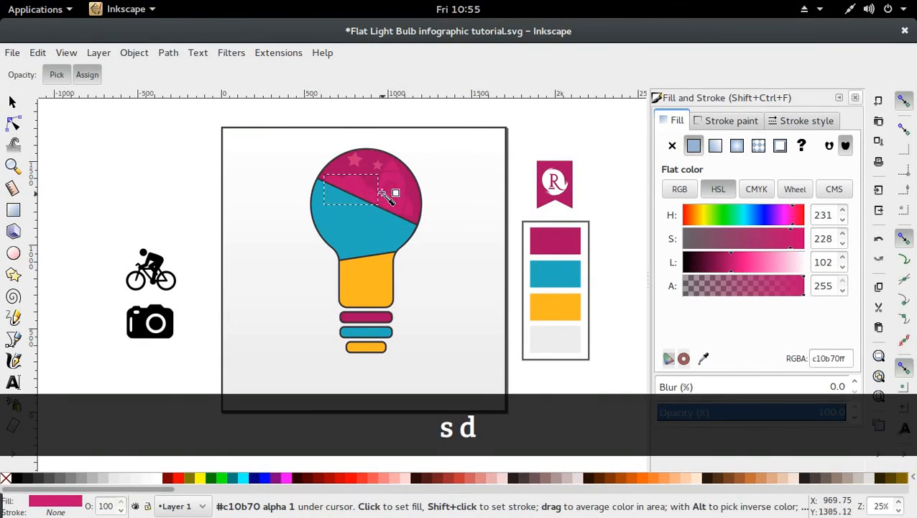
key(s)
Step: Fill the rocket with the large star's lighter pink, ca3077
click(386, 191)
alt+click(393, 190)
key(d)
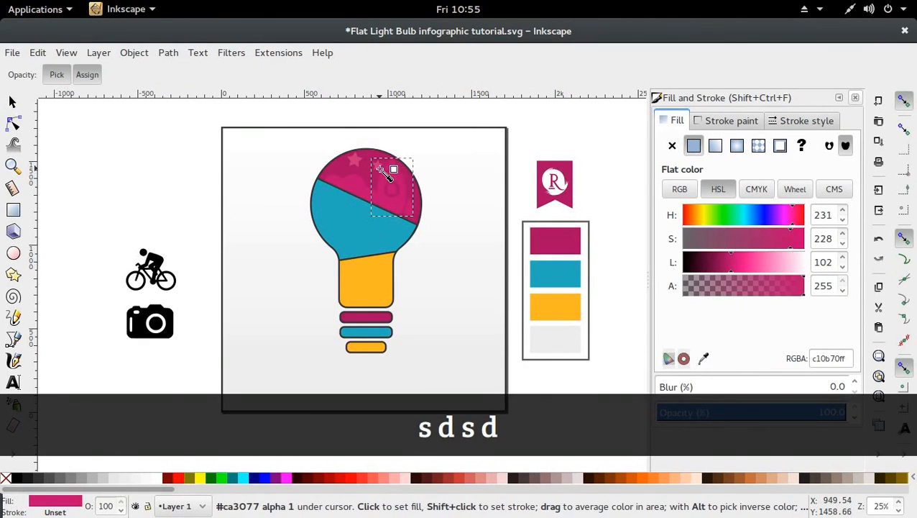
click(386, 176)
key(s)
key(d)
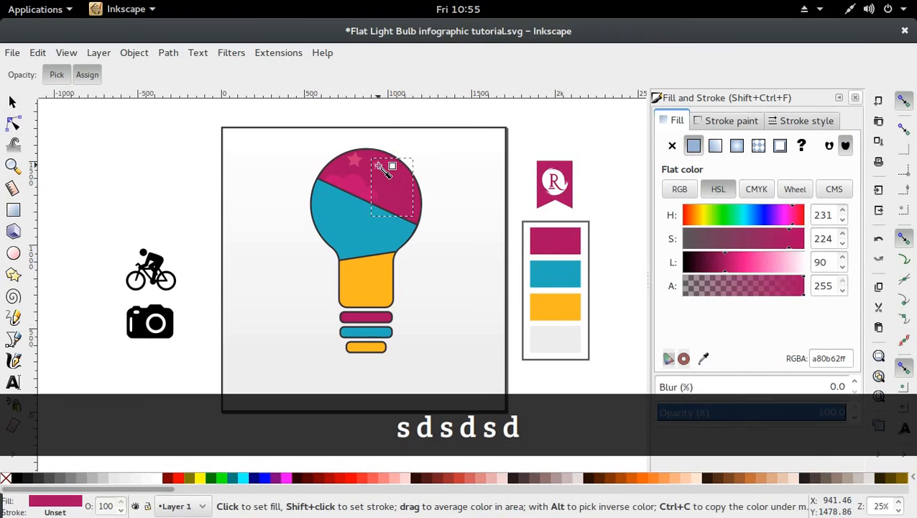
click(518, 170)
key(s)
key(d)
click(354, 162)
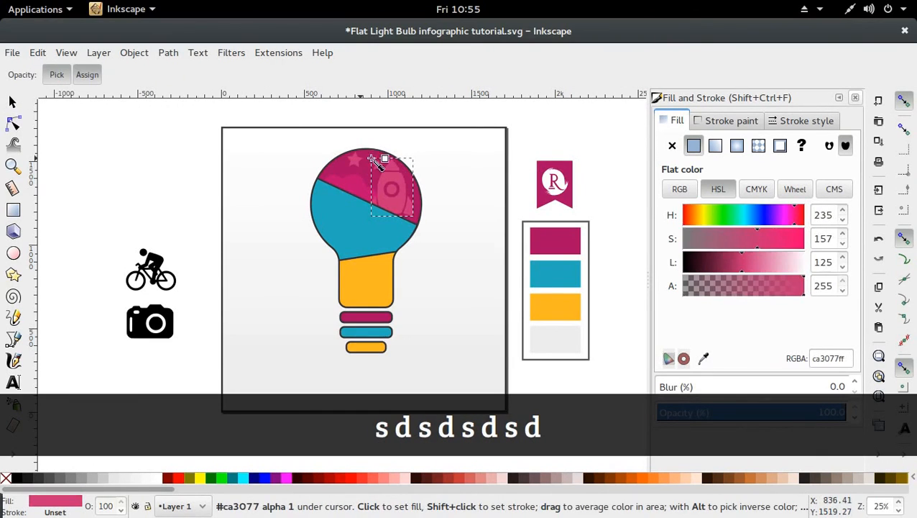
key(s)
click(454, 198)
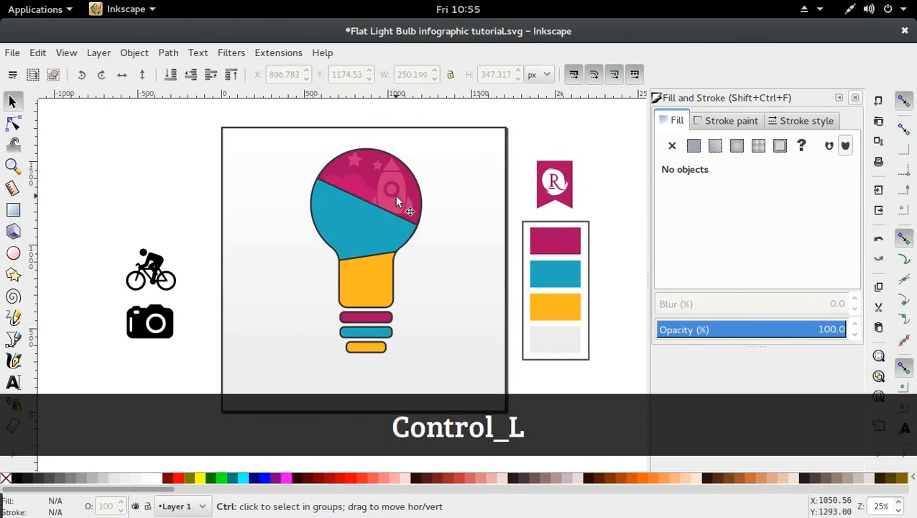
Step: Shift the rocket slightly down and right, and trim it by intersecting it with a duplicate of the magenta section
ctrl+click(397, 199)
drag(396, 205, 397, 206)
click(414, 190)
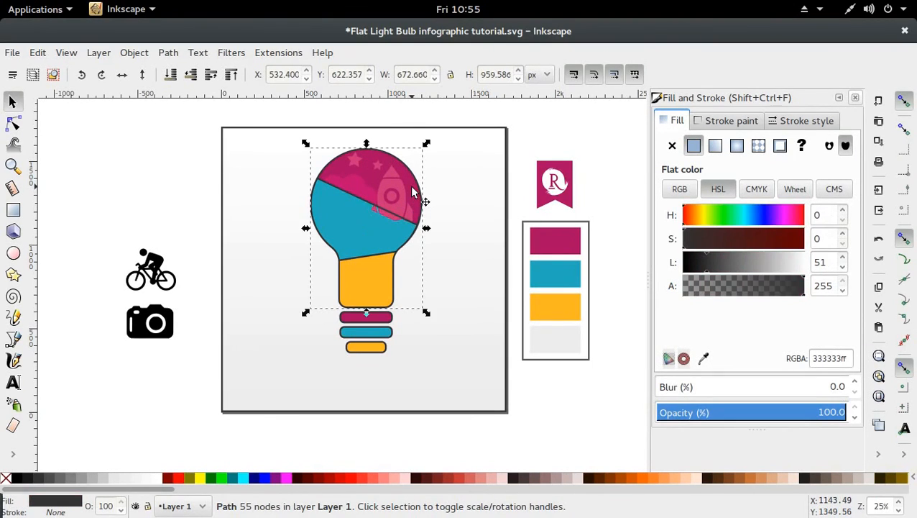
click(414, 193)
key(ctrl+d)
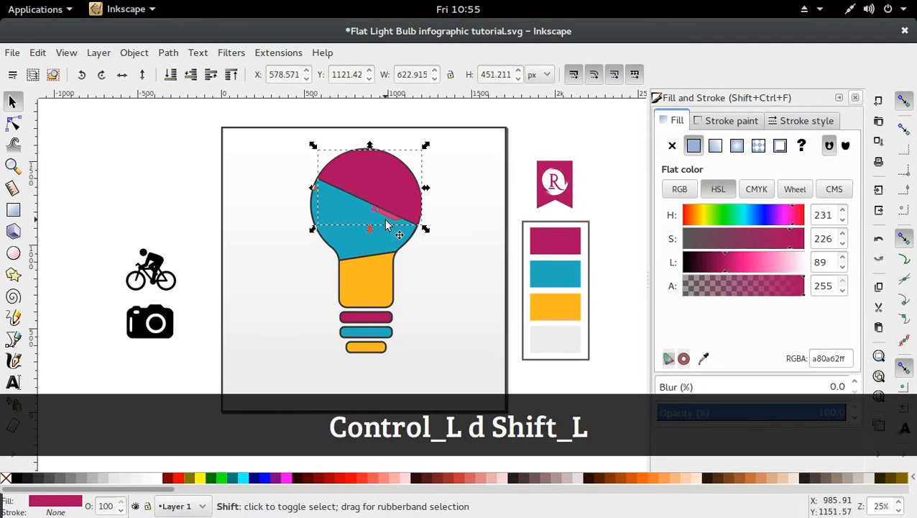
shift+click(388, 224)
key(ctrl+shift+8)
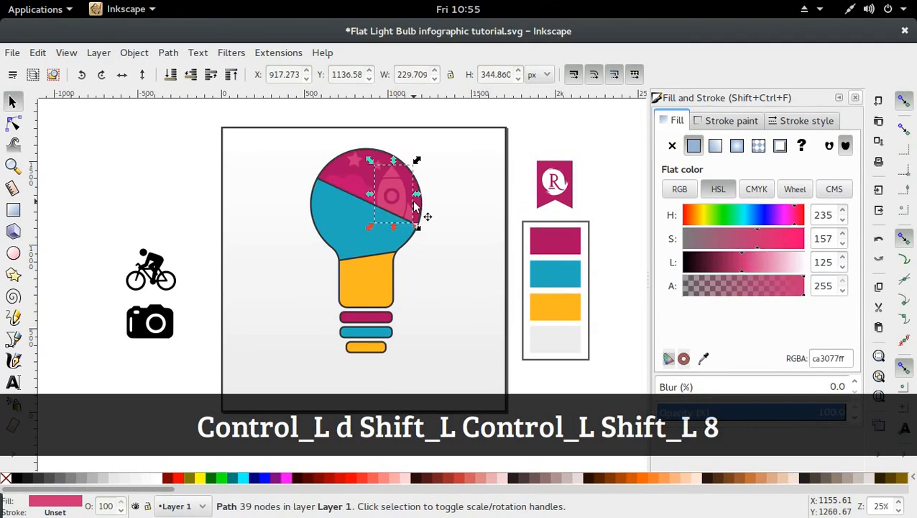
click(299, 284)
Step: Fill the small star with the darker pink c10b70 and place a duplicate of it just right of the rocket
click(375, 167)
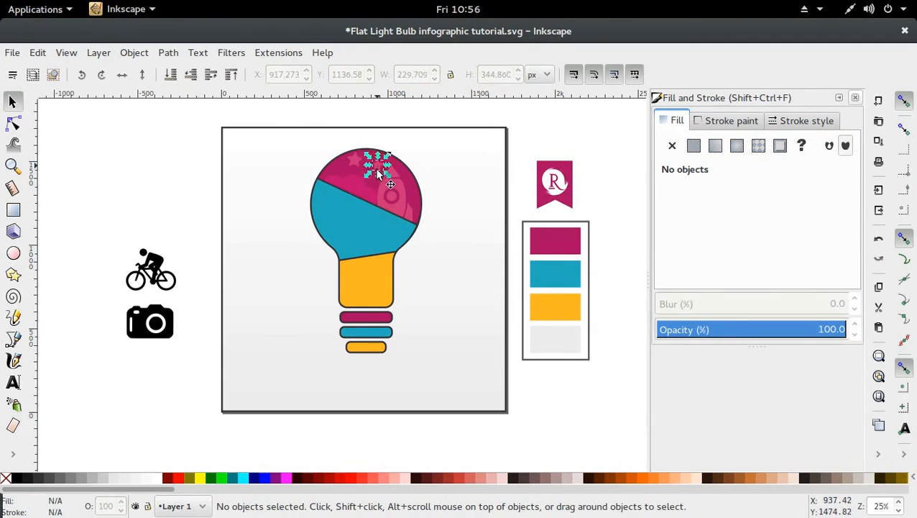
key(d)
key(s)
key(ctrl+d)
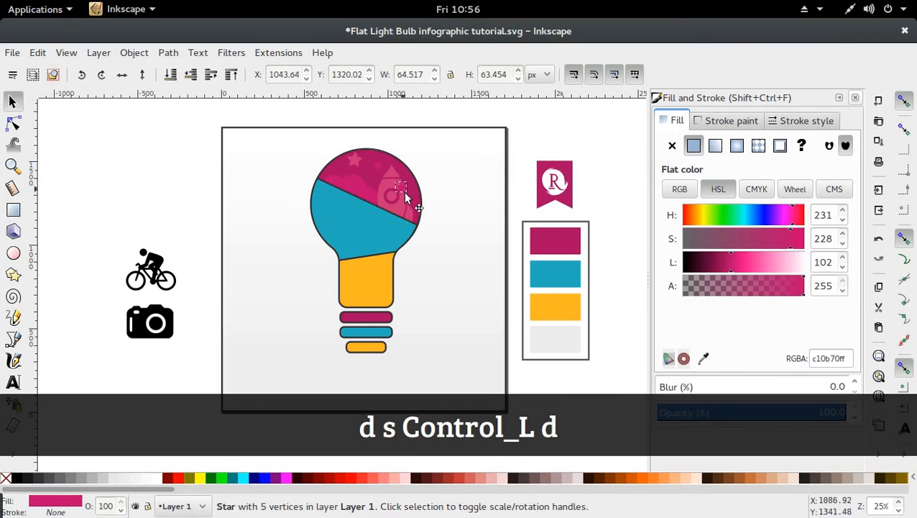
drag(403, 191, 414, 197)
Step: Fill the duplicate star beside the rocket with the lighter pink ca3077 and save the drawing
key(d)
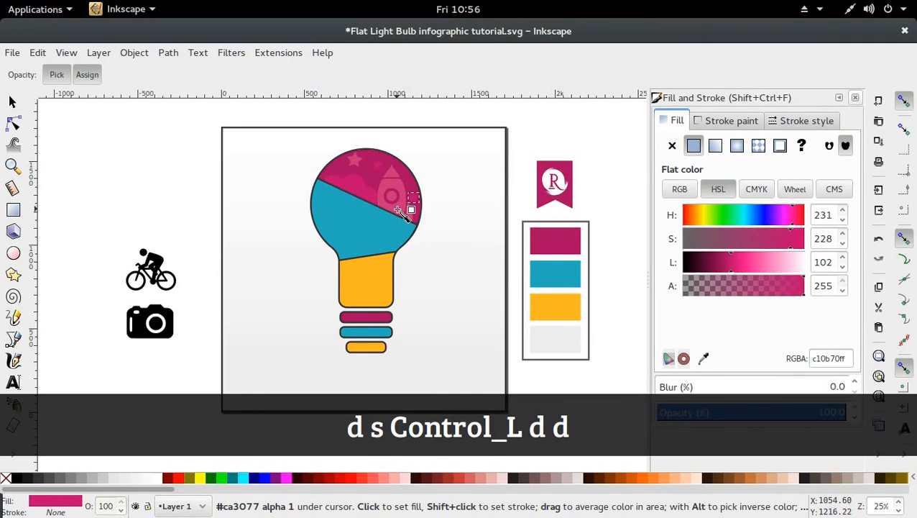
key(s)
click(533, 228)
key(ctrl+s)
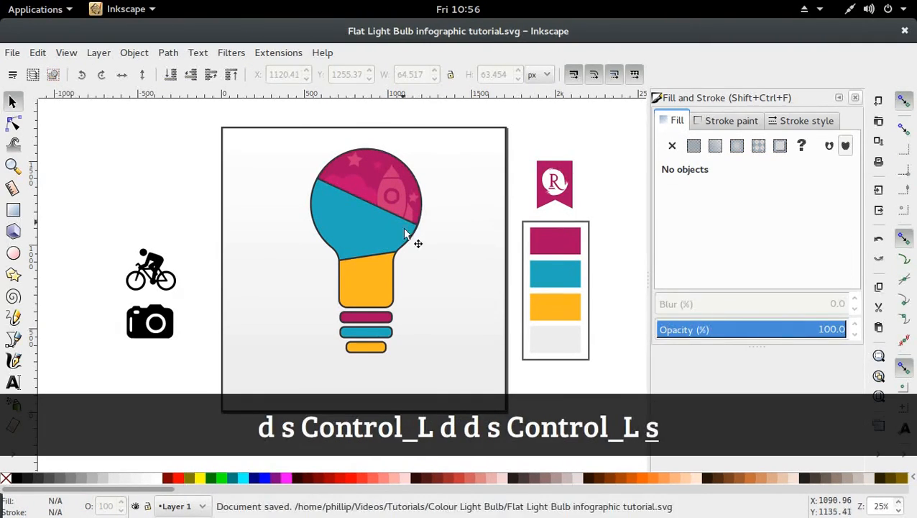
Step: Nudge the cloud slightly down and right within the magenta section
click(354, 196)
alt+click(358, 192)
drag(364, 194, 361, 190)
key(Escape)
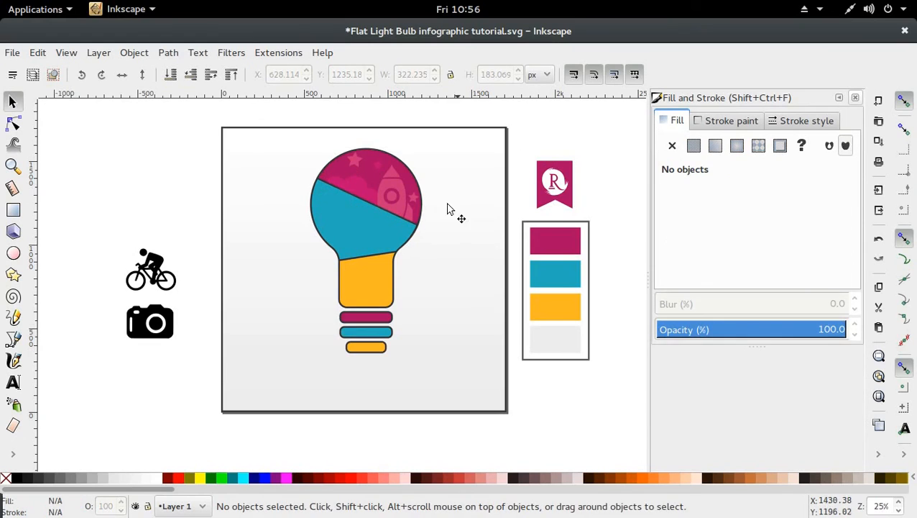
click(359, 189)
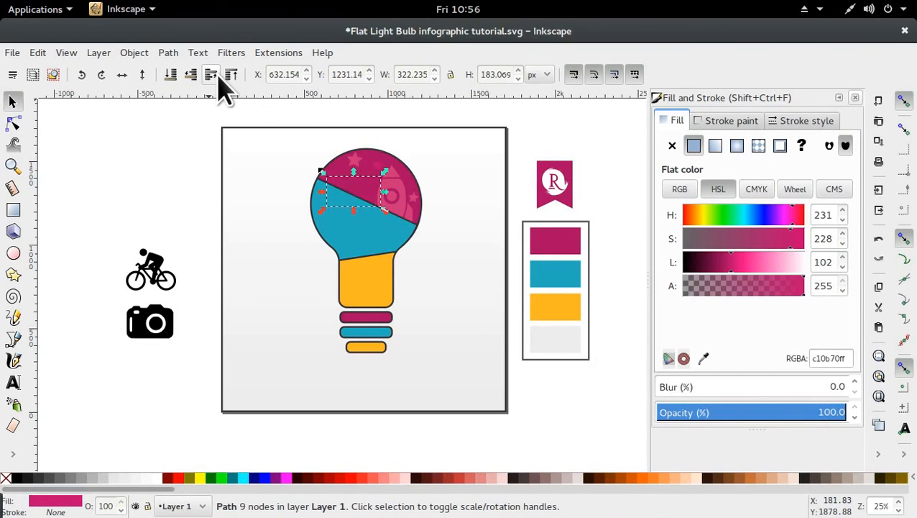
key(Escape)
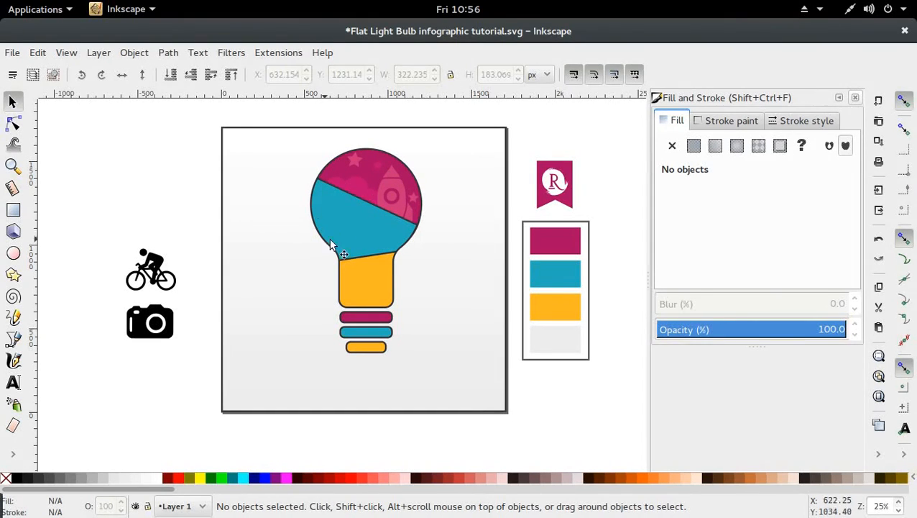
key(ctrl)
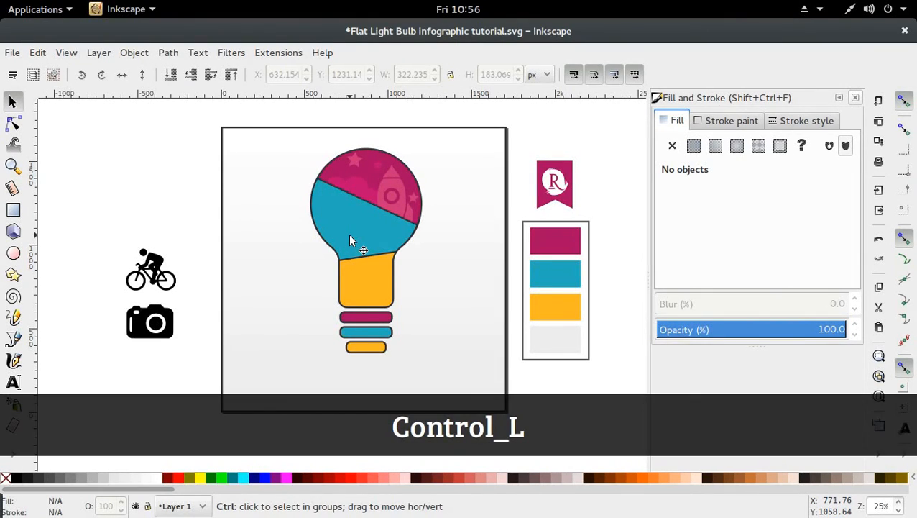
scroll(348, 233, down, 1)
scroll(348, 234, up, 1)
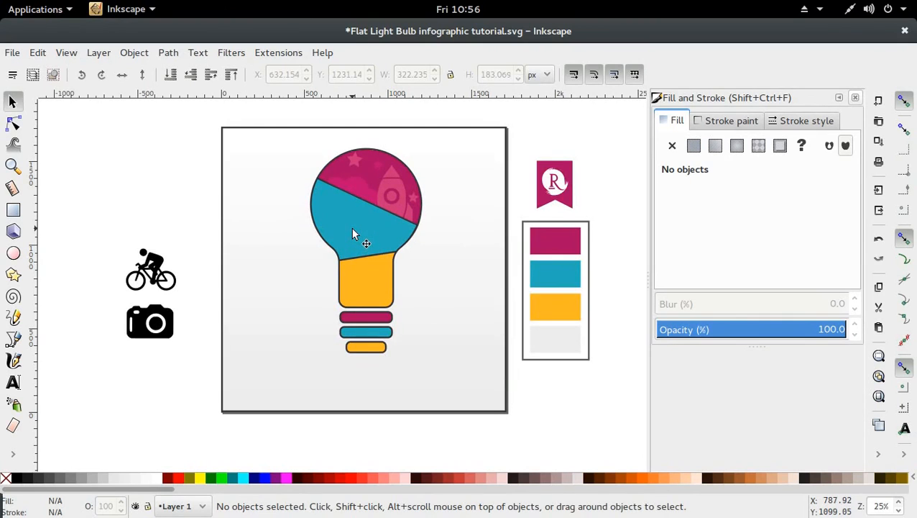
Step: Try to place a duplicate of the cyclist icon over the bulb's blue section
click(159, 285)
key(ctrl)
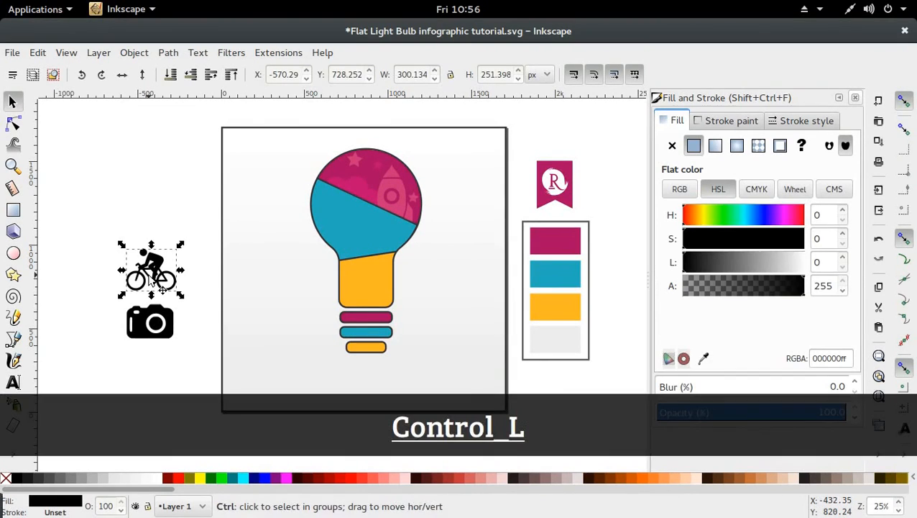
key(ctrl+d)
drag(160, 286, 288, 240)
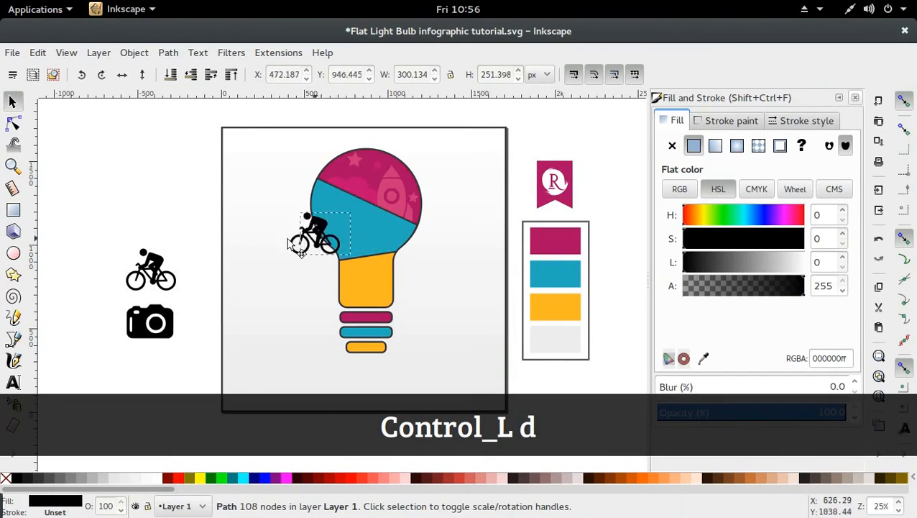
key(ctrl+z)
key(ctrl+z)
Step: Move the cyclist icon onto the bulb's blue section and scale it proportionally to about 467 px wide
drag(175, 285, 437, 300)
key(ctrl+shift)
drag(385, 223, 378, 227)
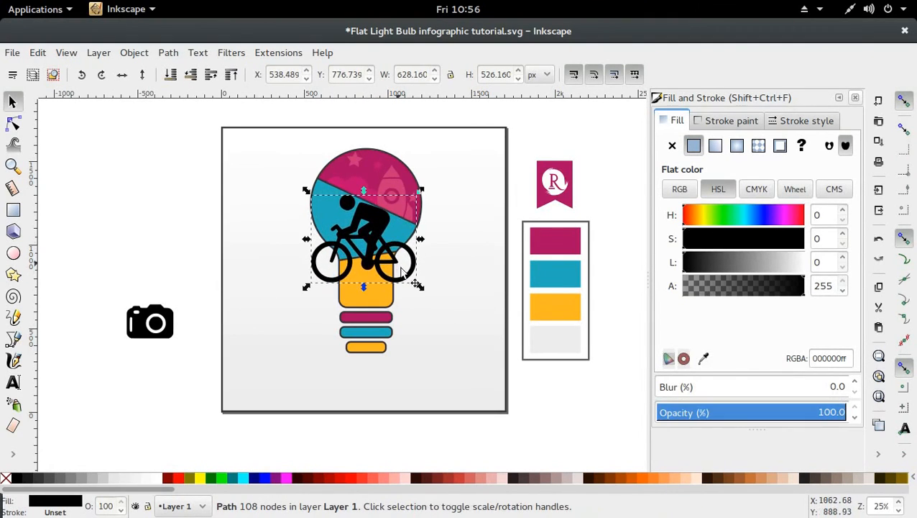
key(ctrl+shift)
drag(422, 282, 407, 300)
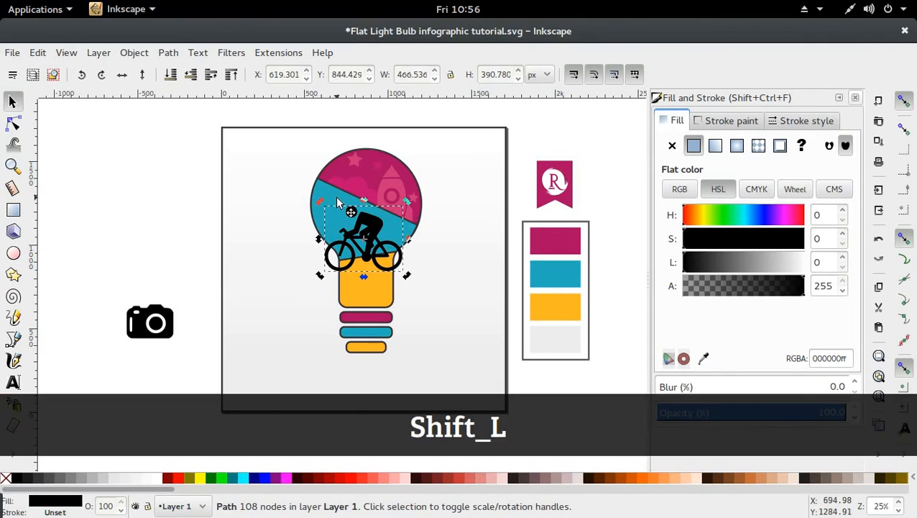
Step: Trim the cyclist to the blue section by intersecting it with a duplicate of that section
click(336, 234)
key(ctrl+d)
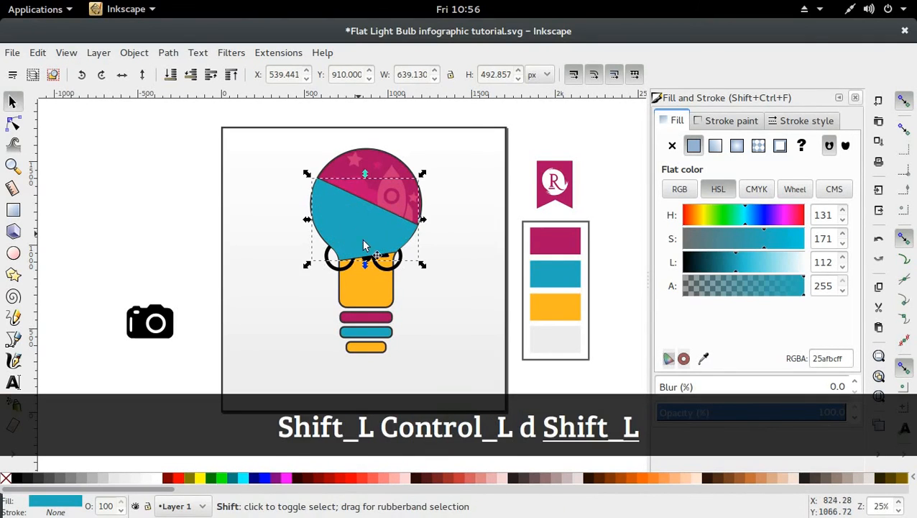
shift+click(401, 273)
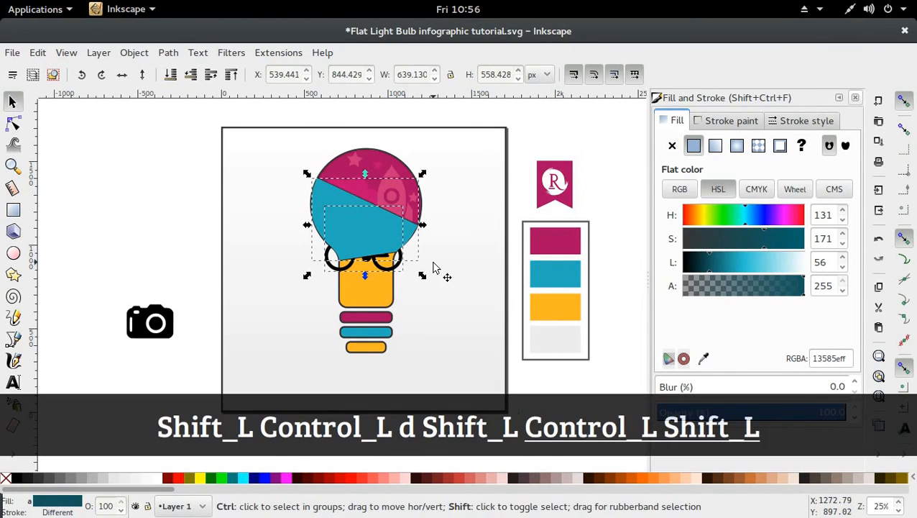
key(ctrl+shift+8)
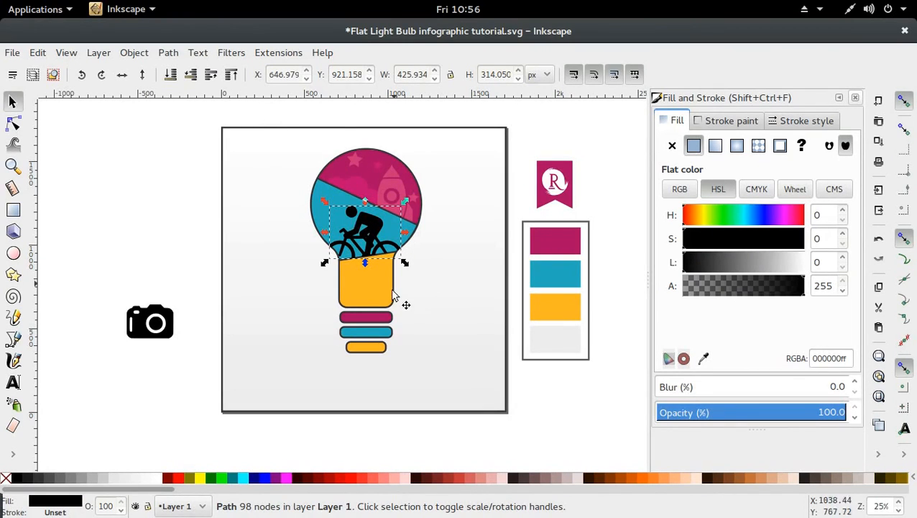
Step: Fill the cyclist with the section's blue and lighten it to an HSL lightness of about 129
key(d)
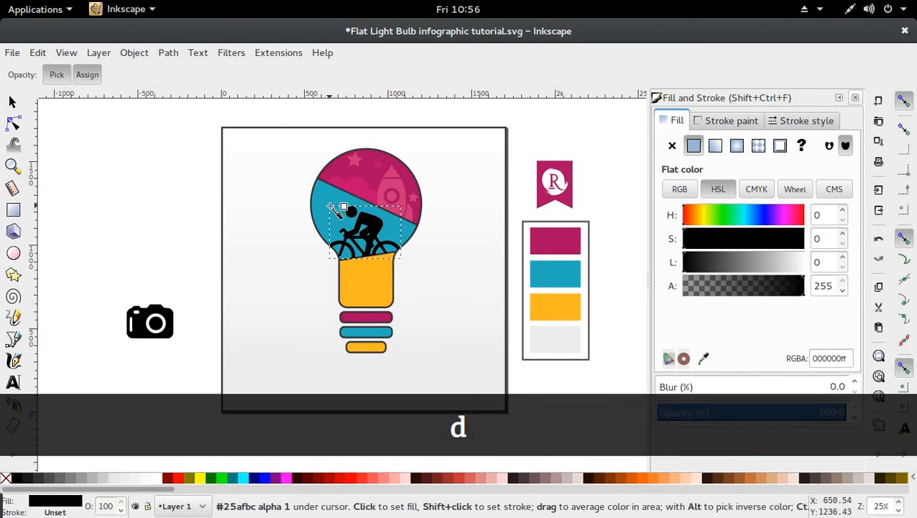
click(358, 220)
key(s)
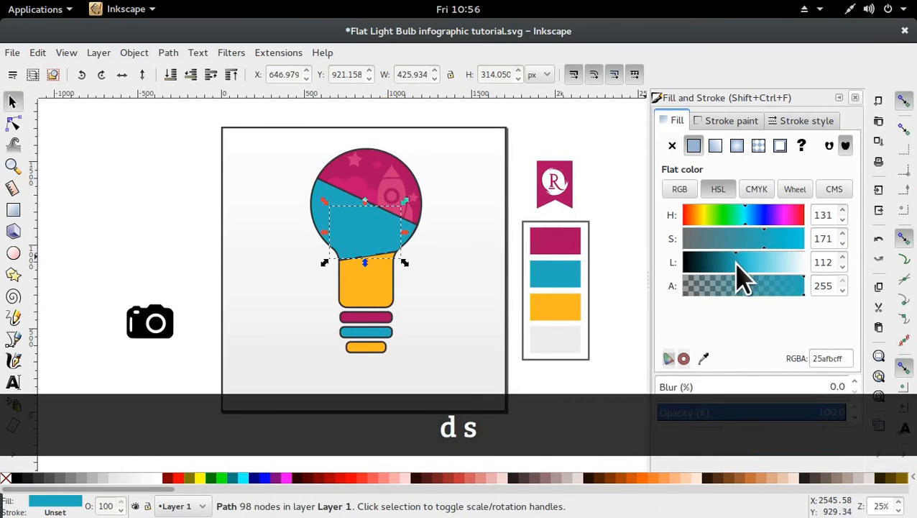
drag(738, 263, 744, 264)
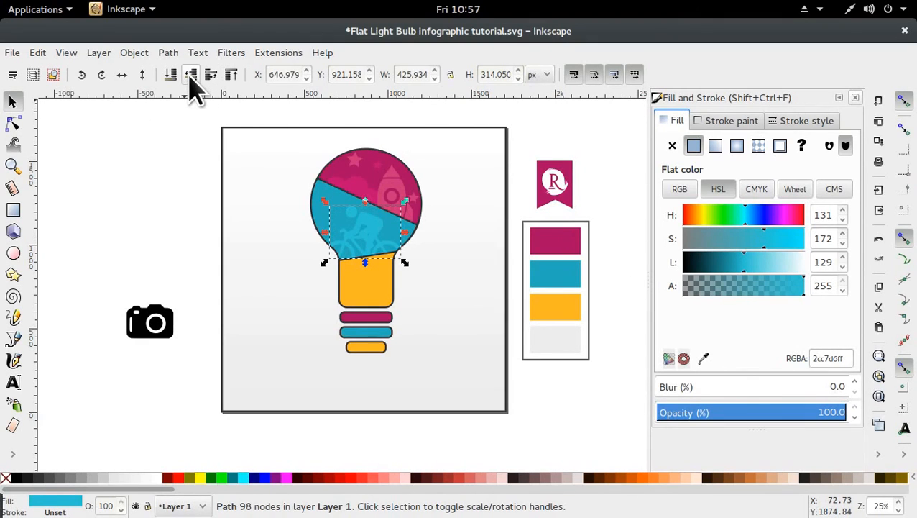
Step: Draw a light blue circle about 129 px wide beside the bulb and duplicate it twice into an overlapping three-circle row
click(164, 159)
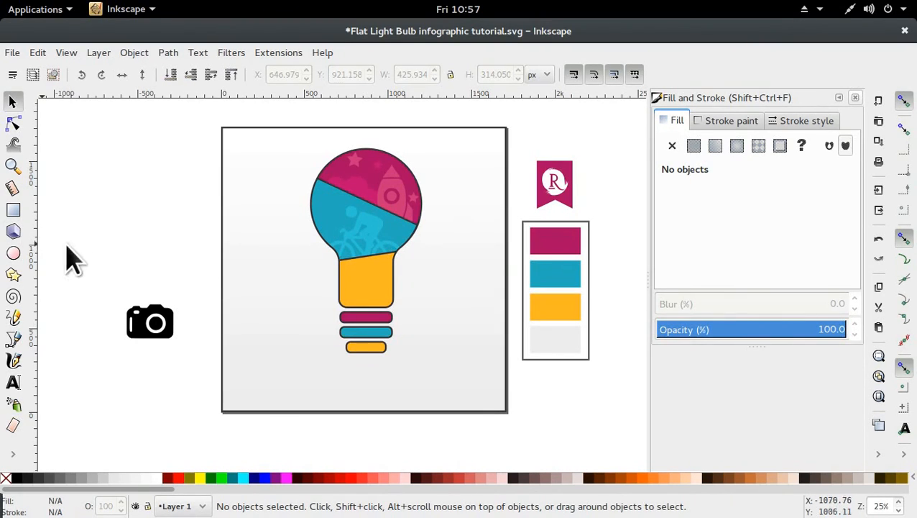
click(13, 252)
drag(220, 188, 247, 197)
key(s)
key(ctrl+d)
click(214, 193)
key(ctrl+d)
click(168, 215)
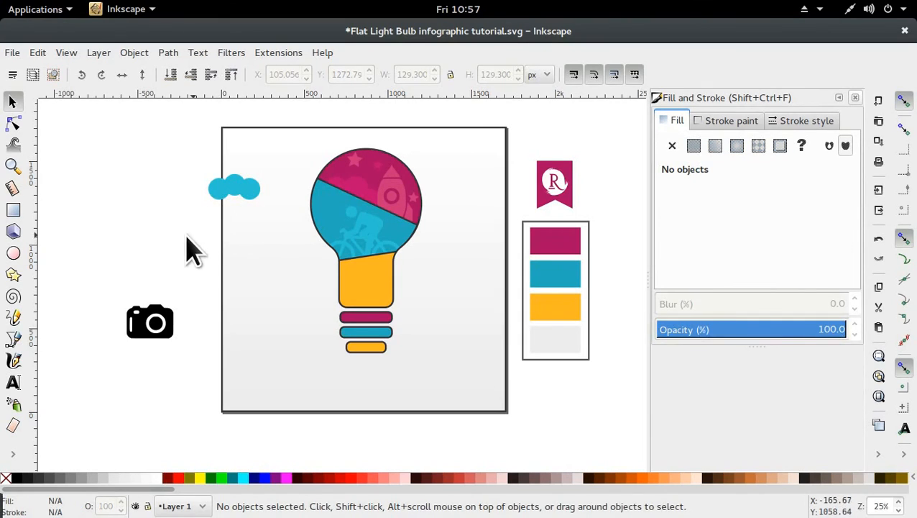
Step: Draw a closed four-point path about 223 by 76 px with a horizontal base, bridging the gaps beneath the three circles
click(13, 338)
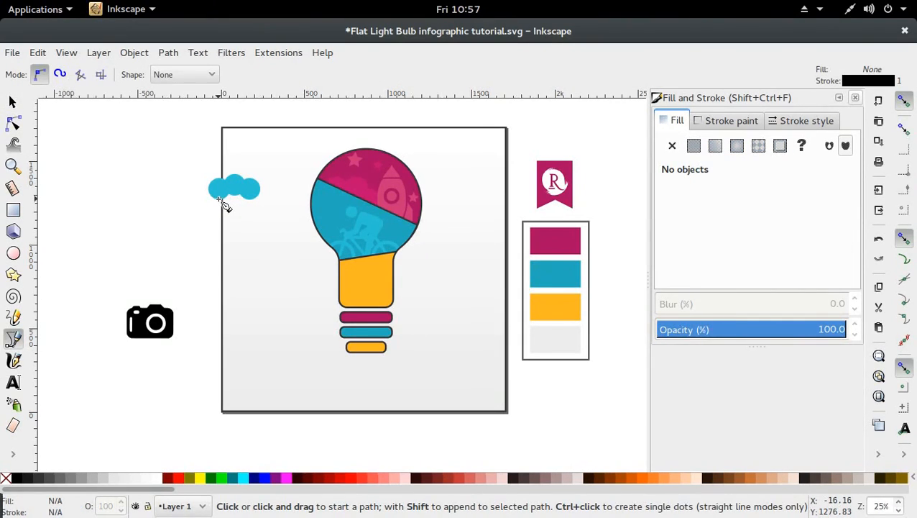
click(218, 200)
key(ctrl)
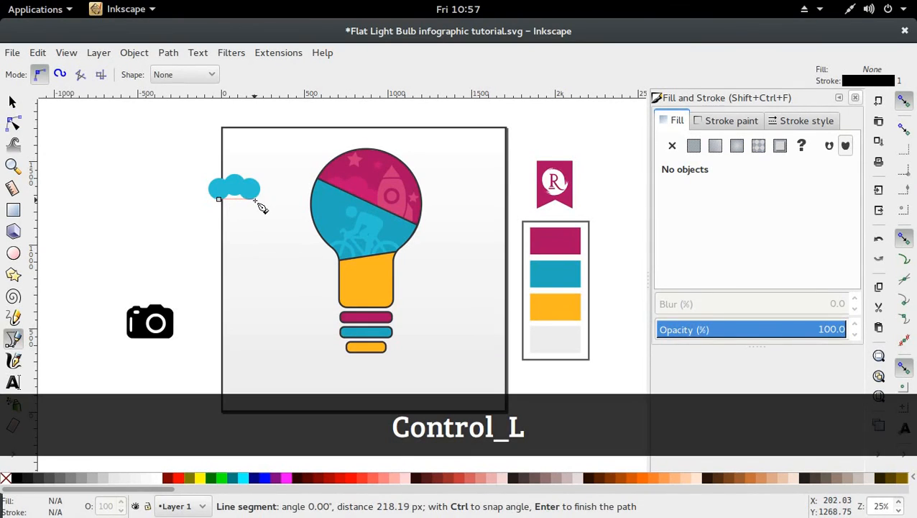
click(255, 200)
click(260, 189)
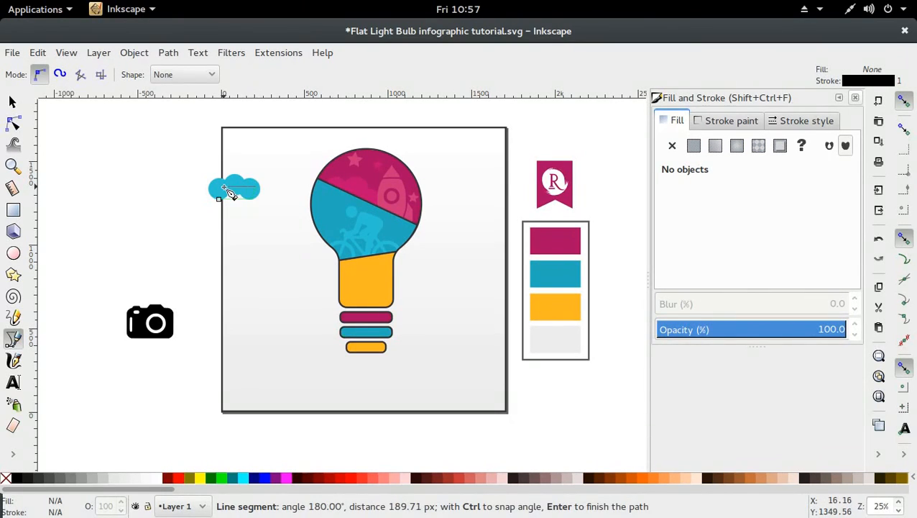
click(230, 190)
click(220, 200)
key(s)
key(shift)
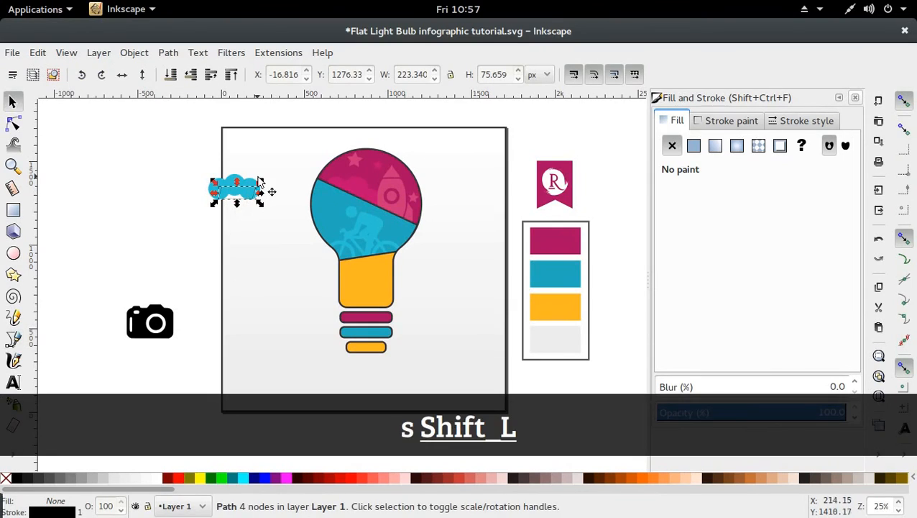
shift+click(248, 185)
shift+click(215, 186)
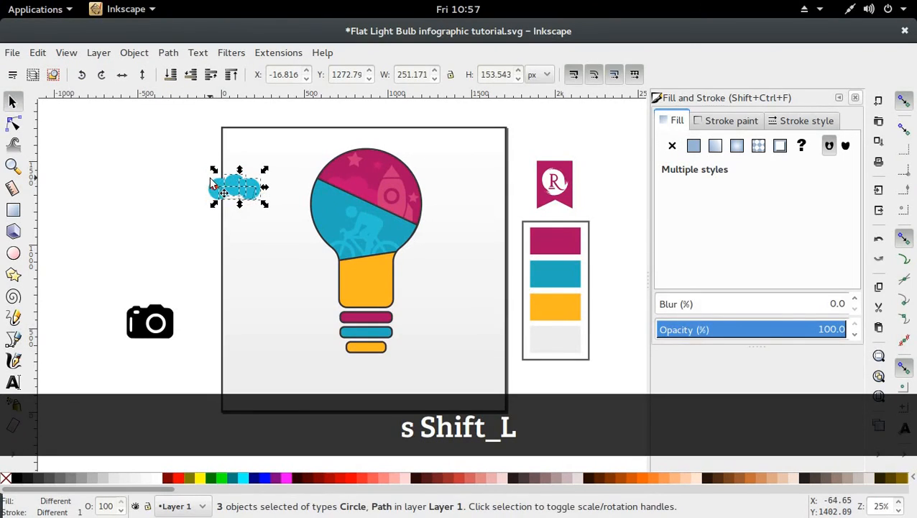
shift+click(230, 191)
key(ctrl+shift+8)
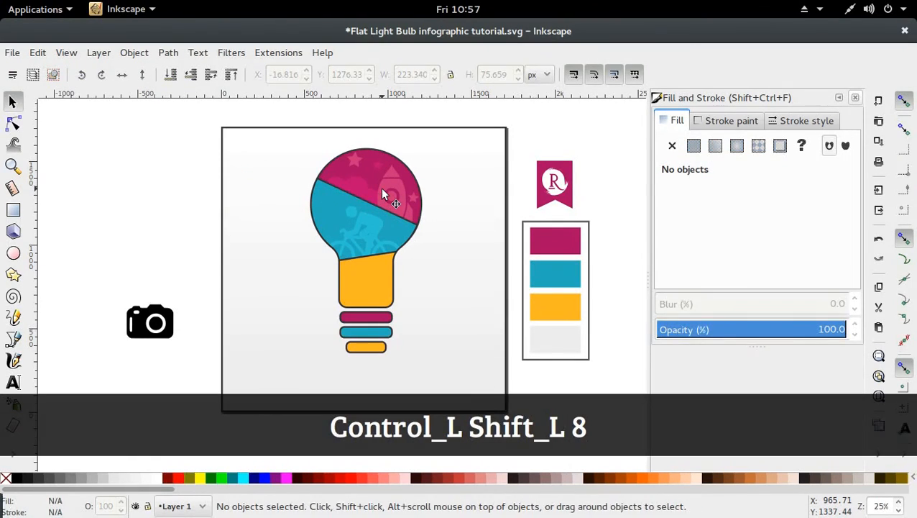
key(ctrl+z)
Step: Unite the three circles and the four-point base path into a single cloud shape
drag(167, 140, 279, 224)
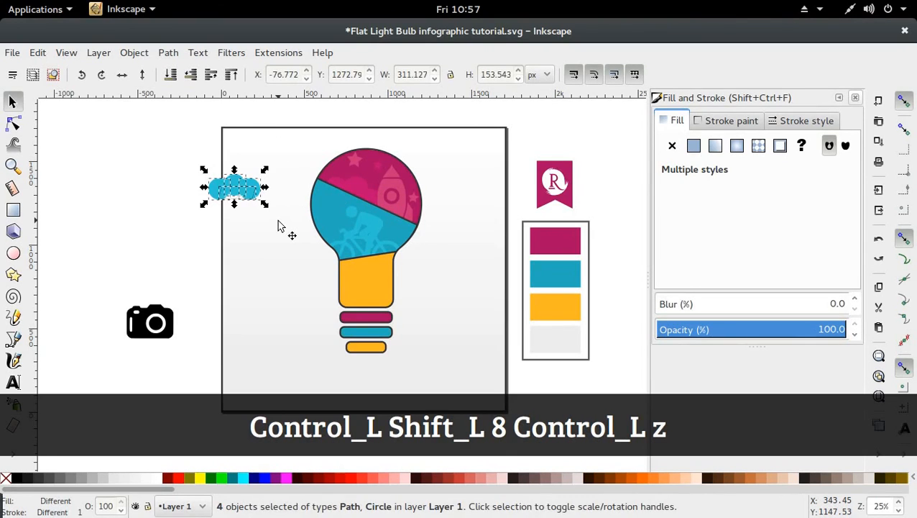
key(ctrl+plus)
click(200, 240)
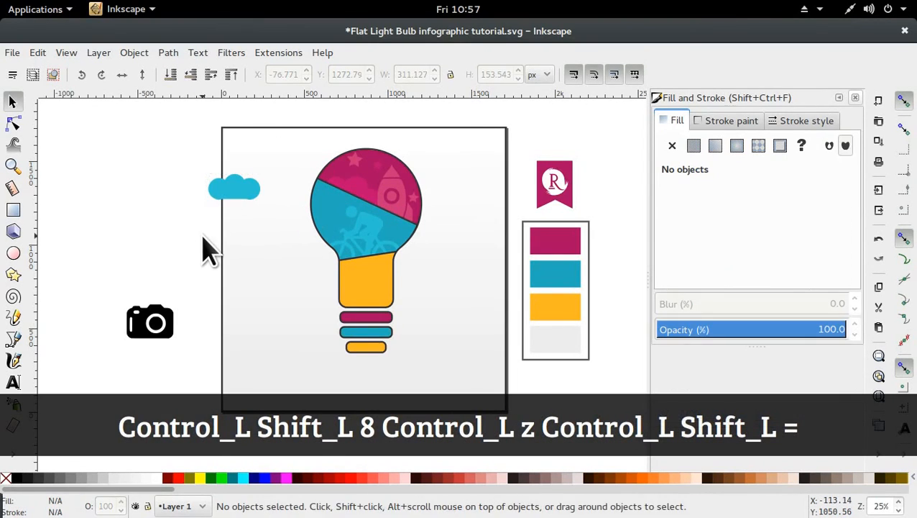
Step: Nudge the two inner nodes on the cloud's underside down to level its base with the outer circles
ctrl+scroll(224, 224, up, 3)
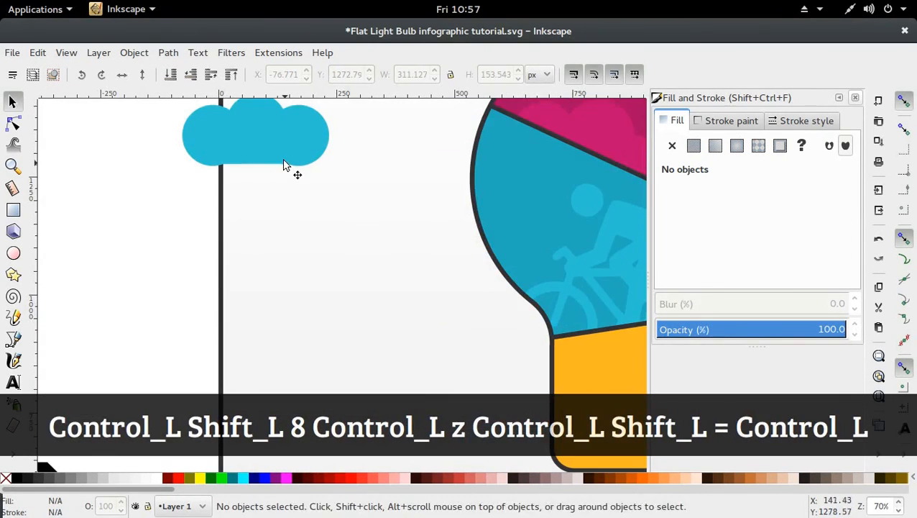
double_click(284, 164)
drag(260, 175, 297, 176)
key(alt+Down)
key(alt+Down)
key(alt+Down)
key(alt+Down)
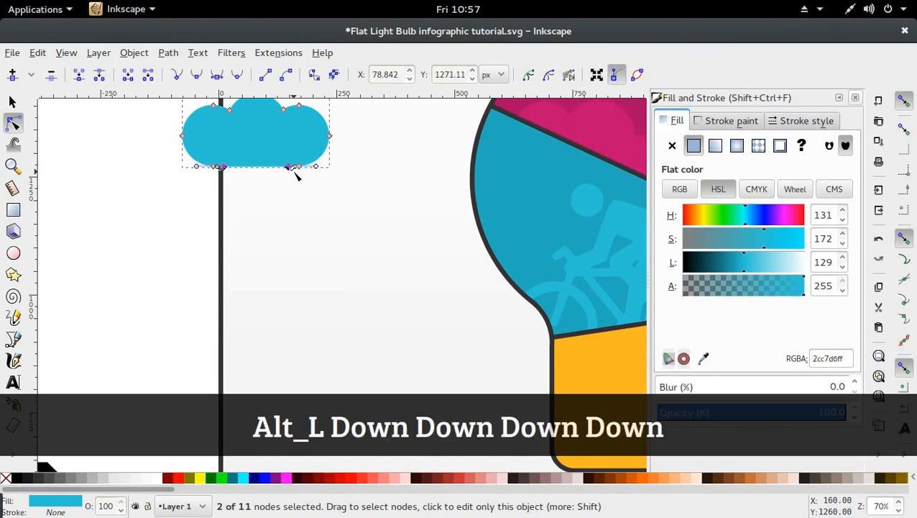
key(alt+Up)
key(s)
click(178, 208)
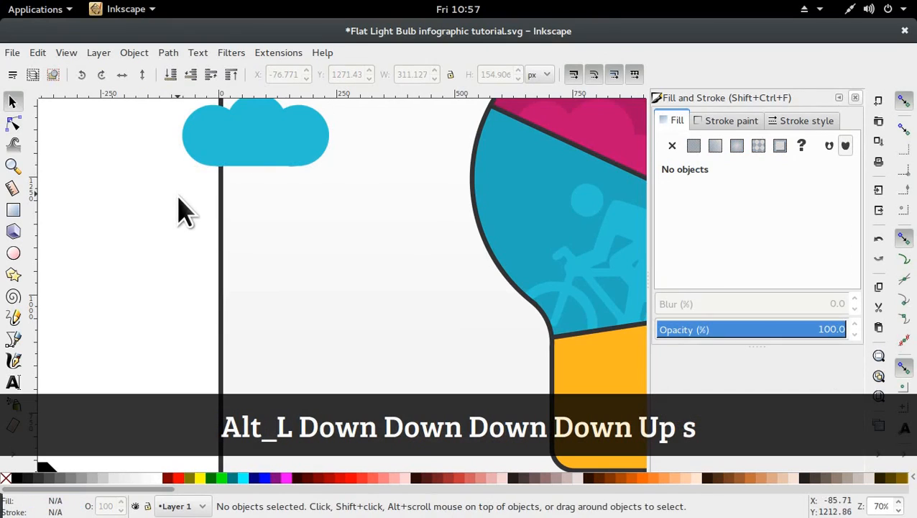
Step: Duplicate the cloud, scale the copy to about 125 by 62 px, and place it near the upper-left edge of the bulb's teal section
scroll(261, 176, down, 3)
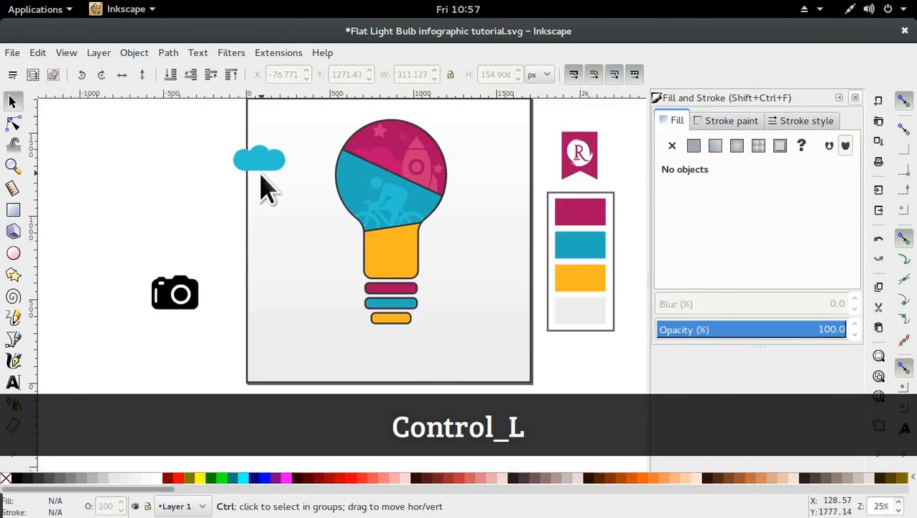
ctrl+click(263, 165)
key(ctrl+d)
drag(264, 166, 359, 175)
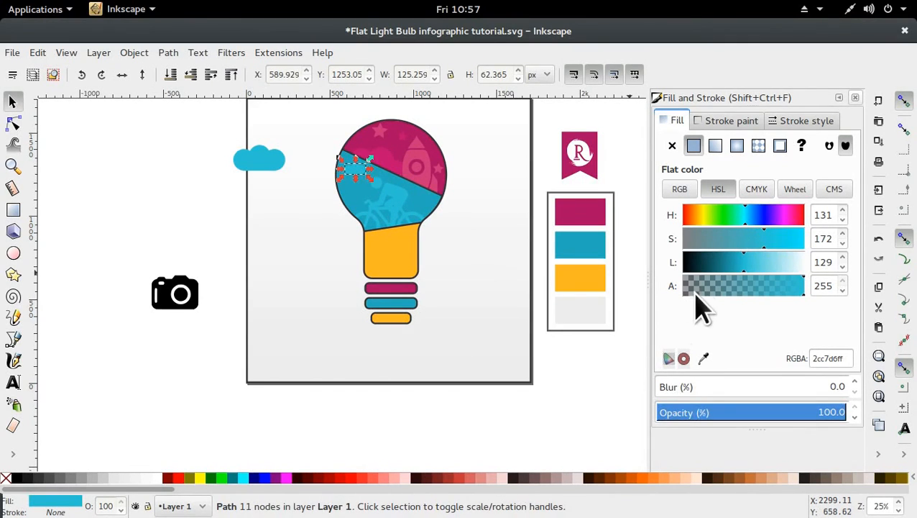
Step: Lighten and desaturate the small cloud's fill to RGBA 5cc4cbff
click(753, 242)
mouse_move(752, 241)
mouse_down()
mouse_move(751, 261)
mouse_move(754, 253)
mouse_up()
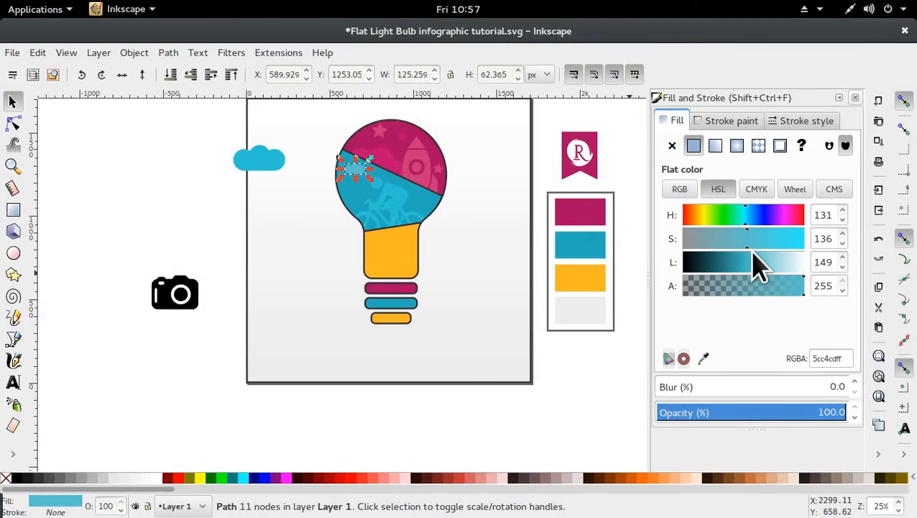
click(681, 189)
drag(781, 261, 785, 260)
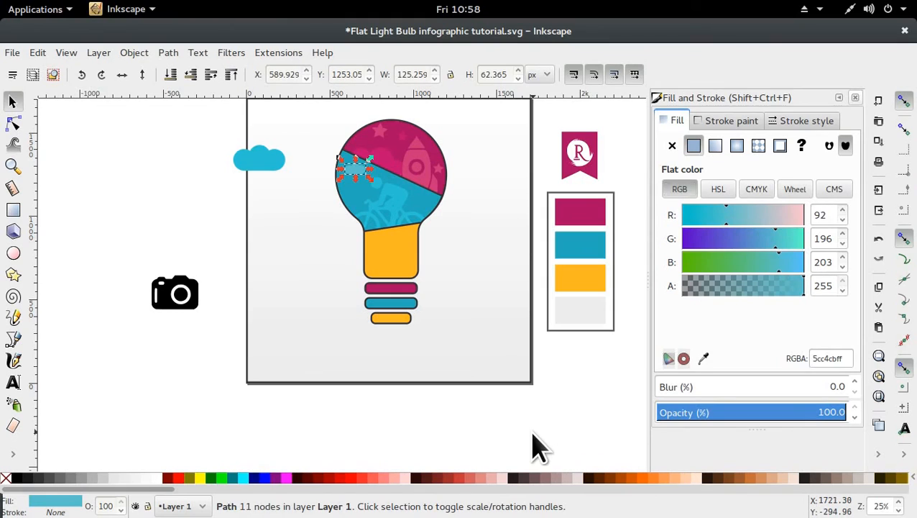
click(537, 445)
Step: Duplicate the small cloud and place a slightly smaller copy across the diagonal divider above the cyclist
click(350, 173)
key(ctrl+d)
drag(377, 175, 398, 173)
key(shift)
shift+click(423, 204)
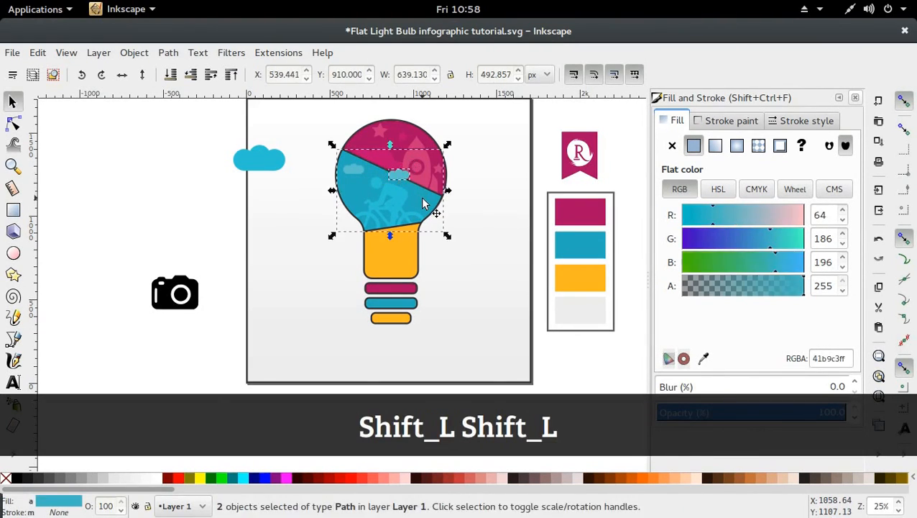
click(180, 219)
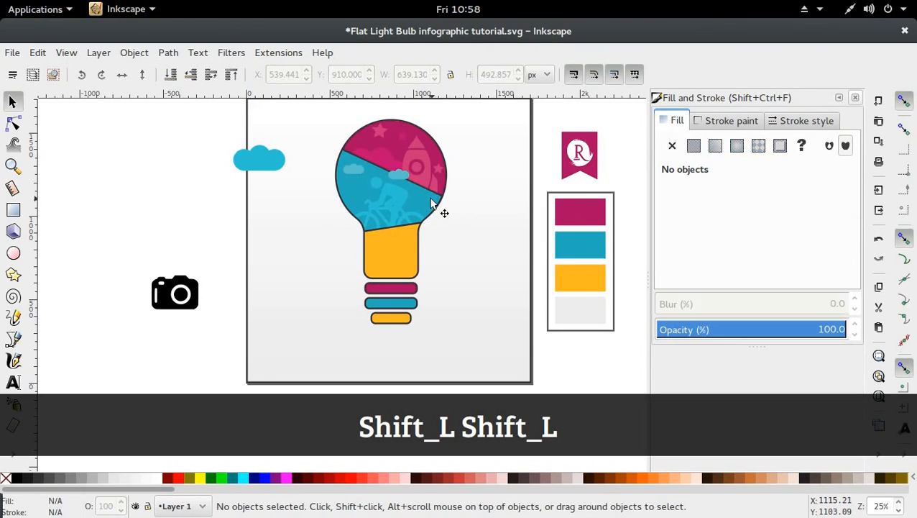
Step: Trim the second cloud to the teal section by intersecting it with a duplicate of that section
ctrl+click(428, 211)
key(ctrl+d)
key(shift)
shift+click(404, 172)
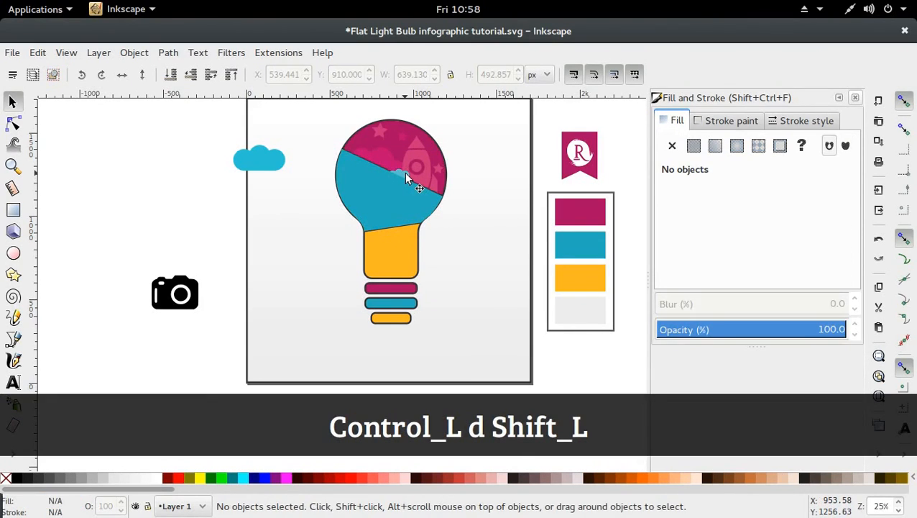
shift+click(404, 172)
shift+click(406, 171)
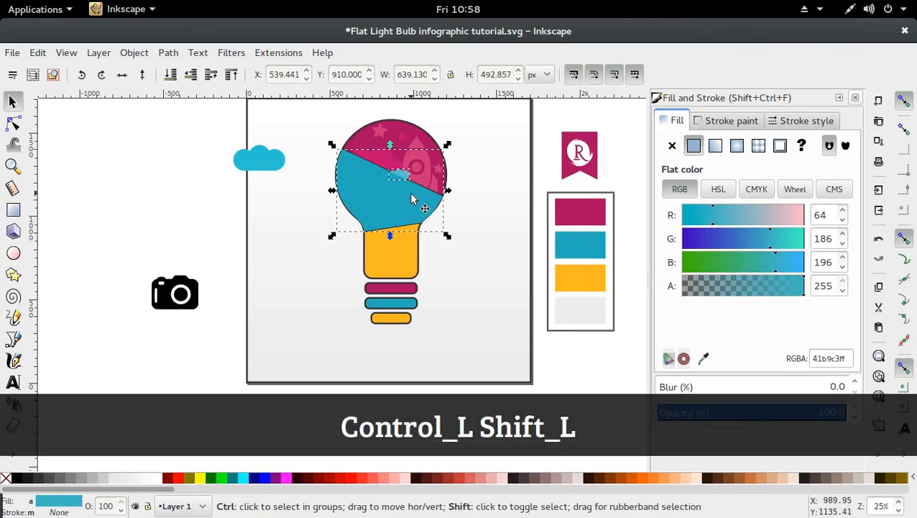
key(ctrl+shift+8)
click(300, 210)
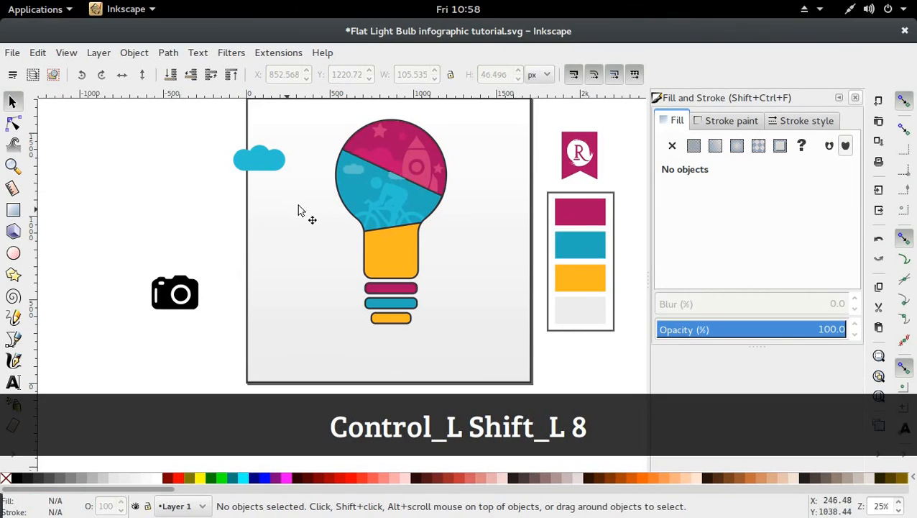
click(358, 174)
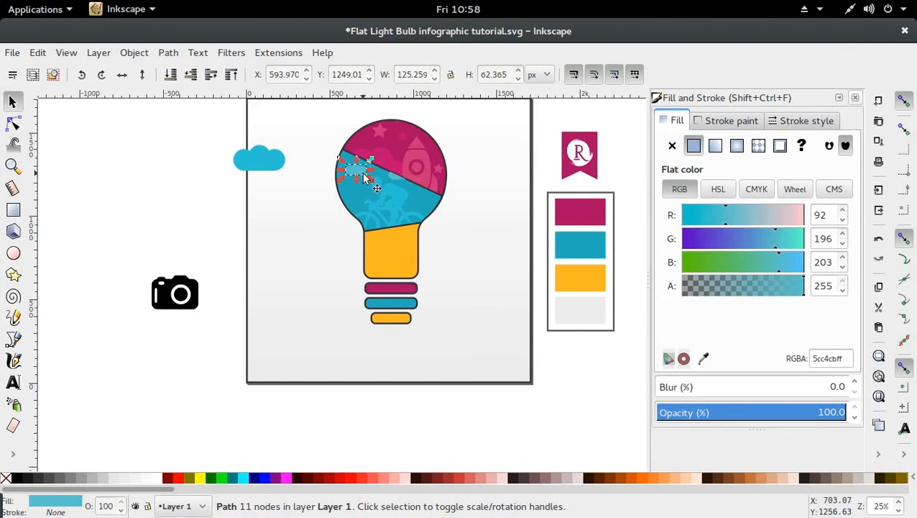
click(386, 180)
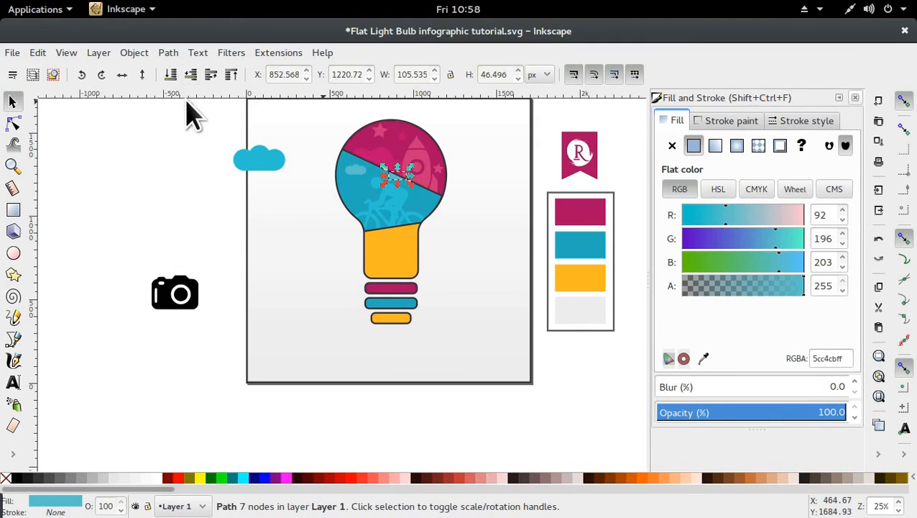
click(241, 203)
Step: Place a duplicate of the first small cloud, scaled to about 85 by 42 px, right of the cyclist and save the document
click(356, 171)
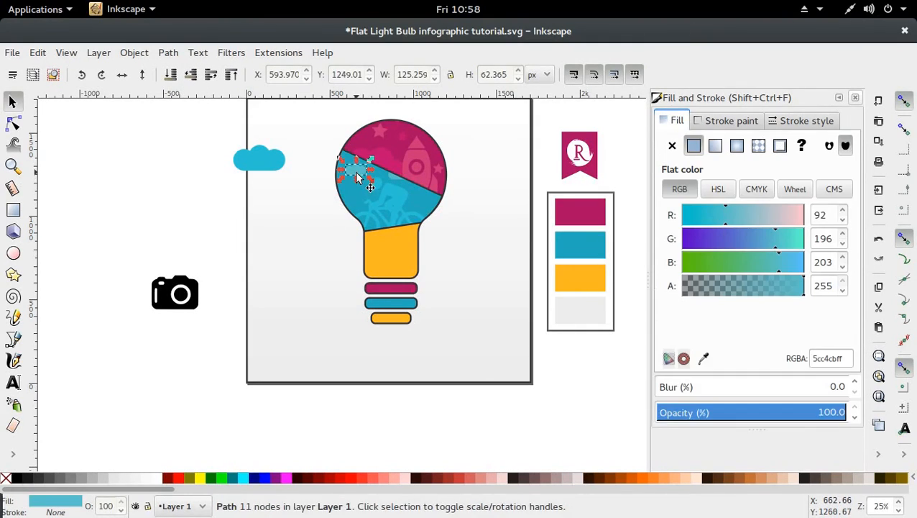
key(ctrl+d)
mouse_move(423, 201)
mouse_down()
mouse_move(435, 206)
mouse_move(440, 230)
mouse_move(426, 202)
mouse_up()
click(160, 231)
click(317, 207)
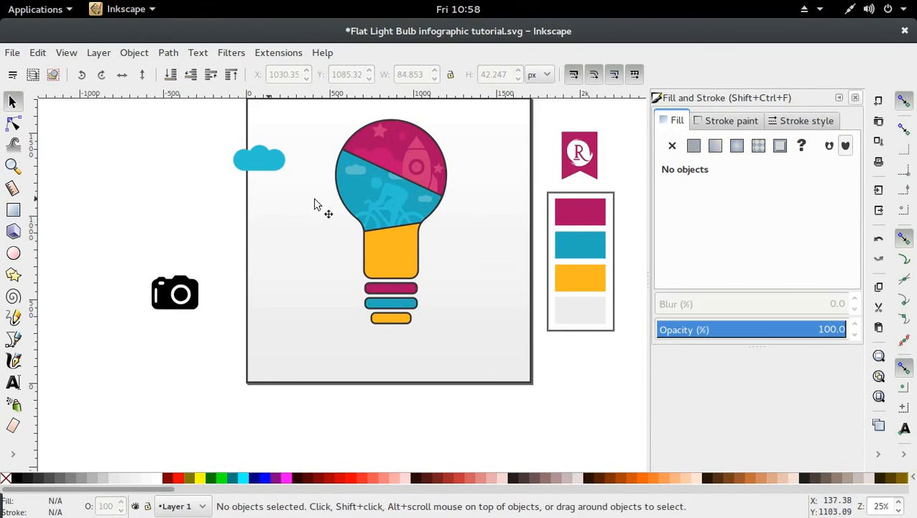
key(ctrl+s)
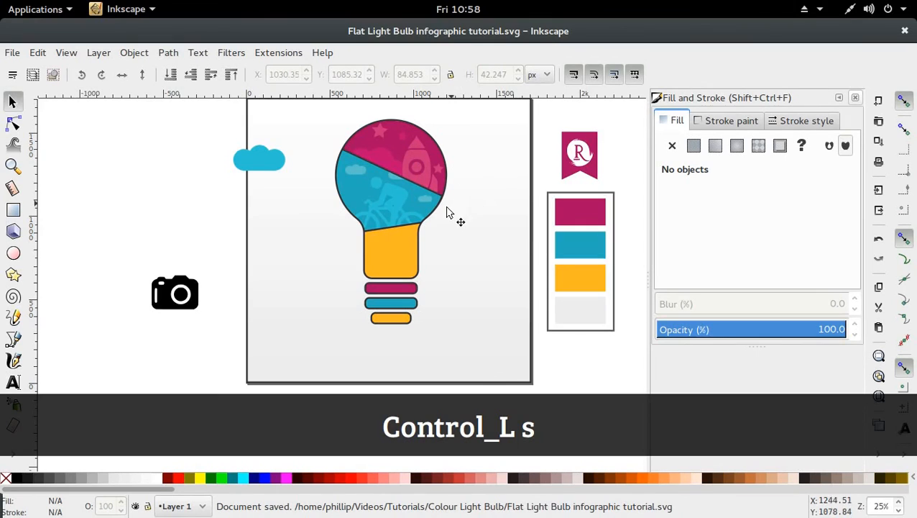
Step: Move the black camera icon onto the lower-left part of the bulb's yellow neck, overlapping its edges
click(401, 257)
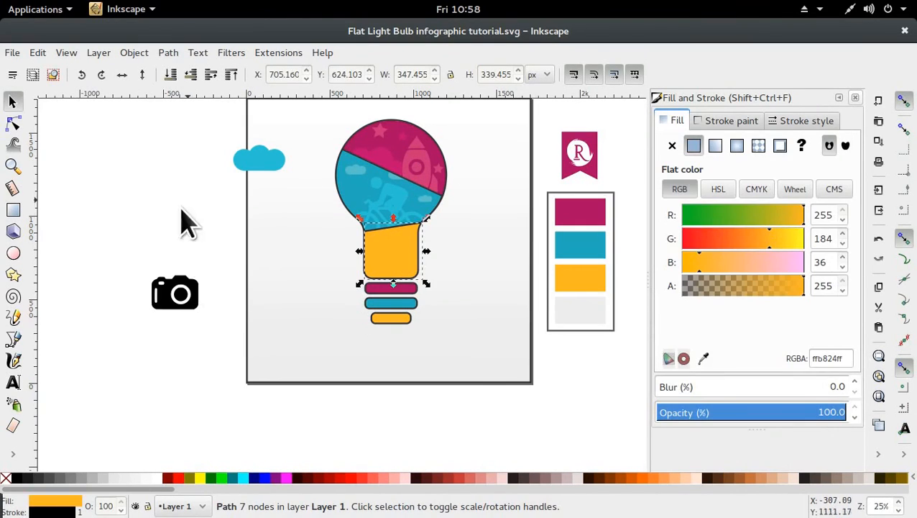
click(175, 302)
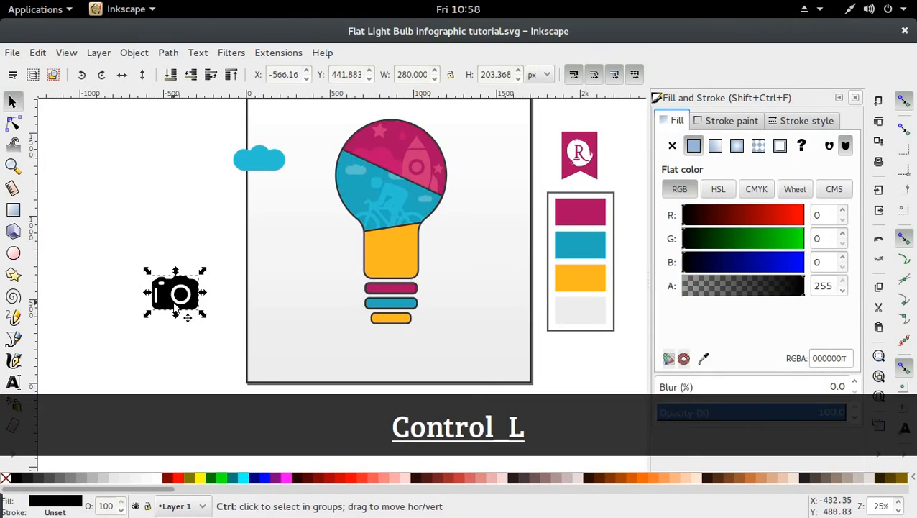
key(ctrl+d)
key(ctrl+z)
drag(175, 308, 401, 285)
Step: Trim the camera to the yellow neck by intersecting it with a duplicate of the neck shape
click(405, 241)
key(ctrl+d)
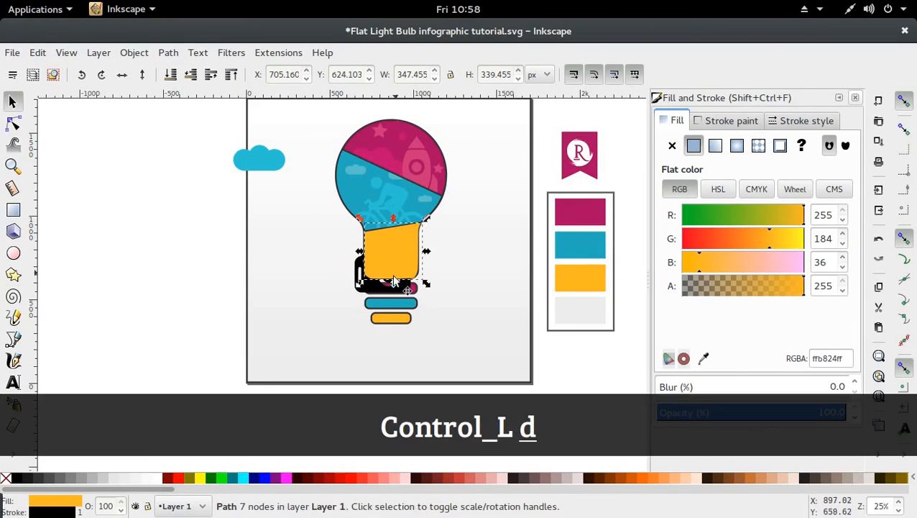
shift+click(360, 292)
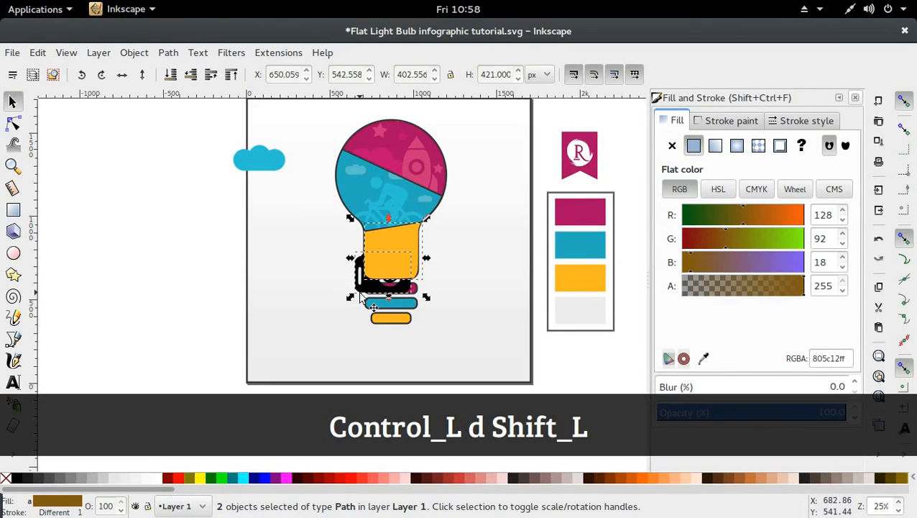
key(ctrl+shift+8)
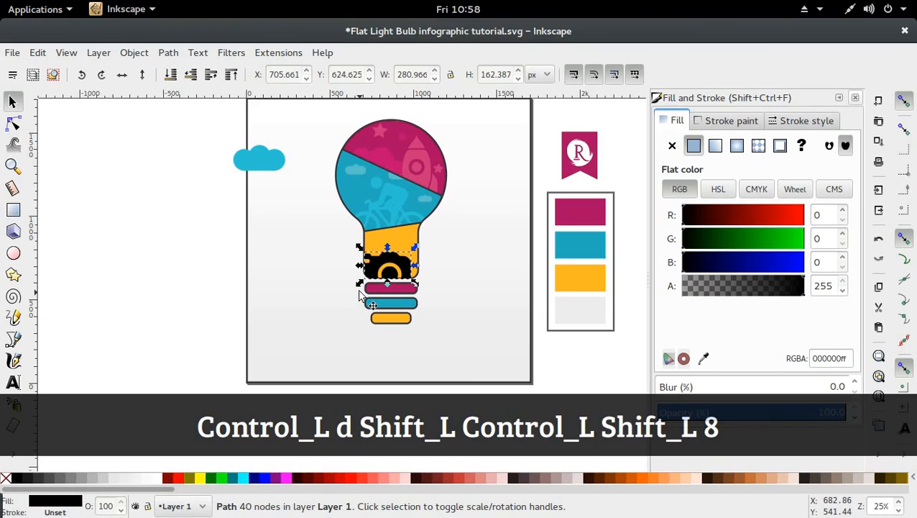
Step: Fill the trimmed camera with the palette's yellow, then lighten it to RGBA ffc474ff
key(d)
click(586, 278)
key(s)
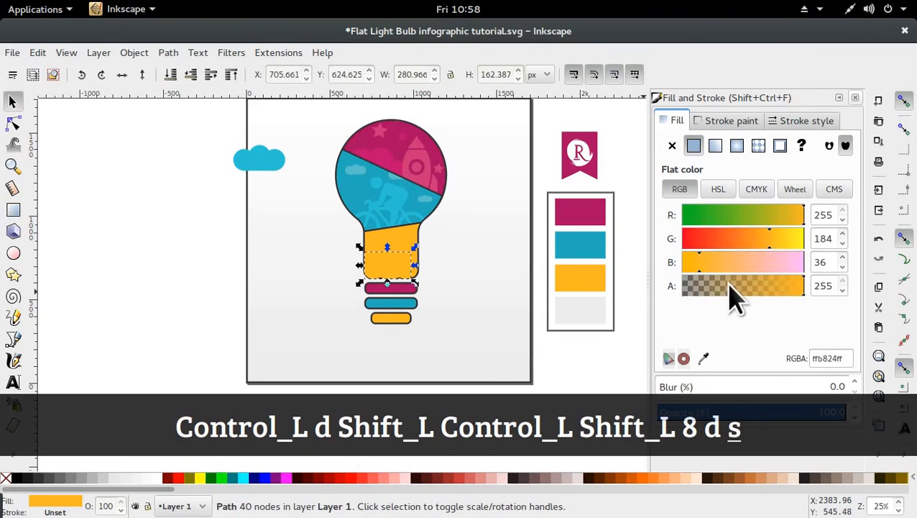
mouse_move(771, 243)
mouse_down()
mouse_move(756, 254)
mouse_move(772, 256)
mouse_up()
click(719, 190)
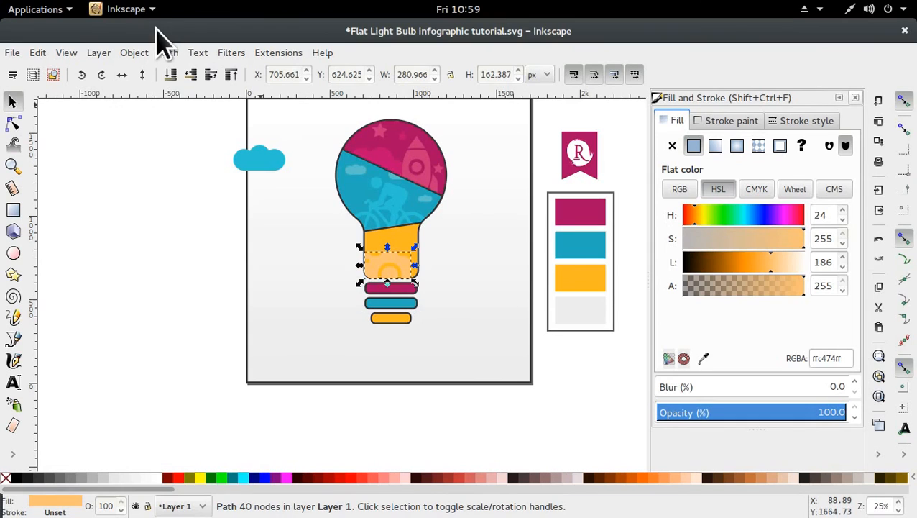
click(215, 299)
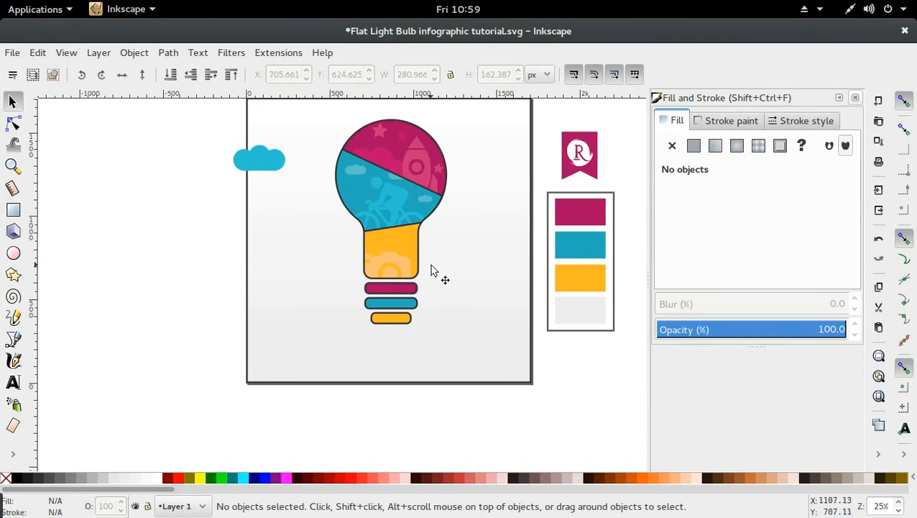
Step: Raise the camera fill's green value to 201, giving RGBA ffc974ff
click(397, 271)
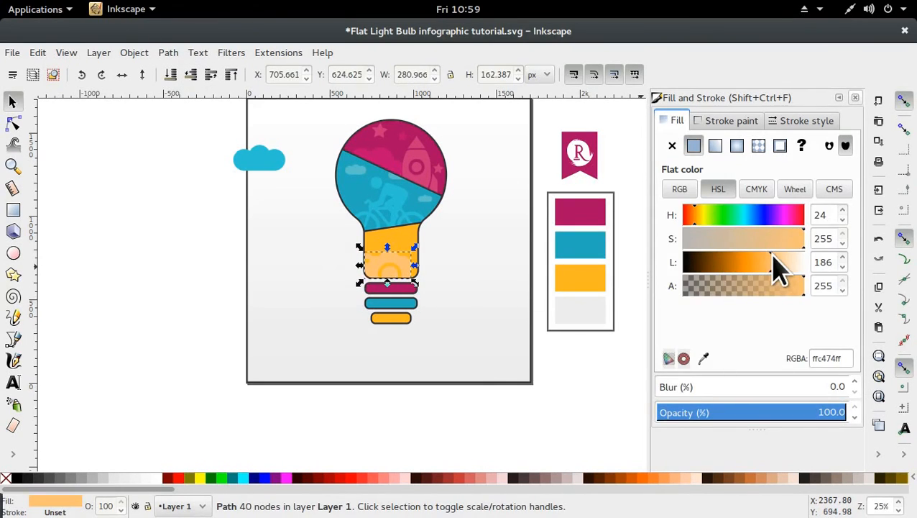
click(679, 189)
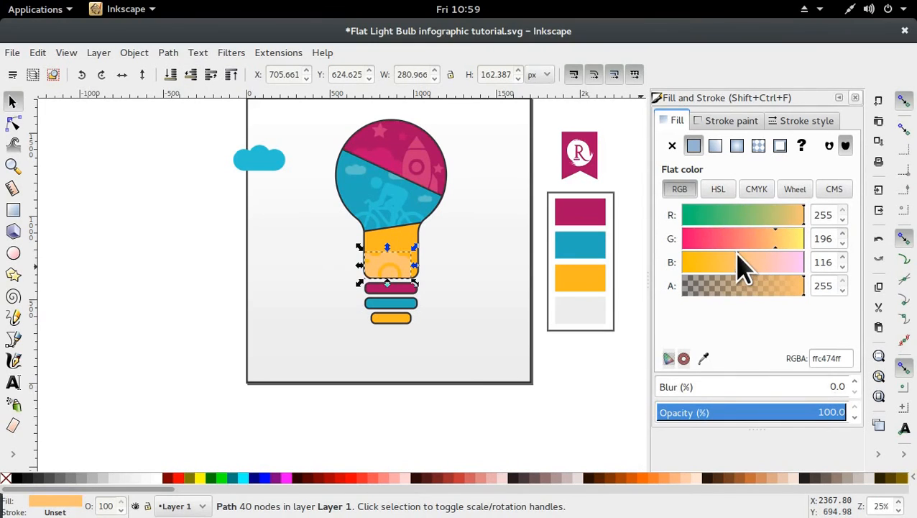
drag(773, 244, 778, 243)
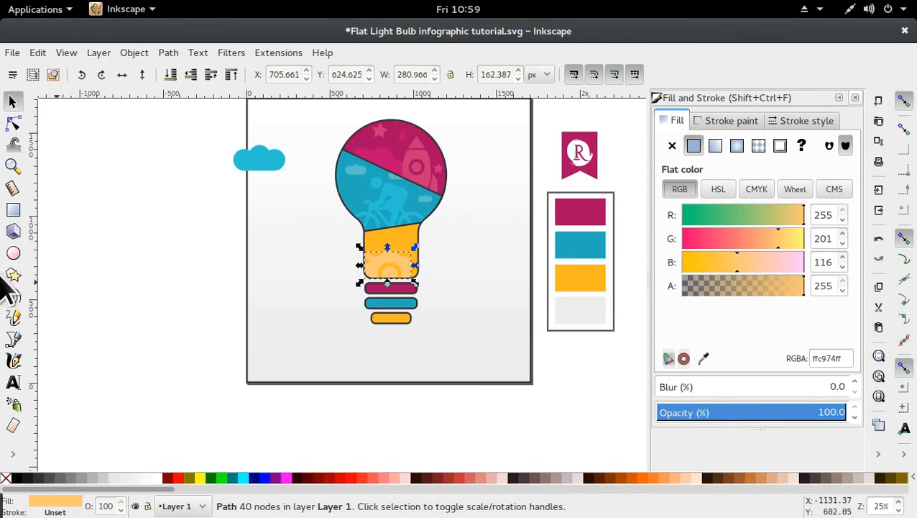
click(199, 291)
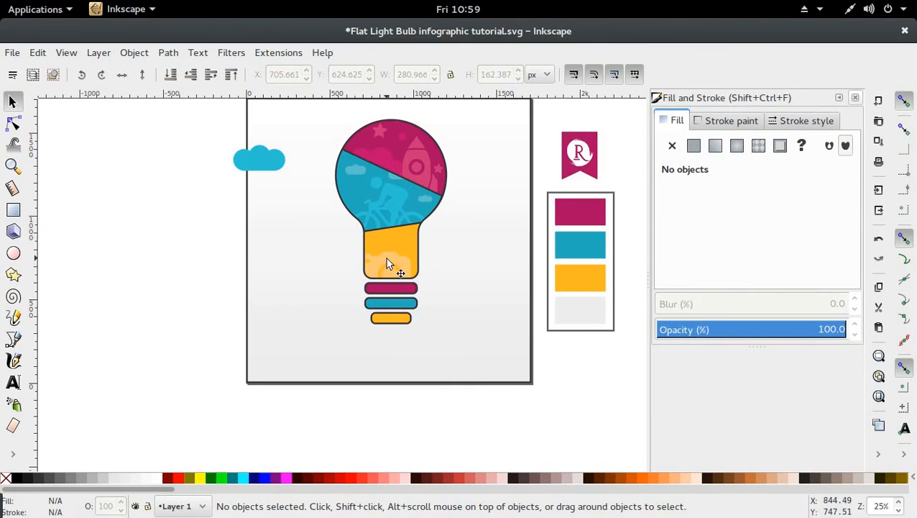
click(13, 338)
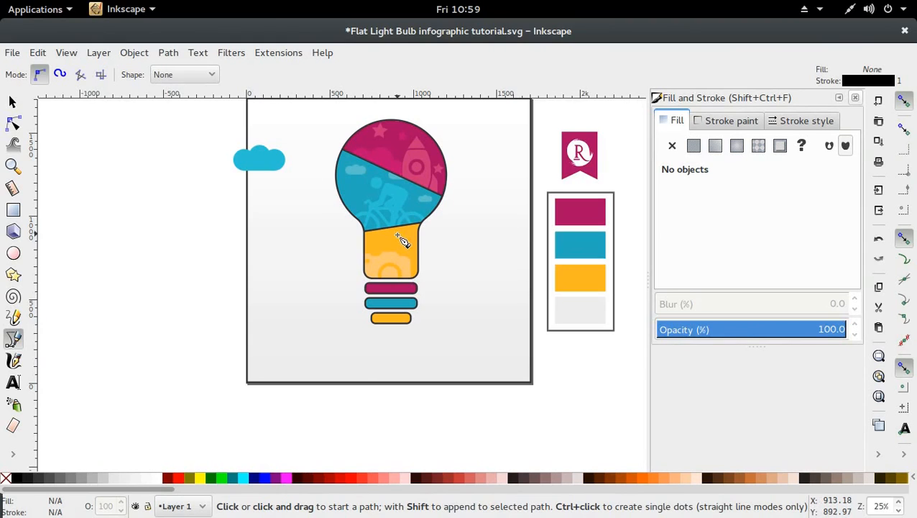
click(365, 251)
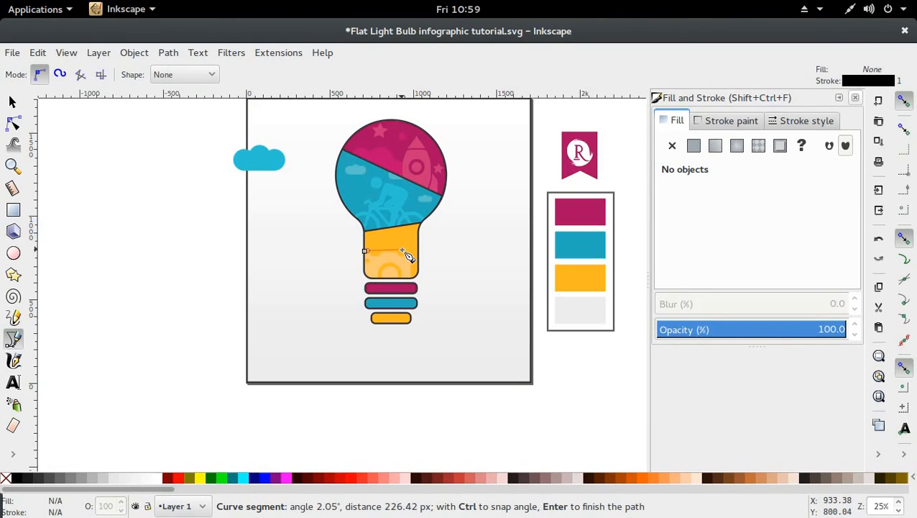
click(13, 101)
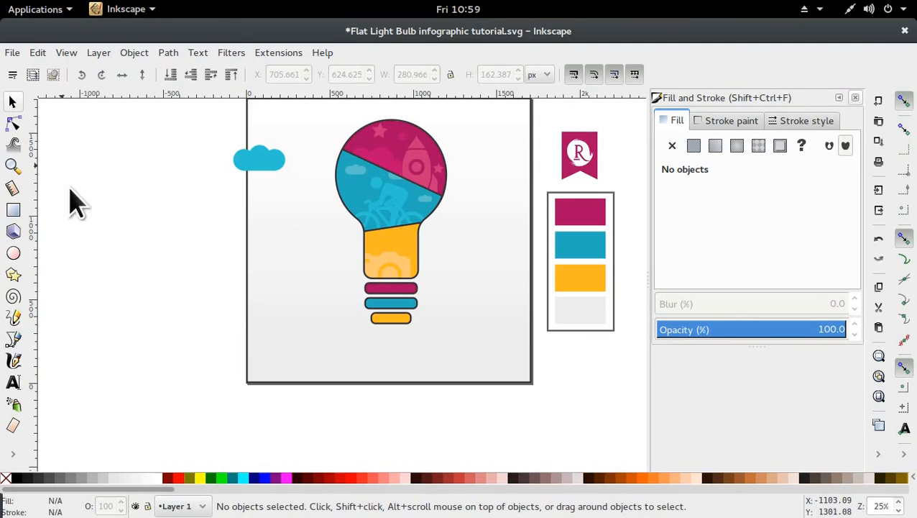
Step: Draw a closed straight-sided path over the neck's upper right, running diagonally from its upper-left corner to its right edge
click(13, 338)
click(365, 231)
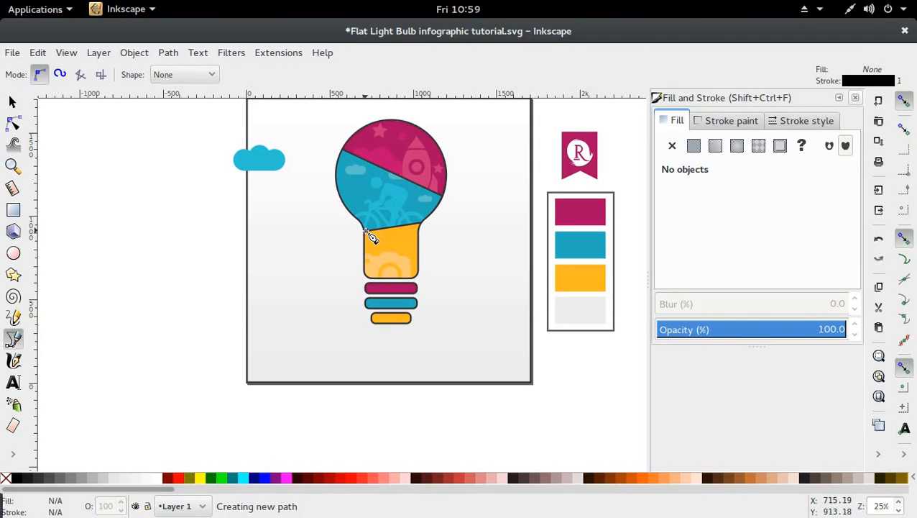
click(419, 257)
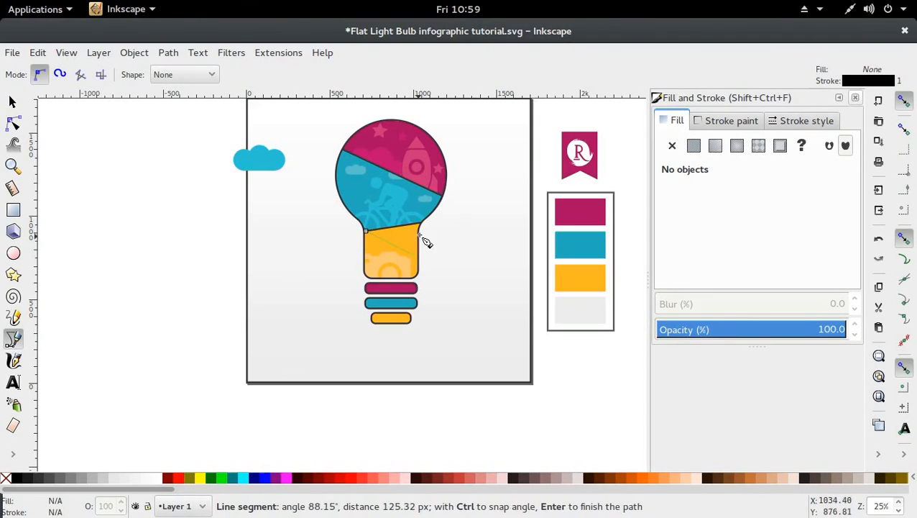
click(425, 220)
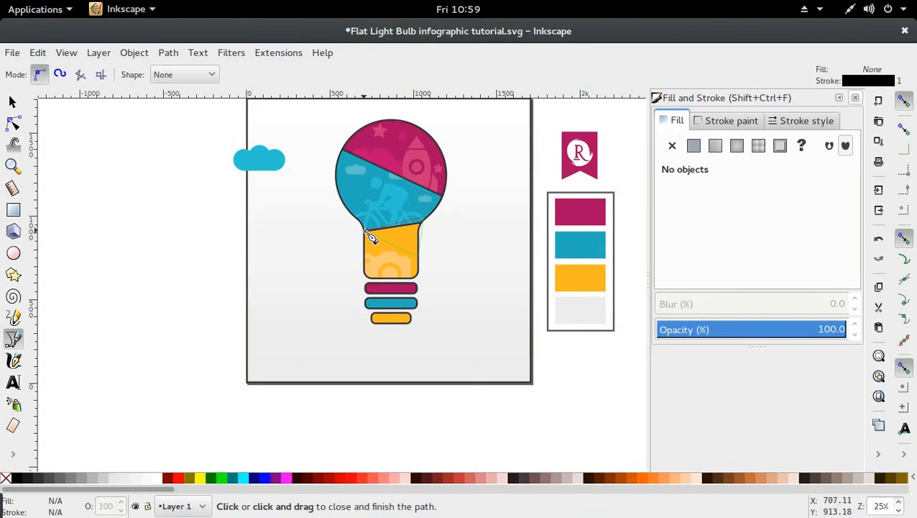
click(368, 234)
Step: Trim the diagonal path to the yellow neck by intersecting it with a duplicate of the neck shape
key(s)
click(371, 244)
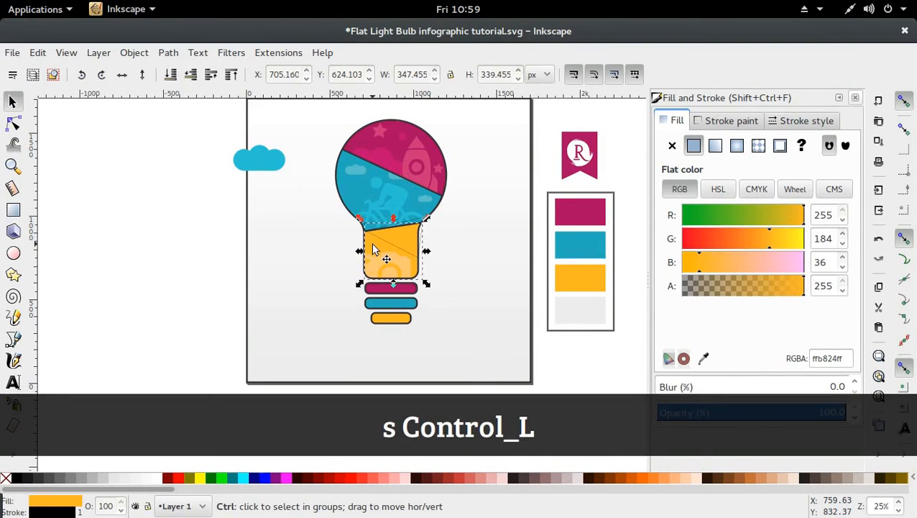
key(ctrl+d)
shift+click(424, 227)
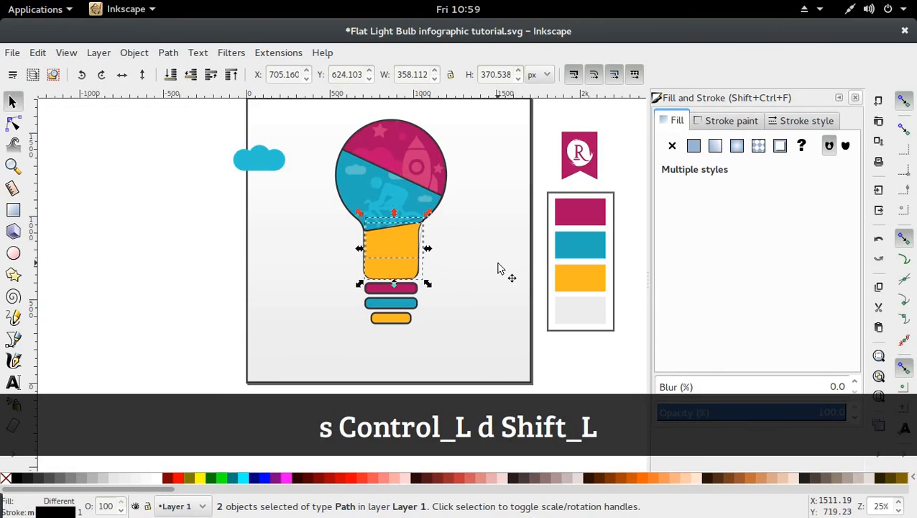
key(ctrl+shift+8)
Step: Fill the trimmed diagonal shape with the palette's yellow, then lower its green value to 169 for RGBA ffa924ff
key(d)
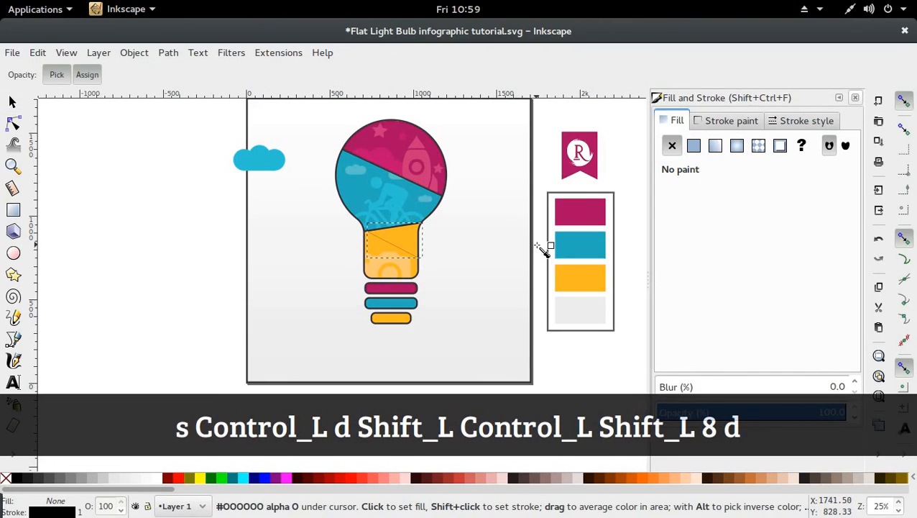
click(575, 278)
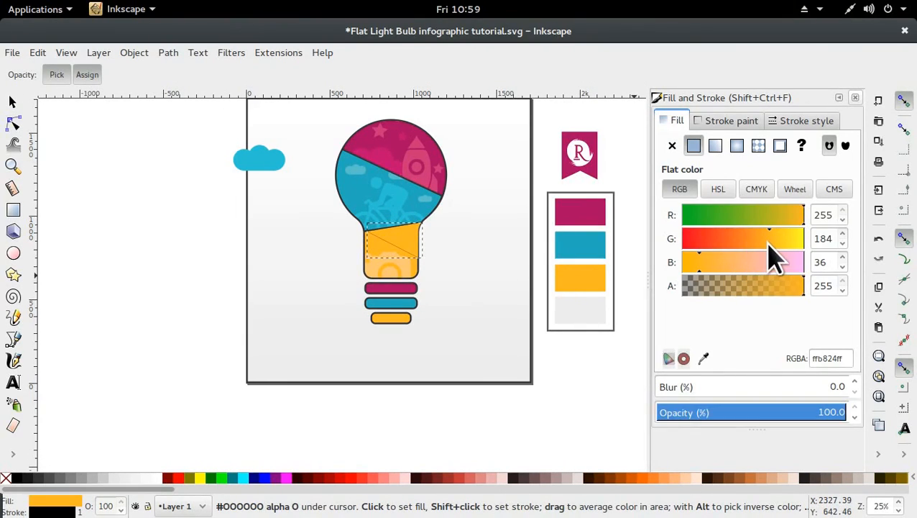
click(763, 238)
drag(764, 241, 762, 242)
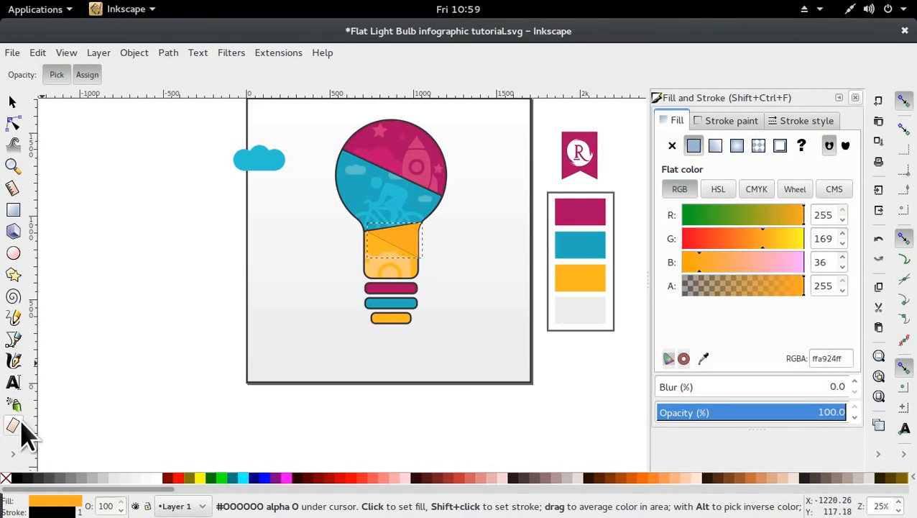
Step: Fade the diagonal shape to transparent toward the lower right with a linear gradient, and remove its black outline
key(g)
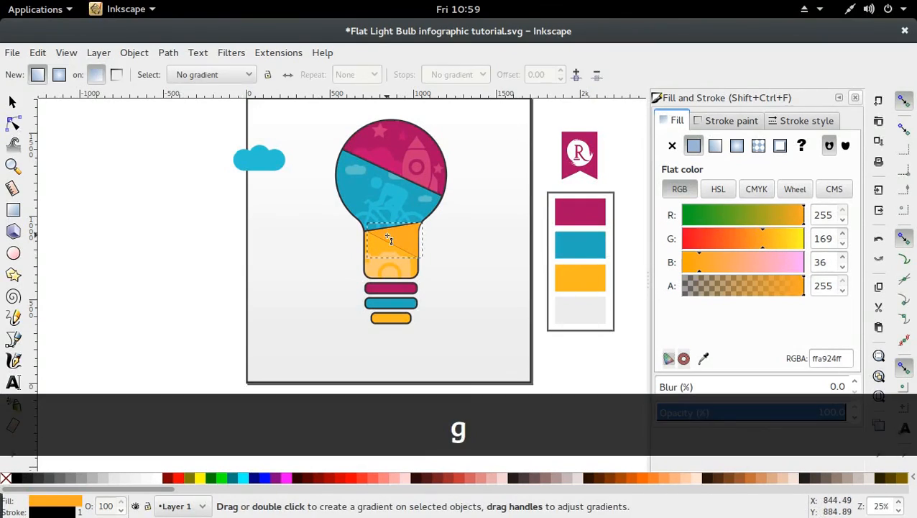
drag(388, 237, 432, 255)
click(432, 254)
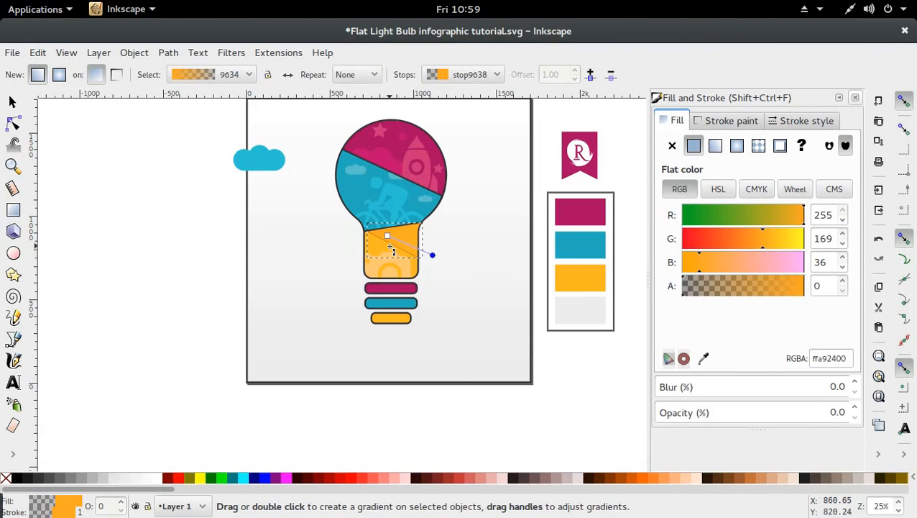
key(s)
click(55, 511)
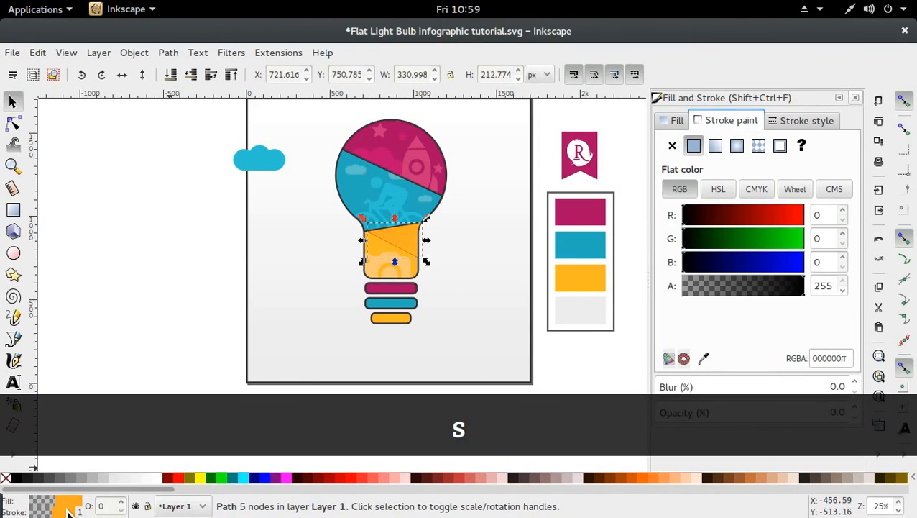
right_click(64, 512)
click(113, 503)
click(169, 374)
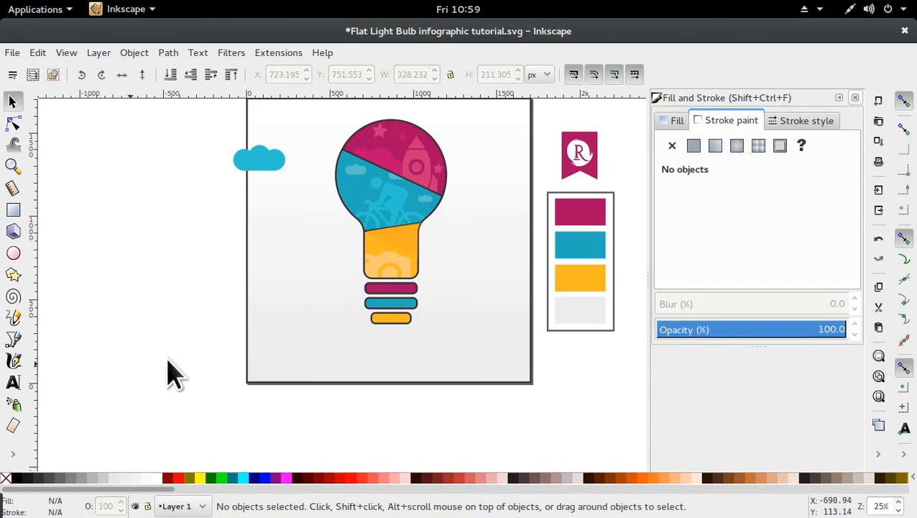
Step: Nudge the diagonal shape's left corner node to about X 711, Y 909 px to meet the neck's upper-left corner
click(372, 241)
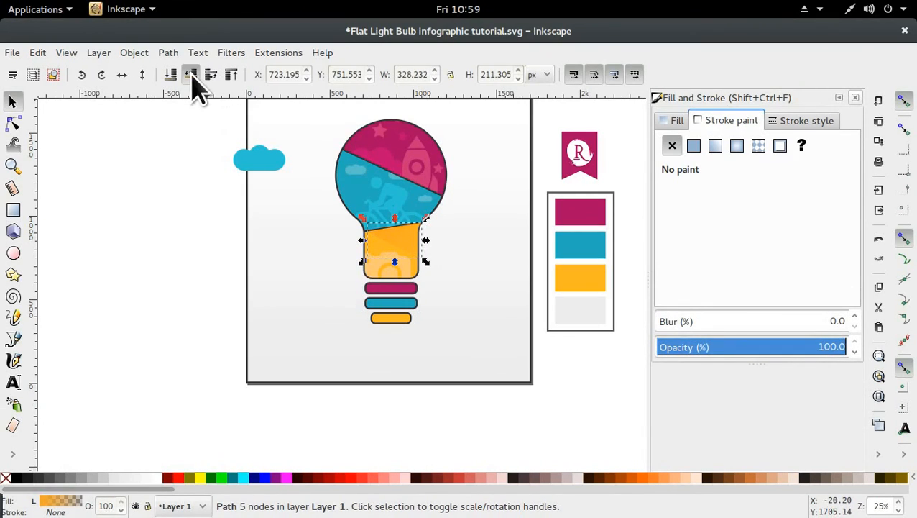
click(159, 262)
double_click(396, 248)
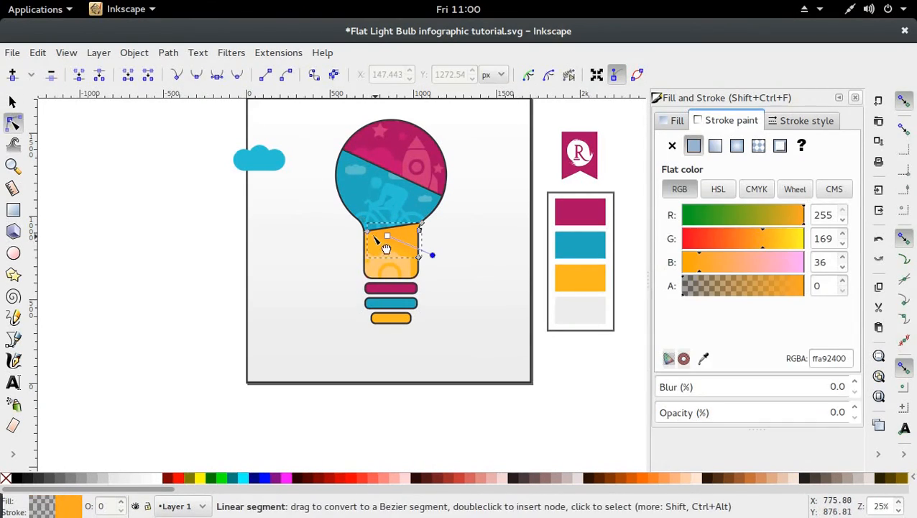
drag(371, 238, 369, 238)
click(313, 256)
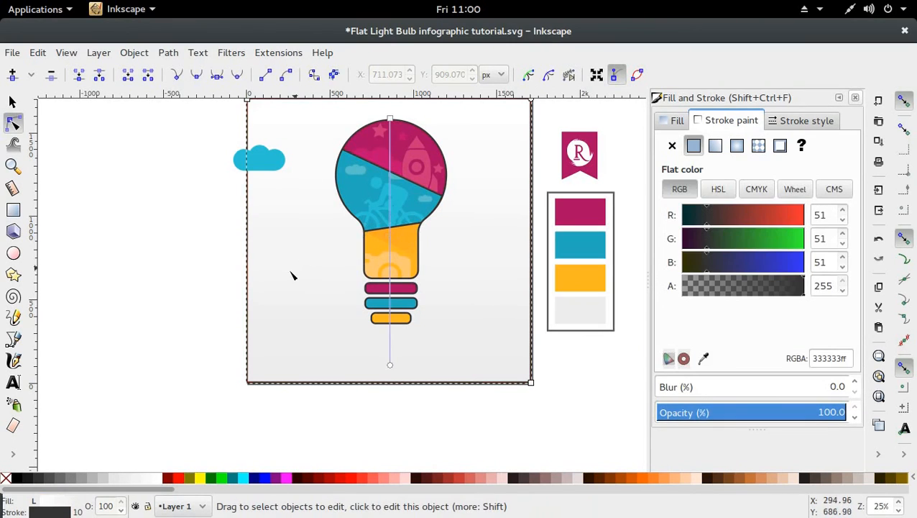
Step: Recolour the camera with the orange sampled from the neck's diagonal overlay, using a green value of 163 (RGBA ffa324ff)
click(391, 272)
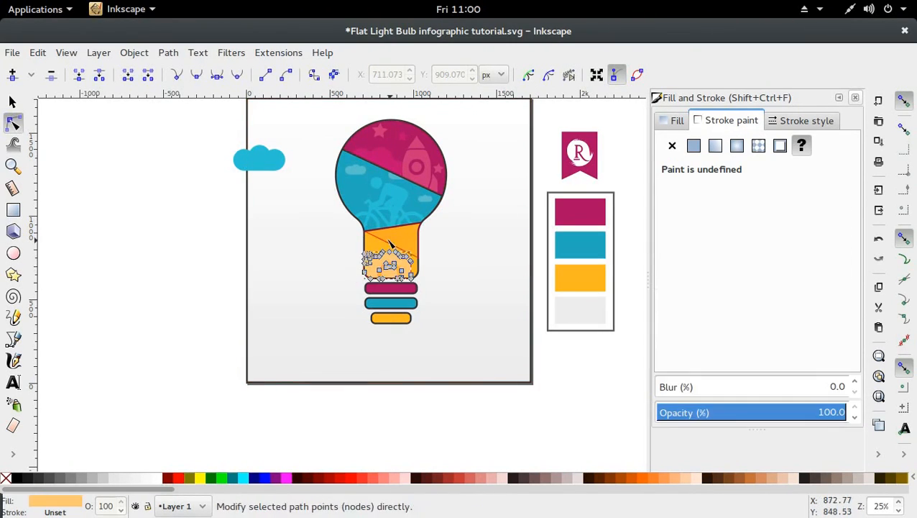
key(d)
key(s)
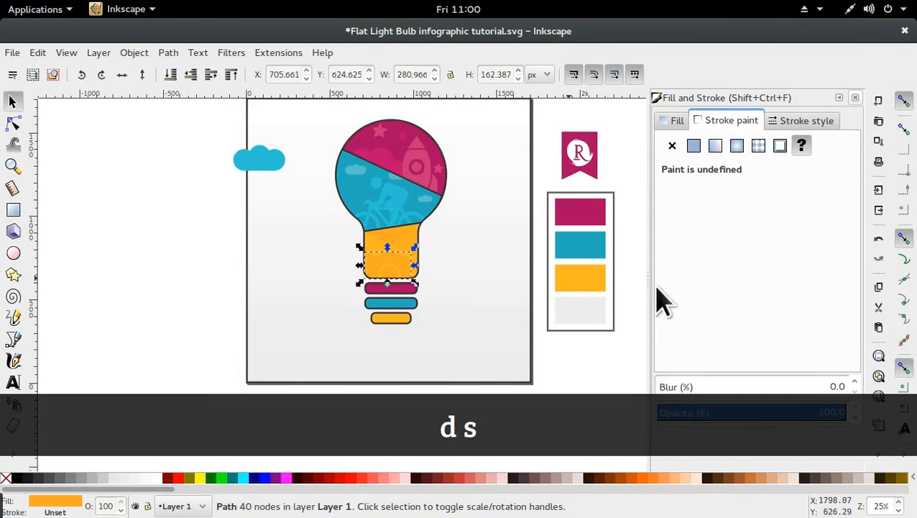
key(ctrl+shift)
key(ctrl+shift+f)
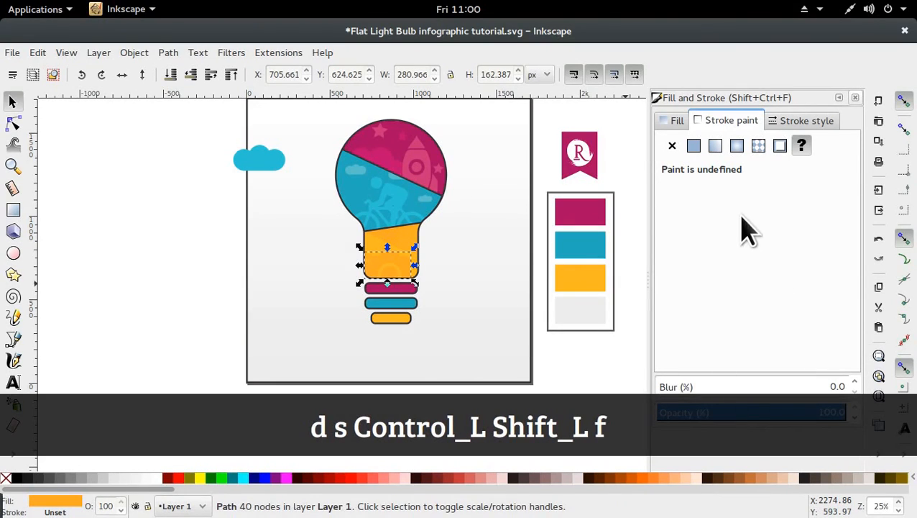
click(774, 120)
click(673, 121)
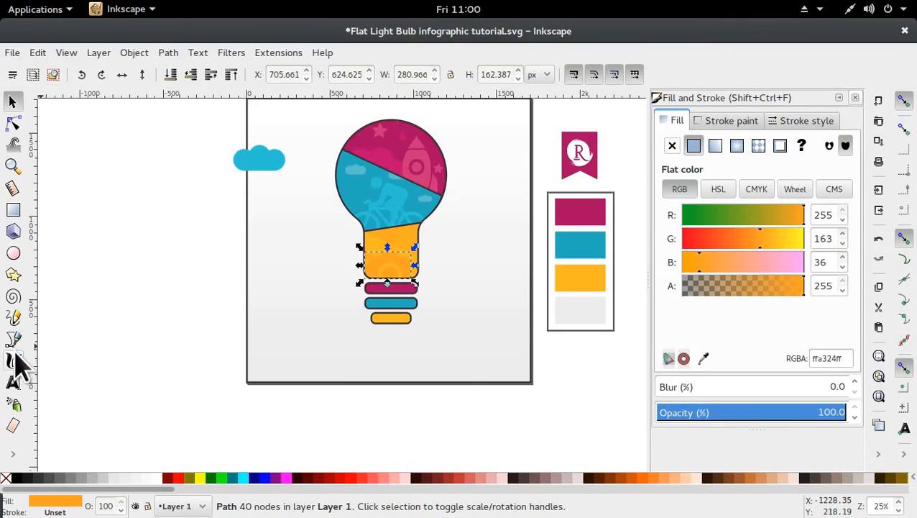
click(188, 361)
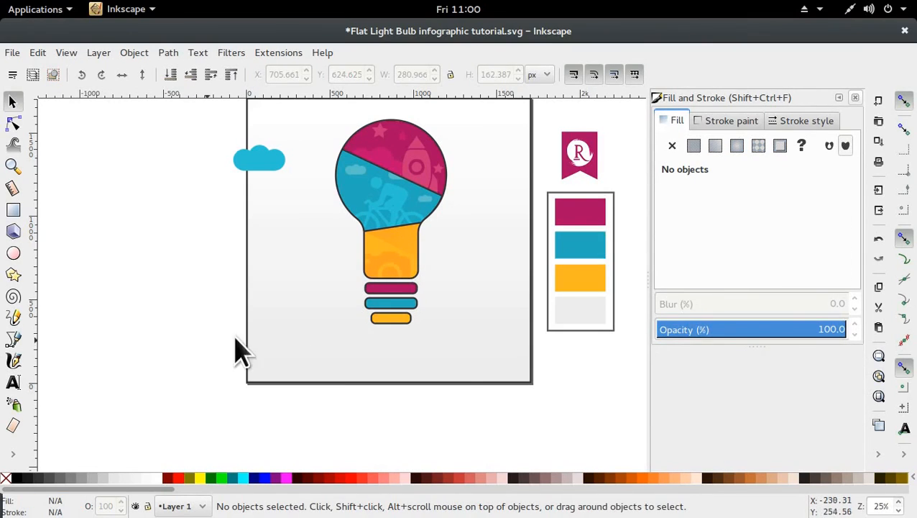
Step: Darken the camera to a green value of 156 (RGBA ff9c24ff) and move the spare teal cloud fully off the page
click(360, 275)
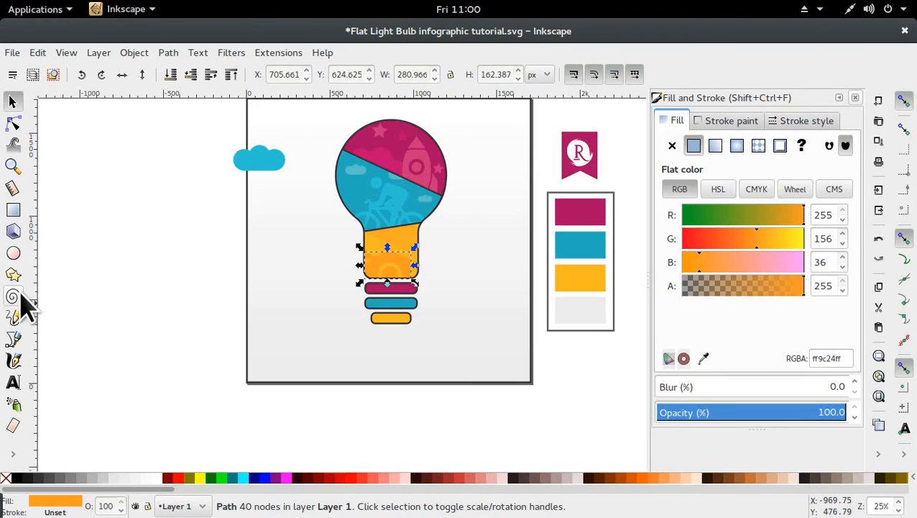
click(147, 268)
drag(273, 165, 150, 212)
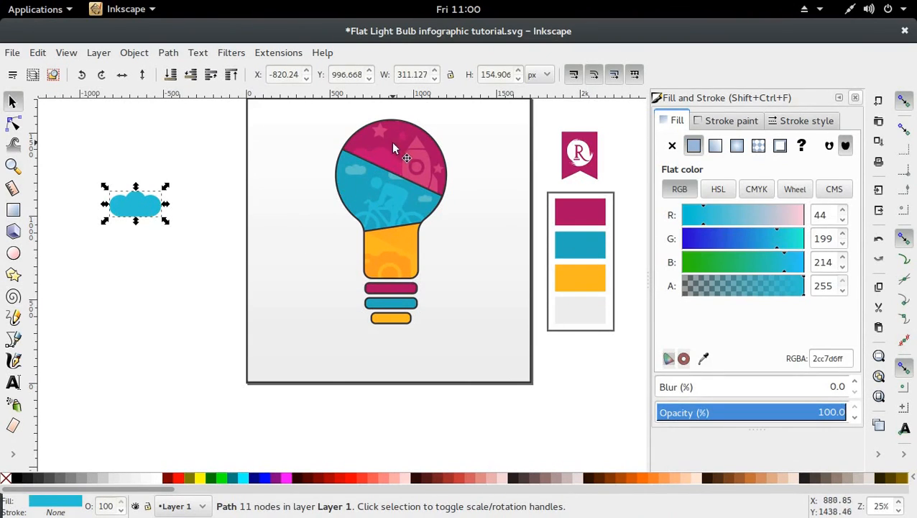
Step: Try to apply a diagonal linear gradient fill to the bulb's magenta section
click(367, 141)
key(n)
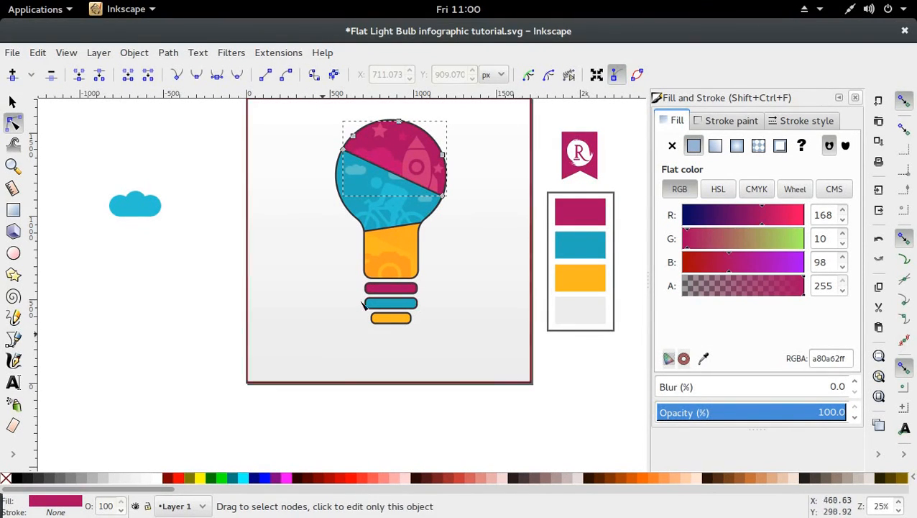
key(g)
drag(360, 138, 445, 175)
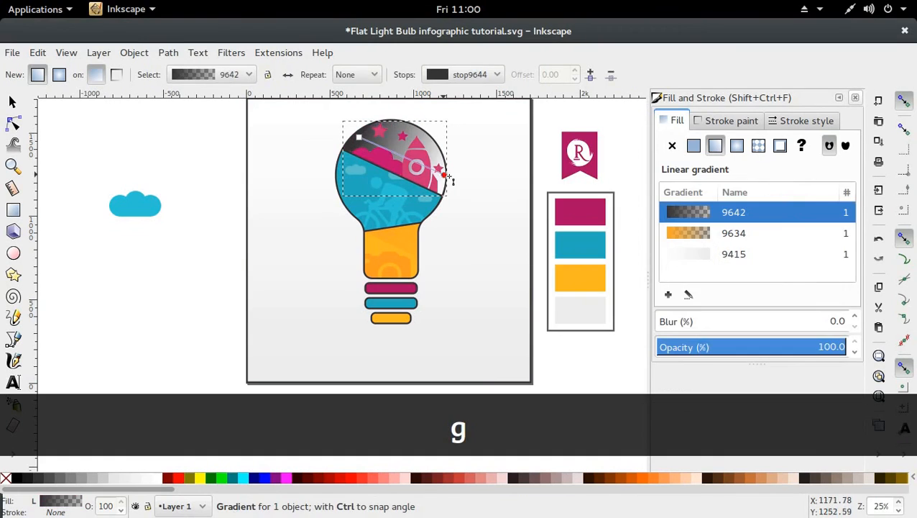
key(ctrl+z)
drag(360, 137, 496, 212)
key(ctrl+z)
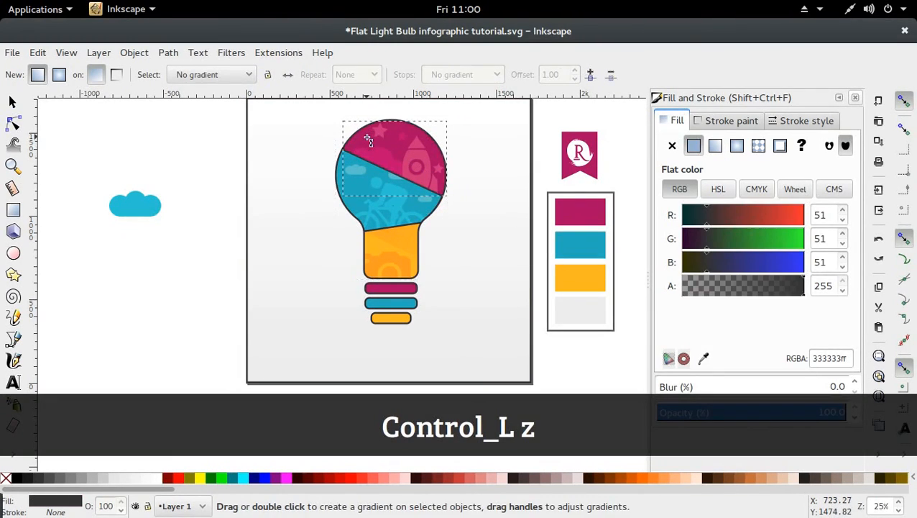
Step: Apply a diagonal linear gradient to the magenta section, setting its lower-right stop to RGBA a82962ff with 100% opacity
drag(367, 136, 453, 189)
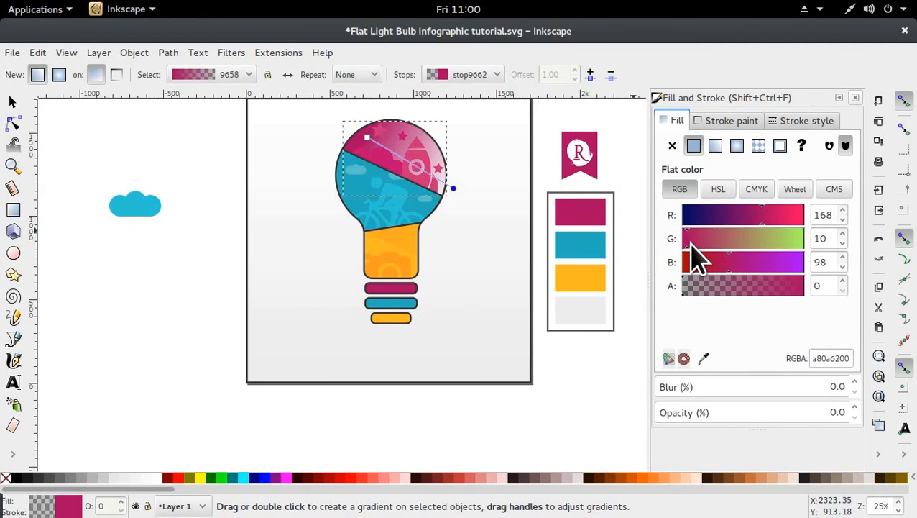
click(695, 244)
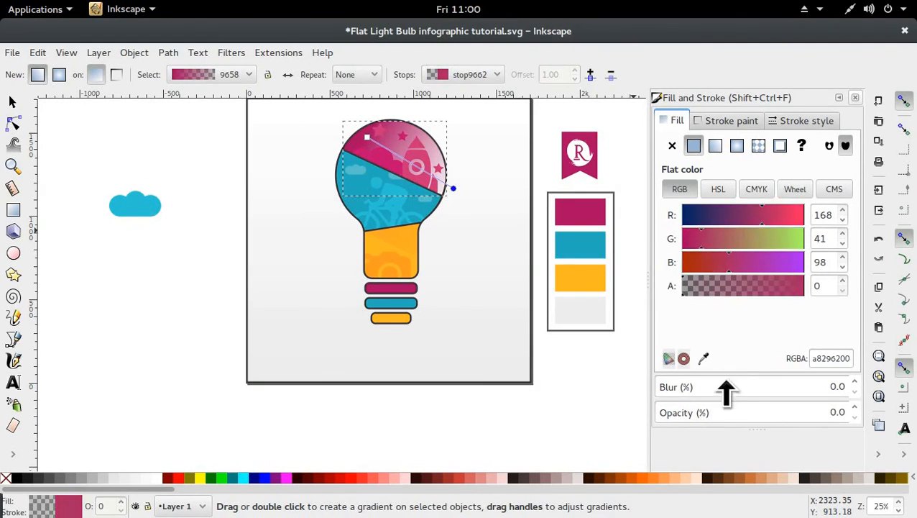
drag(719, 415, 873, 396)
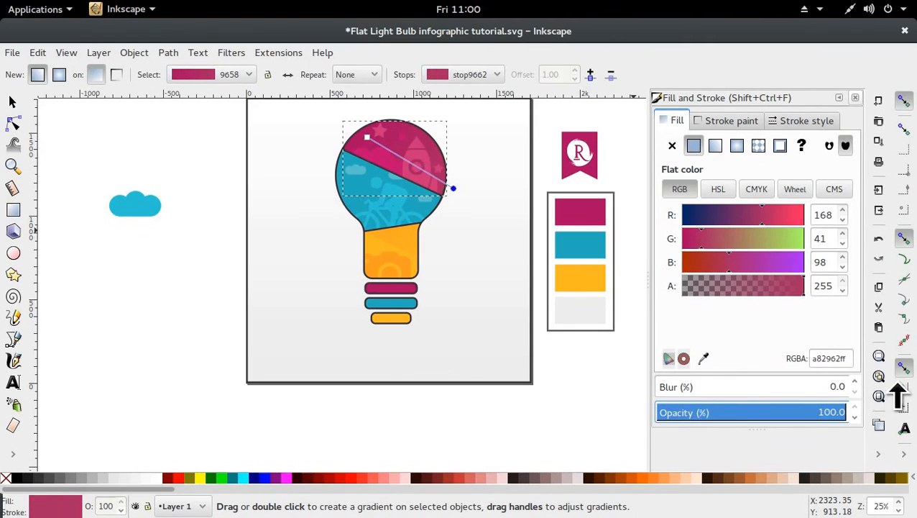
Step: Lighten the magenta gradient's lower-right stop, ending with an HSL lightness of 116 (RGBA af3966ff)
click(707, 243)
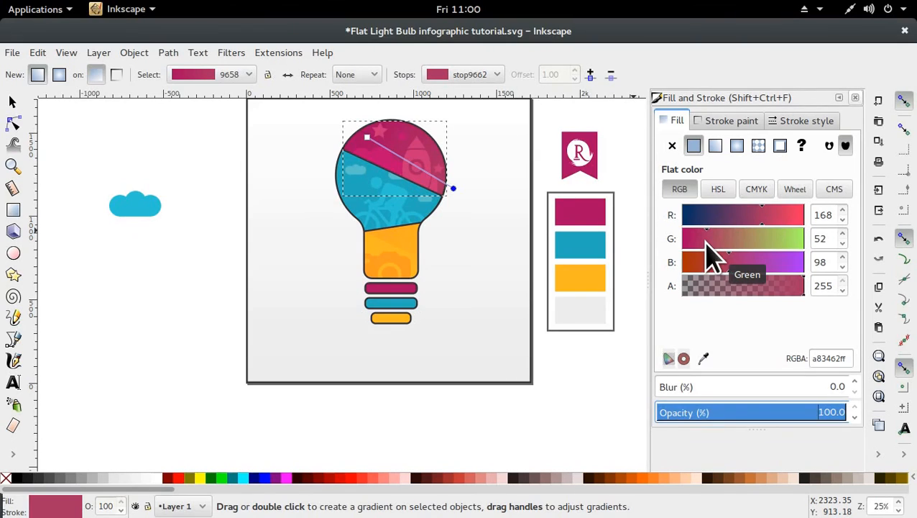
drag(707, 242, 708, 241)
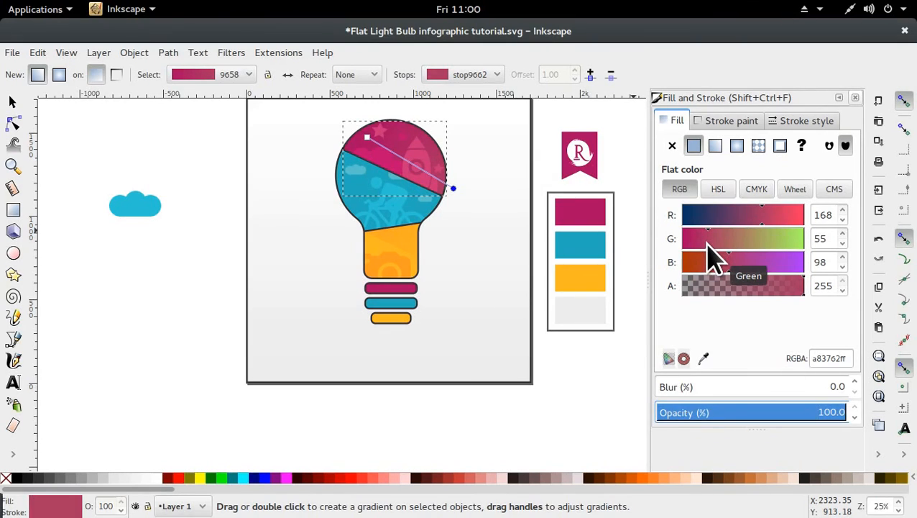
click(724, 190)
click(744, 263)
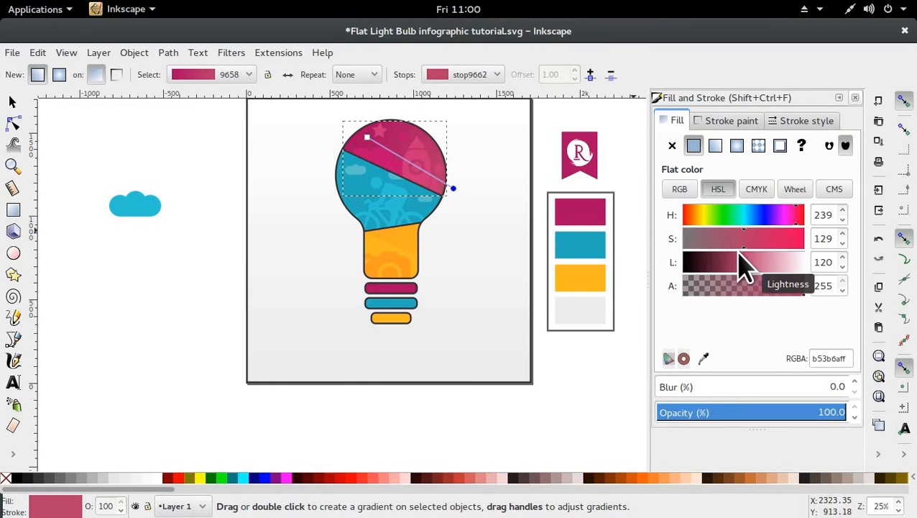
drag(738, 253, 738, 254)
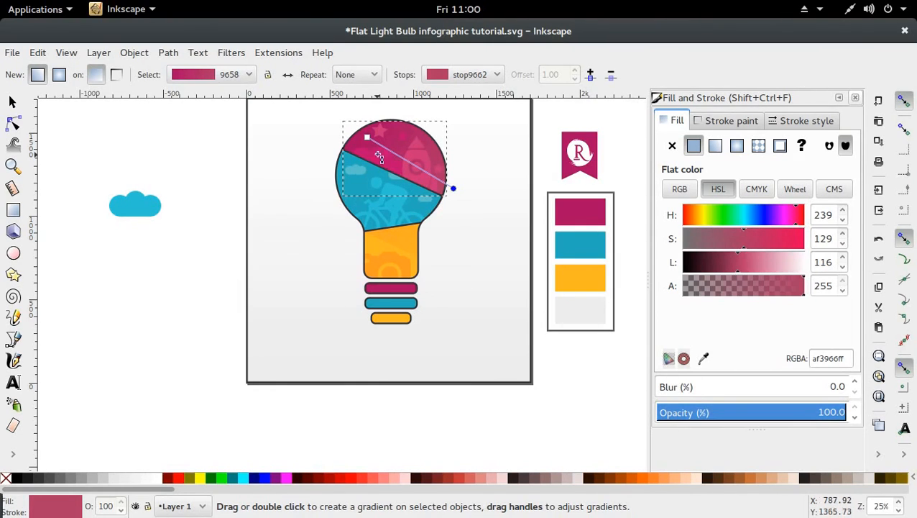
Step: Apply a linear gradient to the teal section running from its right side past its left edge, with a fully opaque end stop of RGBA 219ca8ff
click(363, 194)
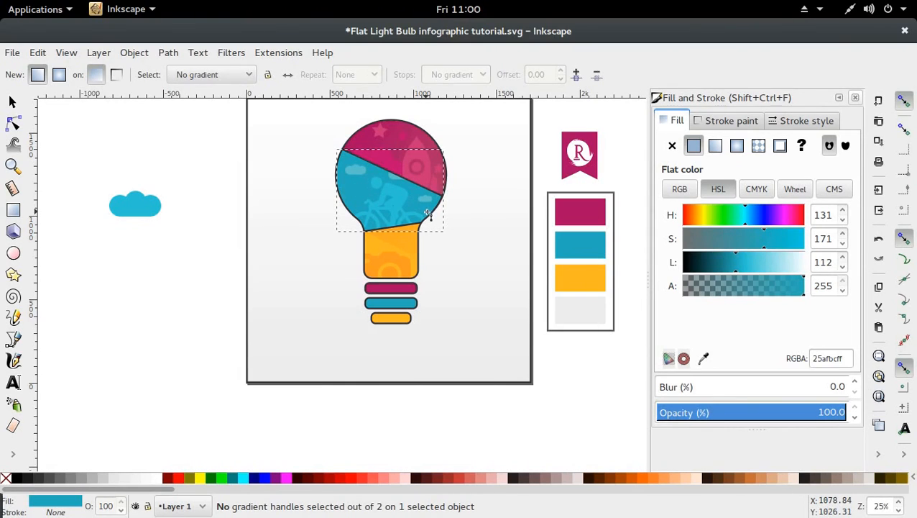
drag(427, 213, 345, 201)
drag(289, 183, 299, 184)
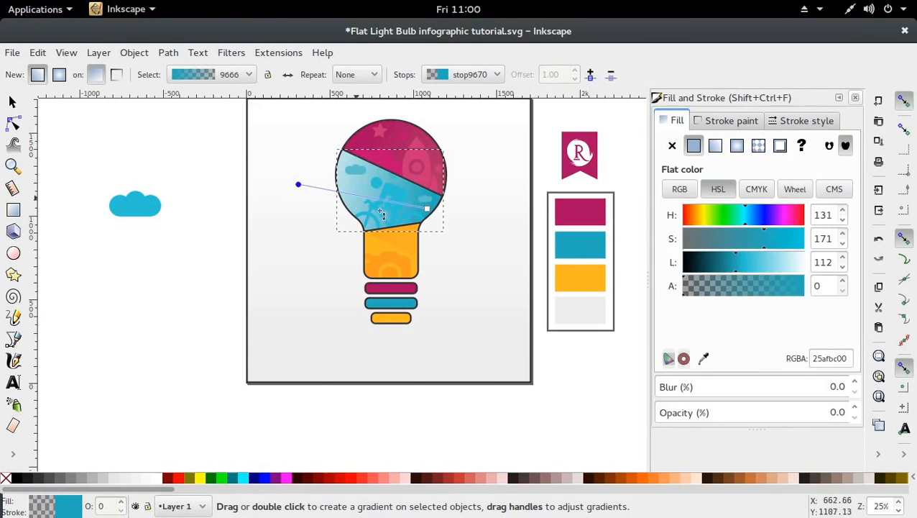
click(731, 253)
drag(731, 253, 729, 251)
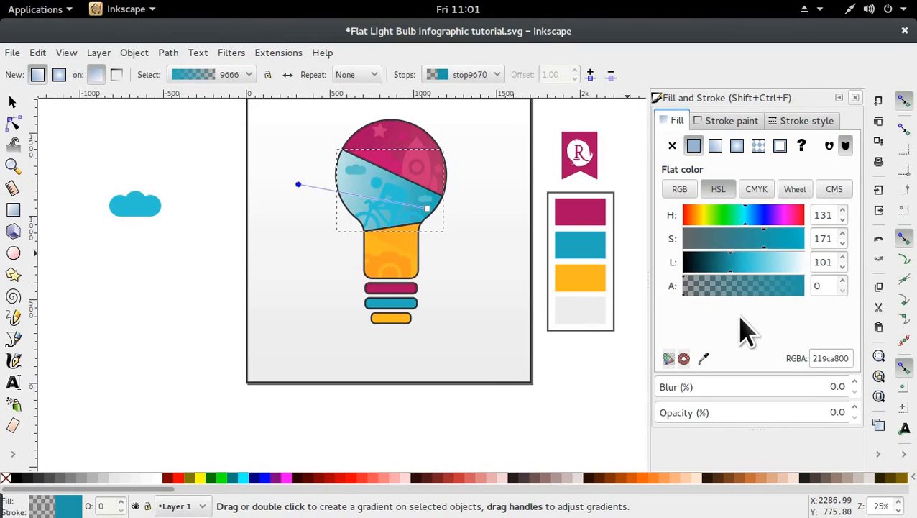
drag(745, 287, 822, 285)
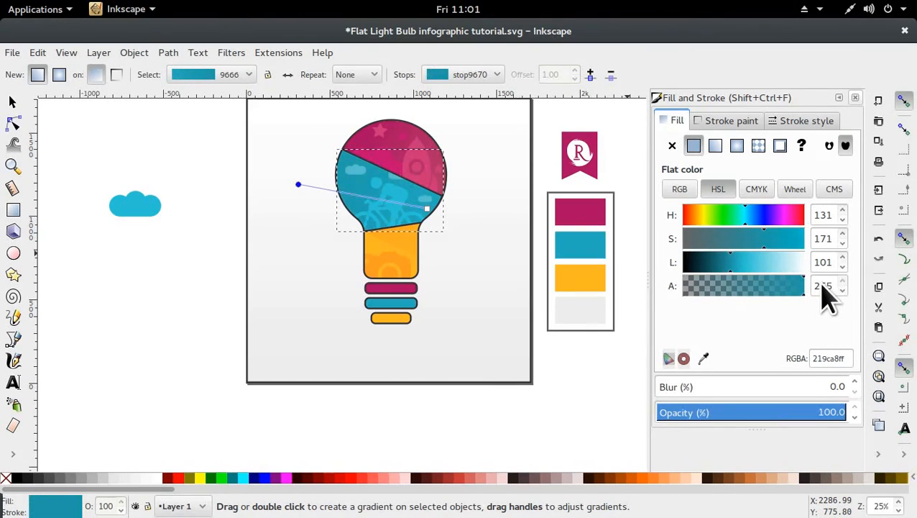
Step: Darken the teal gradient's left stop to an HSL lightness of 82, then set its green value to 127 (RGBA 1b7f89ff)
click(726, 263)
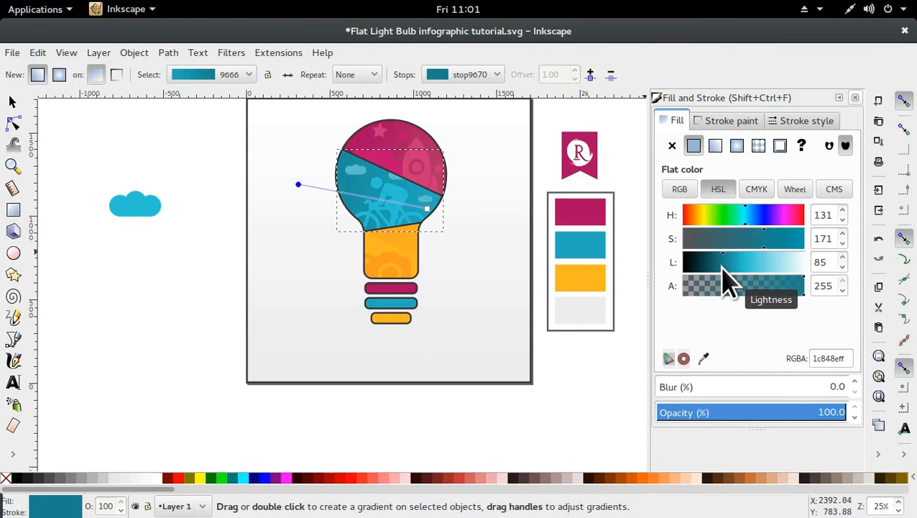
drag(722, 266, 720, 265)
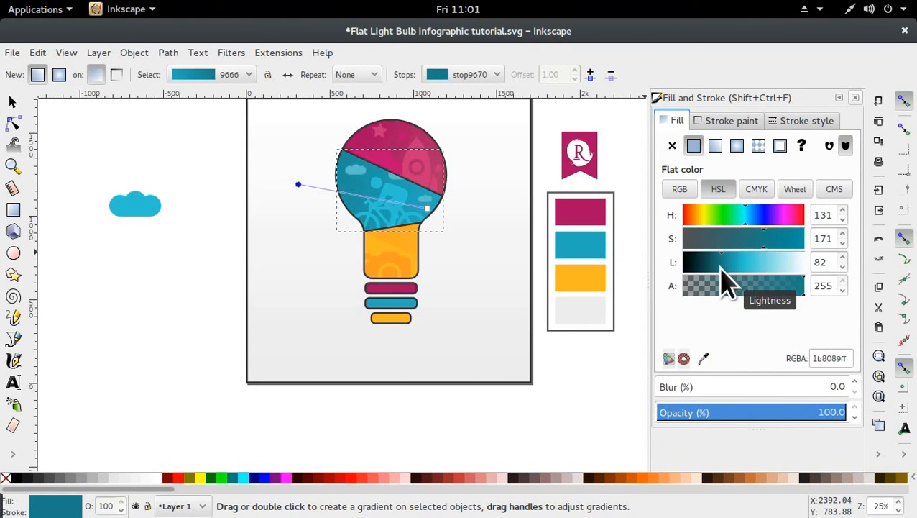
click(686, 190)
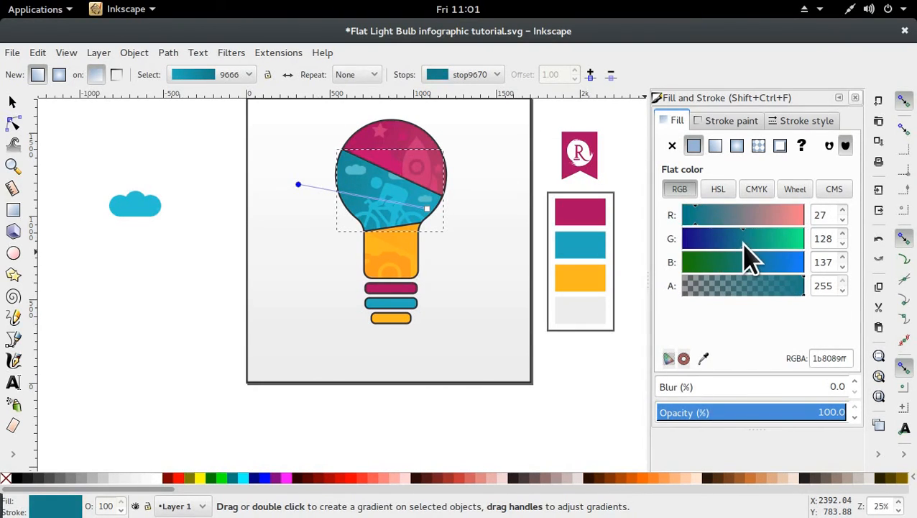
scroll(743, 245, down, 1)
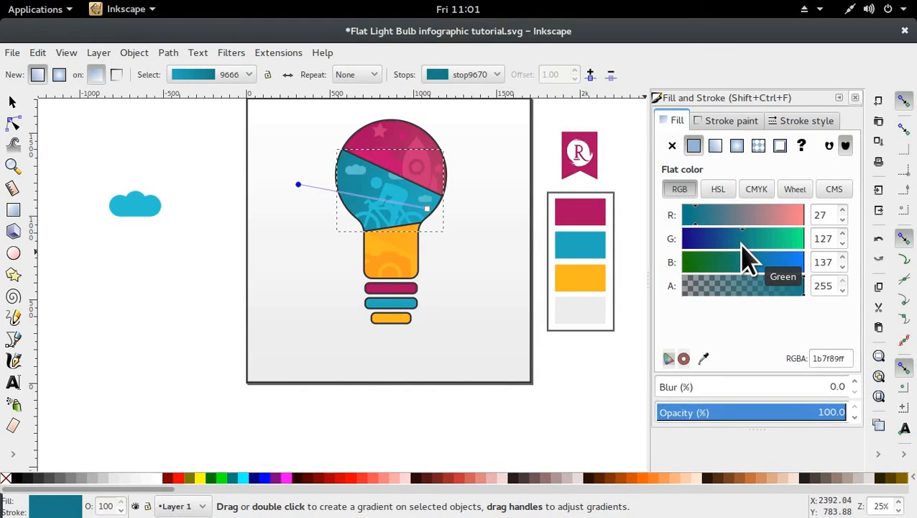
scroll(746, 259, down, 2)
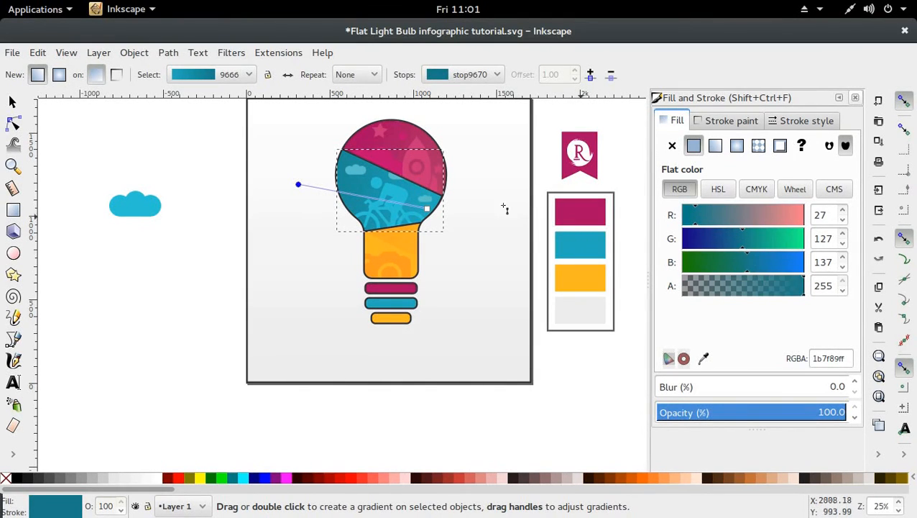
Step: Shorten the teal section's gradient by moving its left end handle slightly closer to the bulb, and deselect the section
click(12, 102)
click(267, 204)
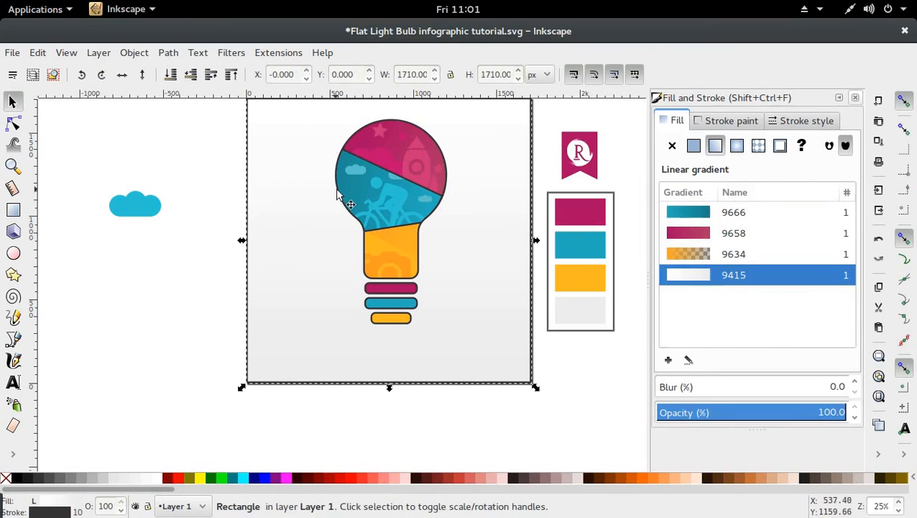
click(363, 198)
double_click(348, 203)
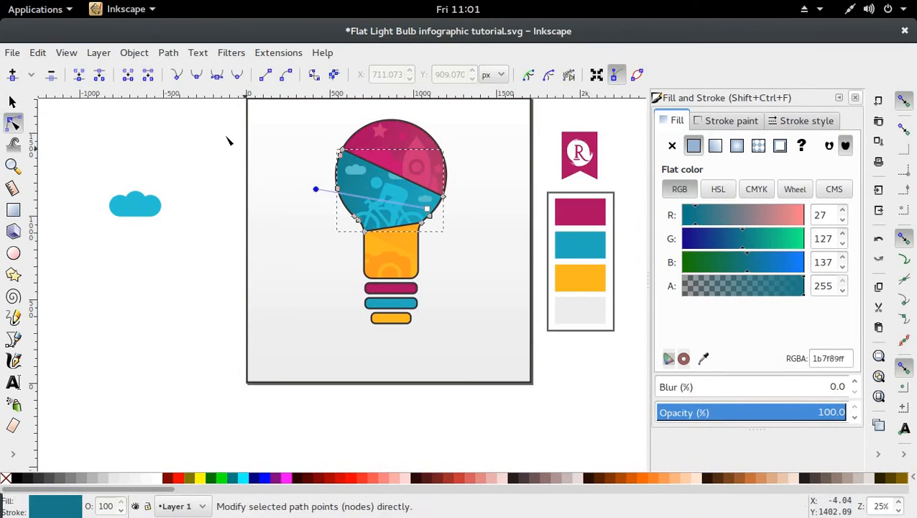
click(163, 131)
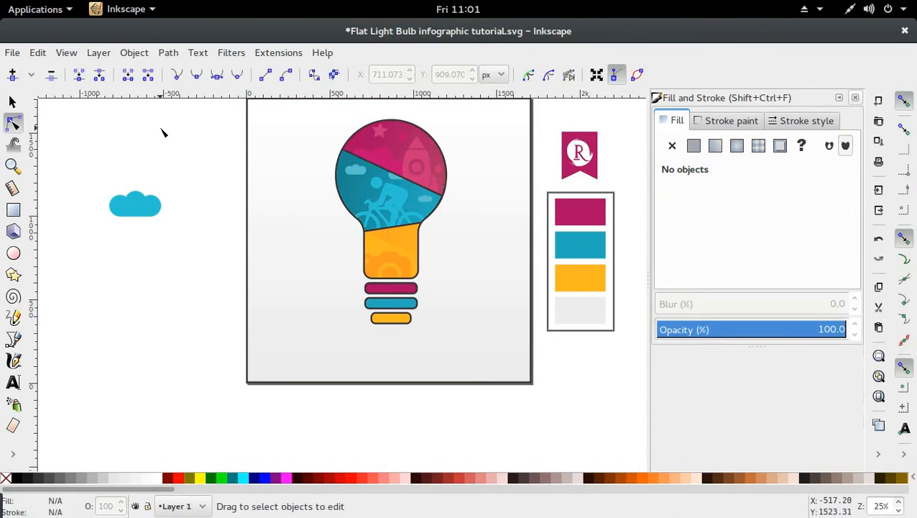
Step: Apply a short diagonal linear gradient to the orange neck, setting its lower-right stop to RGBA ff8724ff with 100% opacity
click(375, 251)
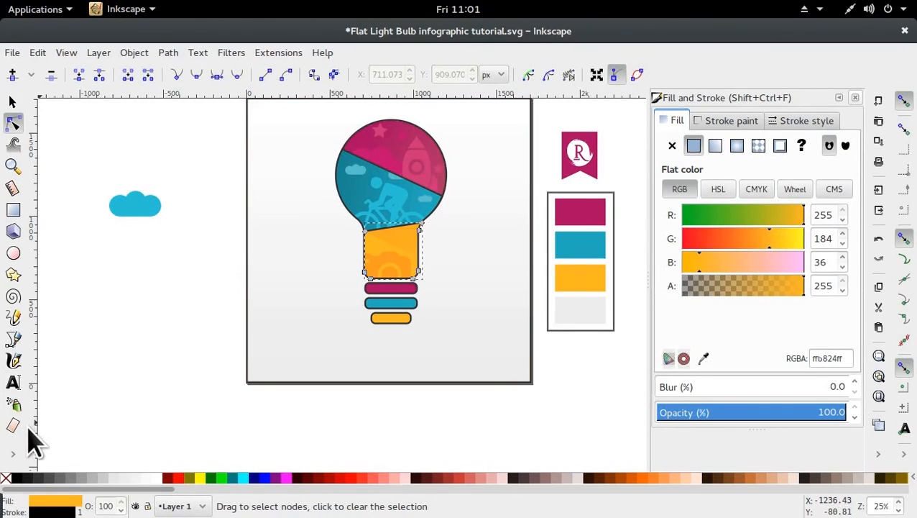
key(g)
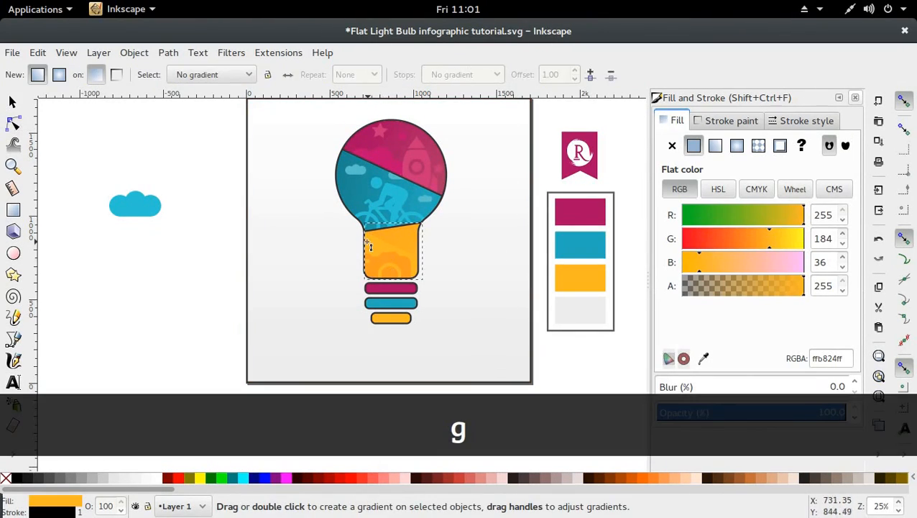
drag(369, 246, 451, 285)
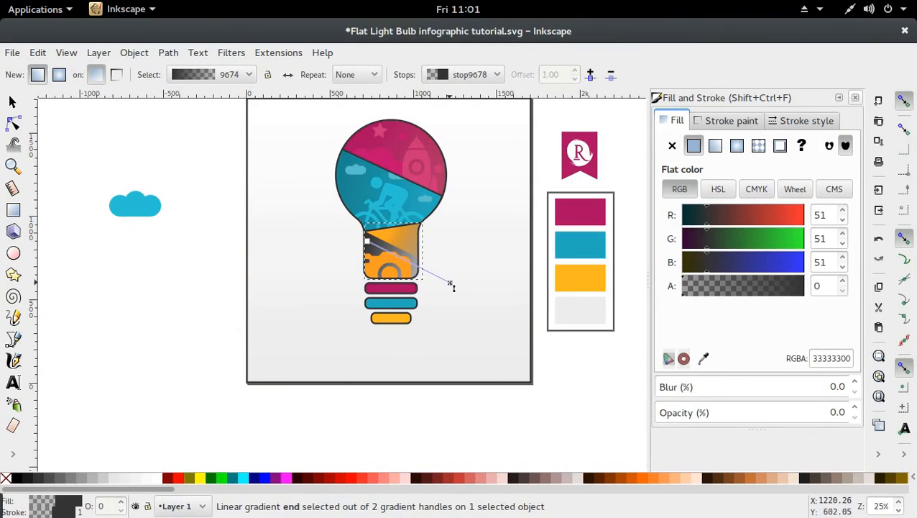
key(ctrl+z)
drag(380, 247, 421, 265)
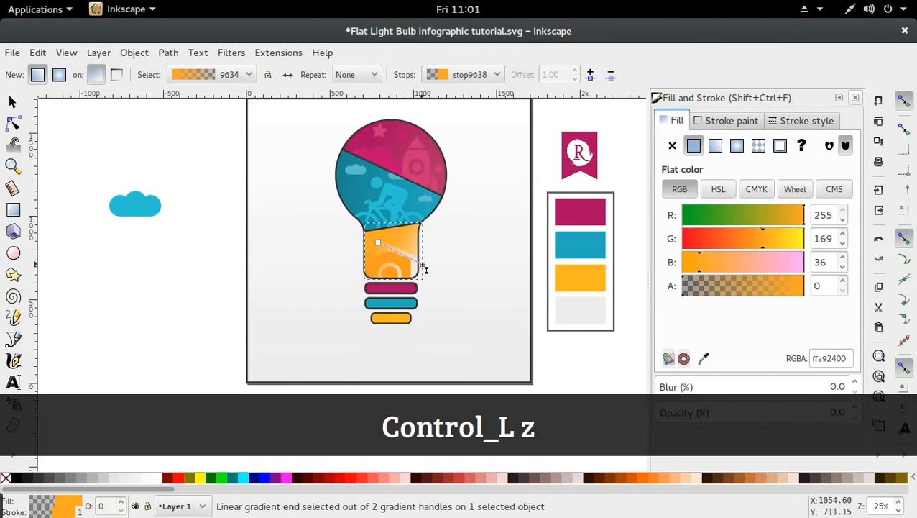
drag(765, 241, 748, 244)
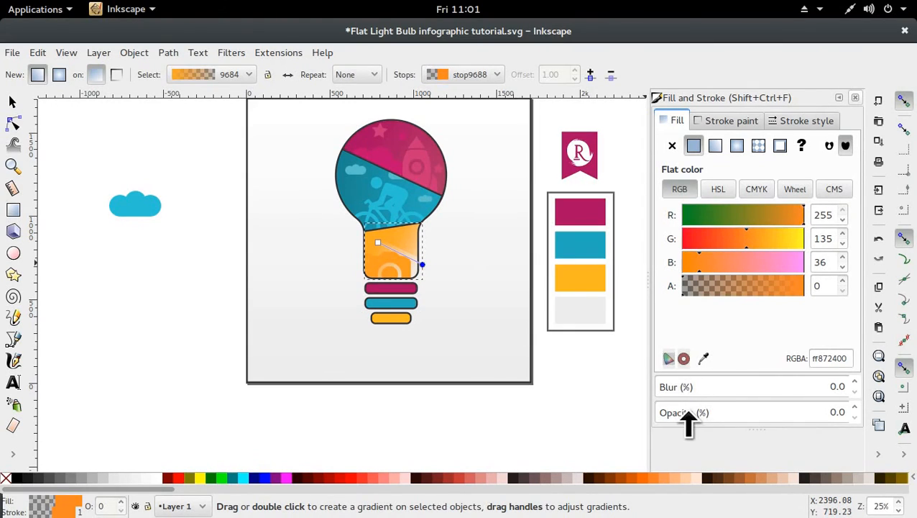
drag(689, 412, 859, 400)
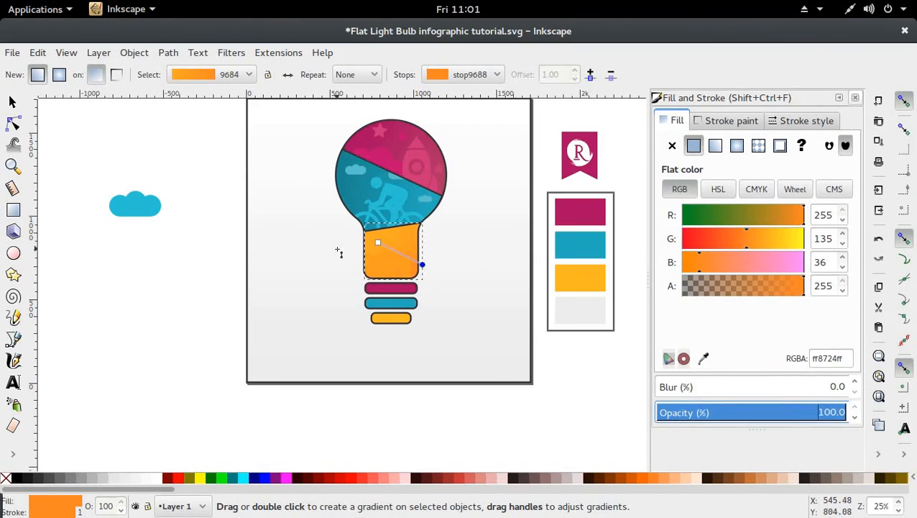
Step: Lighten the camera in the orange neck to an HSL lightness of about 183 (RGBA ffb76eff)
key(s)
key(d)
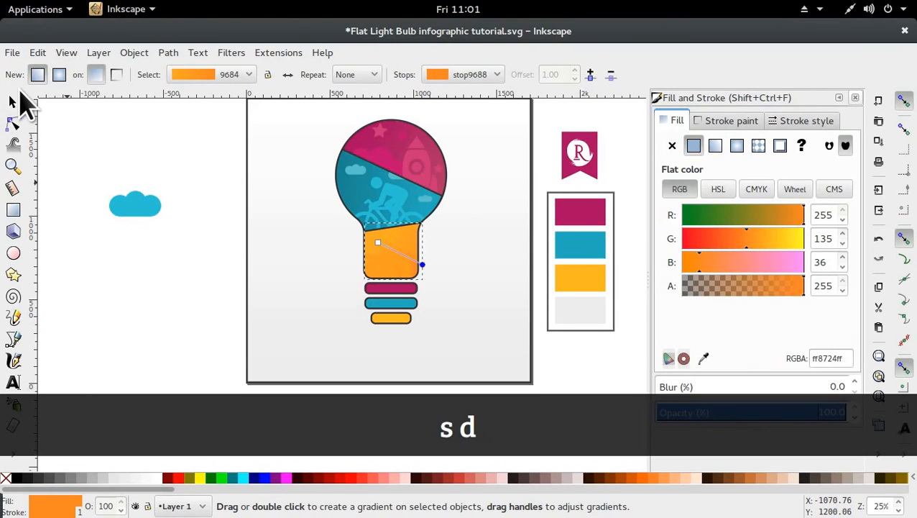
click(20, 97)
click(400, 263)
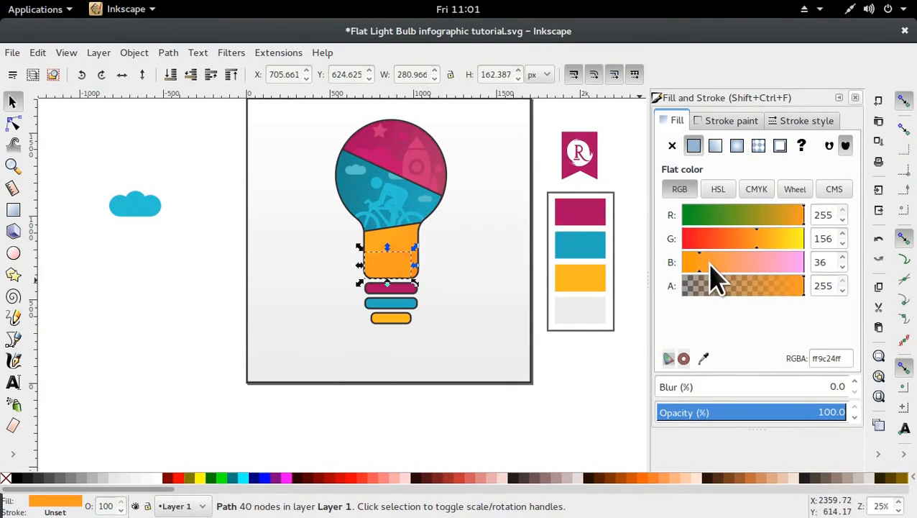
click(718, 189)
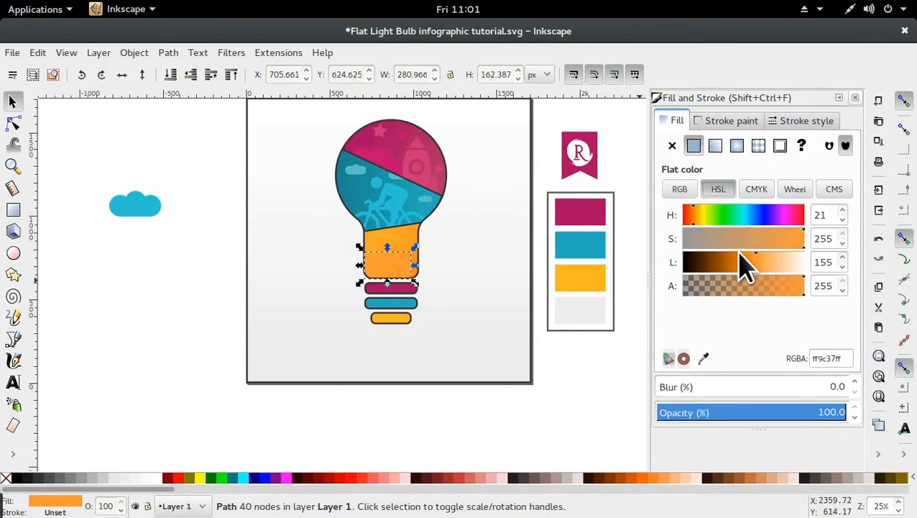
drag(762, 260, 774, 260)
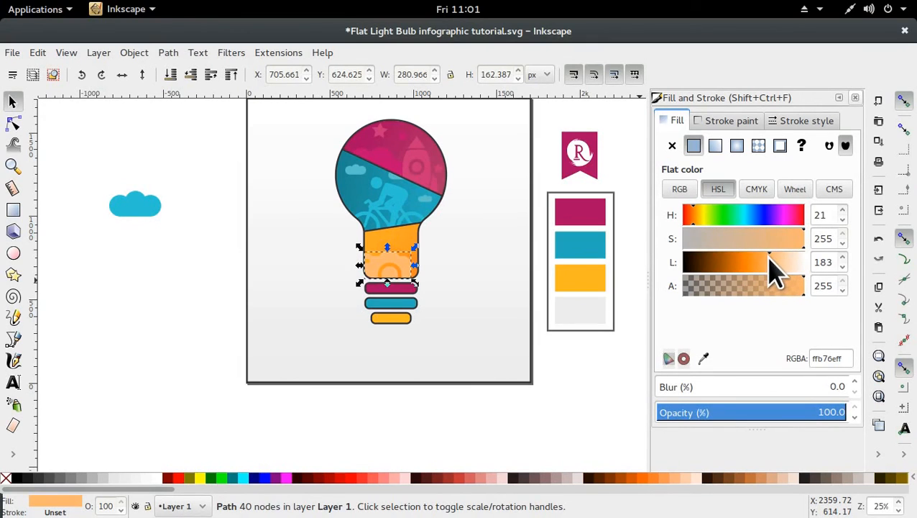
click(253, 291)
click(383, 259)
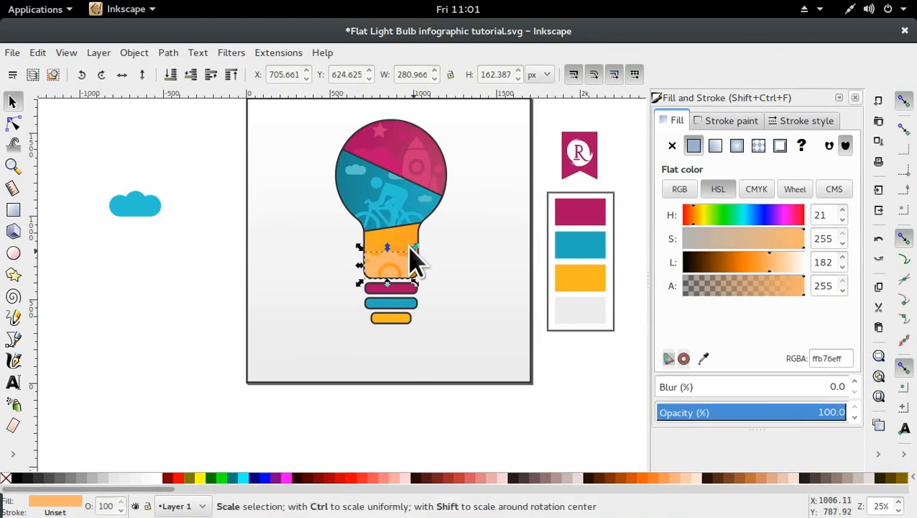
Step: Darken the cyclist in the teal section slightly by lowering its HSL lightness, and deselect it
click(397, 199)
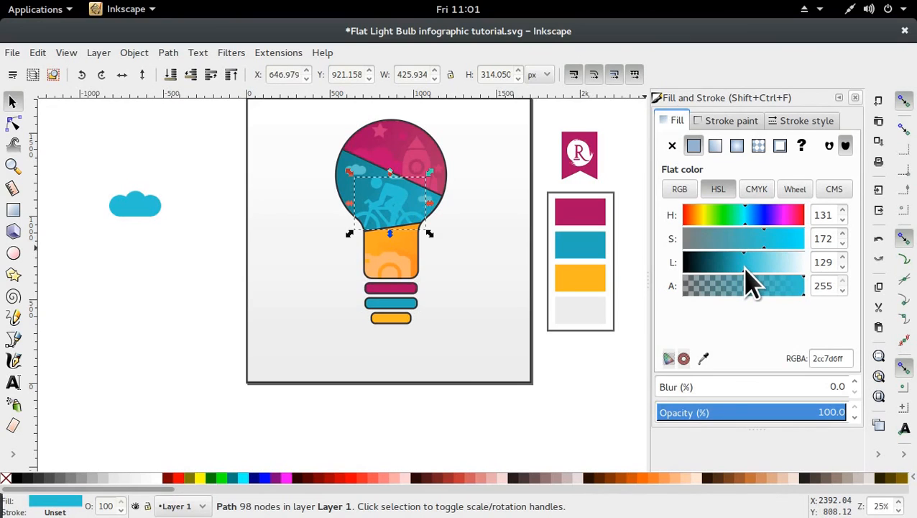
drag(744, 266, 736, 271)
click(543, 425)
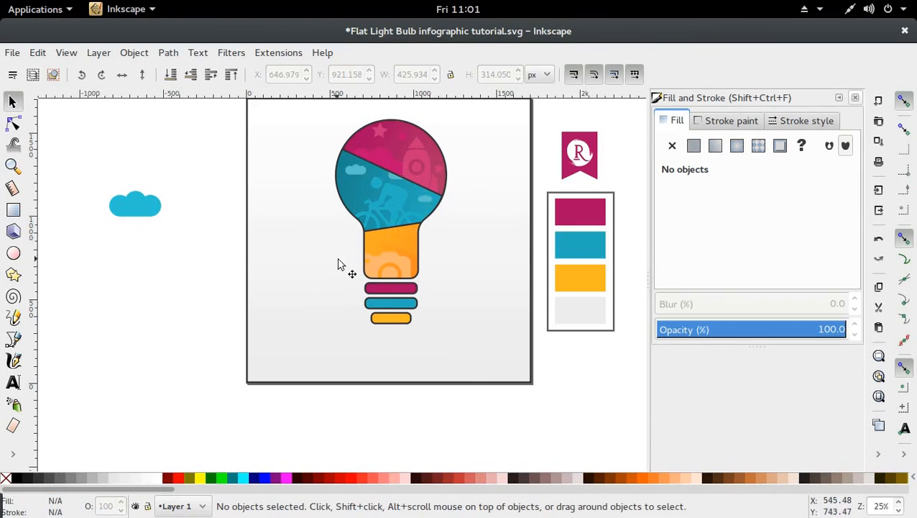
Step: Set the camera's HSL lightness to 171 (RGBA ffac58ff) and save the document
click(383, 259)
drag(768, 266, 764, 266)
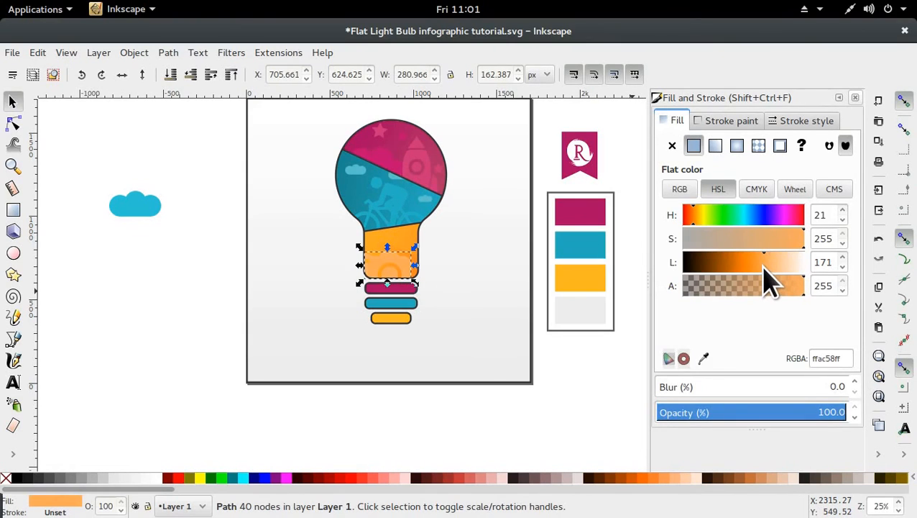
click(579, 350)
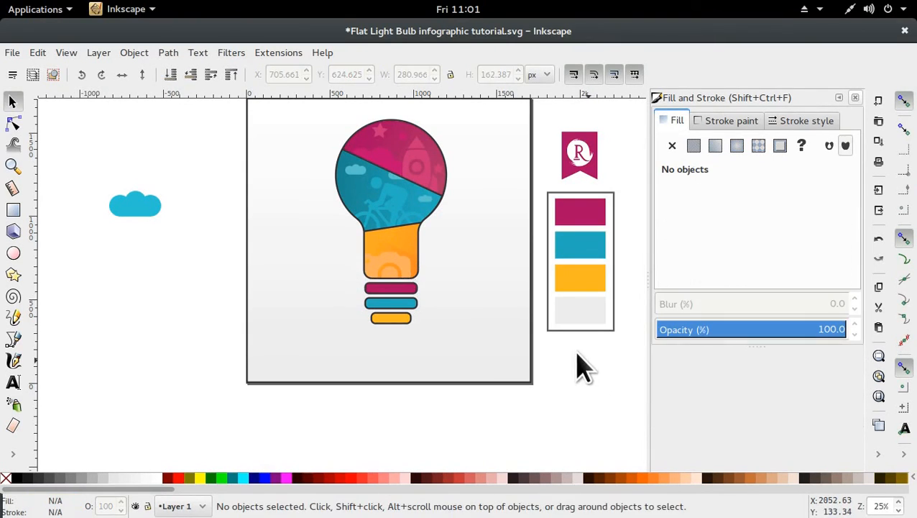
key(ctrl+s)
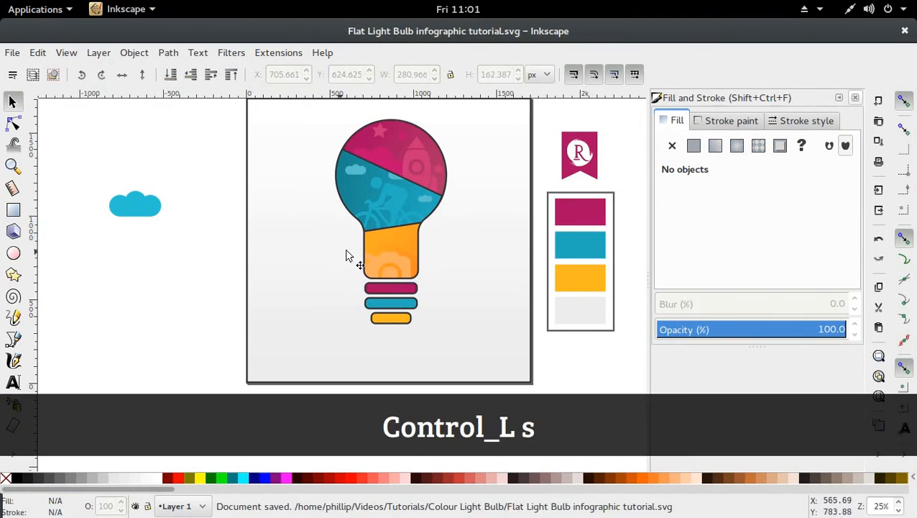
scroll(527, 300, up, 4)
scroll(527, 300, down, 4)
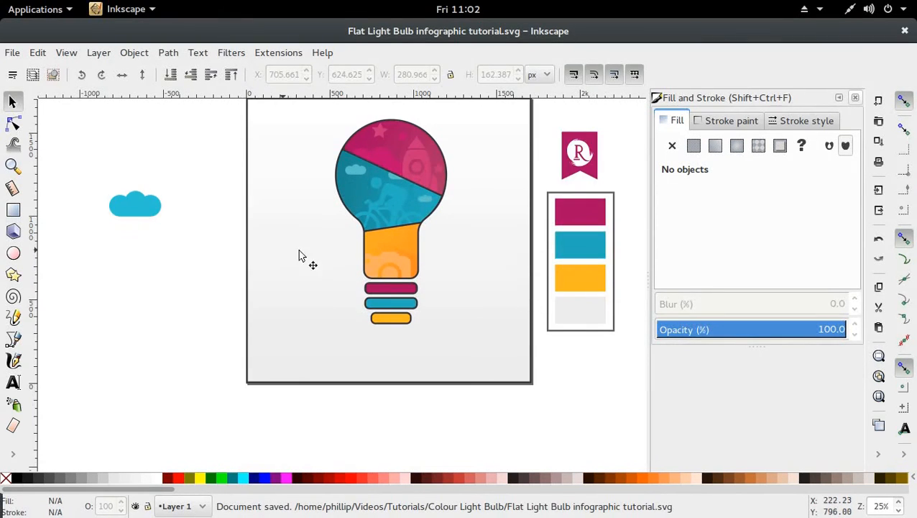
scroll(315, 238, up, 2)
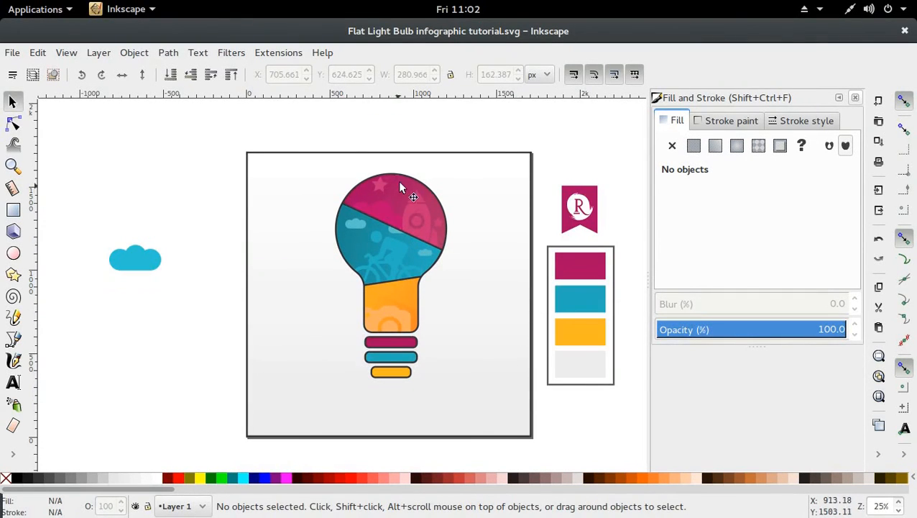
click(347, 246)
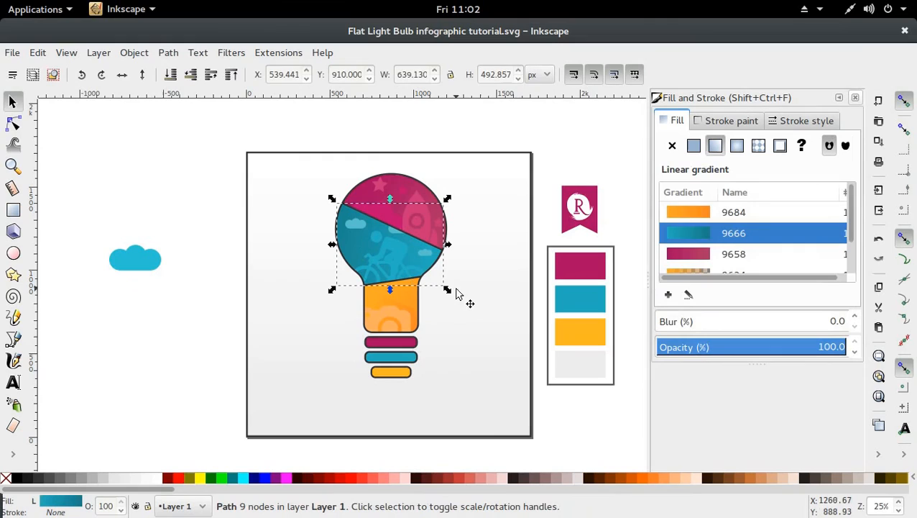
click(410, 307)
Step: Delete the spare teal cloud lying outside the page beside the light bulb and save the document
key(ctrl)
key(ctrl+s)
click(183, 218)
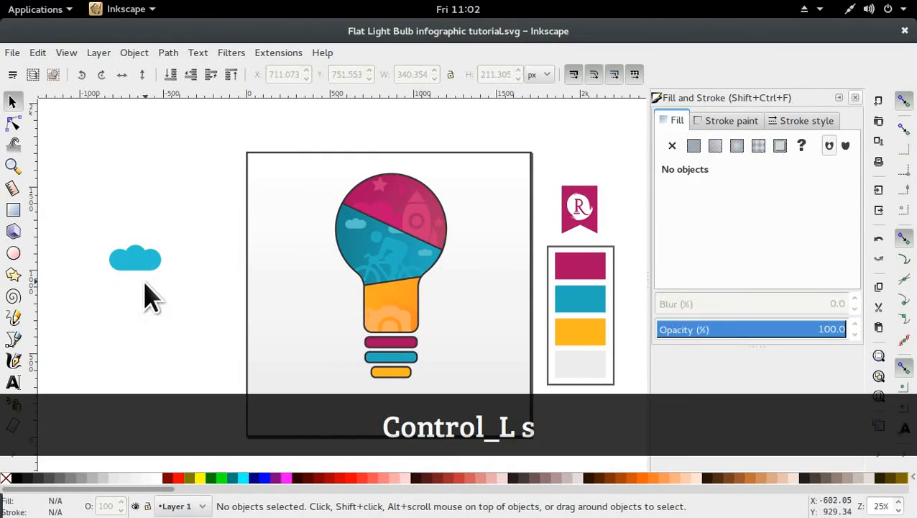
key(ctrl)
drag(140, 269, 139, 220)
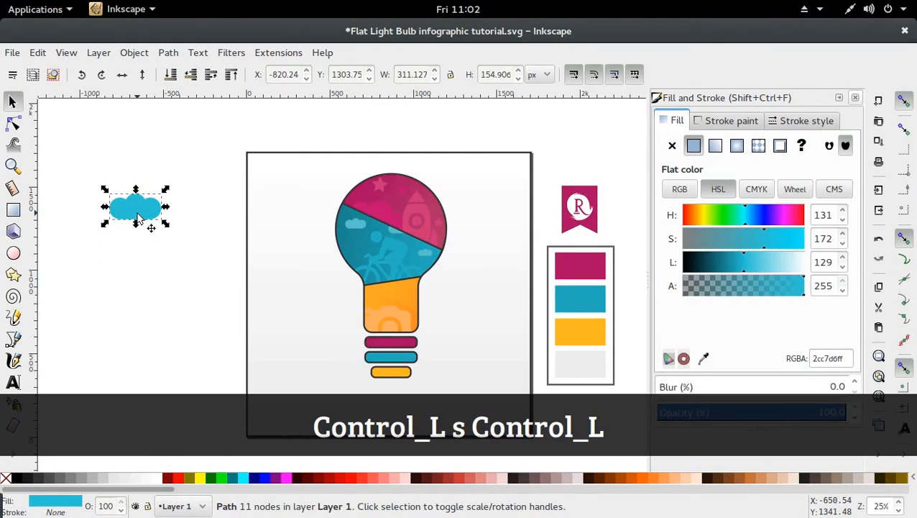
key(Delete)
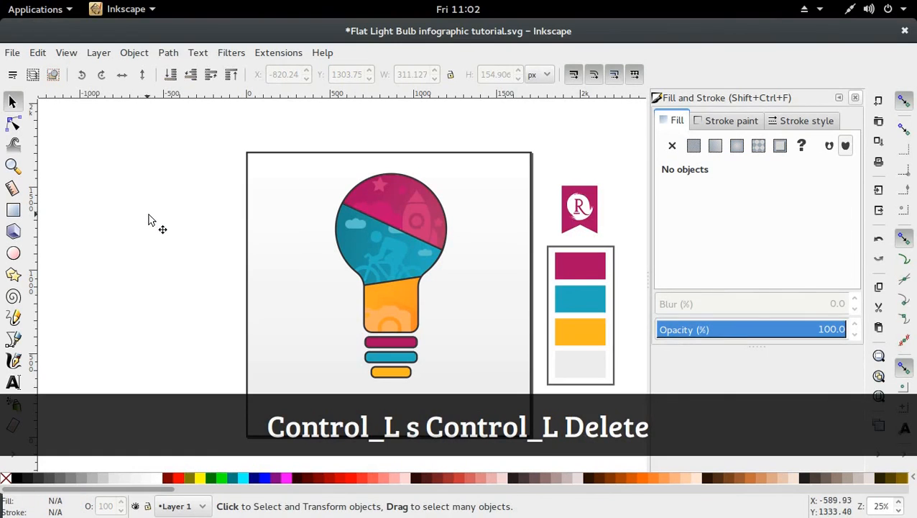
key(ctrl+s)
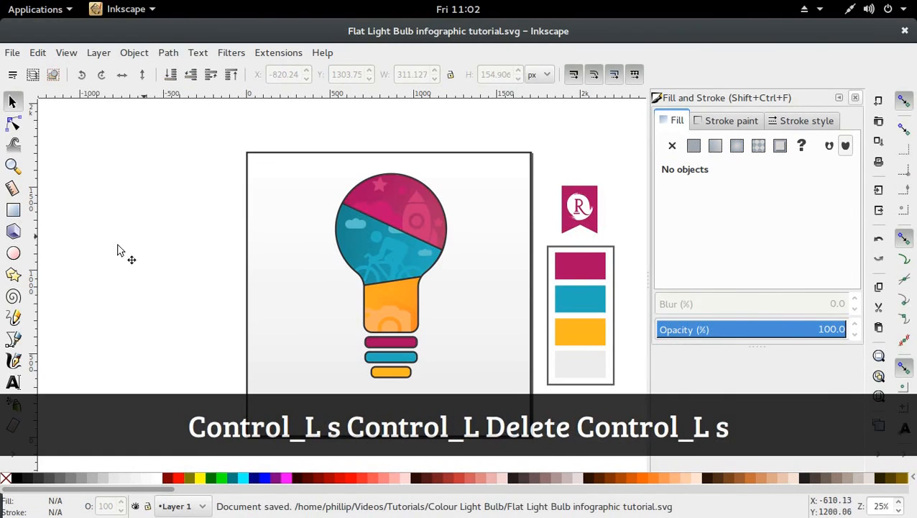
Step: Draw a straight horizontal callout line about 154 px long outward from the bulb's left edge at the teal section
click(14, 339)
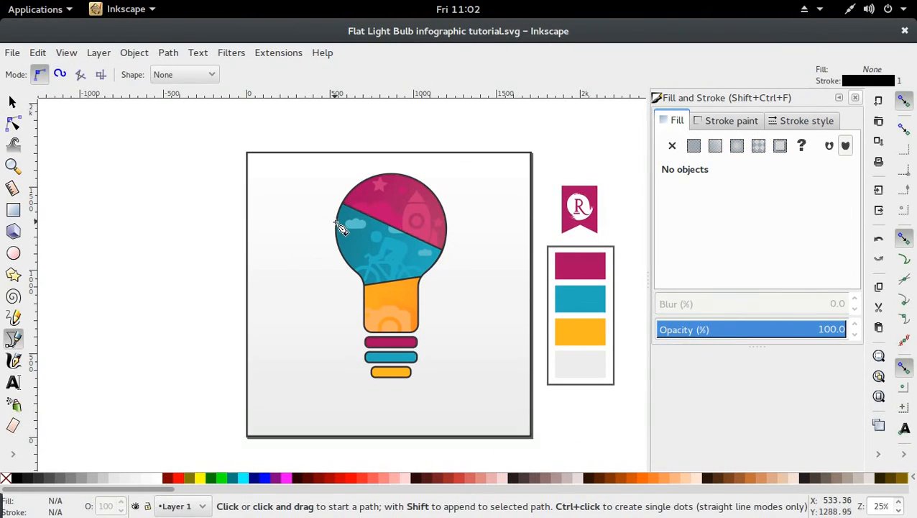
click(335, 222)
key(ctrl)
double_click(310, 222)
key(s)
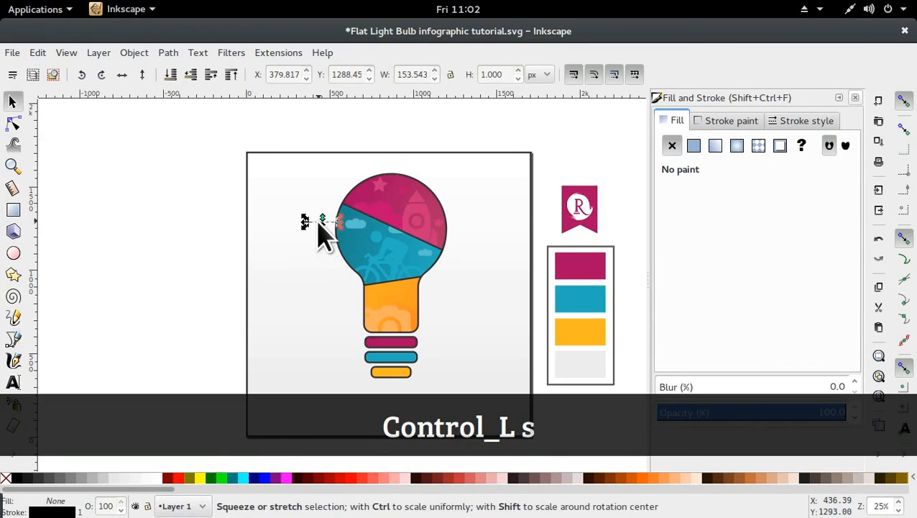
Step: Duplicate the callout line twice, placing the copies at the right edges of the magenta section and the orange neck
key(ctrl+d)
mouse_move(325, 224)
mouse_down()
mouse_move(431, 273)
mouse_move(432, 307)
mouse_move(454, 217)
mouse_up()
key(ctrl+d)
scroll(458, 255, down, 1)
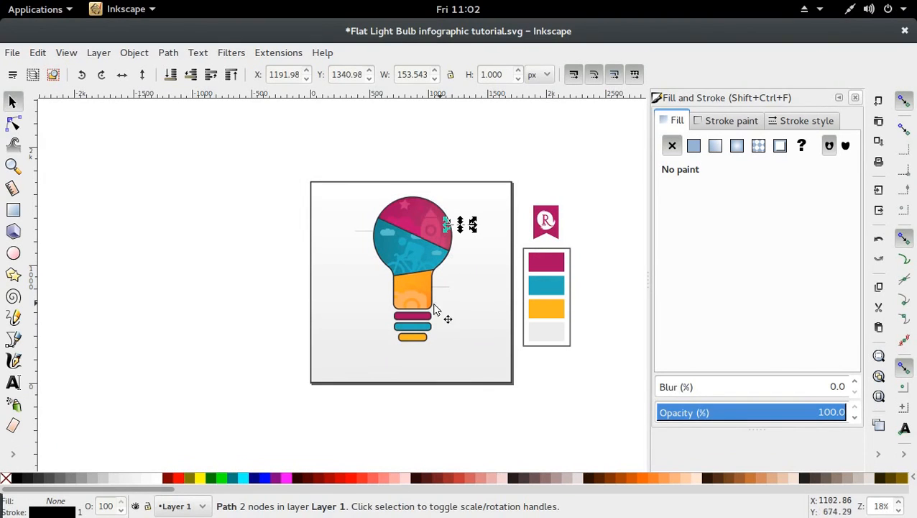
Step: Set the HSL lightness of the orange neck gradient's lower-right stop to 142 (RGBA ff831cff)
click(396, 286)
key(n)
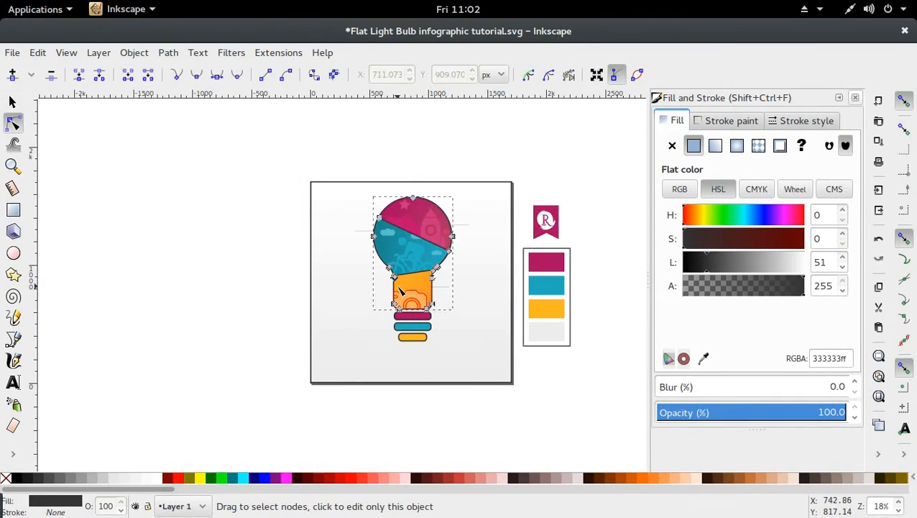
click(410, 291)
click(407, 289)
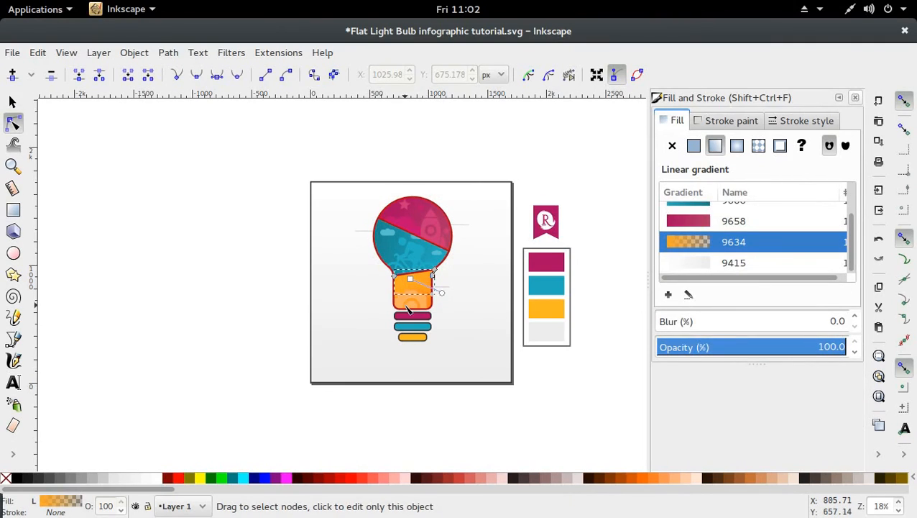
ctrl+scroll(404, 287, up, 2)
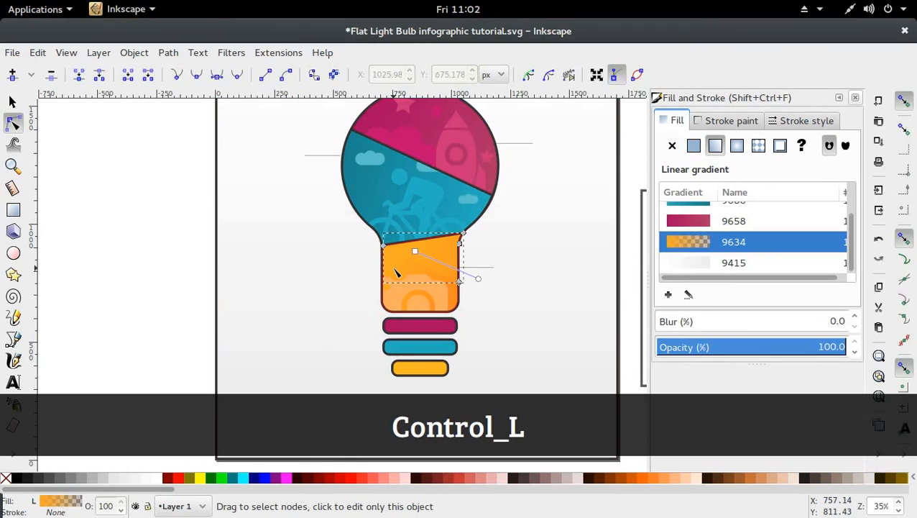
click(397, 269)
click(465, 294)
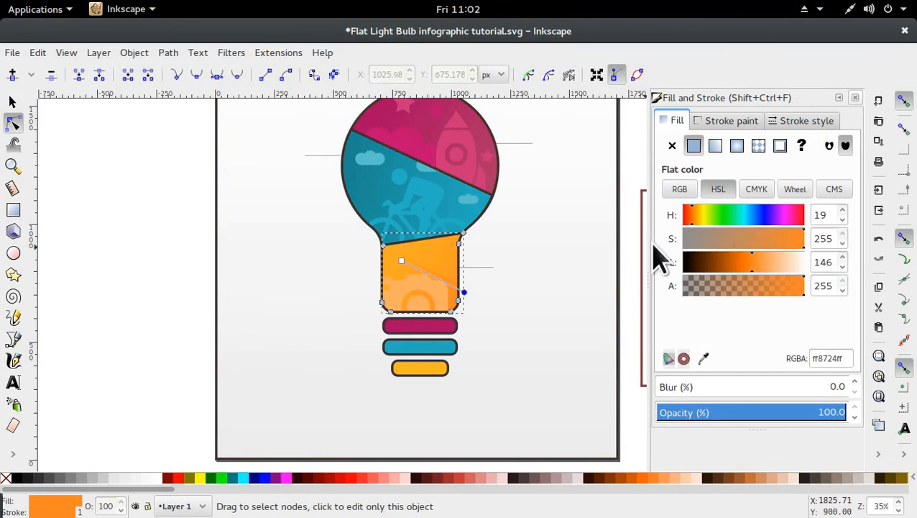
click(761, 262)
drag(763, 261, 749, 262)
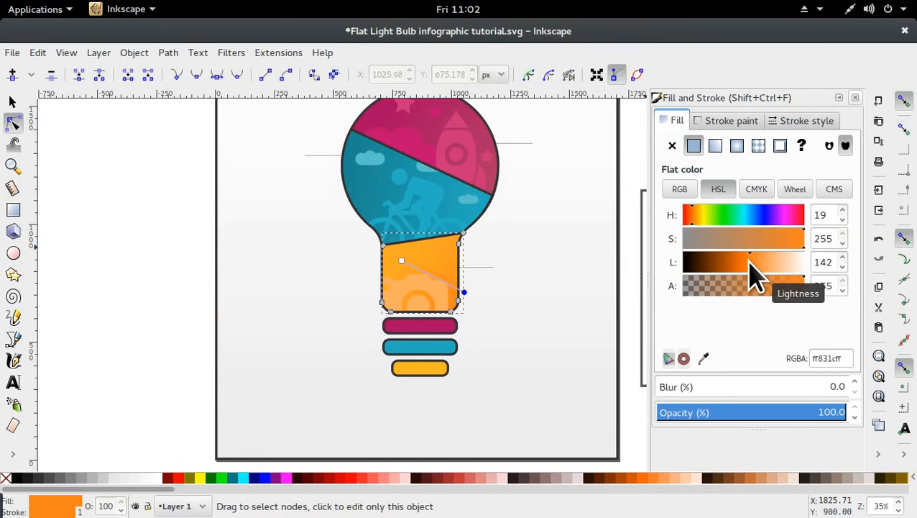
Step: Try an HSL lightness of 159 on the orange neck gradient's upper-left stop and undo that change
click(403, 263)
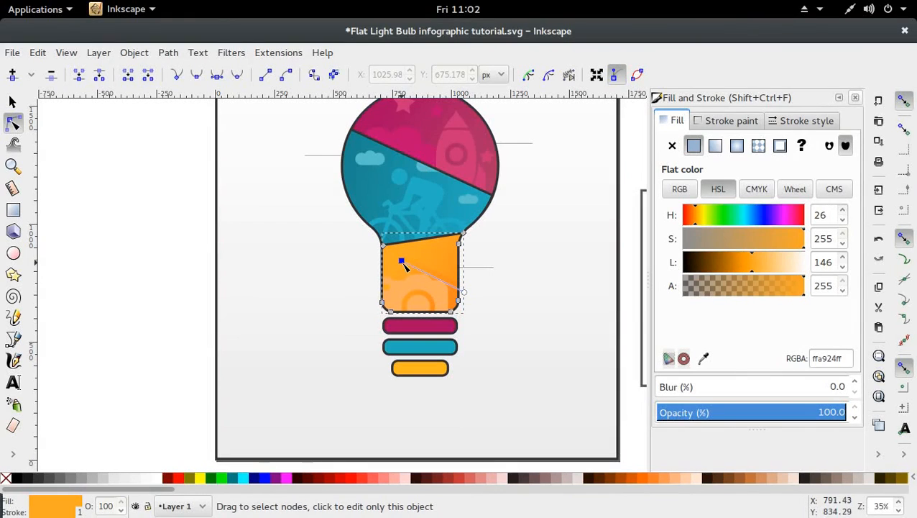
click(759, 265)
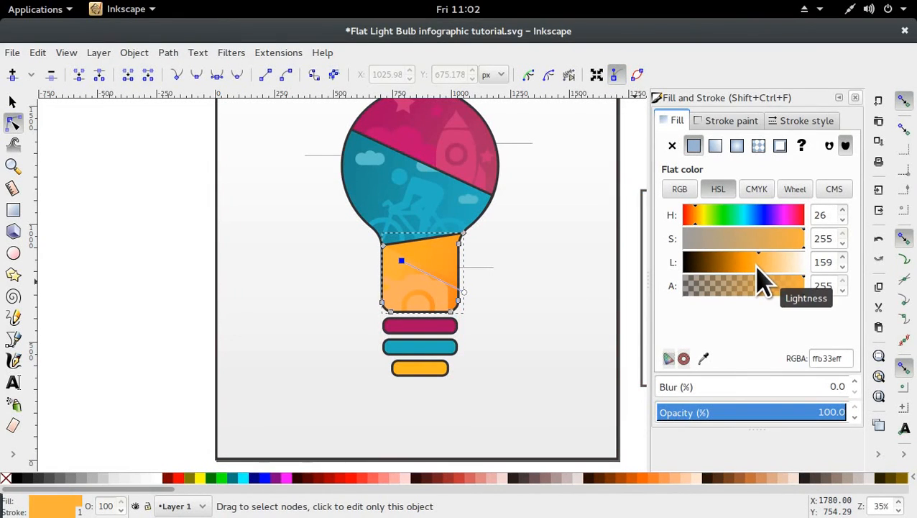
click(100, 281)
scroll(156, 266, down, 2)
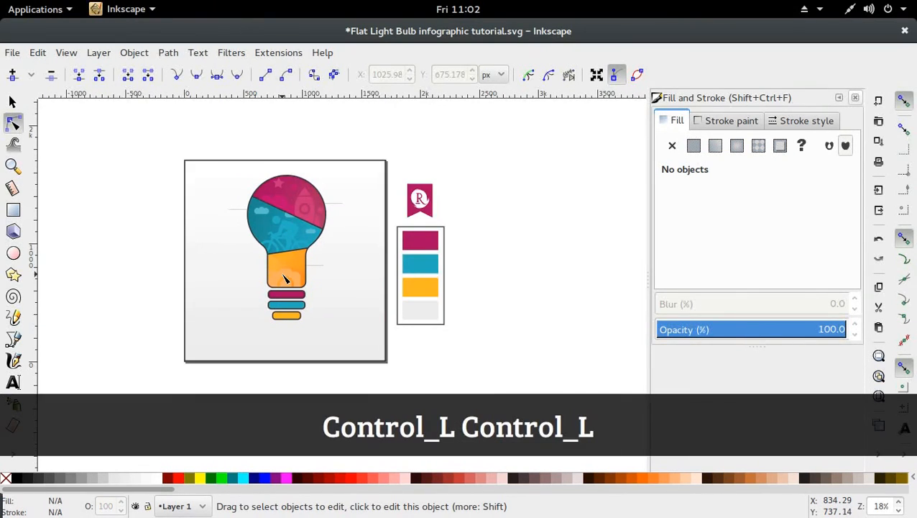
scroll(285, 279, up, 1)
key(ctrl+z)
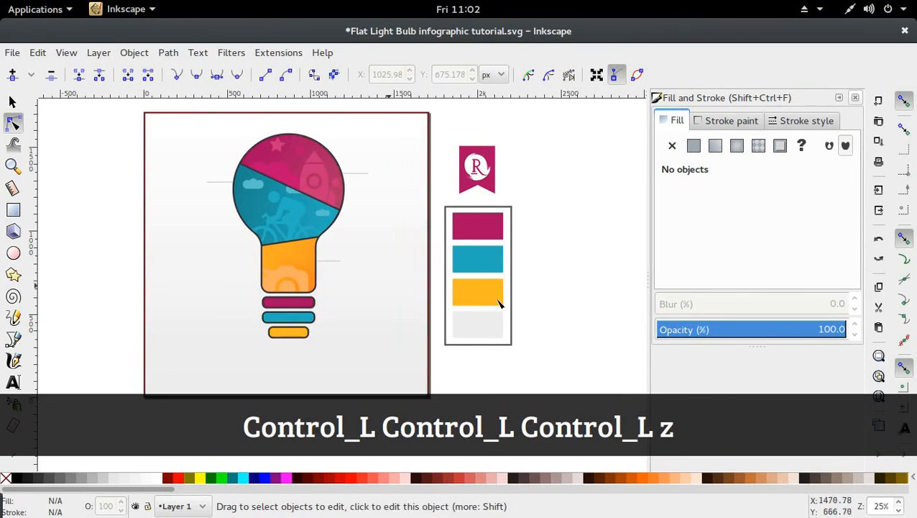
Step: Set the stroke width of all three callout lines to 10 px and deselect them
click(363, 173)
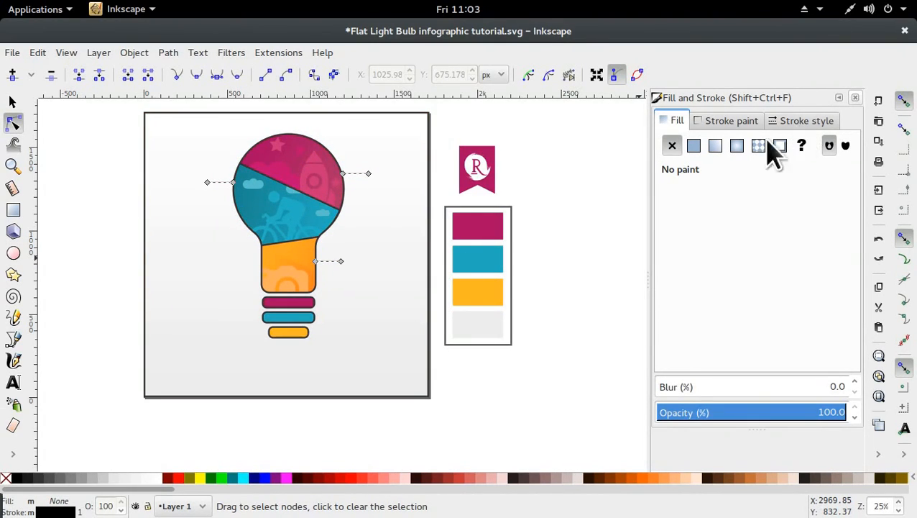
click(808, 121)
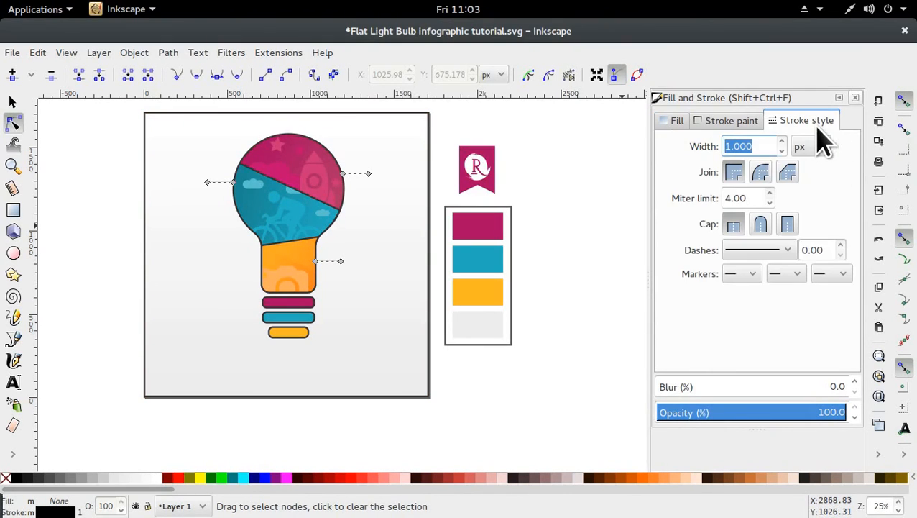
text(1)
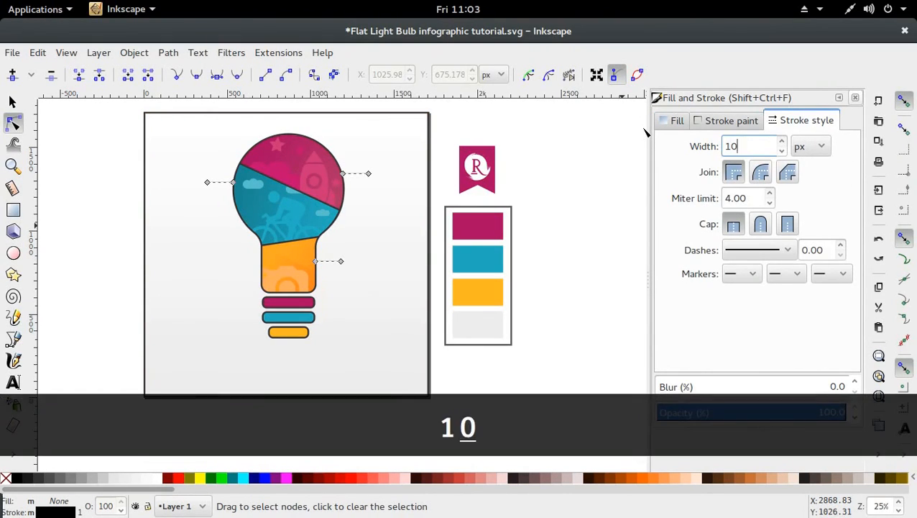
text(0)
key(Return)
click(570, 185)
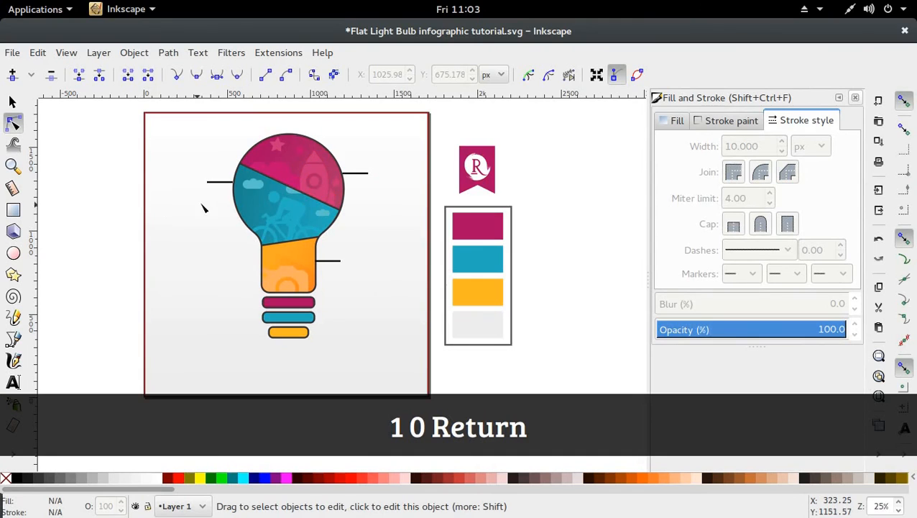
Step: Colour the strokes of the two callout lines right of the bulb 80% Gray, undoing the mistaken fill
shift+click(358, 173)
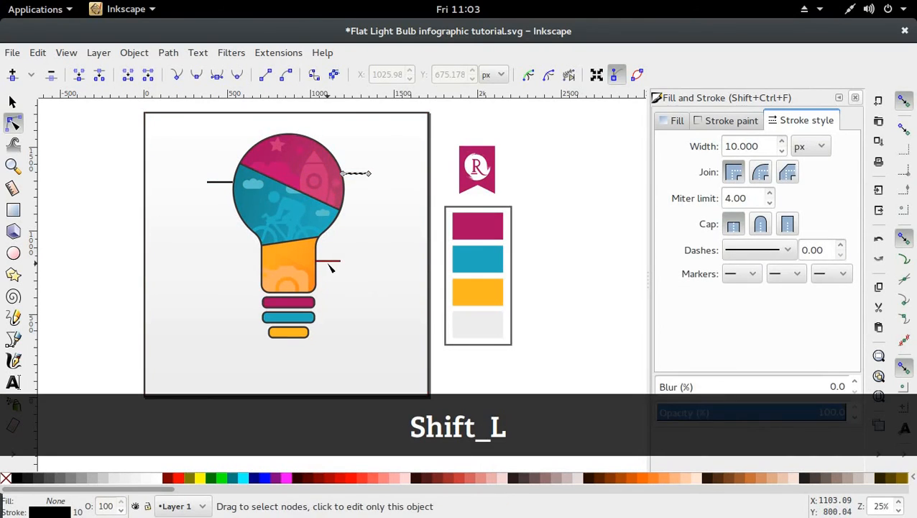
shift+click(330, 264)
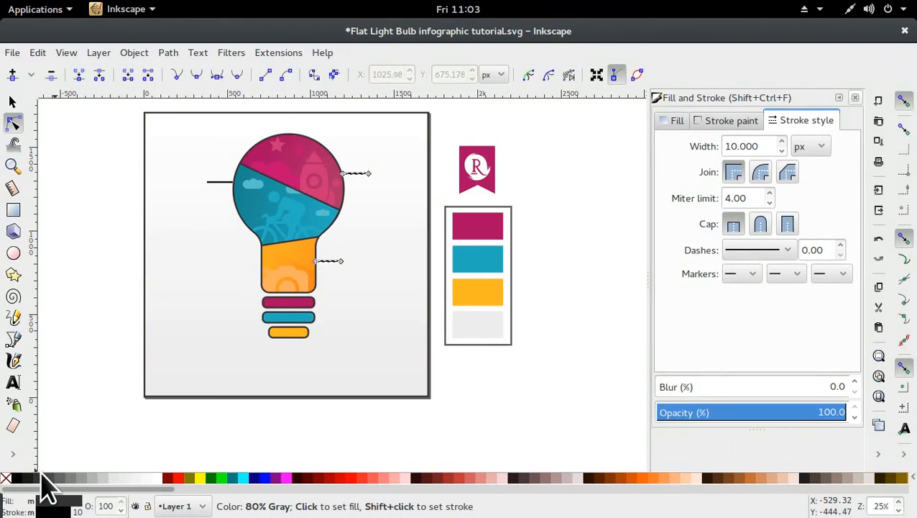
key(ctrl+z)
key(shift)
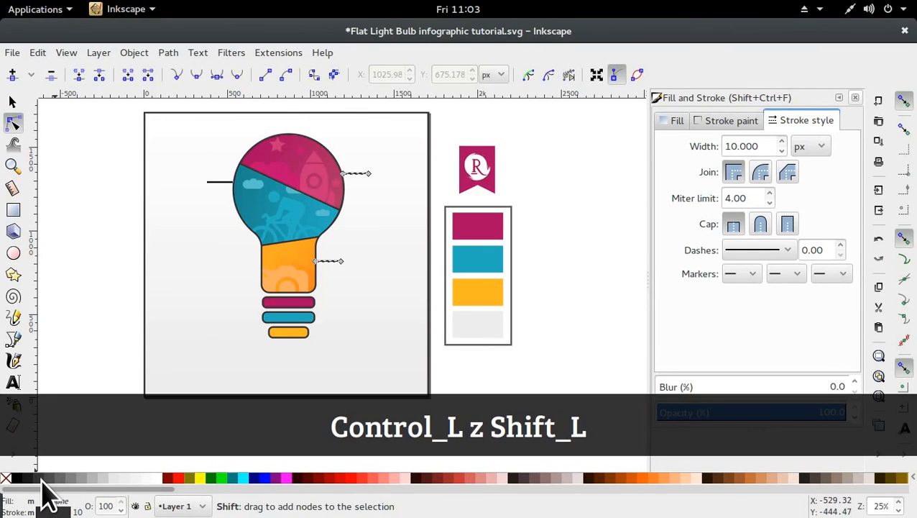
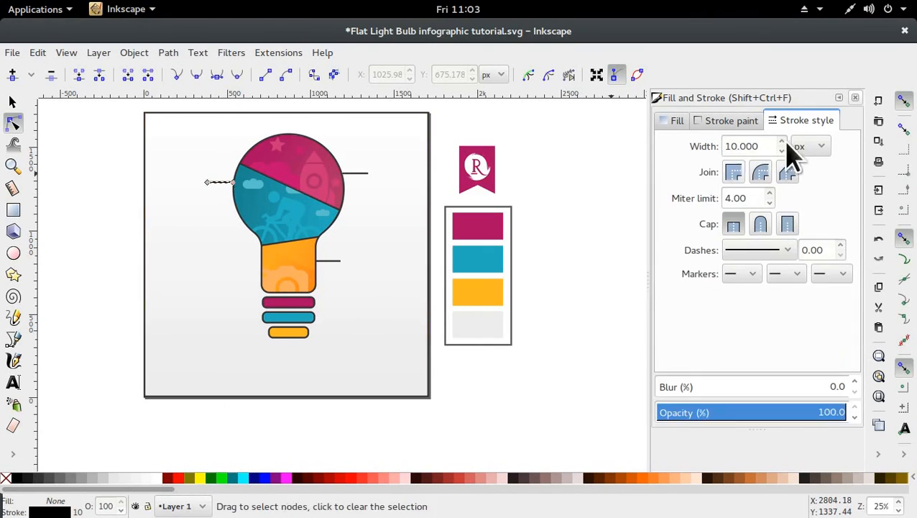
Step: Nudge each of the three callout lines slightly inward to meet the bulb's outline, and save the document
key(s)
key(alt)
key(alt+Right)
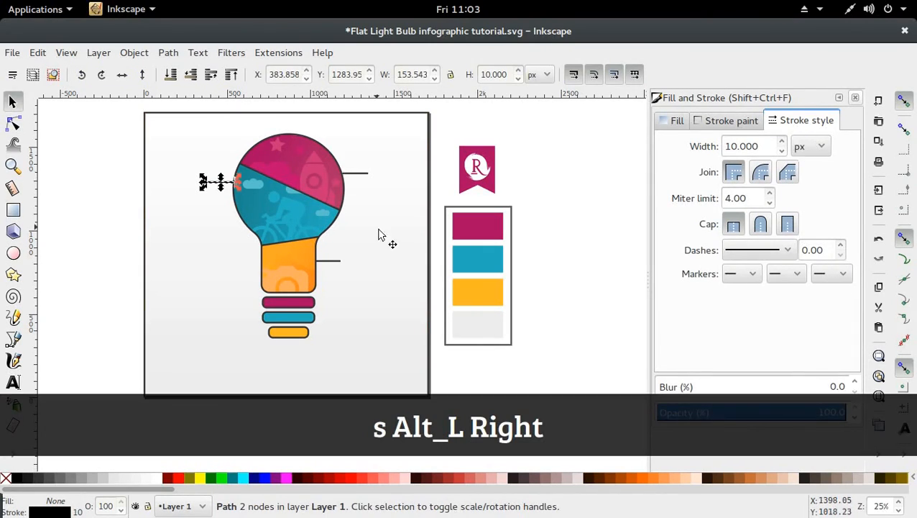
click(354, 175)
key(alt+Left)
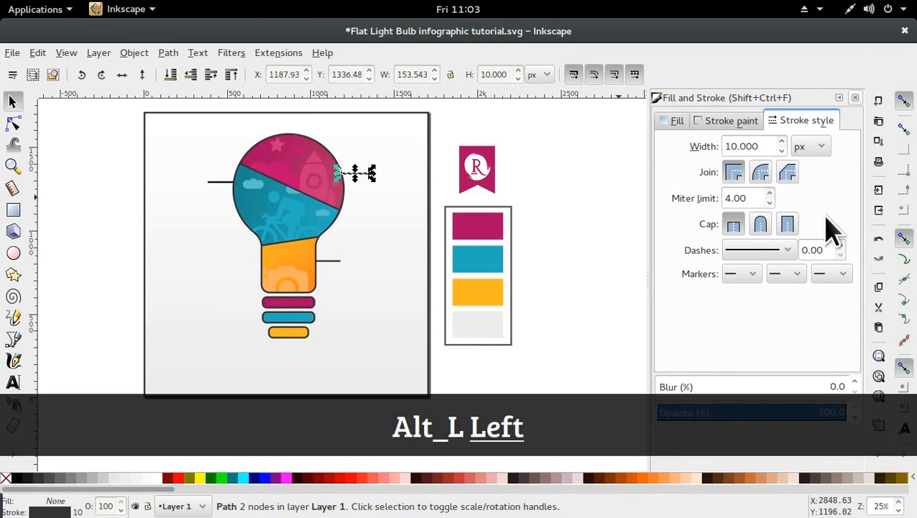
click(333, 261)
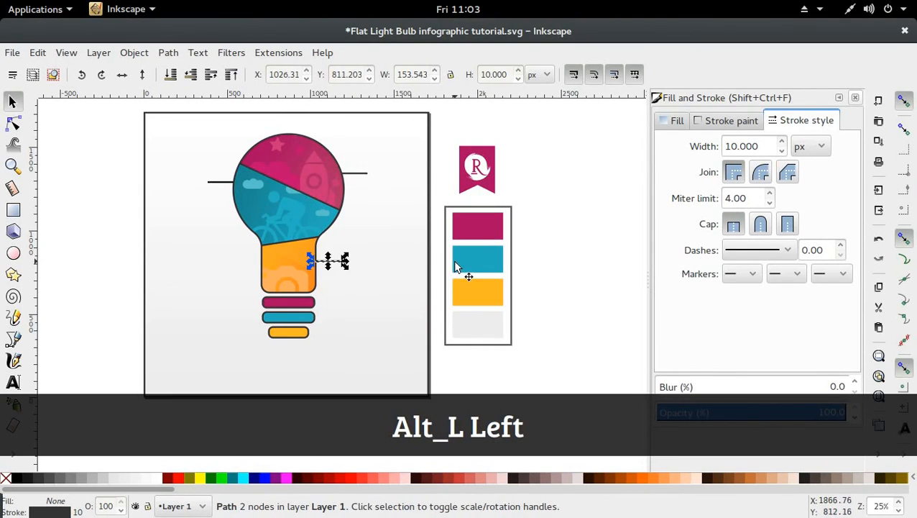
key(alt+Left)
click(581, 225)
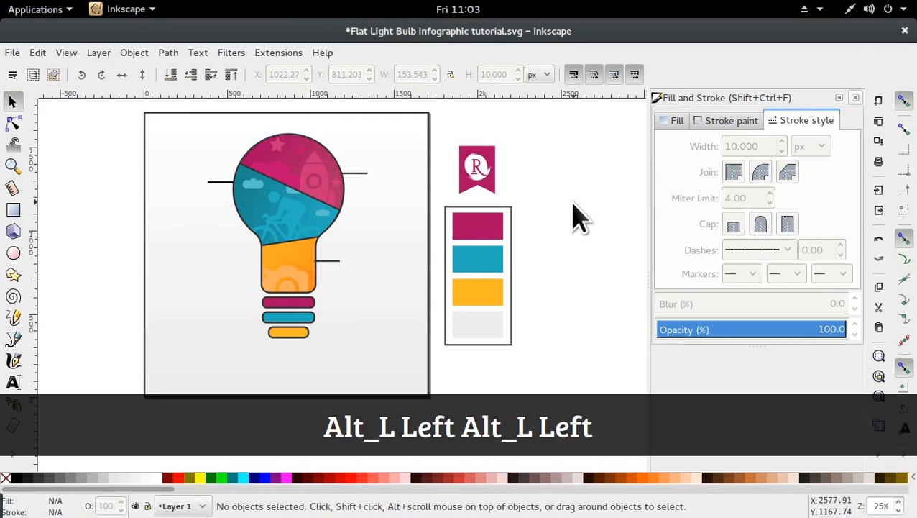
scroll(575, 215, down, 1)
scroll(576, 215, up, 1)
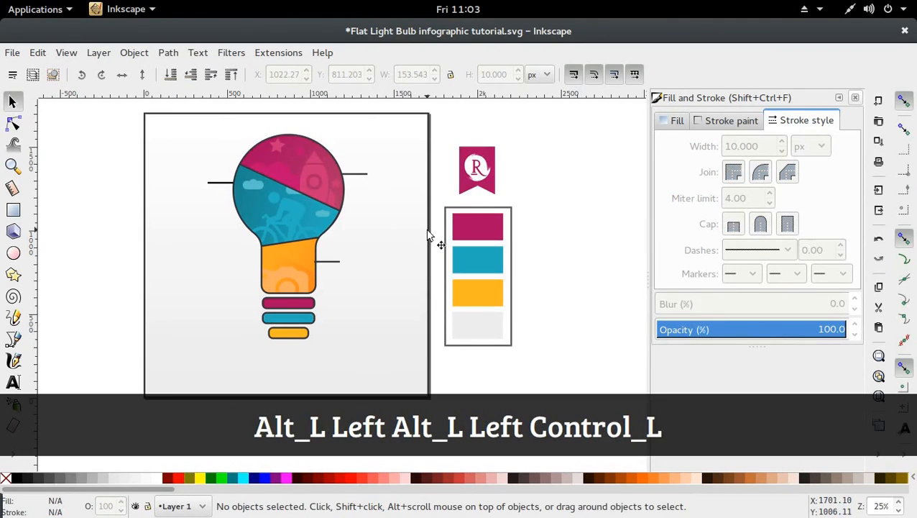
scroll(432, 235, down, 2)
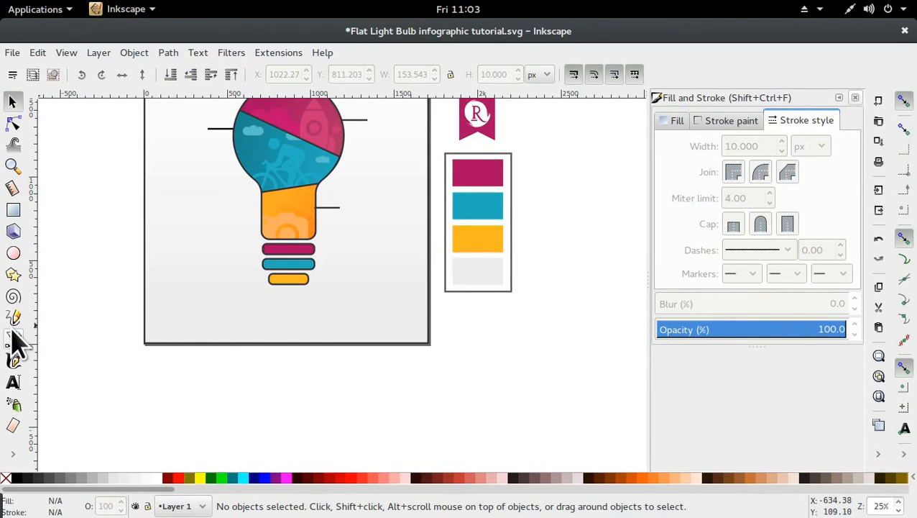
key(ctrl+s)
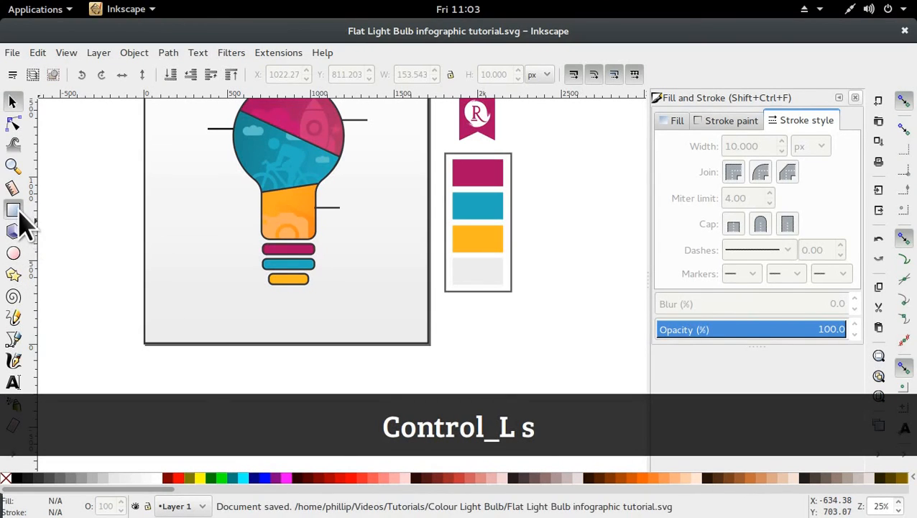
Step: Draw a fully rounded dark bar about 978 by 186 px below the bulb, shift it left past the page edge and widen it slightly
click(13, 209)
drag(136, 297, 300, 329)
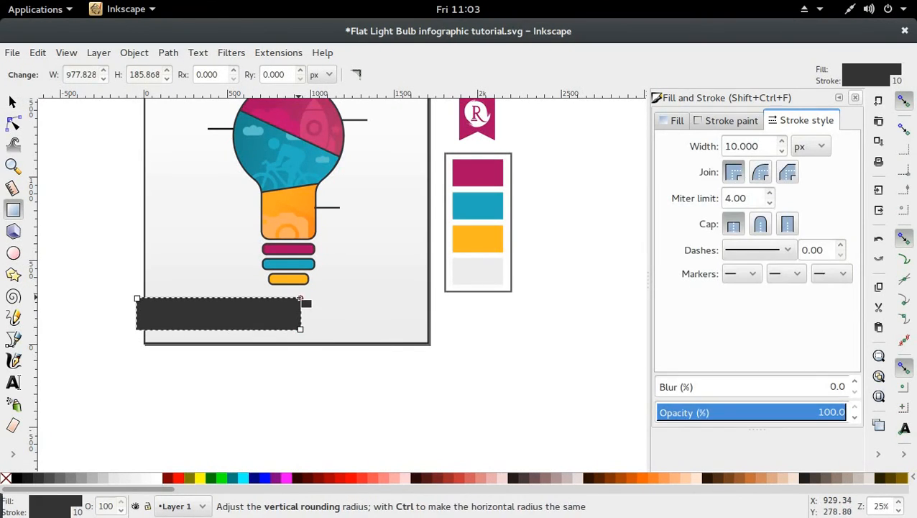
key(s)
drag(219, 328, 201, 320)
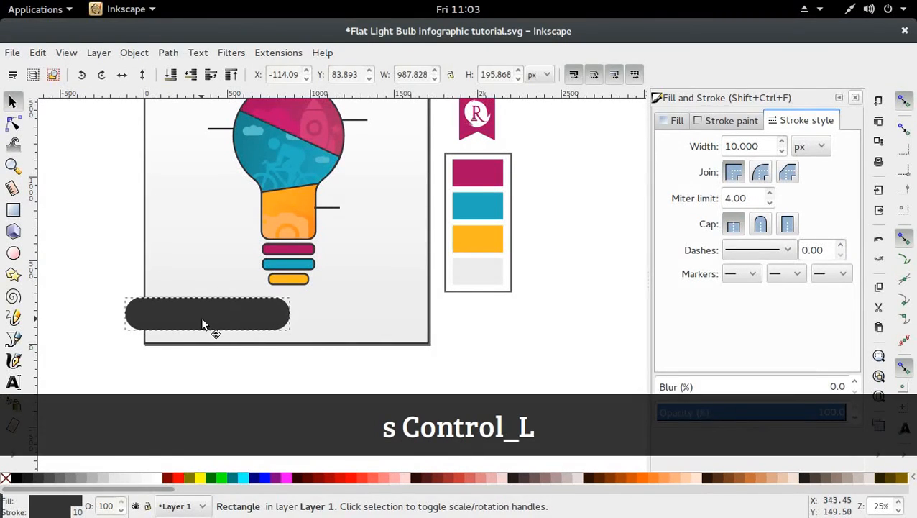
drag(120, 315, 113, 332)
click(121, 365)
click(181, 316)
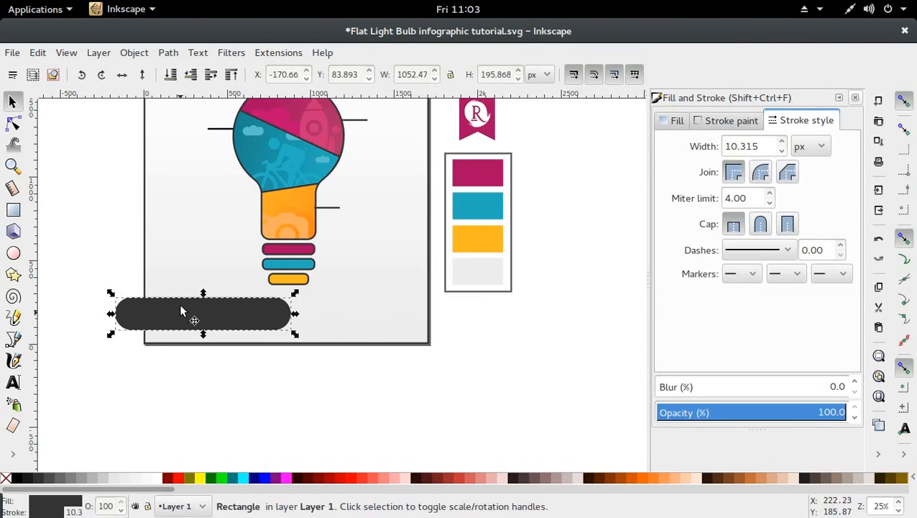
Step: Trim the dark bar to the page's left edge by intersecting it with a duplicate of the background square
click(183, 254)
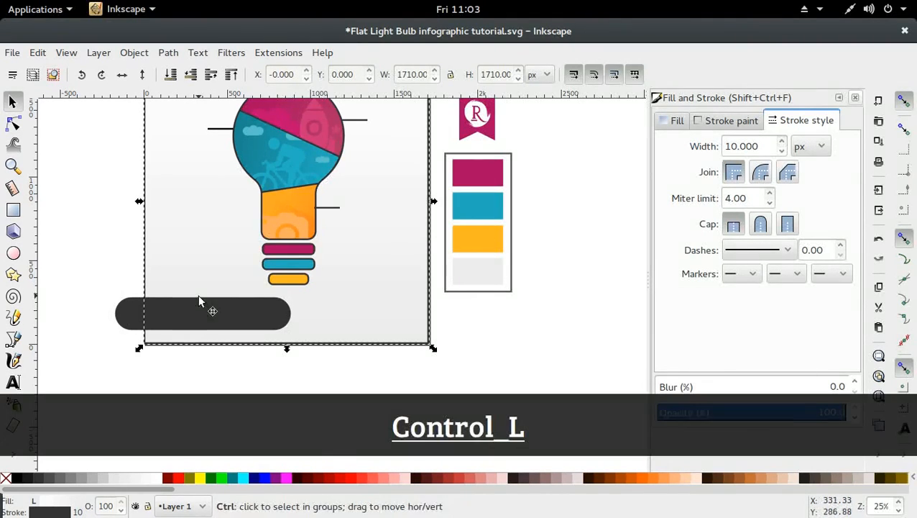
key(ctrl+d)
shift+click(142, 321)
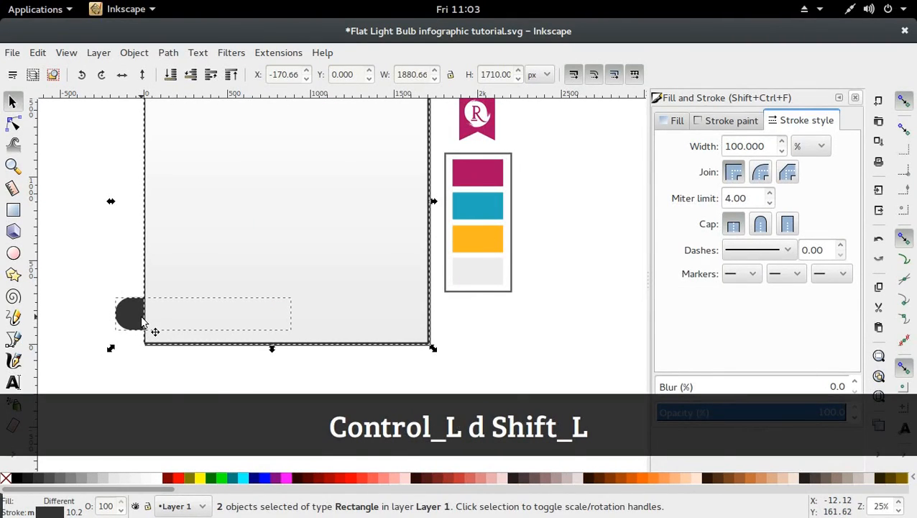
key(ctrl+asterisk)
click(127, 317)
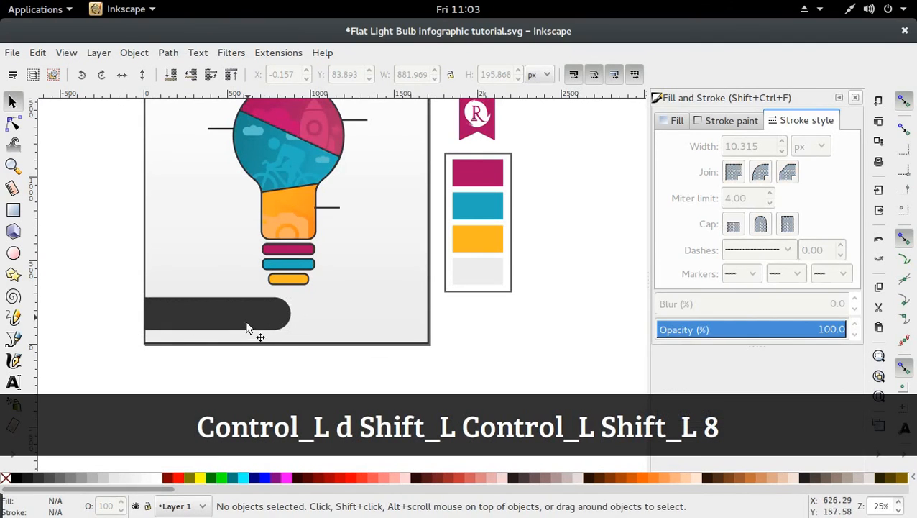
ctrl+click(249, 318)
Step: Move the whole bulb with its base strips and callout lines slightly straight up, away from the dark bar, and deselect
scroll(230, 311, up, 2)
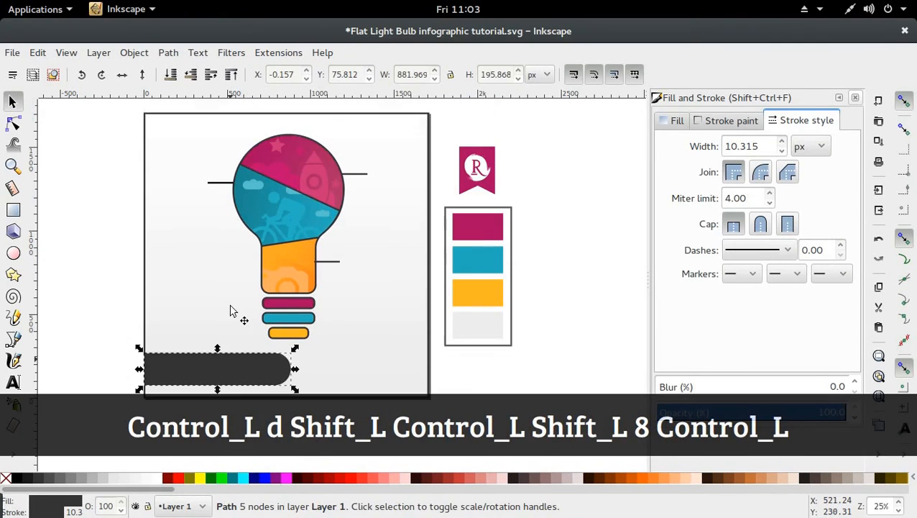
drag(115, 338, 378, 130)
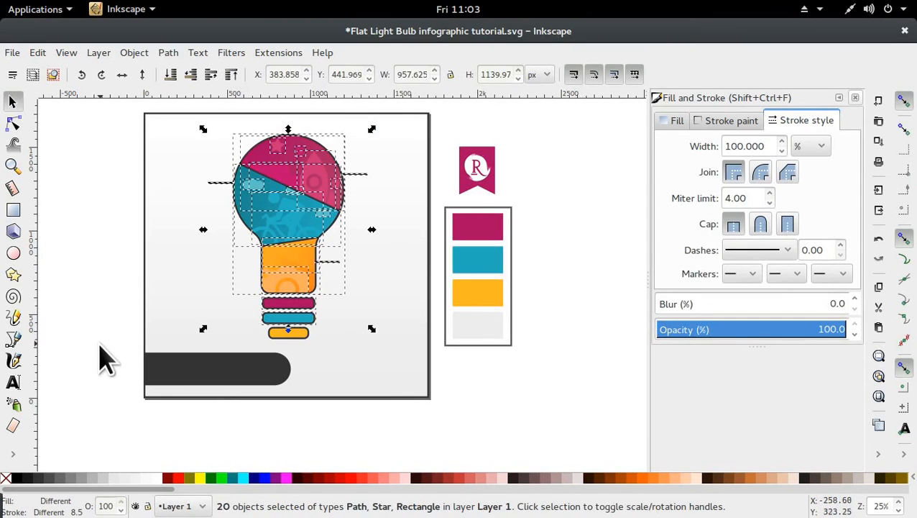
drag(92, 363, 416, 126)
drag(350, 202, 342, 200)
ctrl+click(584, 203)
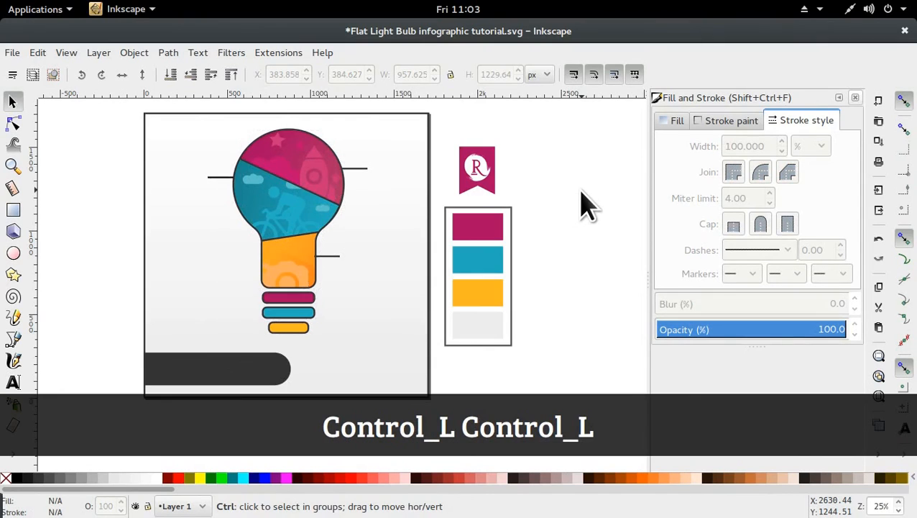
Step: Draw a thin closed sliver slanting across the right part of the dark bar and fill it with the bulb's teal
ctrl+scroll(584, 204, down, 1)
scroll(584, 205, up, 2)
scroll(584, 205, down, 1)
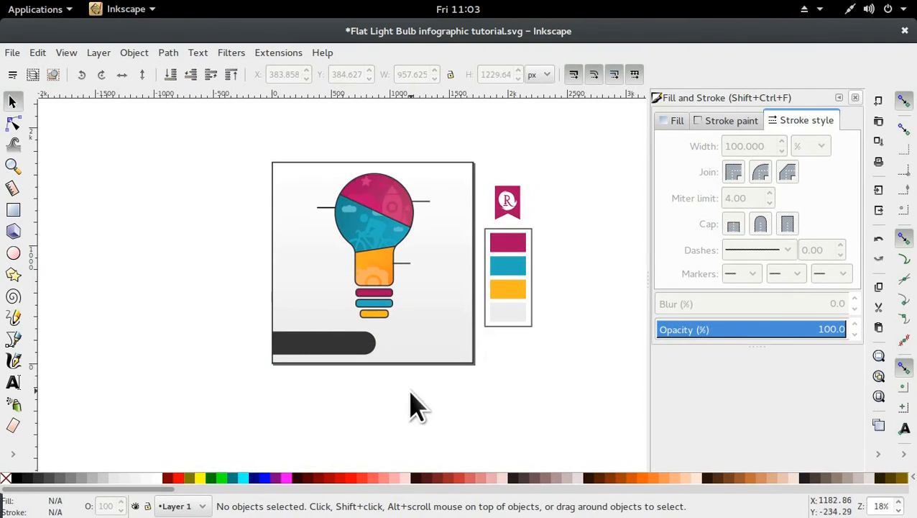
click(307, 345)
click(13, 339)
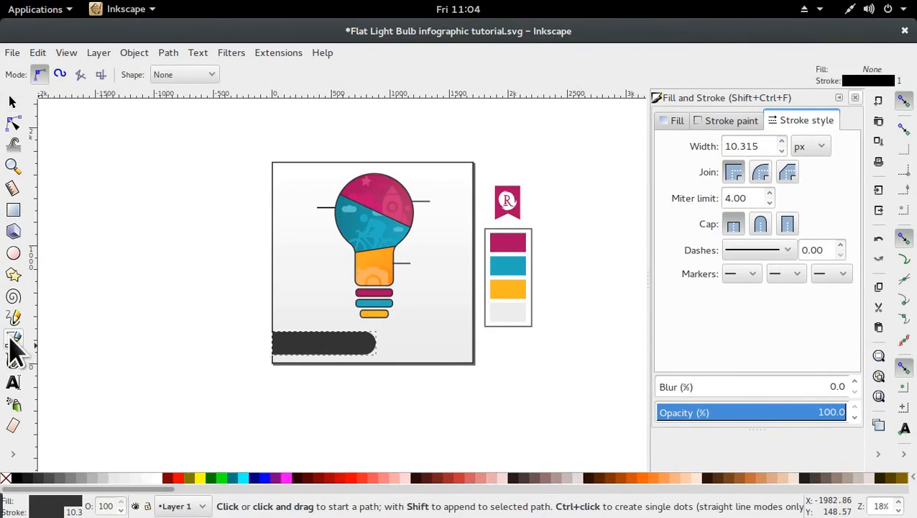
click(325, 325)
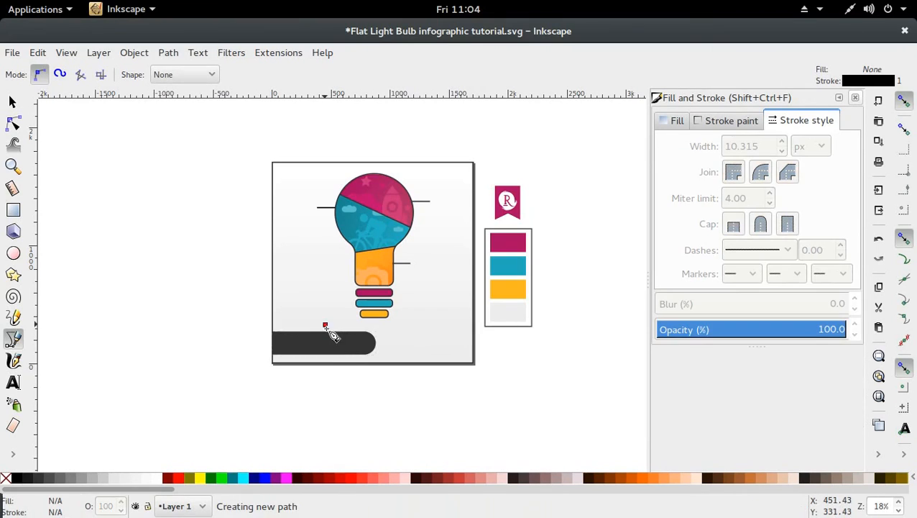
click(349, 367)
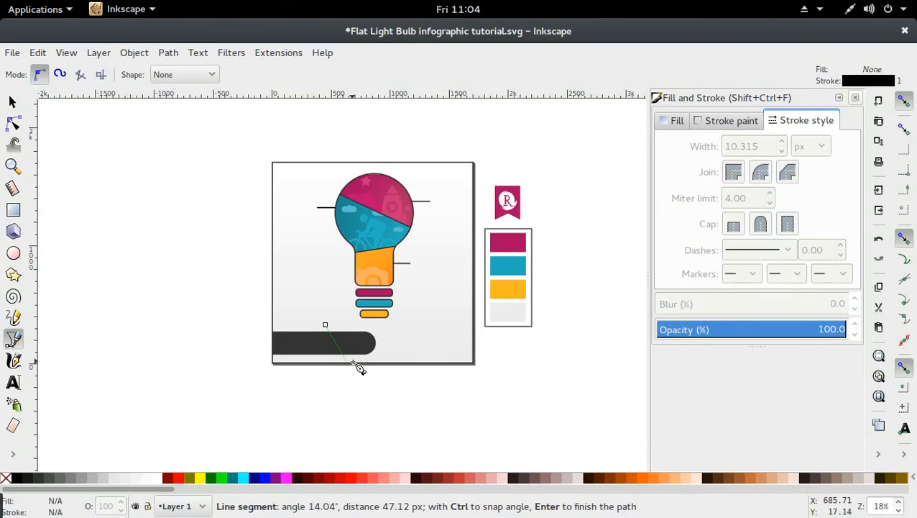
click(326, 325)
key(d)
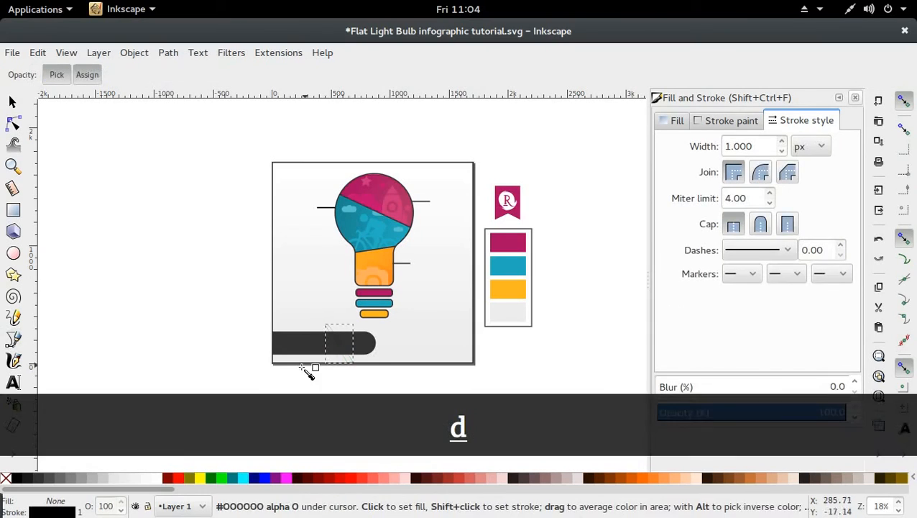
click(400, 235)
key(s)
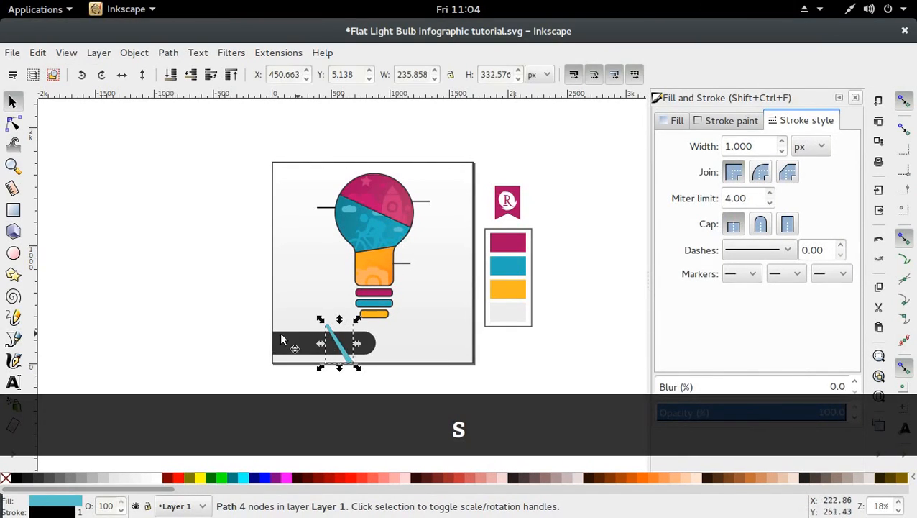
Step: Draw a second thin closed sliver across the bar, left of the teal one and slanting the opposite way
click(12, 338)
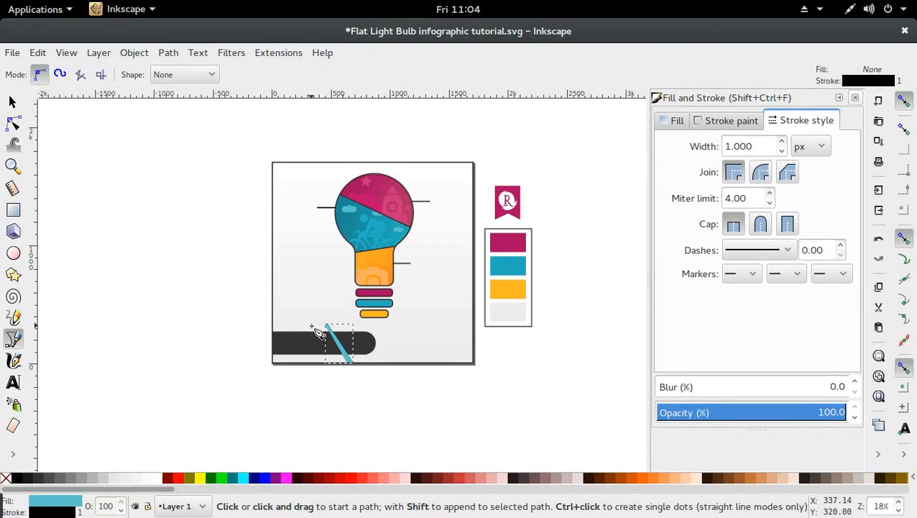
click(310, 325)
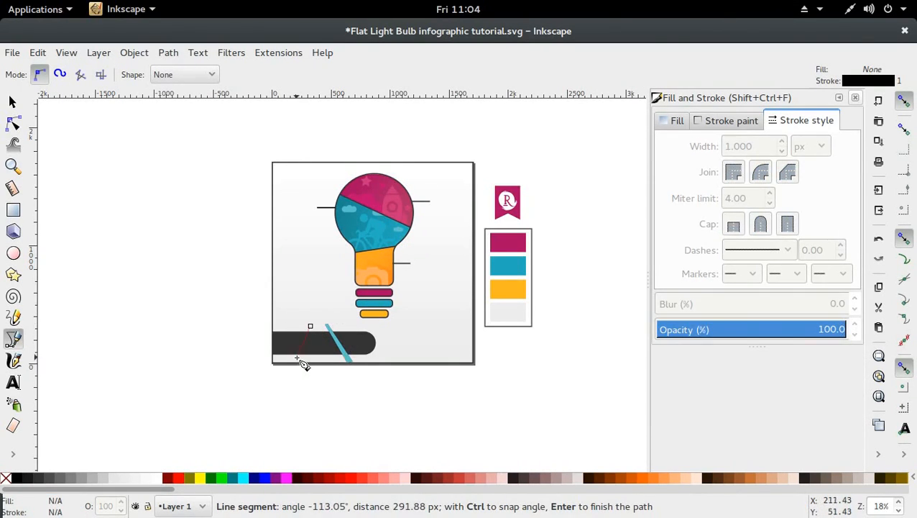
click(305, 357)
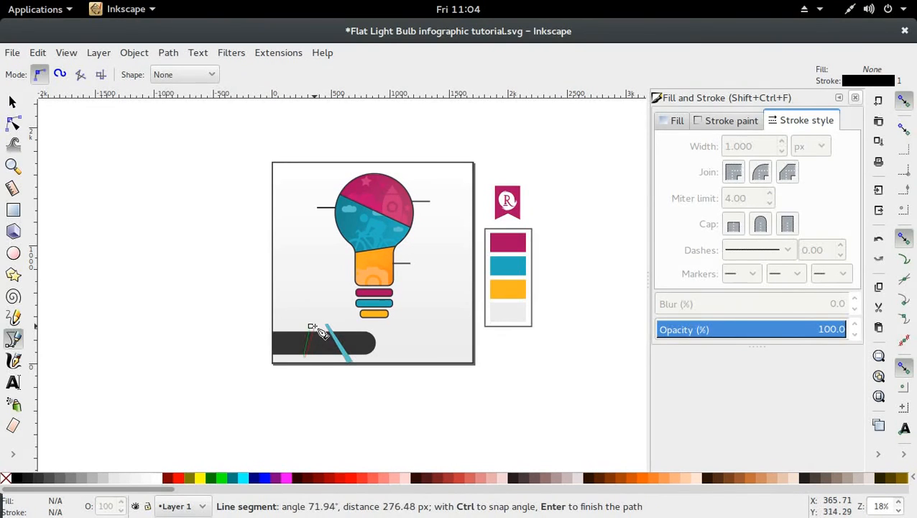
key(d)
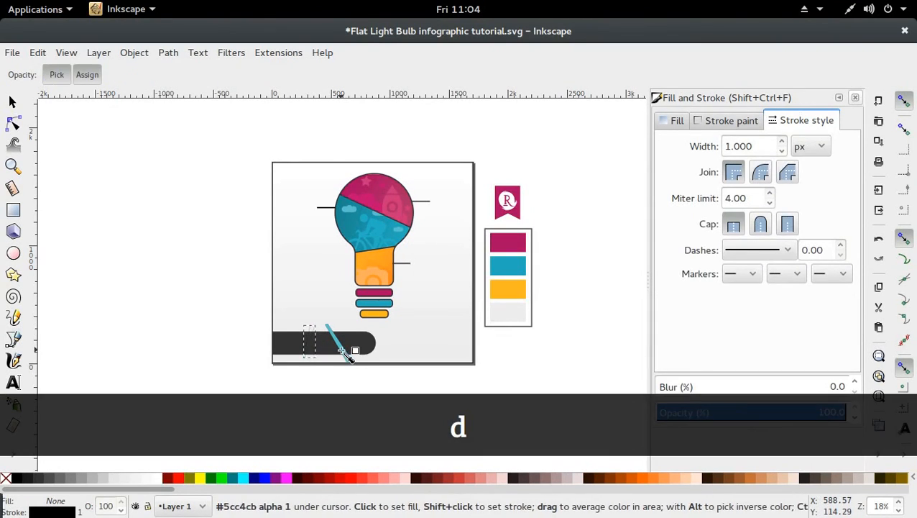
key(ctrl)
key(s)
Step: Nudge the teal sliver right and lengthen the dark bar by moving its rounded-end nodes horizontally about 74 px right
ctrl+click(343, 350)
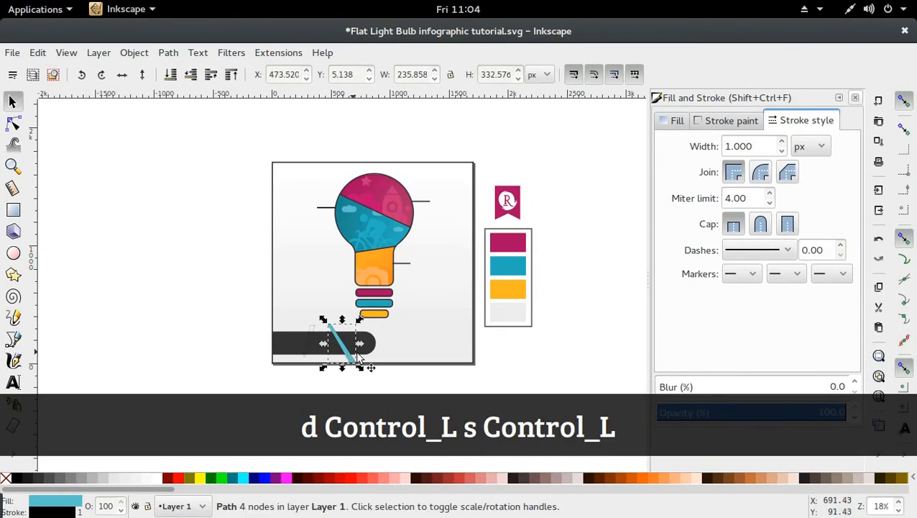
double_click(368, 342)
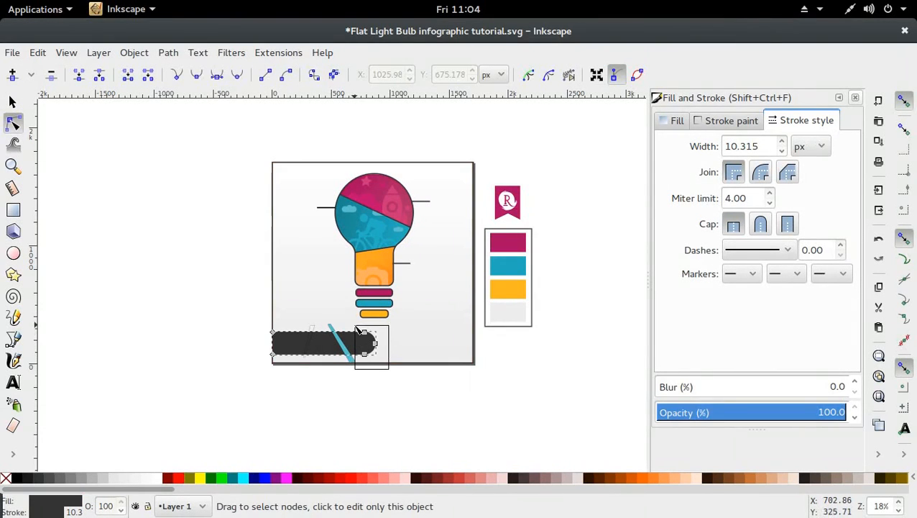
key(ctrl)
drag(359, 329, 371, 331)
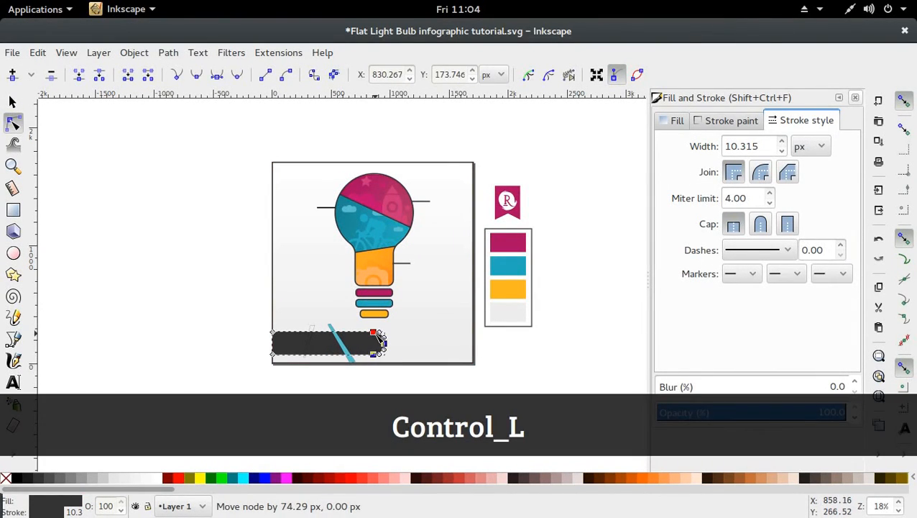
key(s)
click(354, 389)
Step: Move the teal sliver a little further right and subtract it from the dark bar with Difference
click(347, 352)
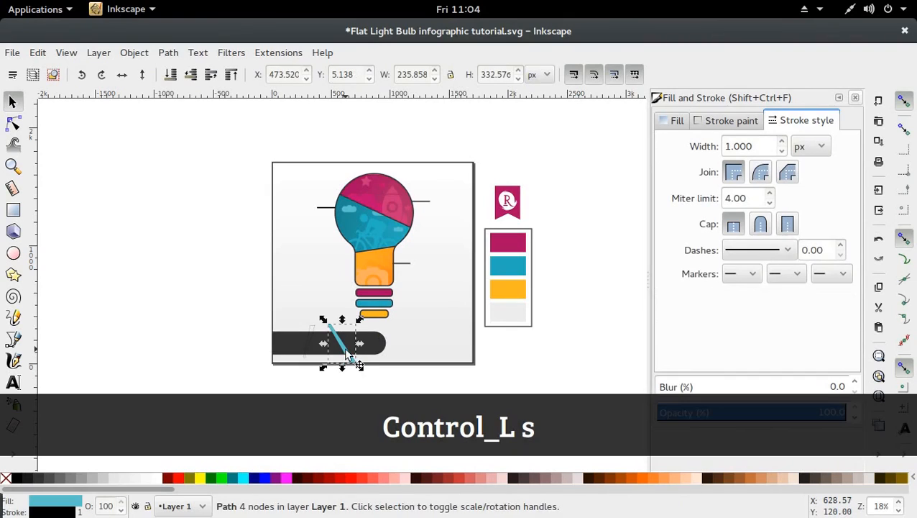
key(ctrl)
drag(347, 353, 350, 352)
key(shift)
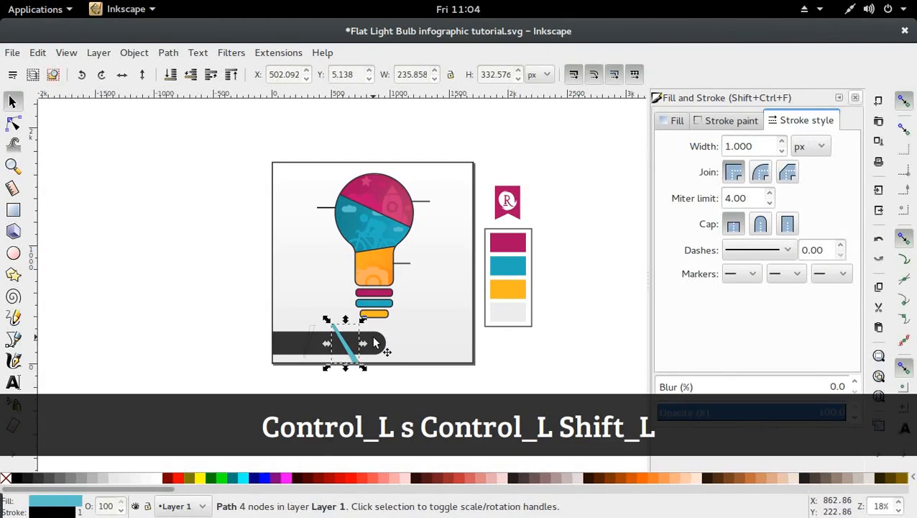
shift+click(374, 343)
key(ctrl+minus)
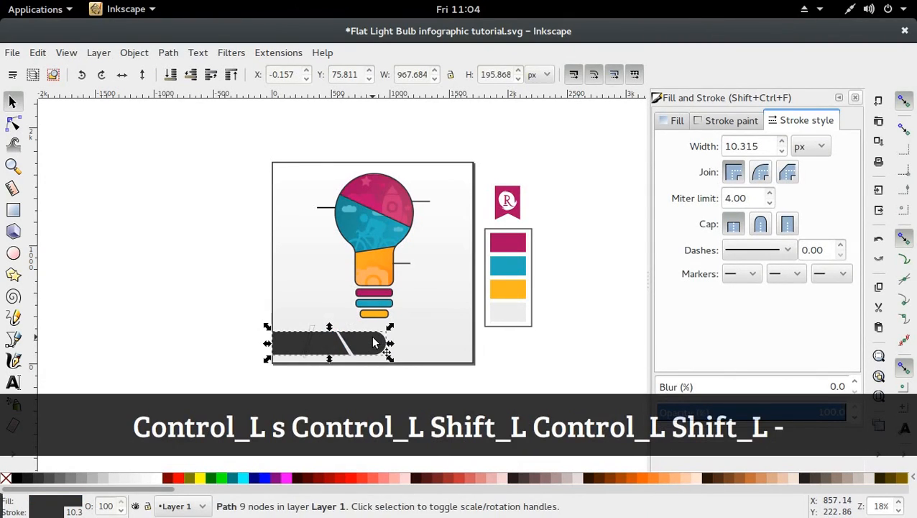
Step: Nudge the left sliver slightly right, try subtracting it from the dark bar and undo the subtraction
click(305, 347)
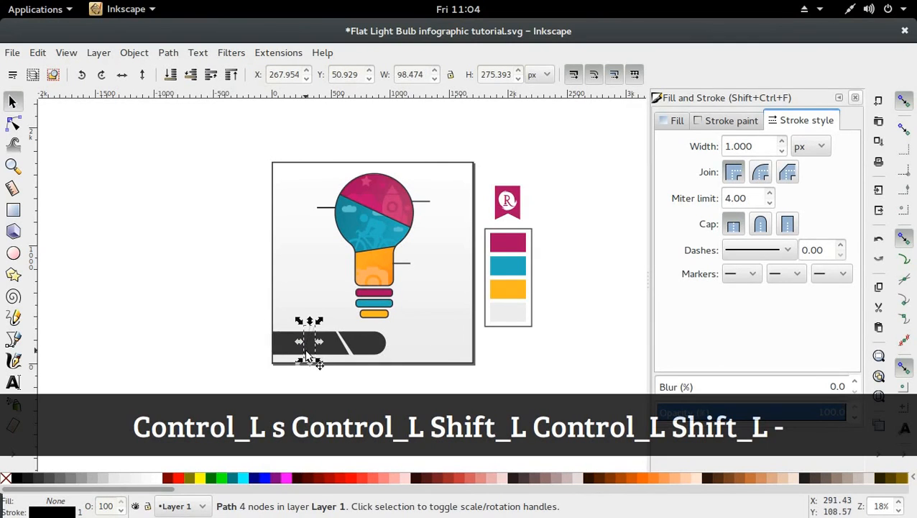
drag(311, 349, 314, 352)
shift+click(292, 350)
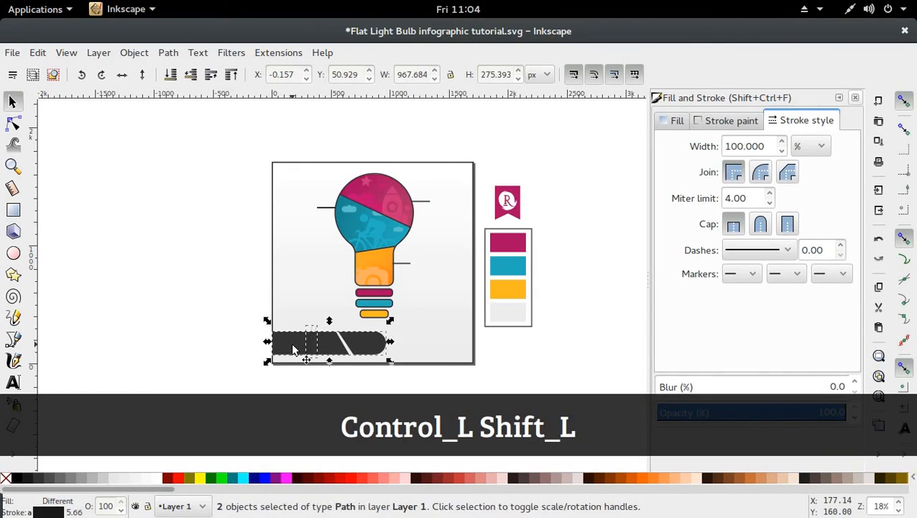
key(ctrl+minus)
key(ctrl+z)
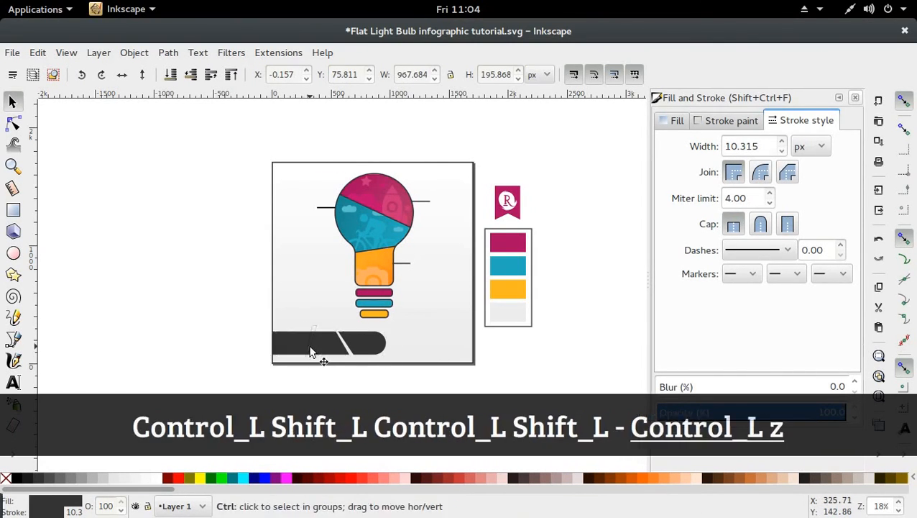
Step: Widen the left sliver at its lower end by moving a node, and subtract it from the dark bar with Difference
click(311, 353)
key(n)
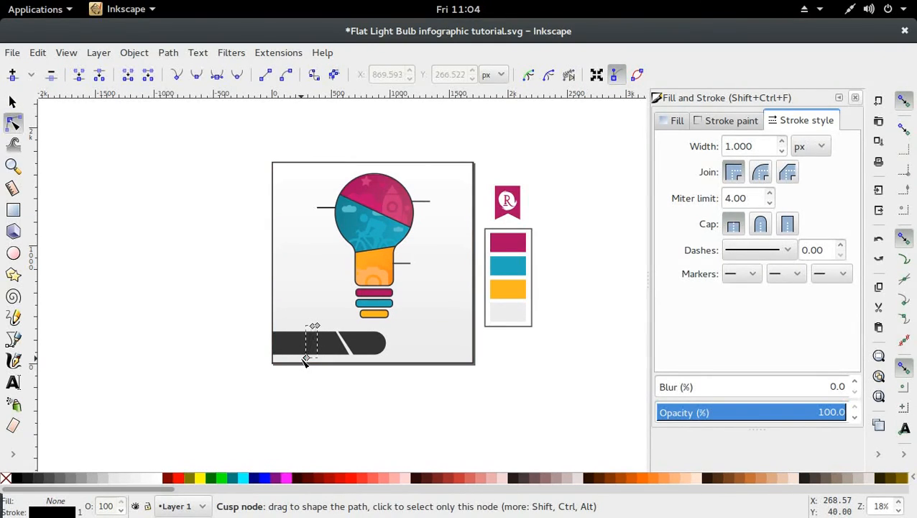
drag(304, 358, 309, 358)
key(s)
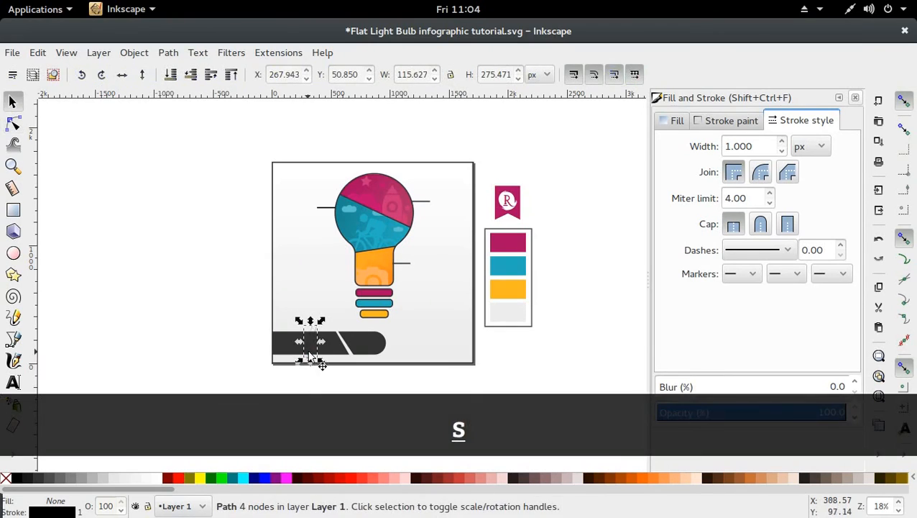
shift+click(341, 353)
key(ctrl+minus)
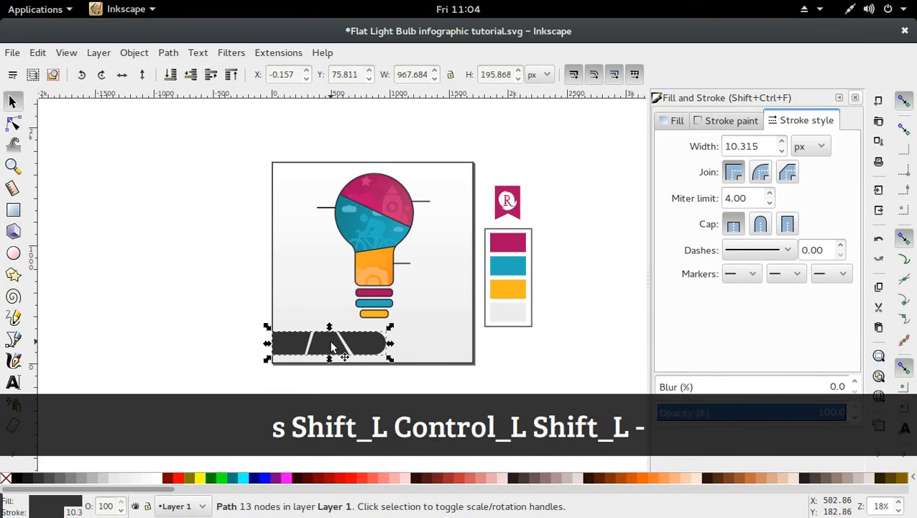
Step: Try moving the cut bar down and to the right, and undo the move
click(187, 353)
click(301, 350)
mouse_move(381, 344)
mouse_down()
mouse_move(409, 322)
mouse_move(389, 352)
mouse_up()
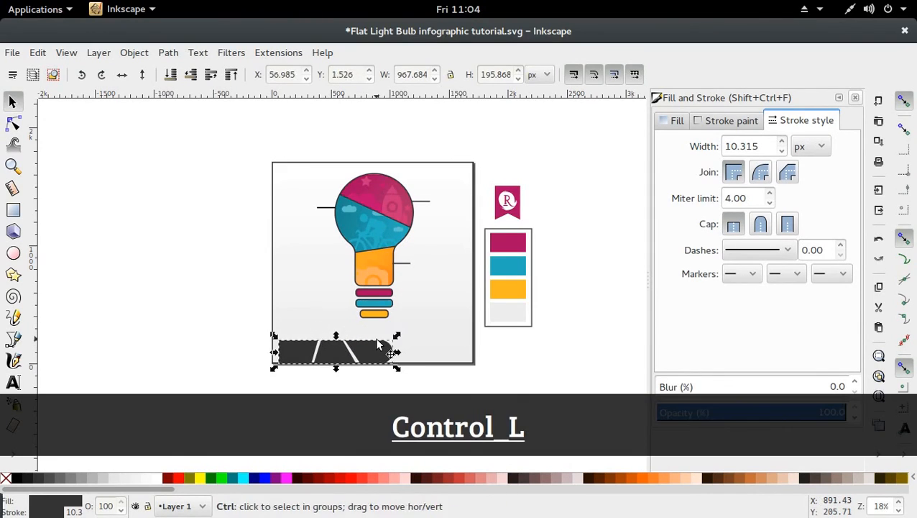
key(ctrl+z)
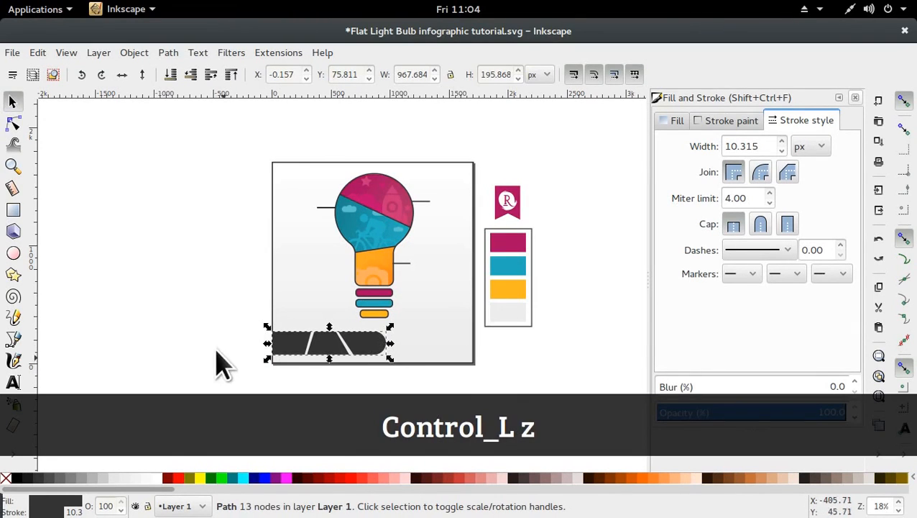
Step: Break the cut dark bar apart into separate pieces and deselect them
click(172, 59)
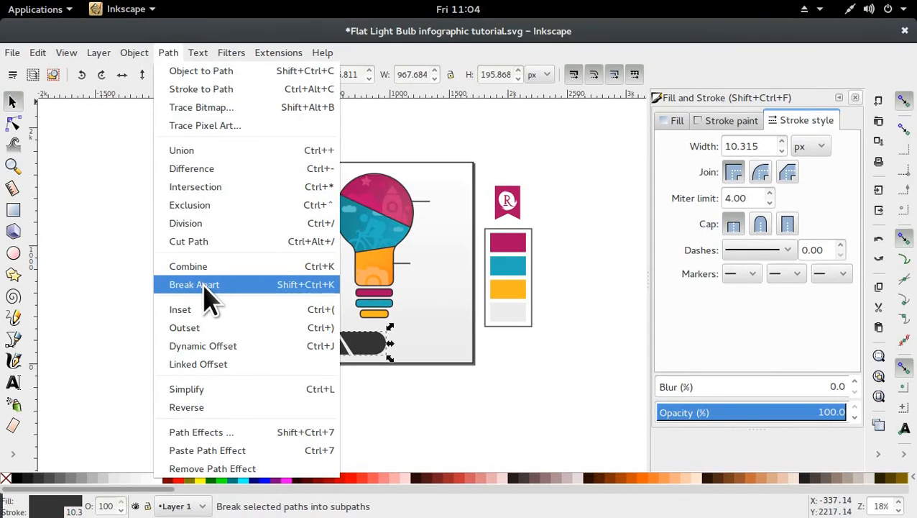
click(204, 283)
click(210, 328)
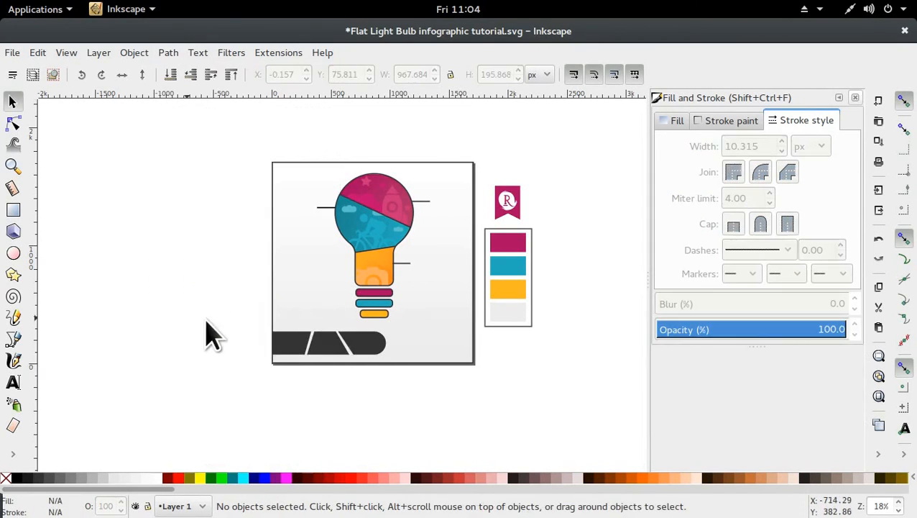
Step: Separate the dark bar's pieces by moving the rounded end piece up and slightly right, and the left piece up
click(358, 336)
drag(359, 338, 302, 345)
click(330, 350)
click(307, 348)
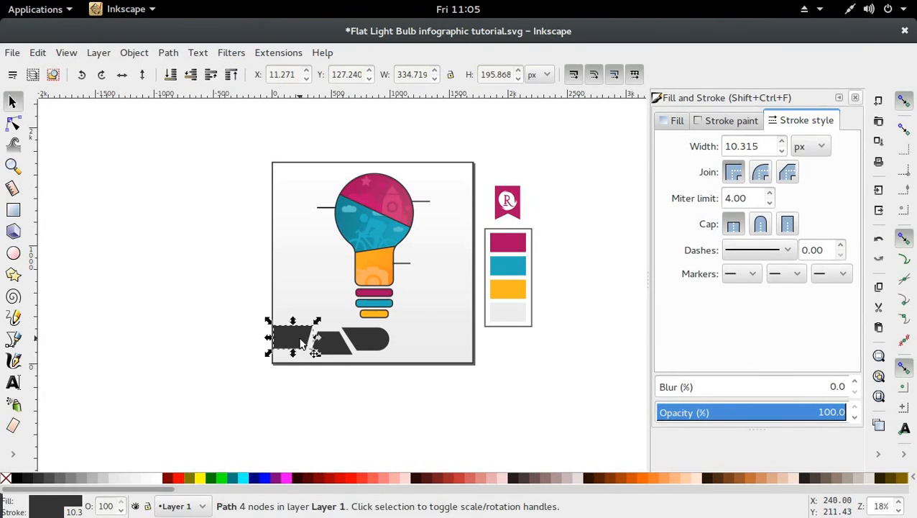
Step: Recolour the three bar pieces magenta, teal and orange from left to right, sampling the colours from the bulb's base stripes
key(d)
click(381, 299)
key(s)
click(341, 344)
key(d)
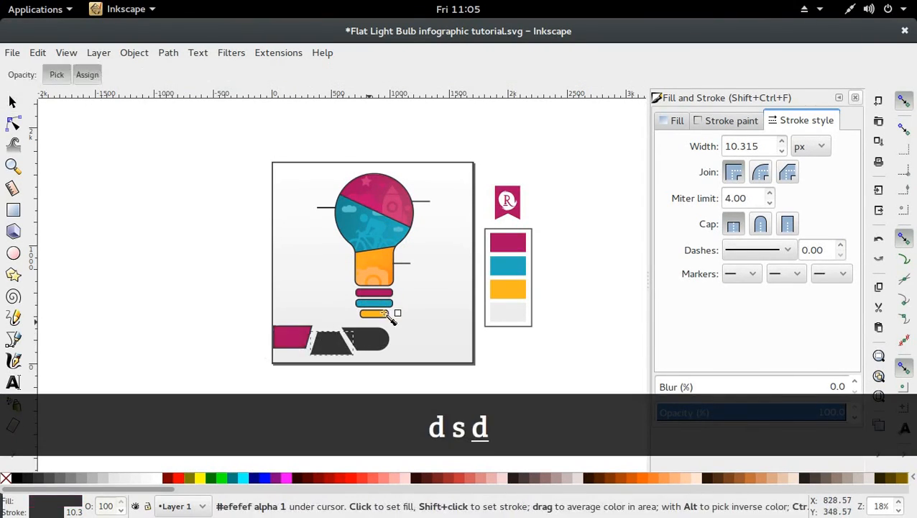
click(389, 302)
key(s)
click(379, 334)
key(d)
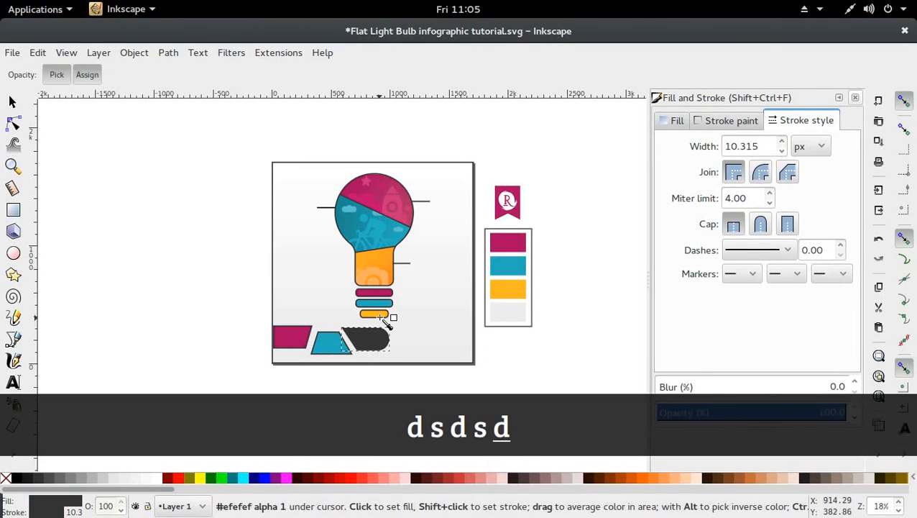
click(382, 314)
key(s)
Step: Remove the stroke from all three coloured bar pieces and deselect them
shift+click(335, 344)
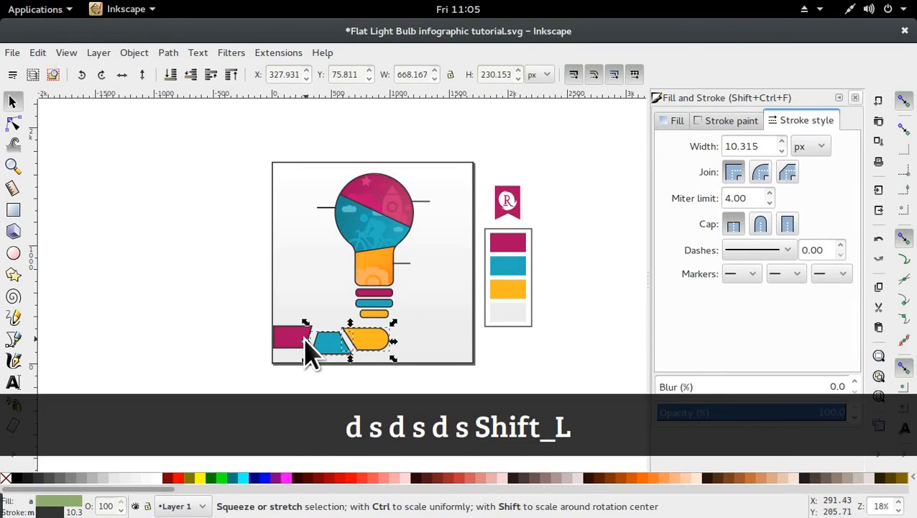
shift+click(299, 335)
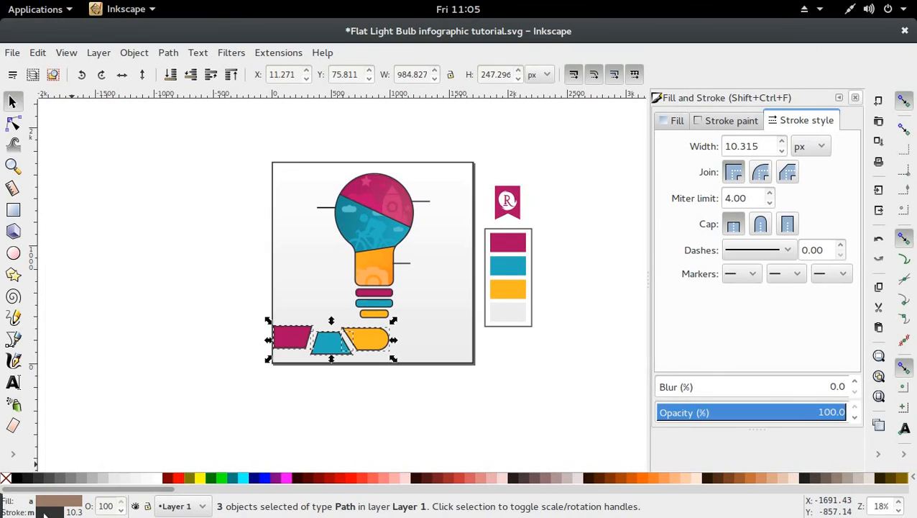
right_click(41, 512)
click(93, 505)
key(Escape)
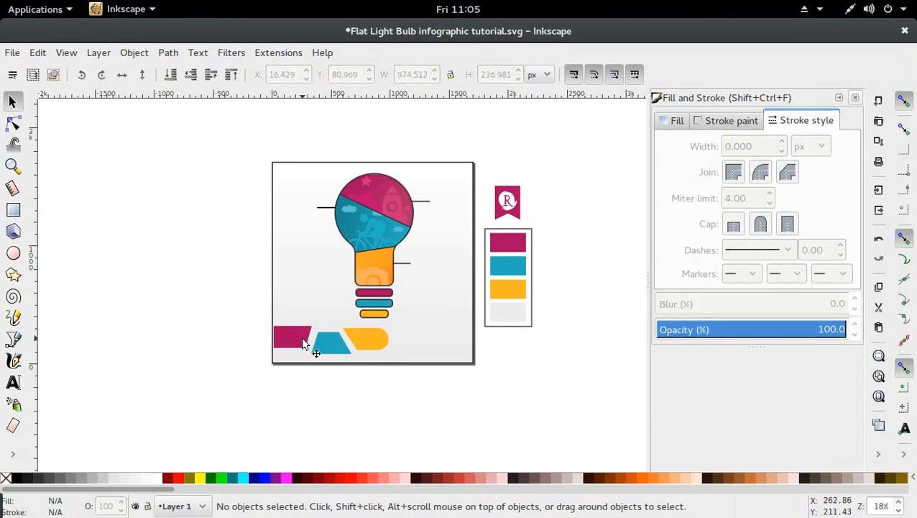
Step: Nudge the magenta piece left against the page edge, and shift the teal and orange pieces slightly left to follow it
drag(303, 341, 299, 341)
click(205, 364)
drag(444, 383, 220, 389)
shift+click(332, 348)
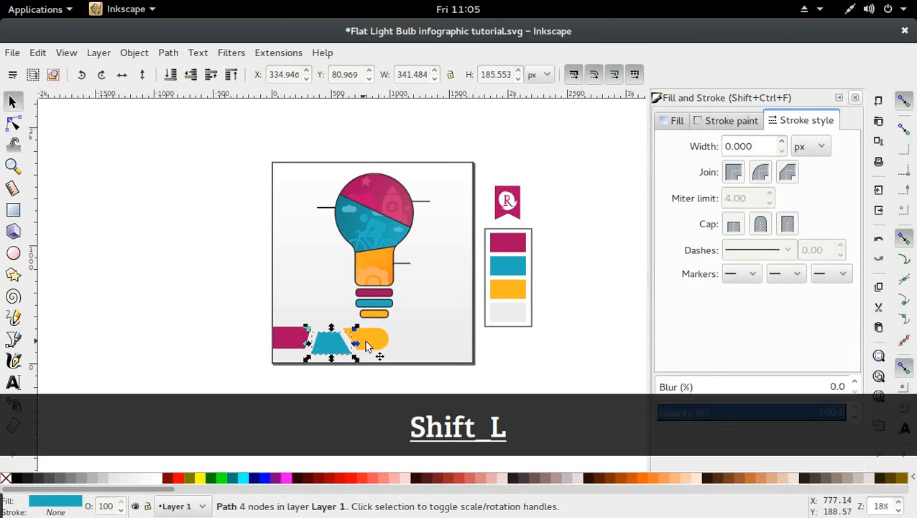
shift+click(367, 344)
drag(369, 344, 366, 346)
click(191, 352)
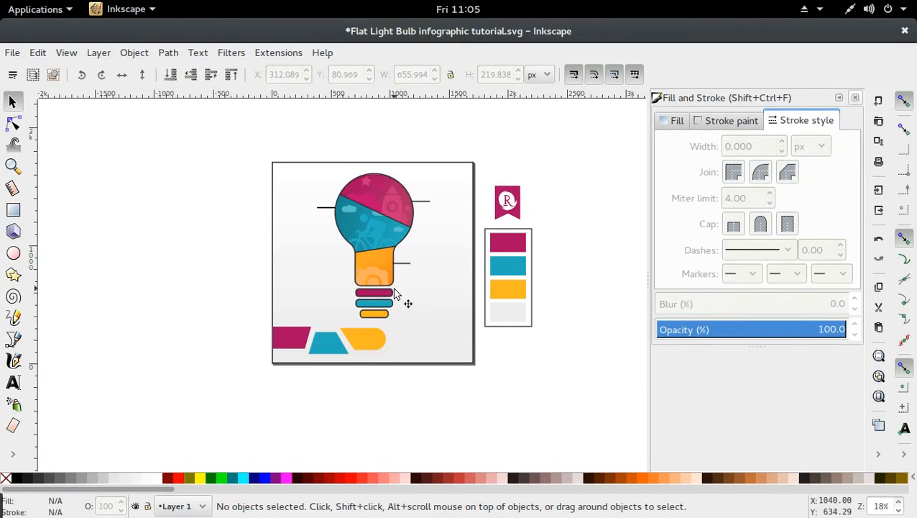
Step: Add a flowed text frame over the magenta piece containing the word "Coloured"
ctrl+scroll(396, 309, up, 3)
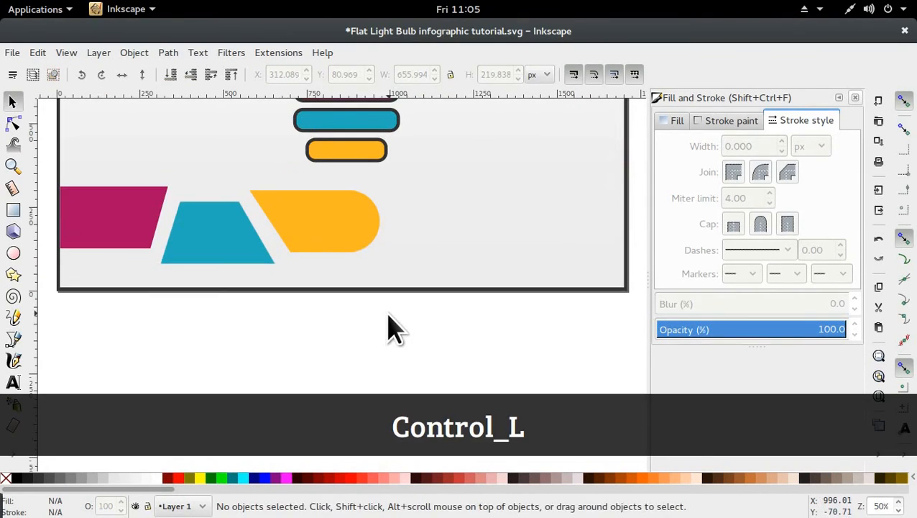
scroll(430, 272, up, 5)
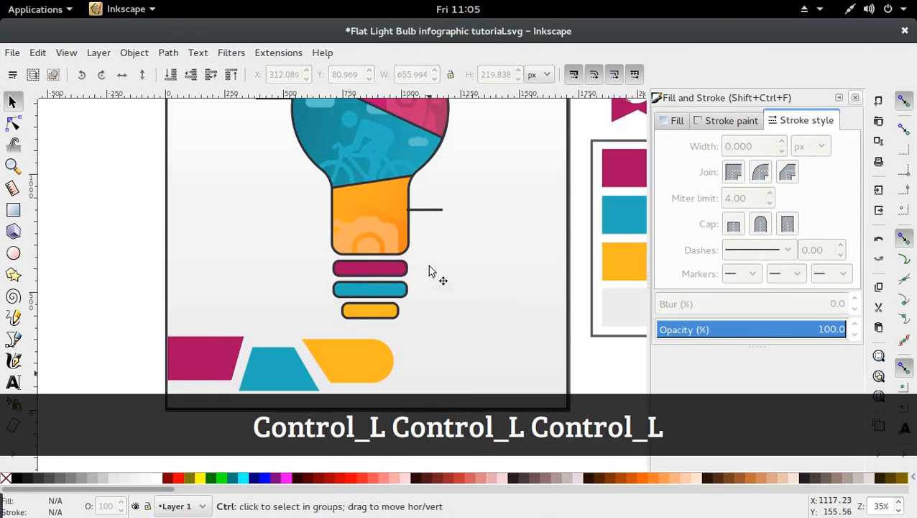
ctrl+scroll(429, 272, down, 2)
scroll(429, 272, down, 3)
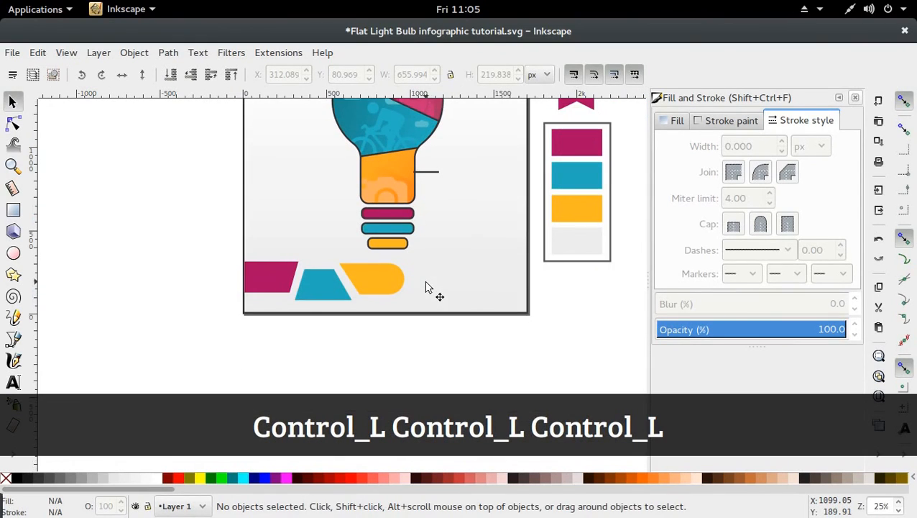
click(13, 381)
drag(248, 269, 293, 290)
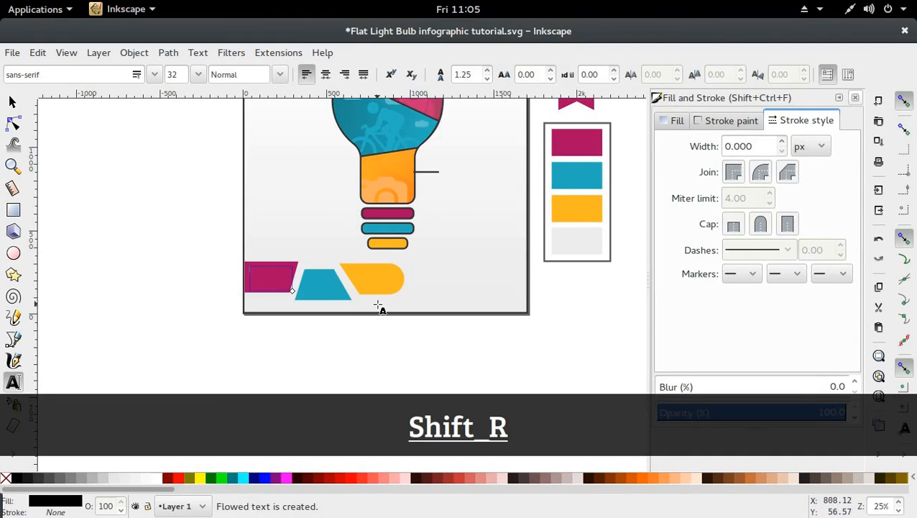
text(Coloured)
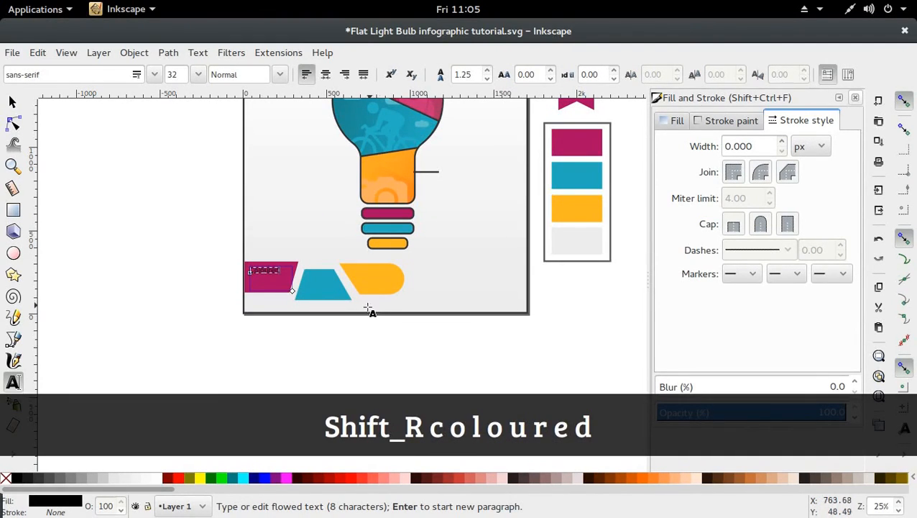
Step: Move the teal and orange pieces together to the right, leaving a wider gap beside the magenta piece
click(12, 102)
click(333, 304)
click(327, 293)
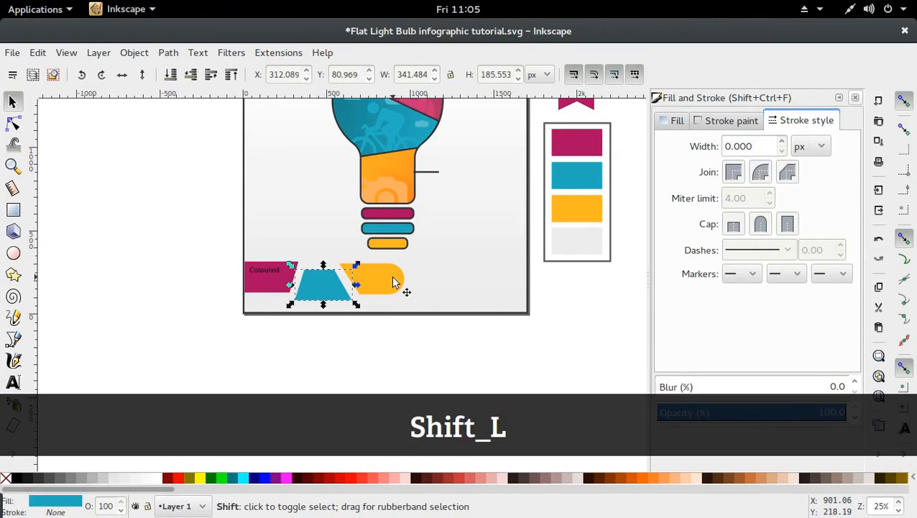
shift+click(394, 283)
drag(401, 287, 425, 286)
Step: Widen the magenta piece by moving the two nodes of its slanted edge horizontally towards the teal piece
double_click(280, 292)
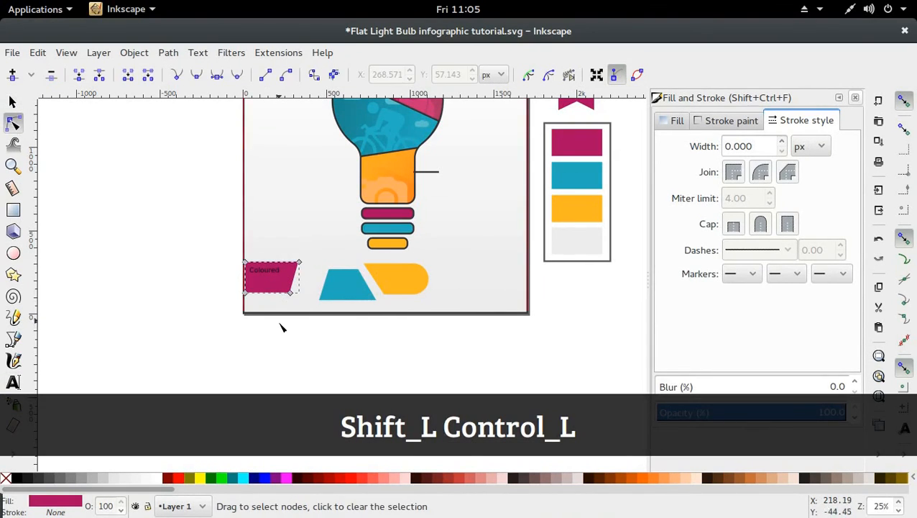
drag(325, 242, 289, 308)
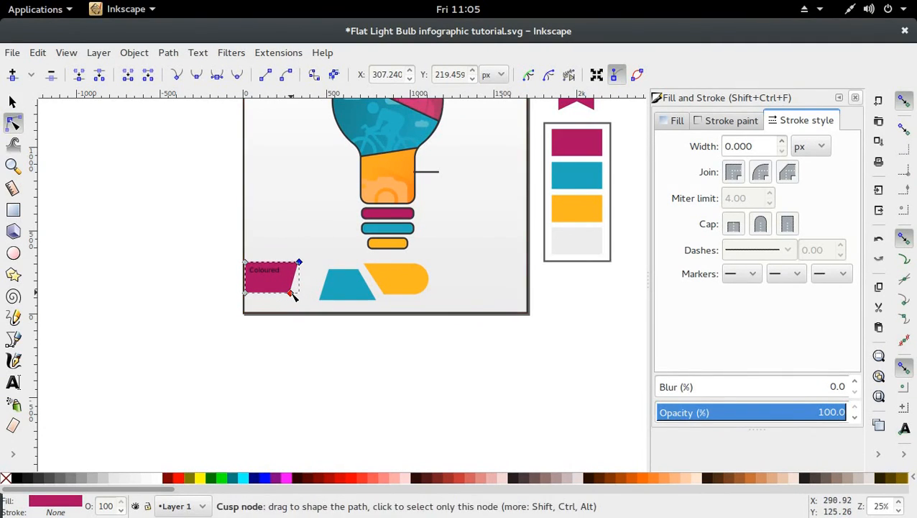
drag(291, 294, 312, 301)
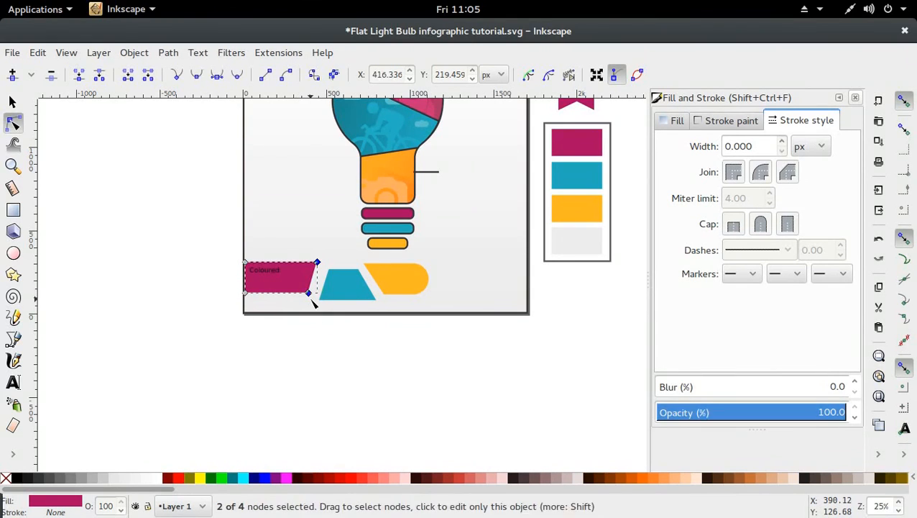
key(s)
click(293, 351)
Step: Enlarge the "Coloured" text to span the magenta piece and place a duplicate over the teal piece
drag(278, 273, 314, 321)
drag(286, 279, 362, 315)
key(ctrl+d)
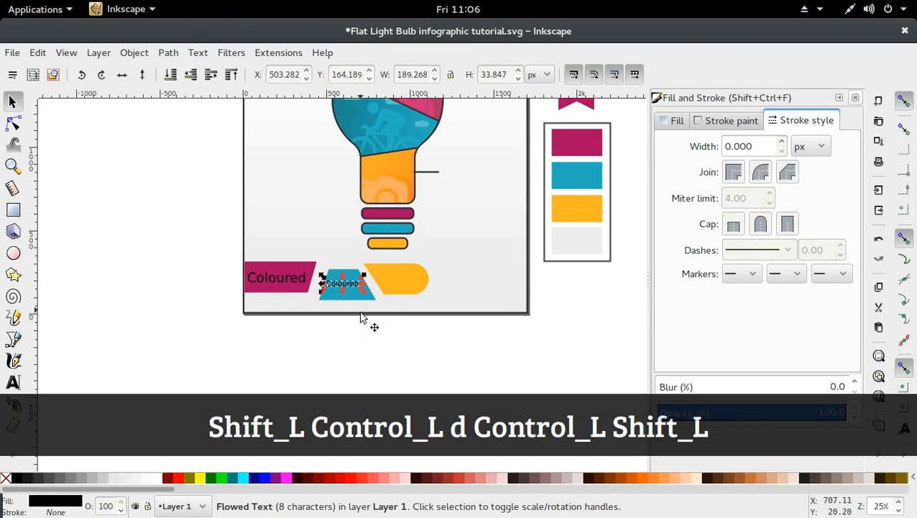
Step: Try moving and retyping the shrunken text copy on the teal piece, and undo back through its resizing
click(362, 316)
click(346, 285)
drag(345, 284, 345, 284)
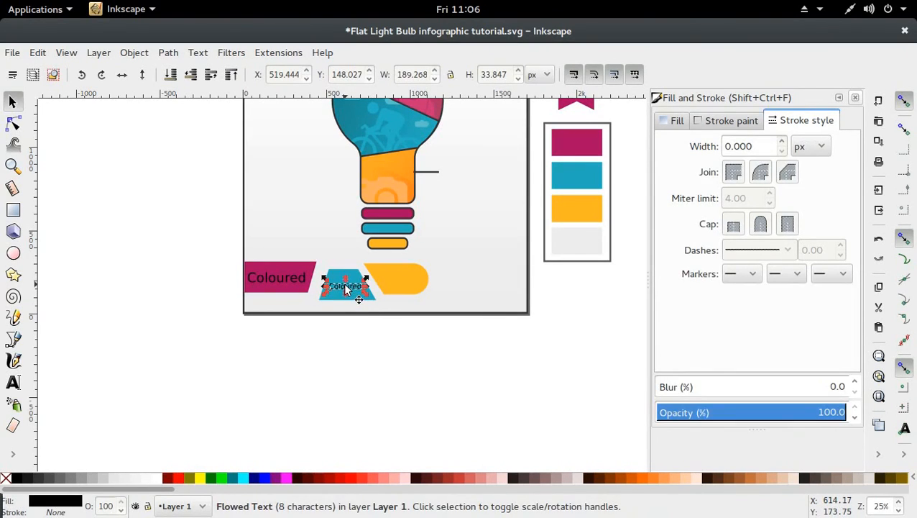
double_click(348, 289)
key(ctrl+a)
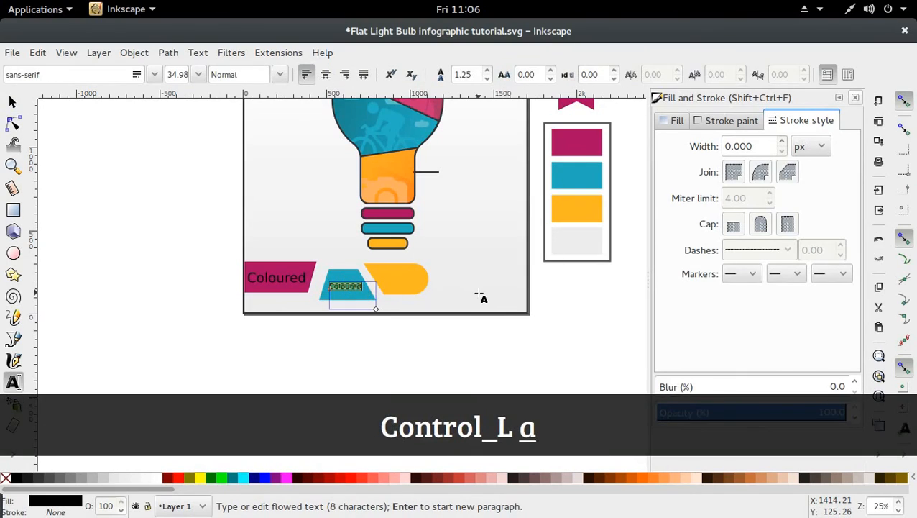
text(L)
key(ctrl+z)
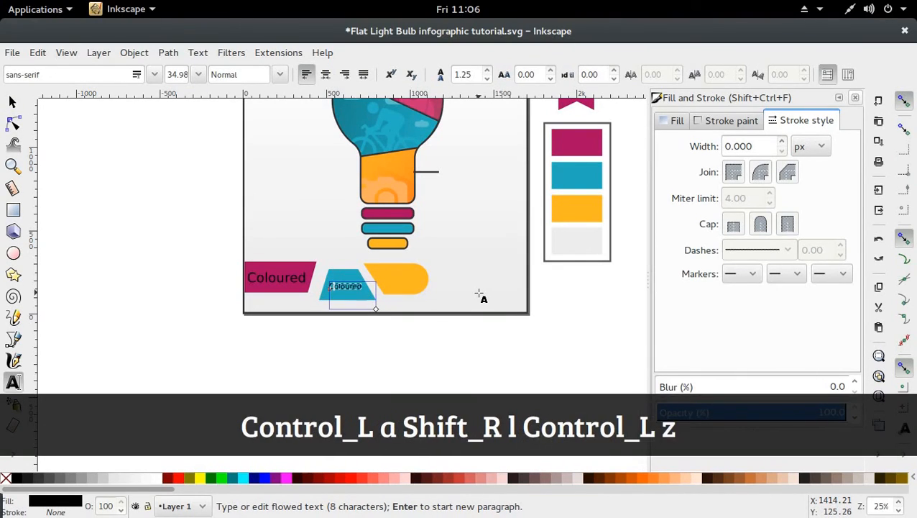
key(ctrl+z)
key(ctrl+z)
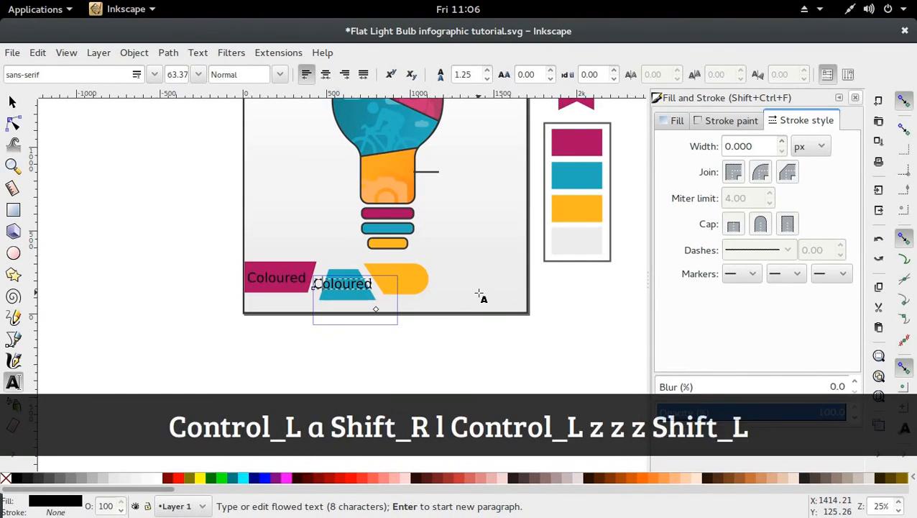
Step: Replace the wording of the text copy over the teal piece with "Light"
text(A)
key(BackSpace)
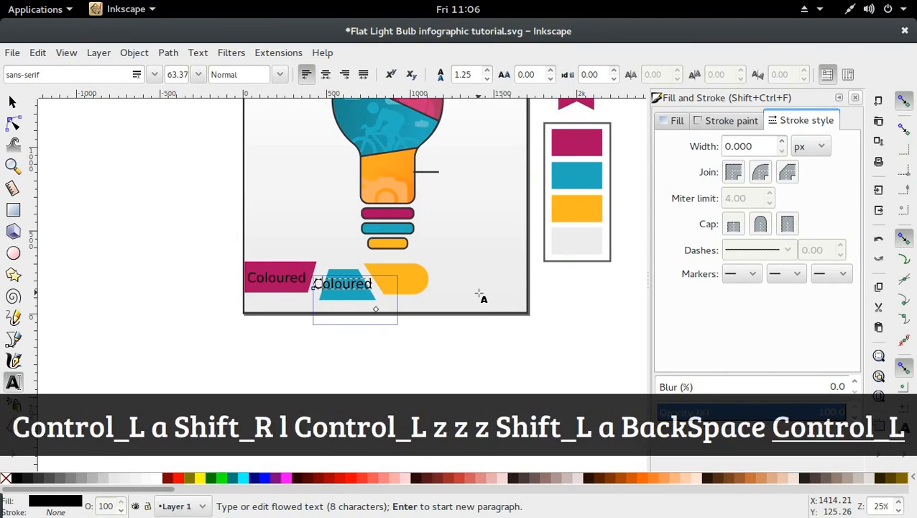
key(ctrl+a)
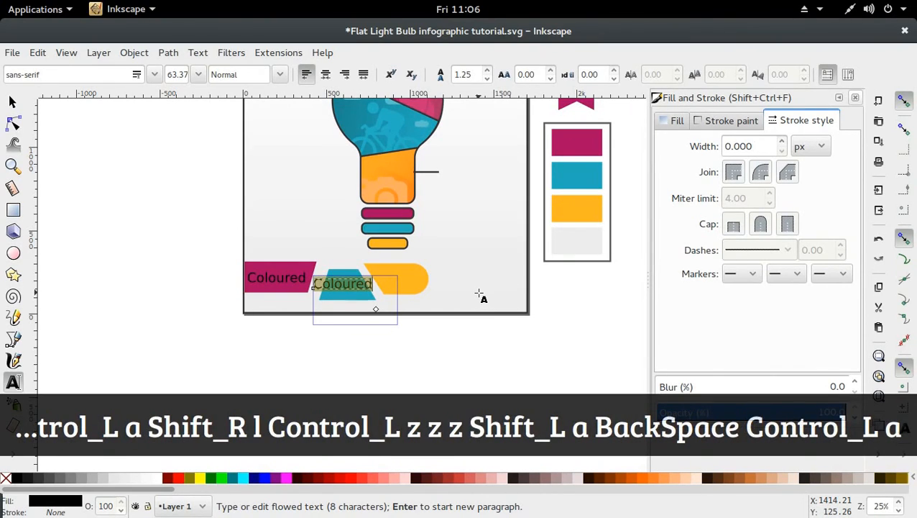
key(BackSpace)
text(Ligj)
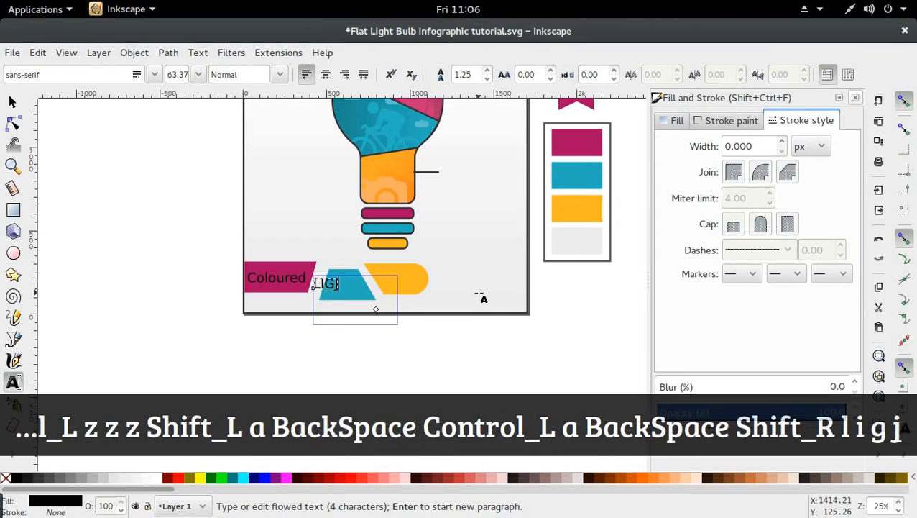
key(BackSpace)
key(BackSpace)
key(BackSpace)
text(ight)
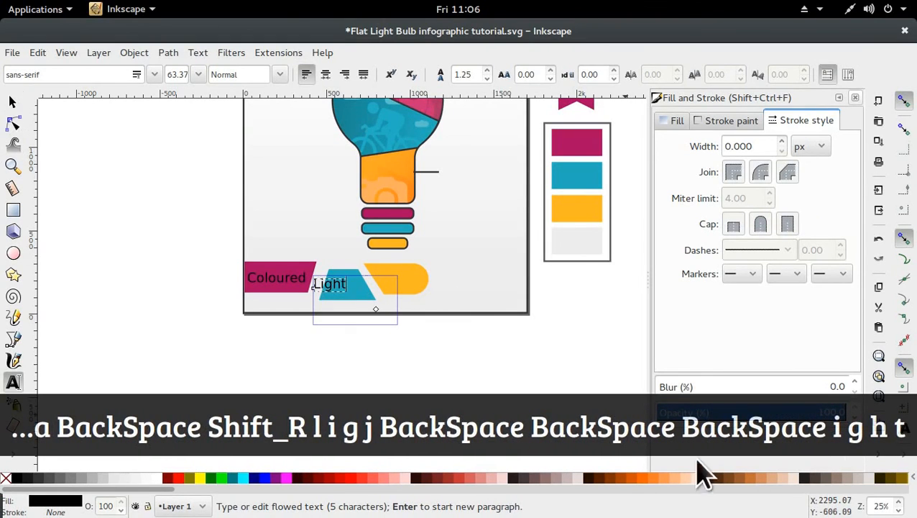
Step: Centre the "Light" text on the teal piece and place a duplicate of it on the orange piece
click(12, 103)
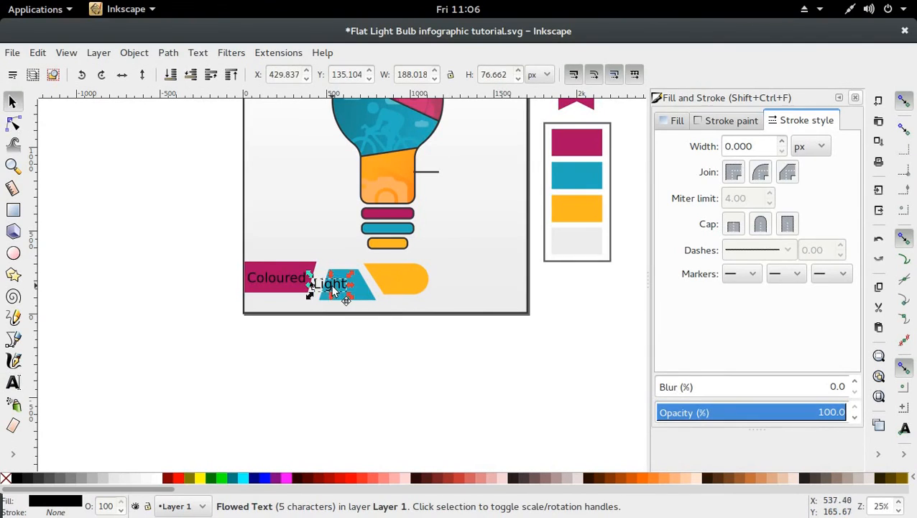
drag(348, 287, 407, 282)
key(ctrl)
key(ctrl+d)
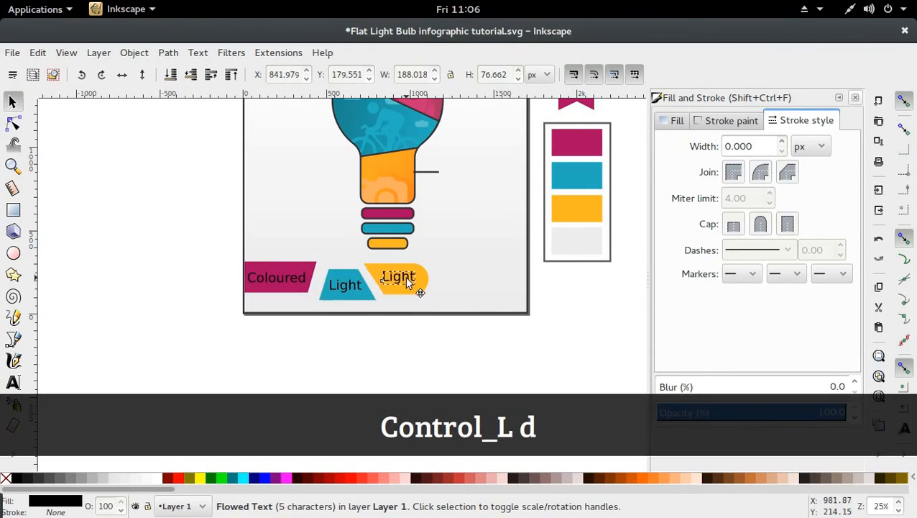
Step: Replace the wording of the text on the orange piece with "Bulb"
double_click(408, 279)
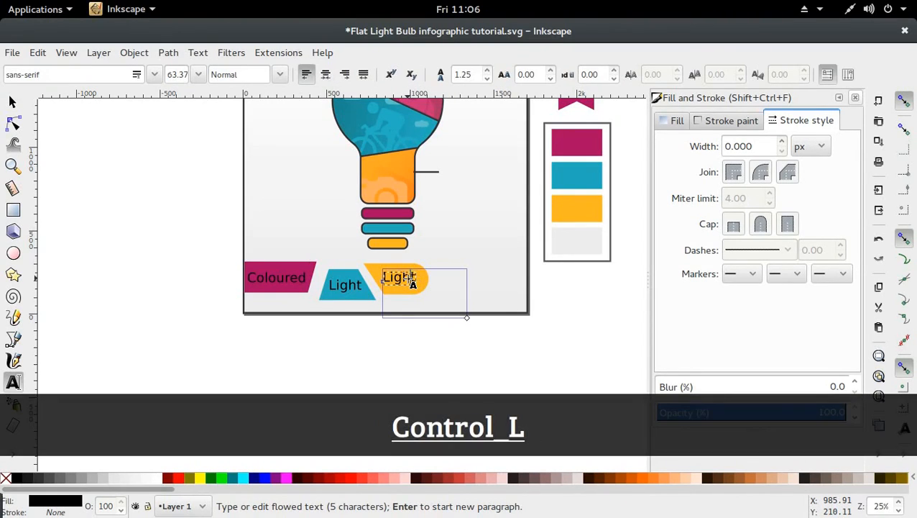
key(ctrl+a)
text(BUL)
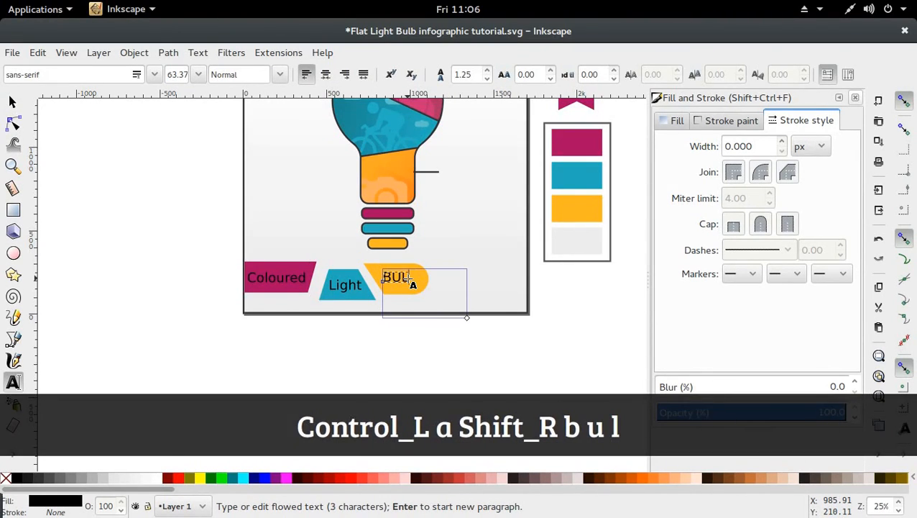
key(BackSpace)
key(BackSpace)
text(ulb)
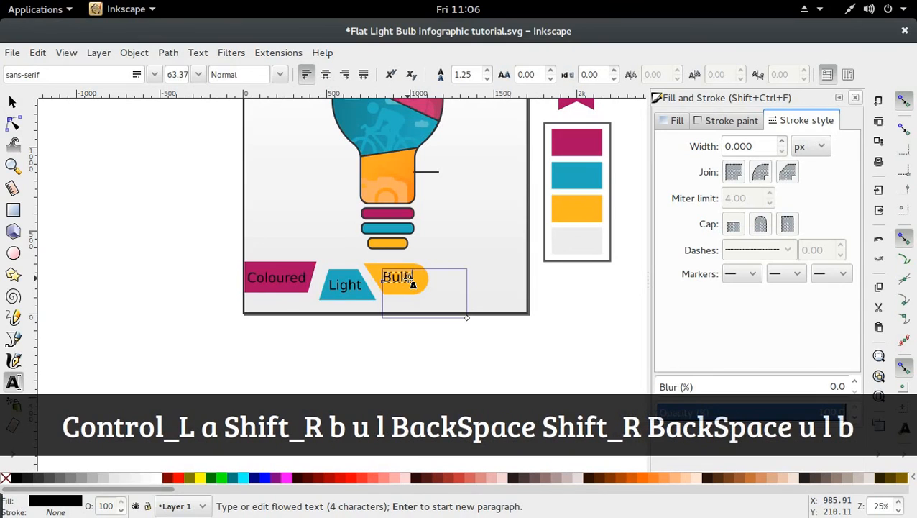
click(10, 100)
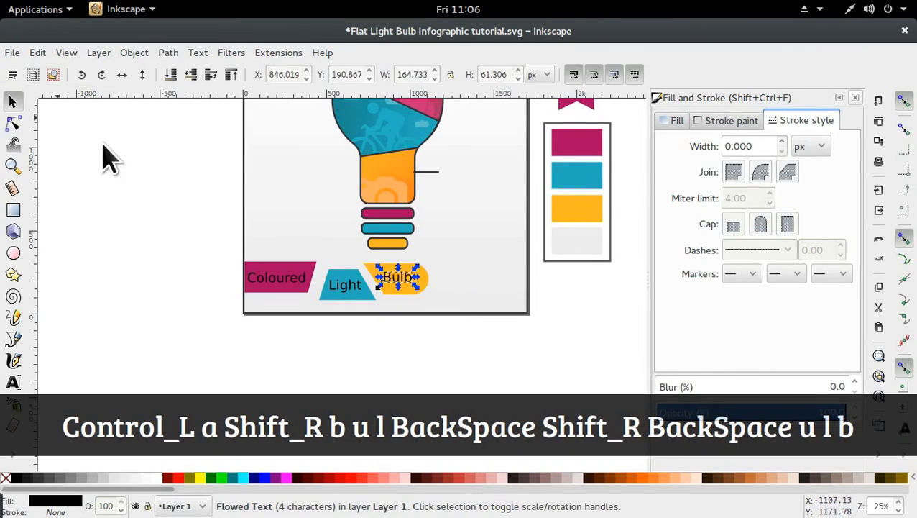
Step: Change the font of the "Coloured" text to Androgyne
double_click(292, 282)
key(ctrl+a)
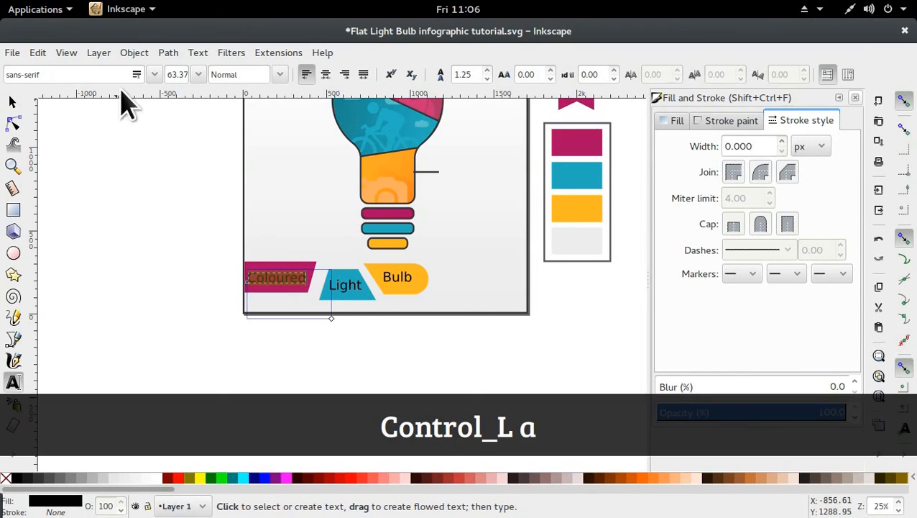
click(92, 71)
key(ctrl+a)
text(a)
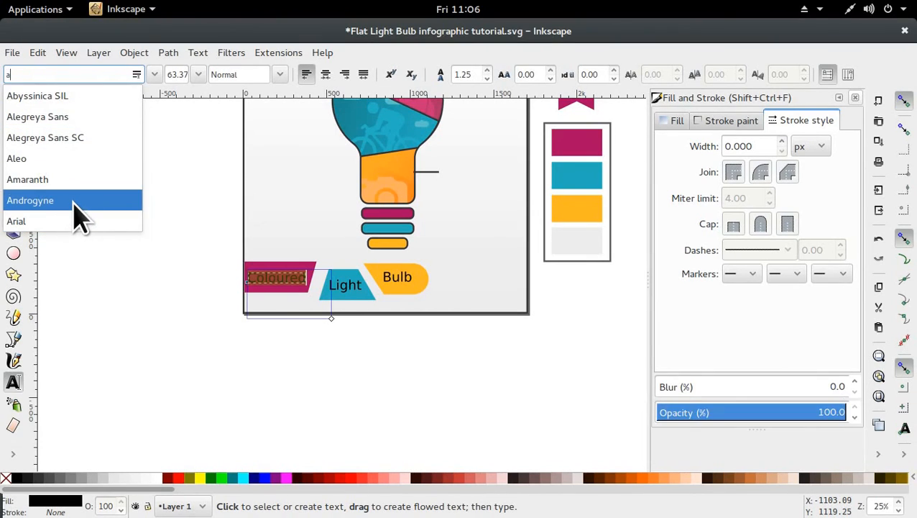
click(74, 205)
click(13, 102)
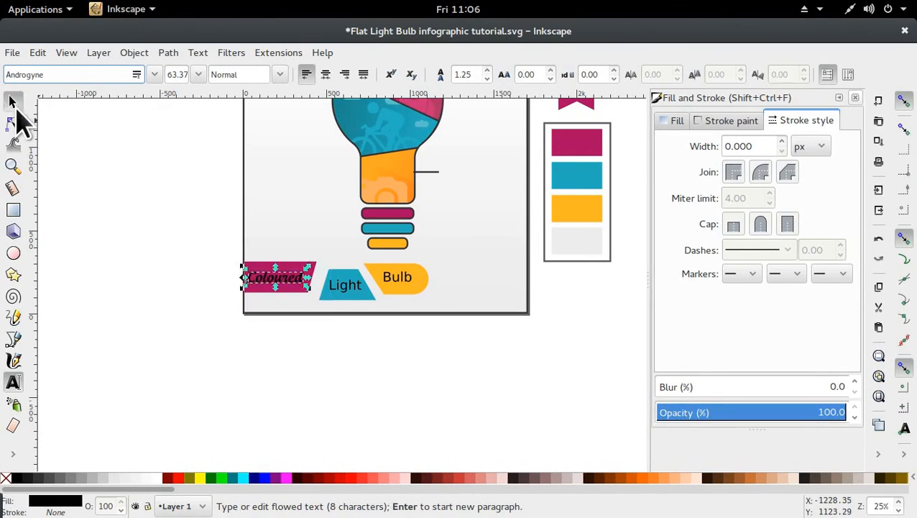
Step: Change the font of the "Light" text to Androgyne
double_click(352, 297)
click(348, 291)
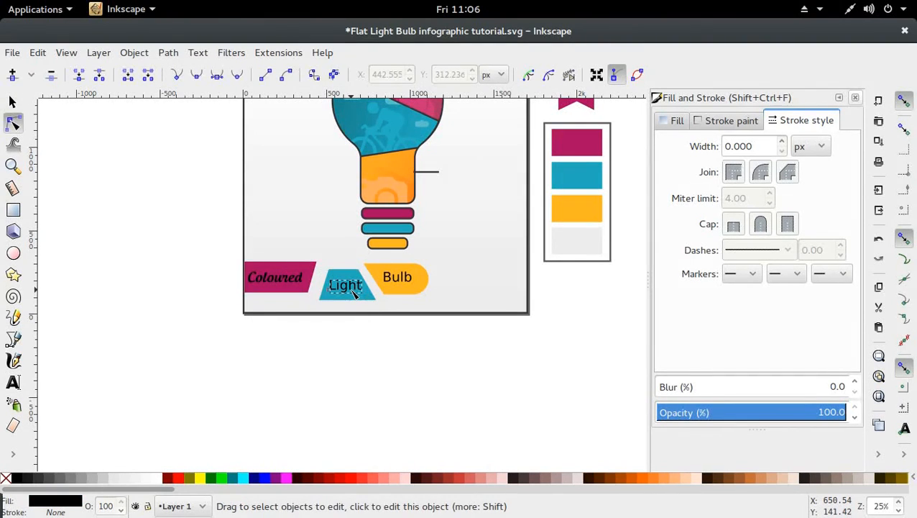
key(s)
double_click(348, 295)
key(ctrl+a)
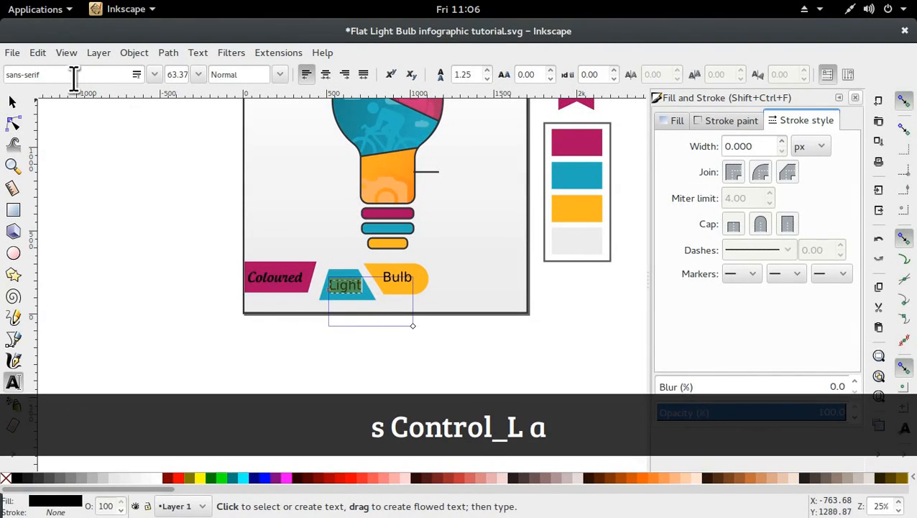
text(a)
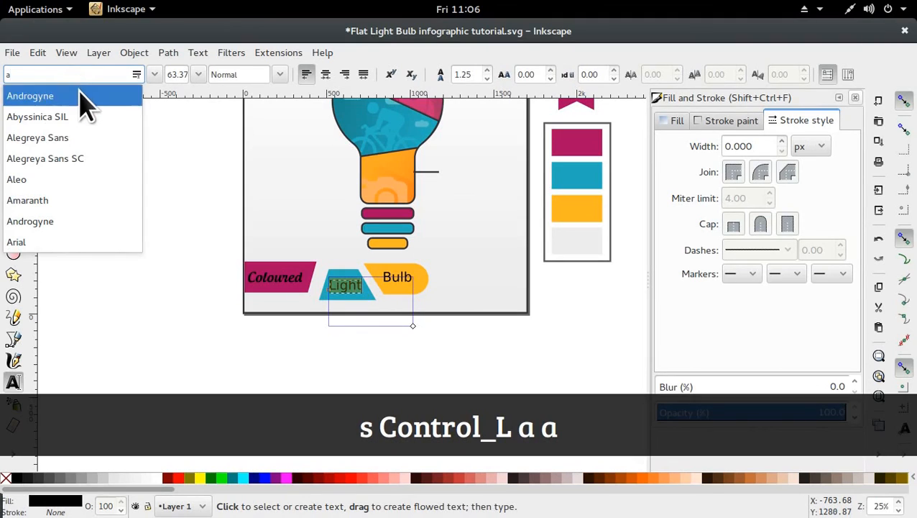
click(82, 94)
Step: Change the font of the "Bulb" text to Androgyne
click(385, 279)
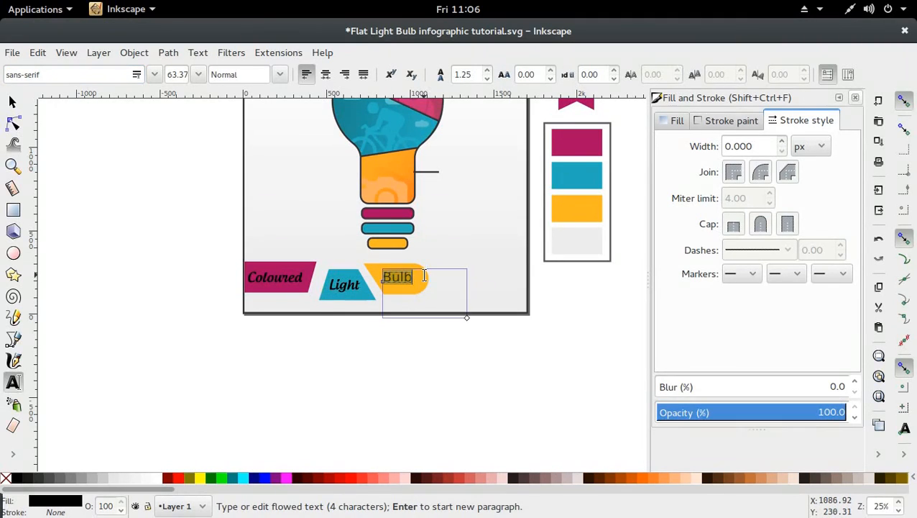
drag(50, 75, 4, 77)
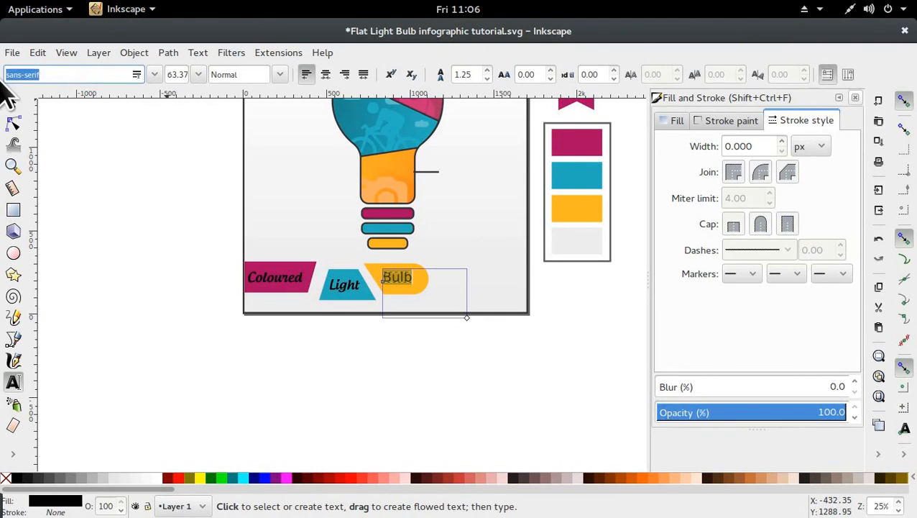
text(an)
click(95, 96)
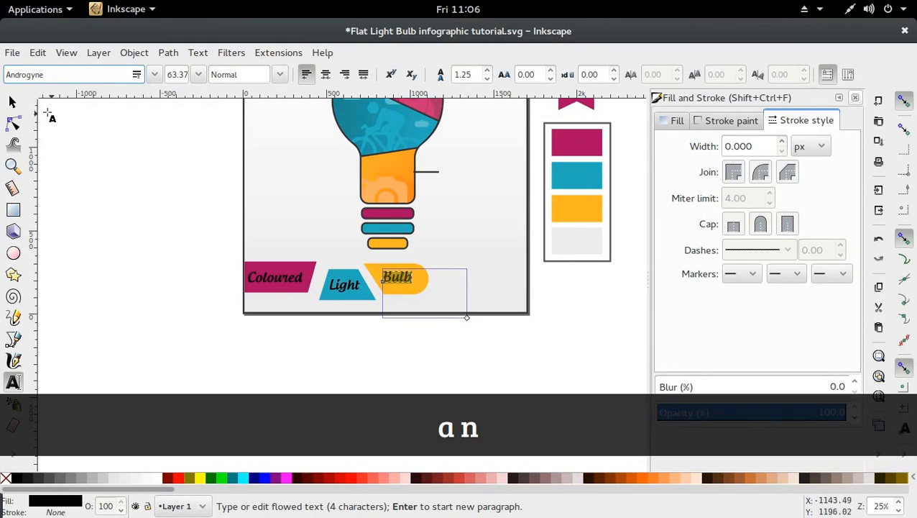
Step: Select the "Coloured", "Light" and "Bulb" texts together and colour them white
click(12, 102)
shift+click(349, 288)
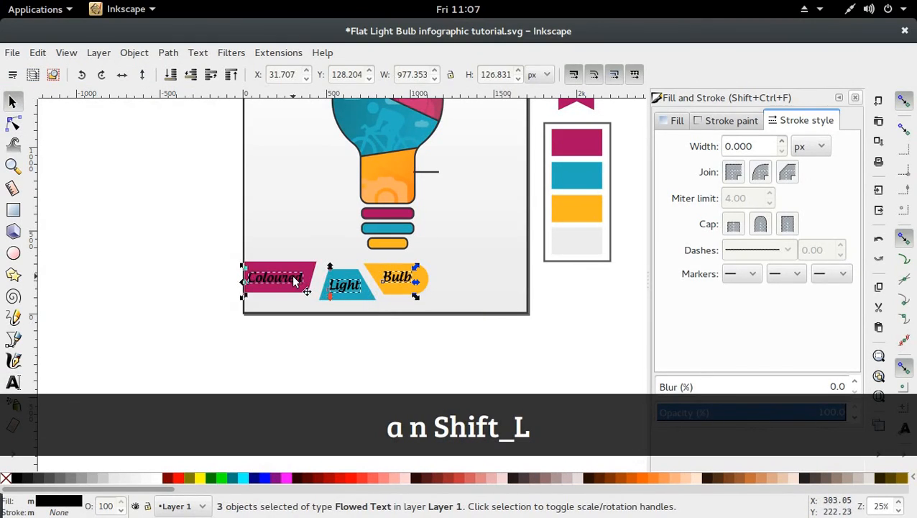
click(236, 352)
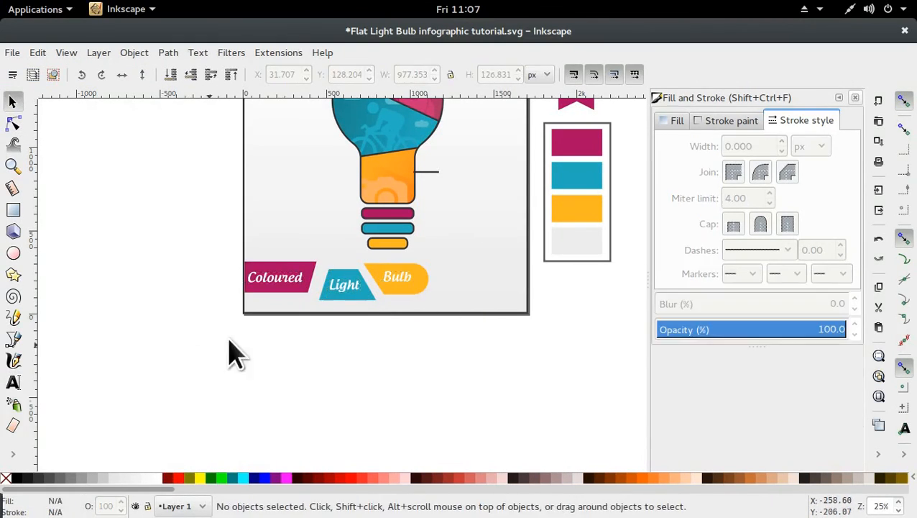
Step: Move the teal and orange pieces with their texts horizontally about 40 px closer to the magenta piece
drag(455, 360, 323, 259)
shift+click(350, 288)
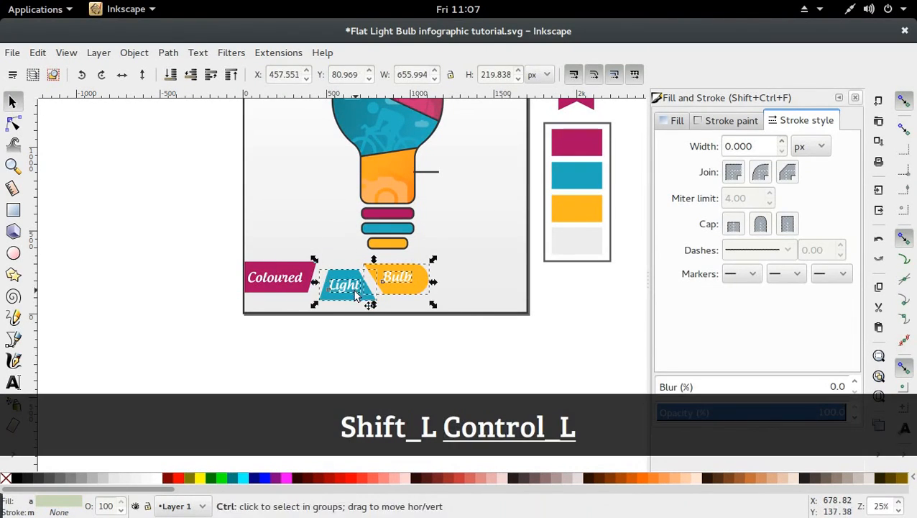
drag(350, 287, 348, 293)
click(386, 380)
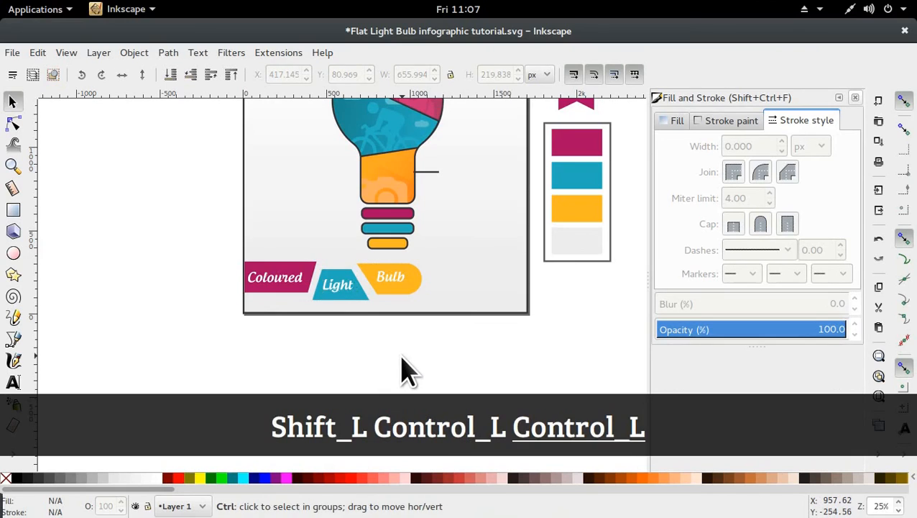
Step: Draw a square about 914 px wide beside the page and fill it with pink sampled from the "Coloured" label
scroll(401, 366, down, 1)
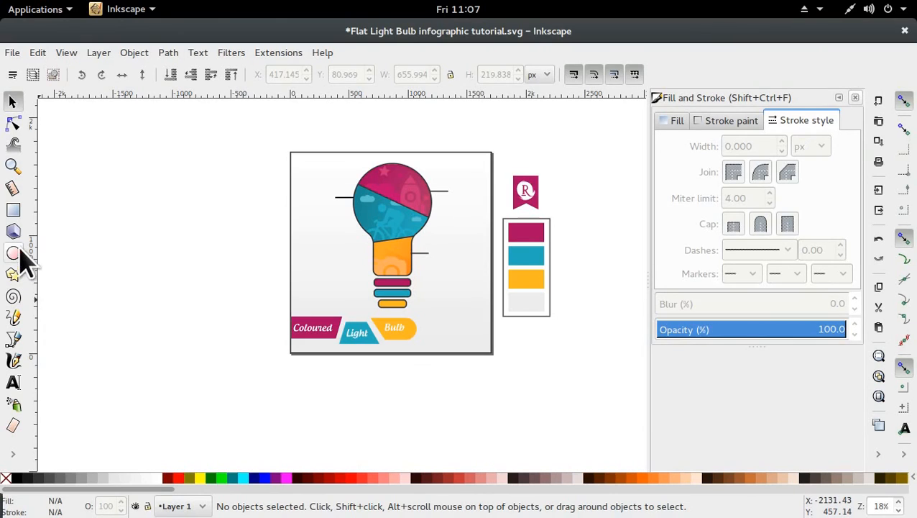
click(13, 209)
drag(87, 180, 165, 246)
key(s)
key(d)
click(295, 325)
key(s)
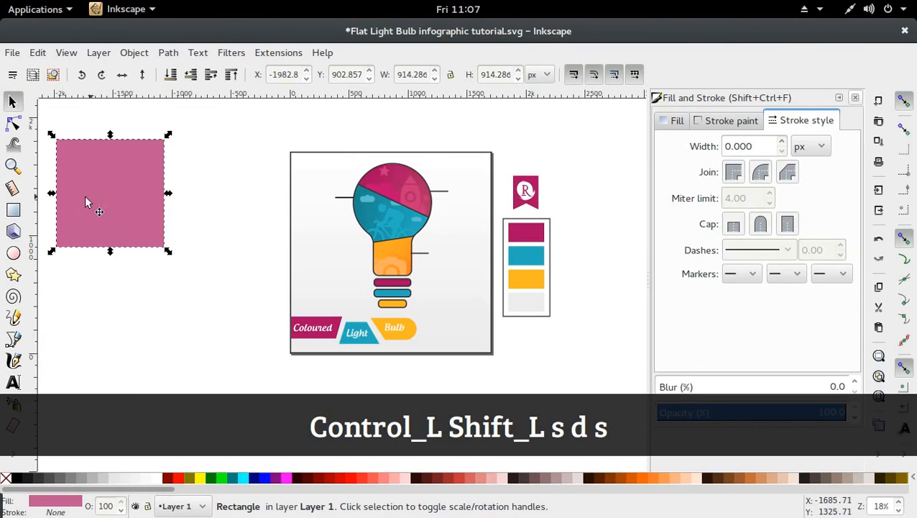
Step: Draw a closed shape over the square's lower-left diagonal half and subtract it to leave a right-angled triangle
click(13, 339)
click(51, 135)
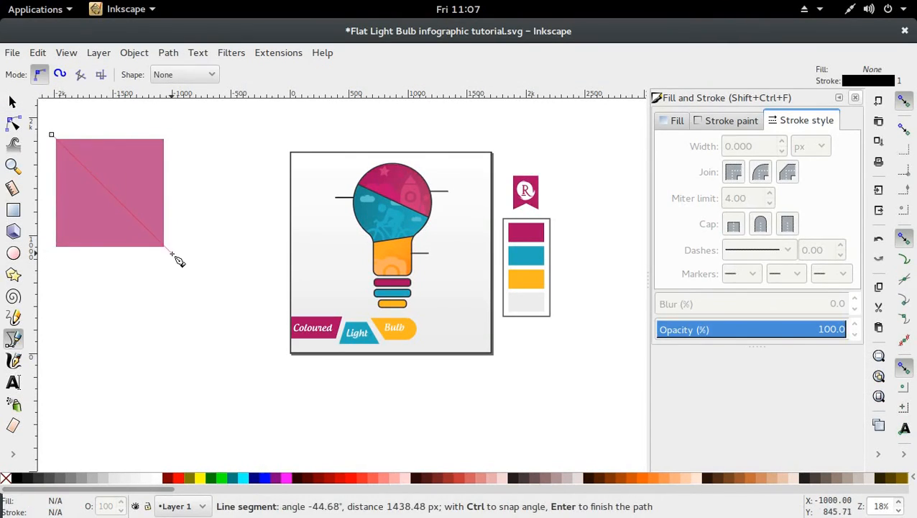
click(172, 254)
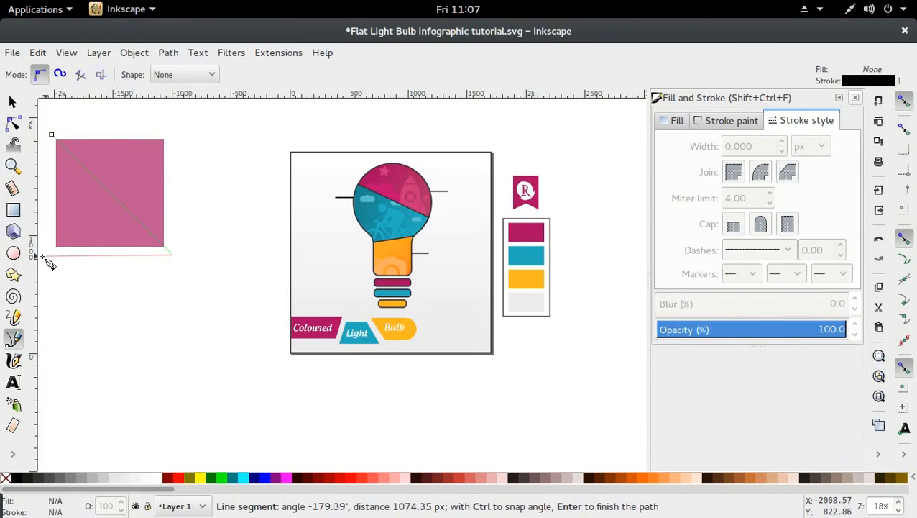
click(43, 260)
click(57, 138)
key(s)
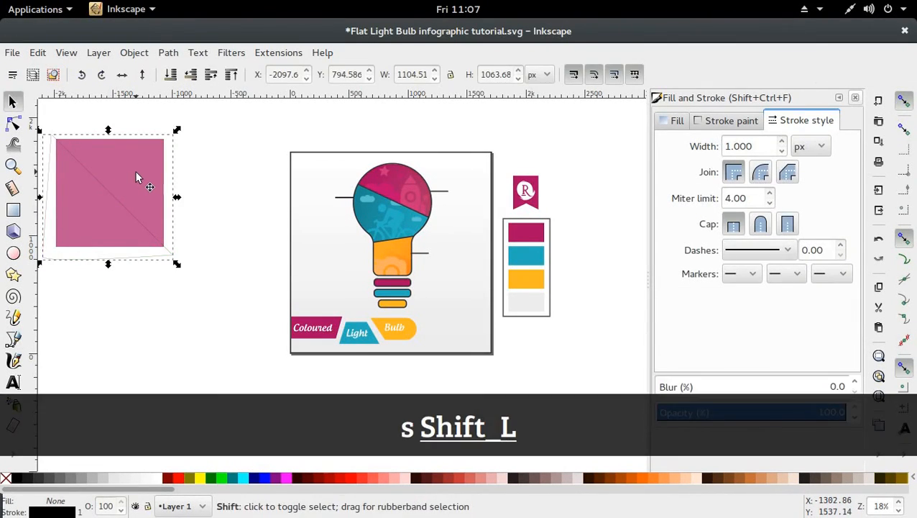
shift+click(139, 178)
key(ctrl+minus)
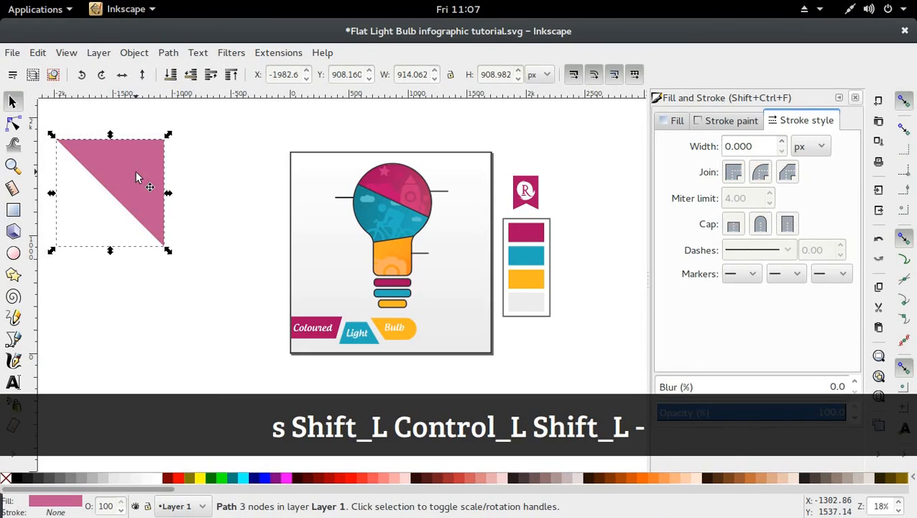
Step: Place the triangle on the page right of the bulb, about 377 px wide, and lower its opacity to about 14%
drag(140, 178, 221, 180)
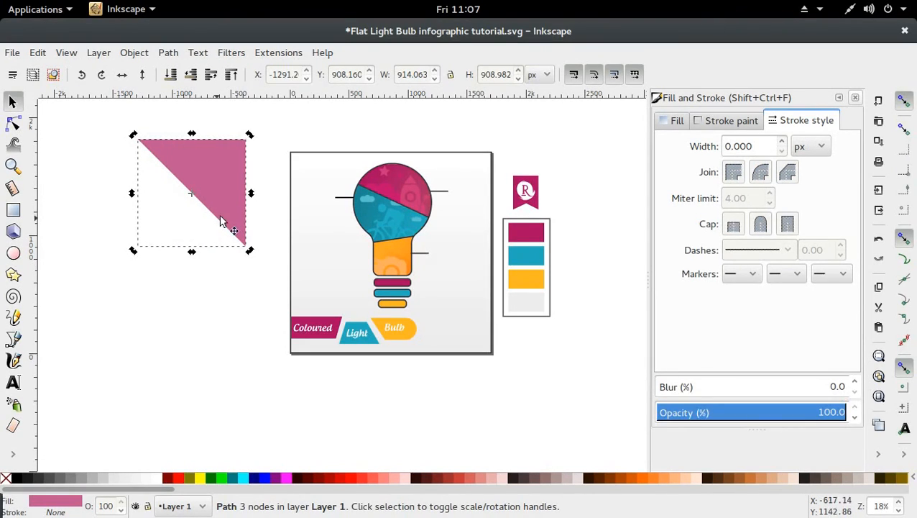
mouse_move(220, 222)
mouse_down()
mouse_move(317, 255)
mouse_move(448, 228)
mouse_move(473, 240)
mouse_move(486, 272)
mouse_move(471, 283)
mouse_move(474, 228)
mouse_up()
key(ctrl+shift+f)
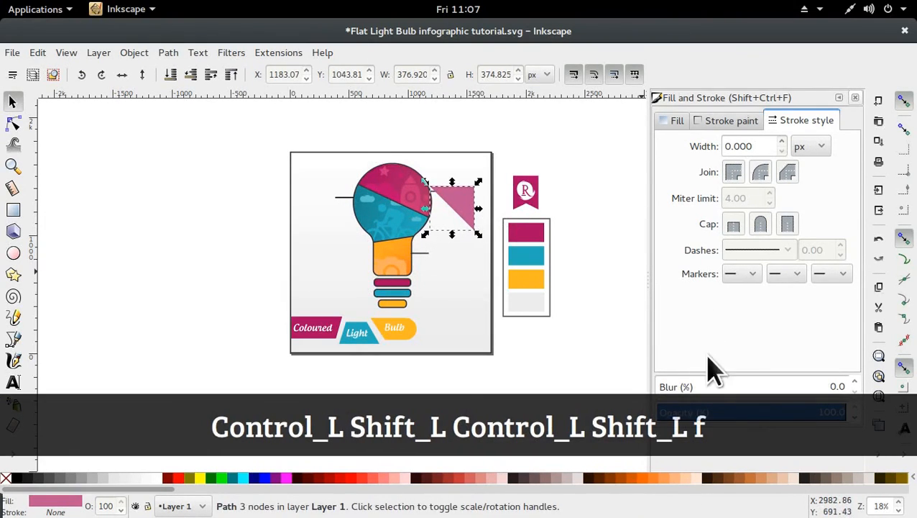
drag(722, 417, 679, 421)
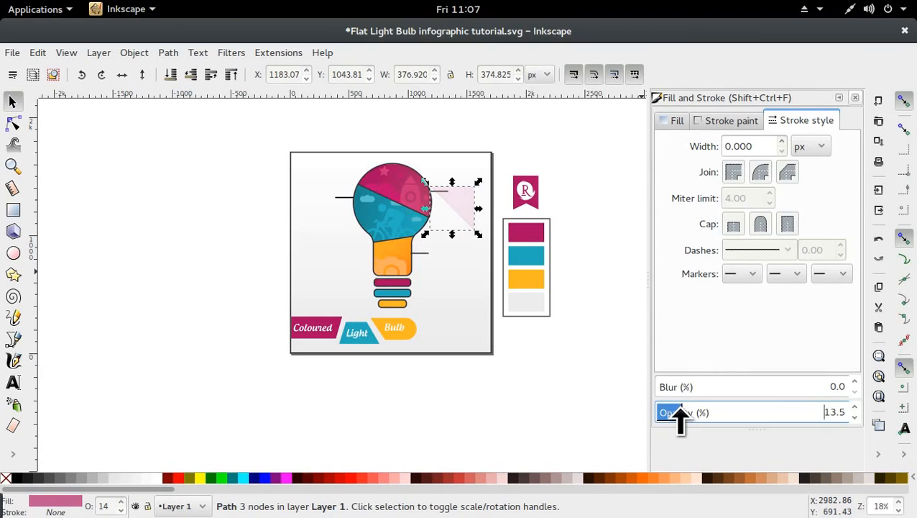
Step: Place a duplicate of the faint triangle left of the bulb, shrunk to about 240 px wide, and rotate it
drag(461, 212, 276, 291)
key(ctrl+d)
click(338, 236)
drag(312, 246, 343, 271)
click(326, 259)
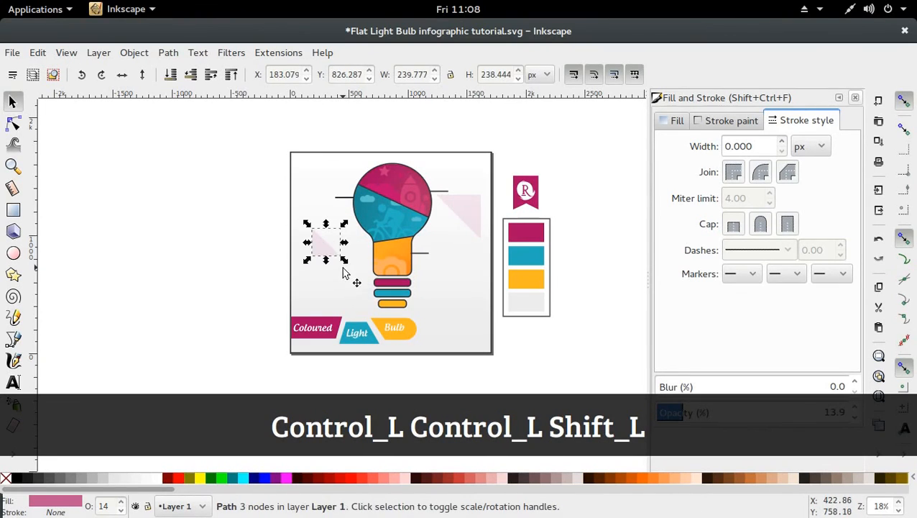
click(337, 248)
Step: Place a rotated duplicate of the small triangle in the page's lower-right area and recolour it with the palette's yellow-orange
drag(343, 232, 477, 307)
key(ctrl+d)
key(d)
click(521, 286)
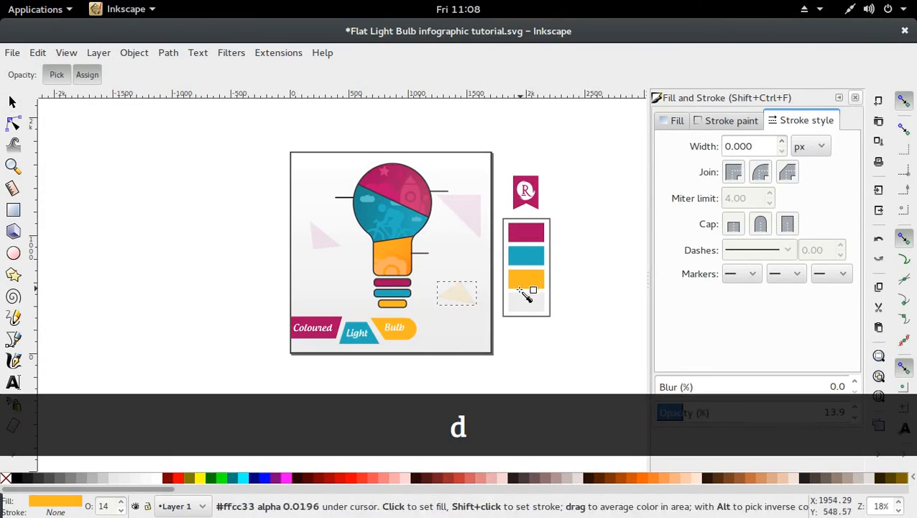
Step: Recolour the large triangle right of the bulb with the palette's teal
key(d)
click(475, 211)
key(d)
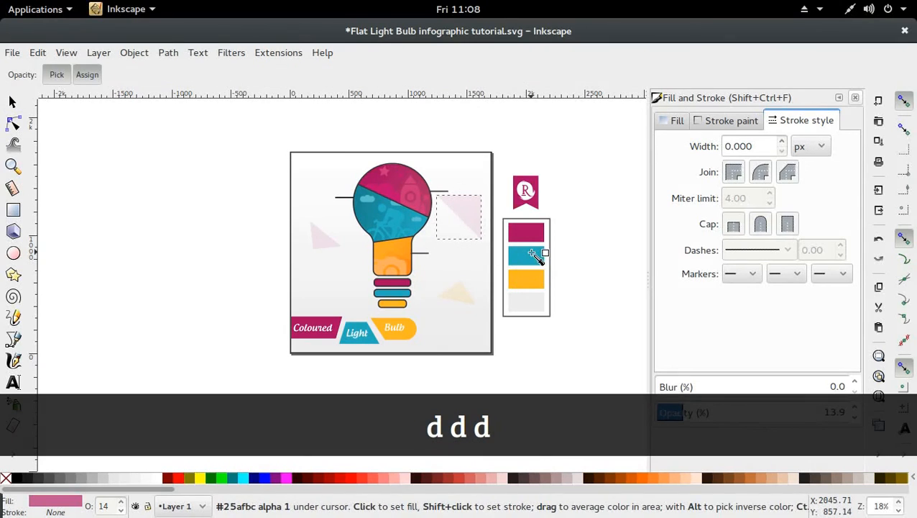
click(516, 255)
key(d)
Step: Place a duplicate of the yellow-orange triangle above the "Coloured" label and recolour it with a darker orange
click(508, 352)
click(464, 305)
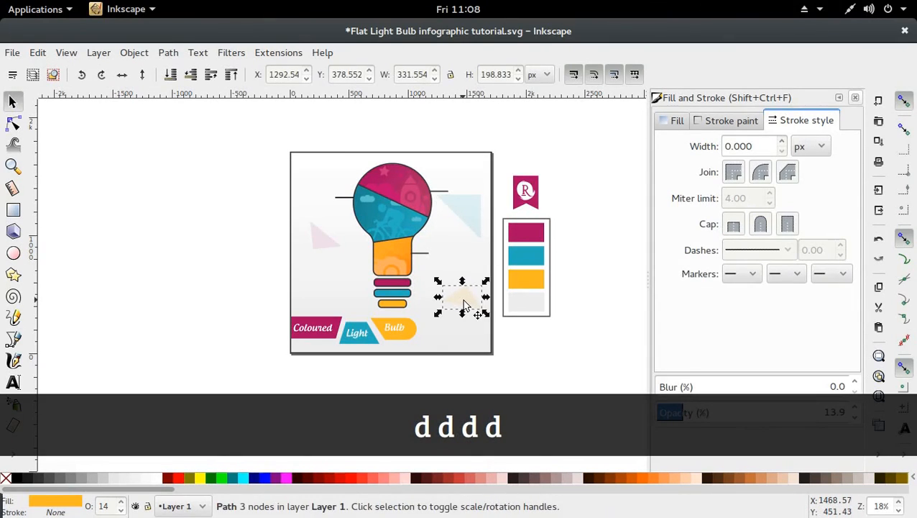
key(ctrl+d)
drag(464, 305, 280, 297)
key(d)
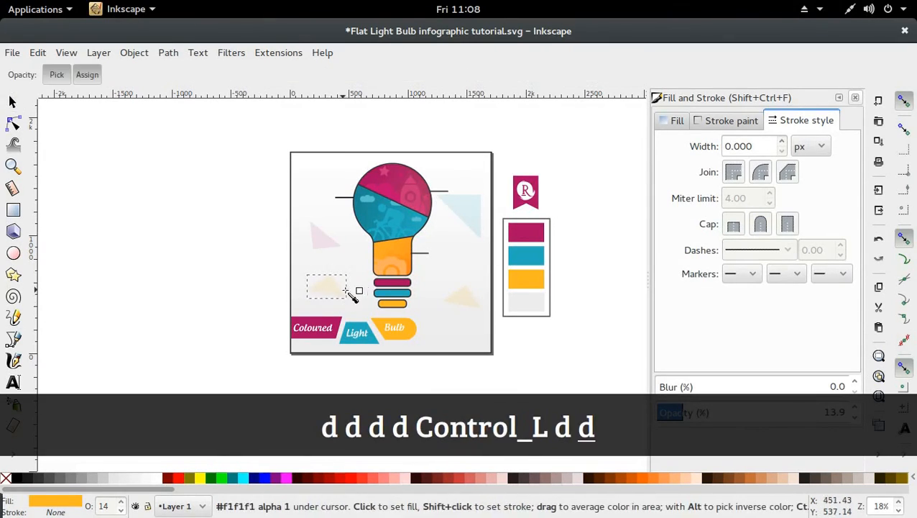
key(d)
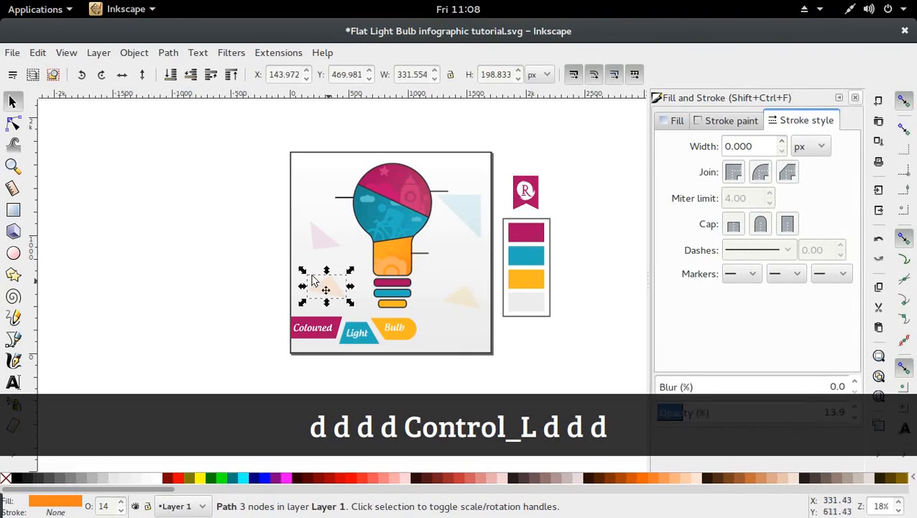
Step: Enlarge the pink triangle to about 367 px wide, and rotate and enlarge the darker orange one to about 389 px wide
click(238, 266)
mouse_move(312, 249)
mouse_down()
mouse_move(312, 226)
mouse_move(346, 238)
mouse_move(375, 266)
mouse_move(327, 228)
mouse_move(317, 236)
mouse_up()
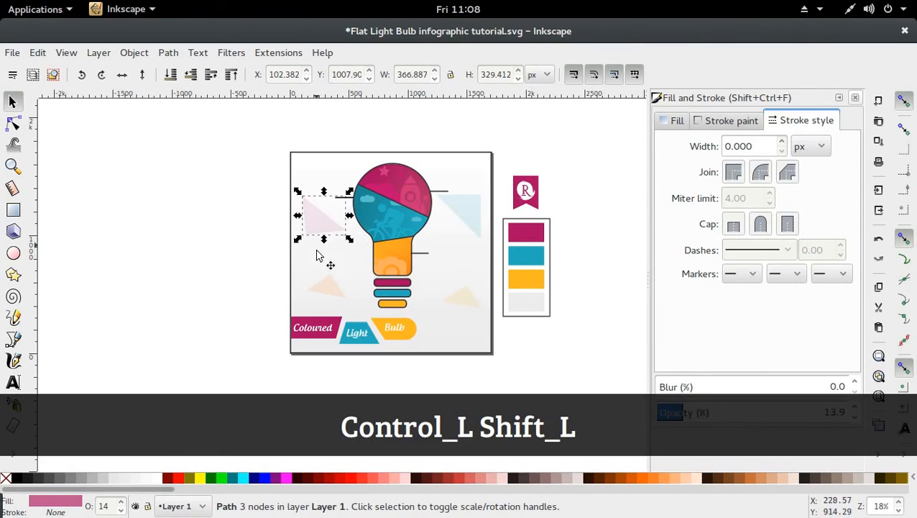
drag(319, 296, 346, 260)
click(336, 290)
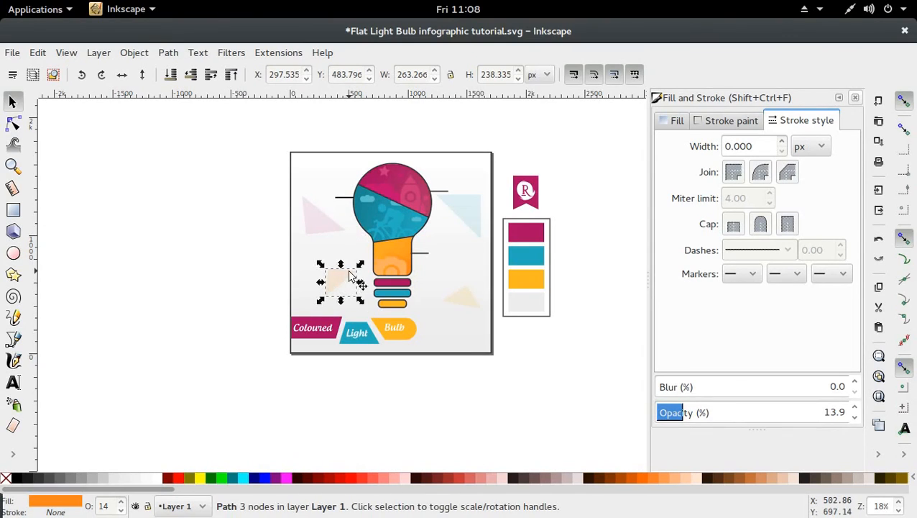
key(ctrl)
key(shift)
drag(368, 316, 361, 269)
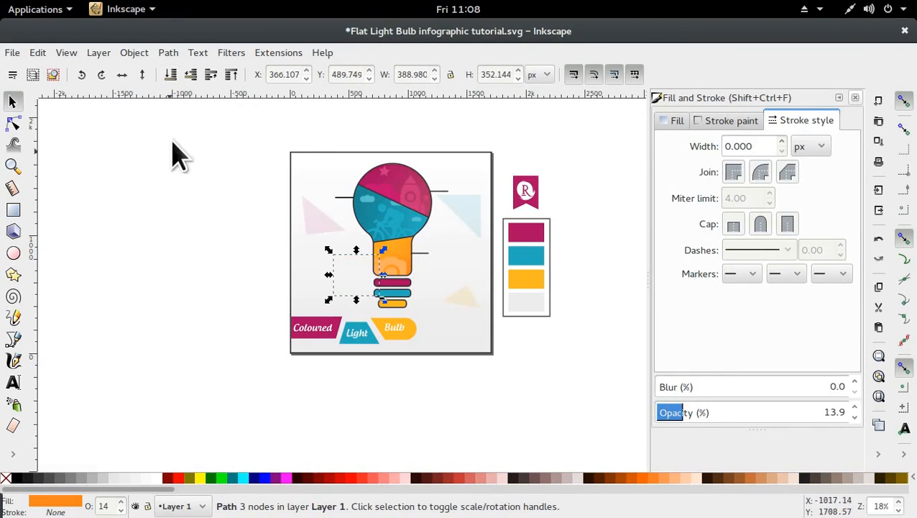
key(Escape)
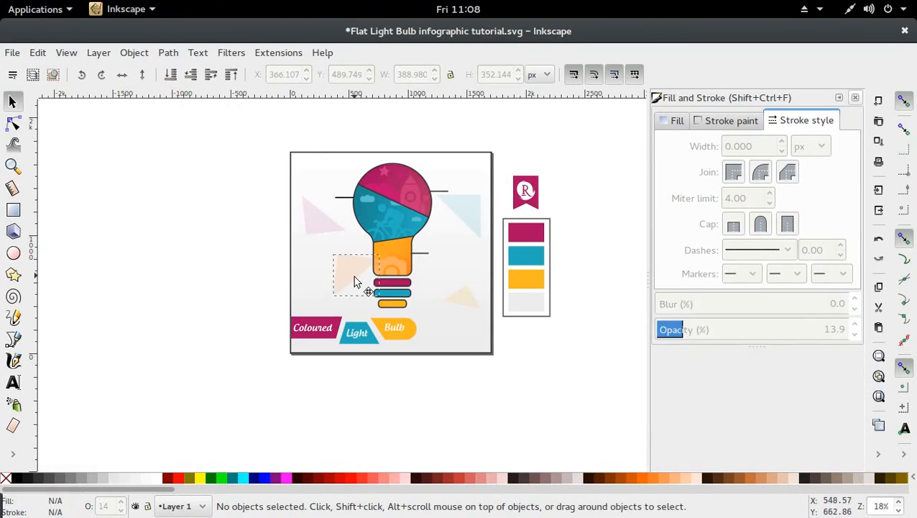
Step: Reposition the darker orange, pink and yellow-orange triangles around the bulb and save the document
click(354, 280)
click(322, 230)
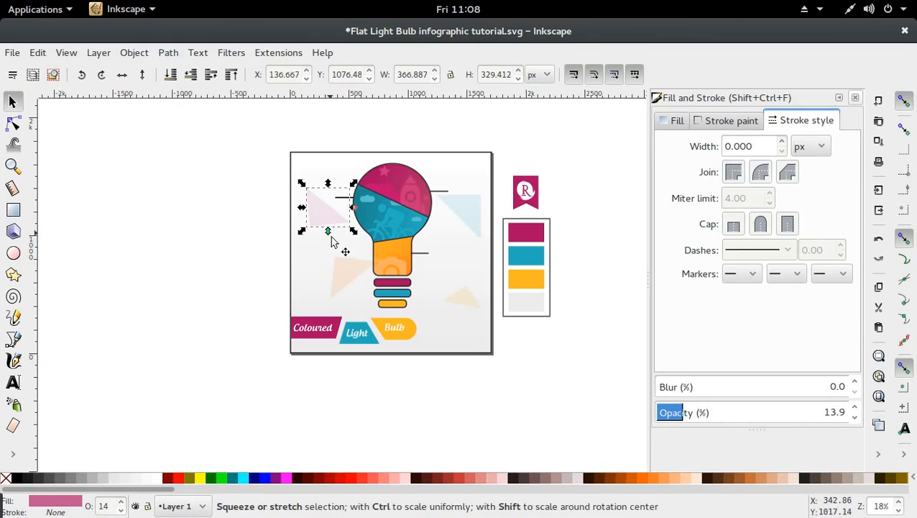
click(453, 305)
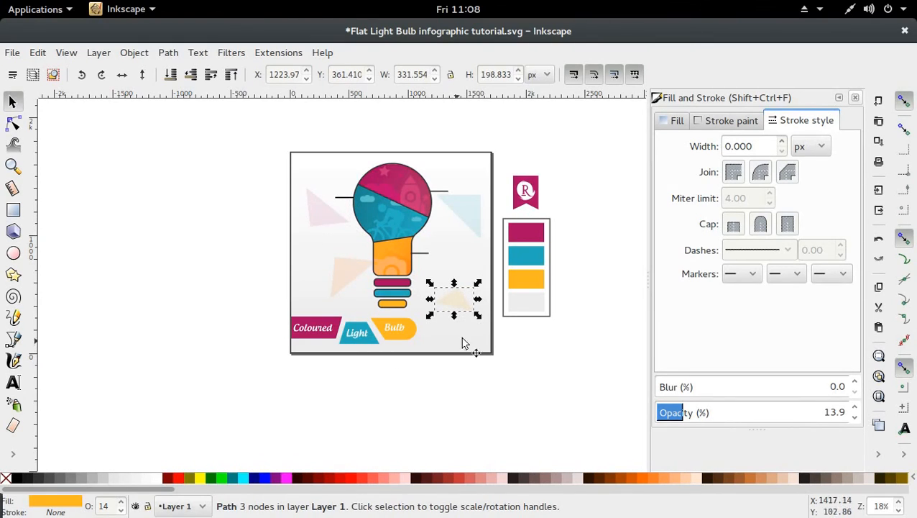
key(Escape)
key(ctrl+s)
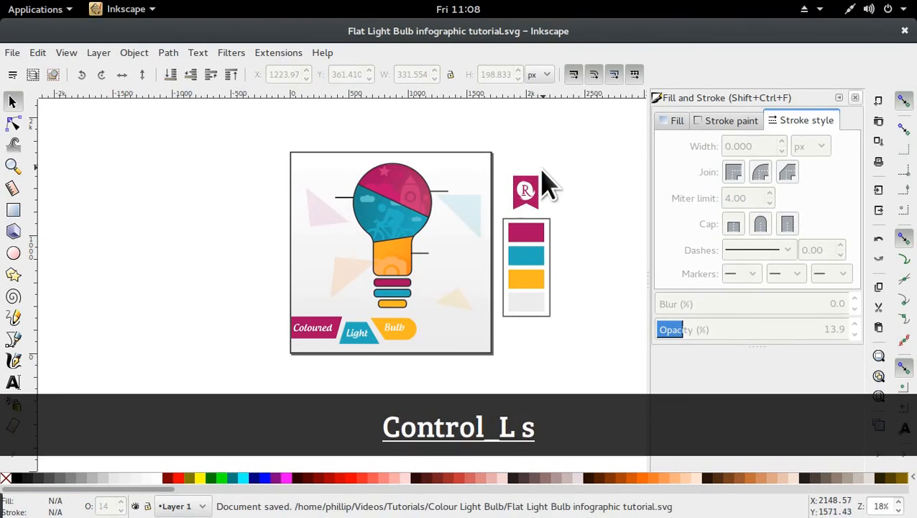
Step: Place a duplicate of the "Coloured" label text on the bulb's pink section and change it to 01
click(13, 382)
key(s)
ctrl+click(303, 337)
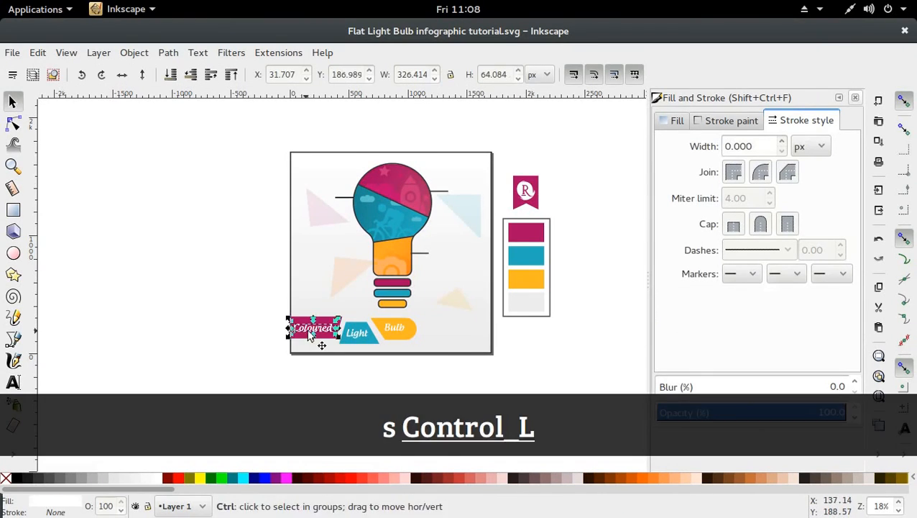
key(ctrl+d)
drag(304, 337, 379, 182)
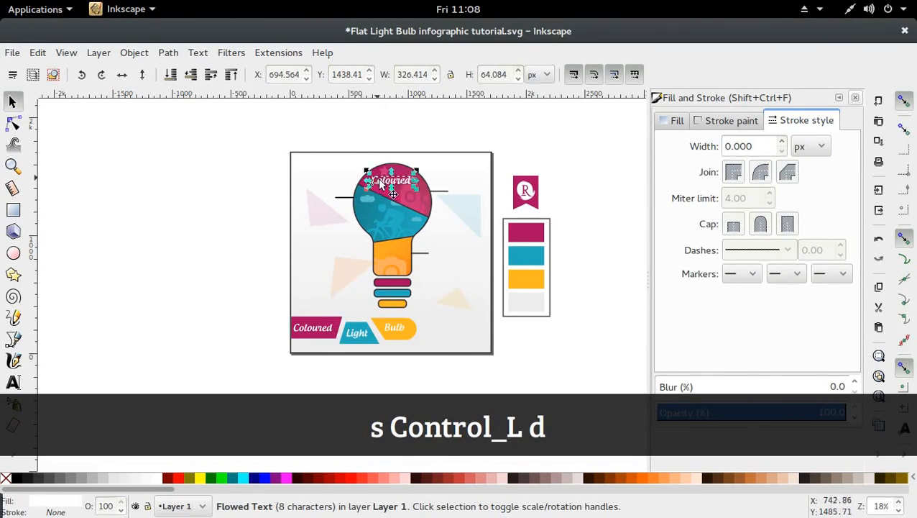
double_click(392, 188)
key(ctrl+a)
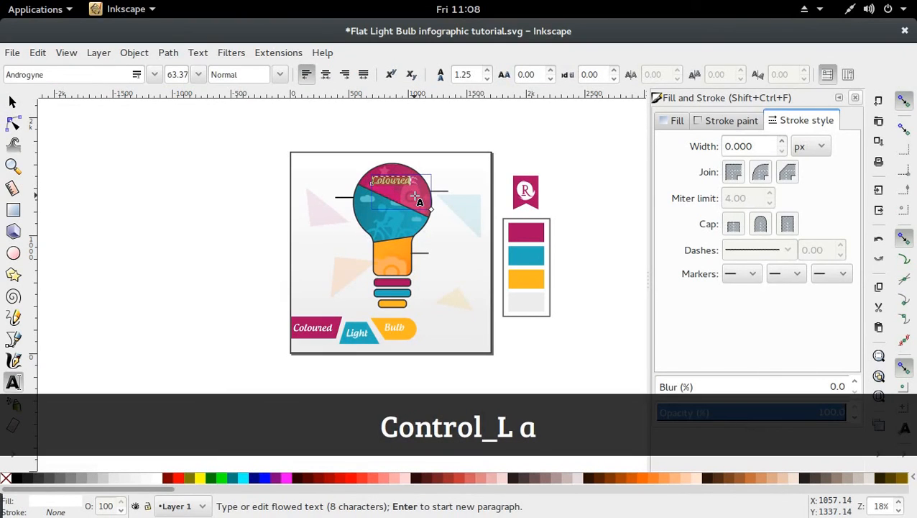
text(01)
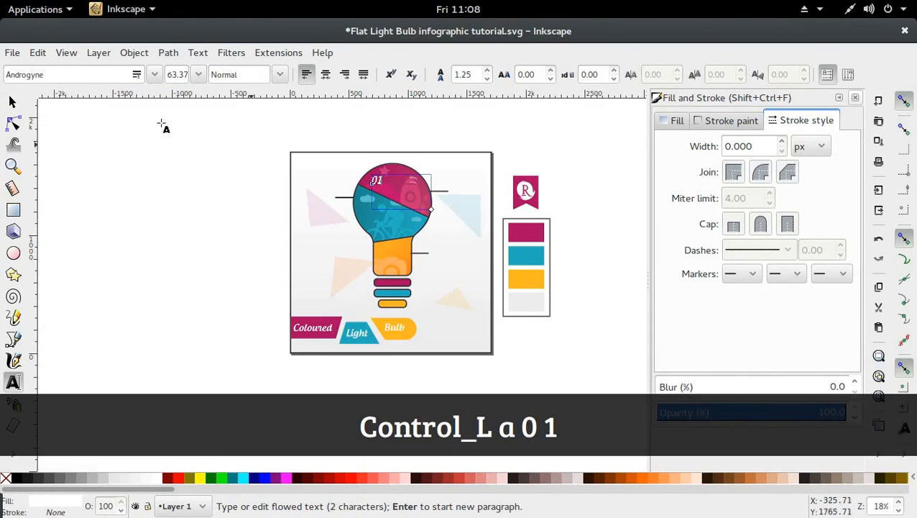
click(309, 234)
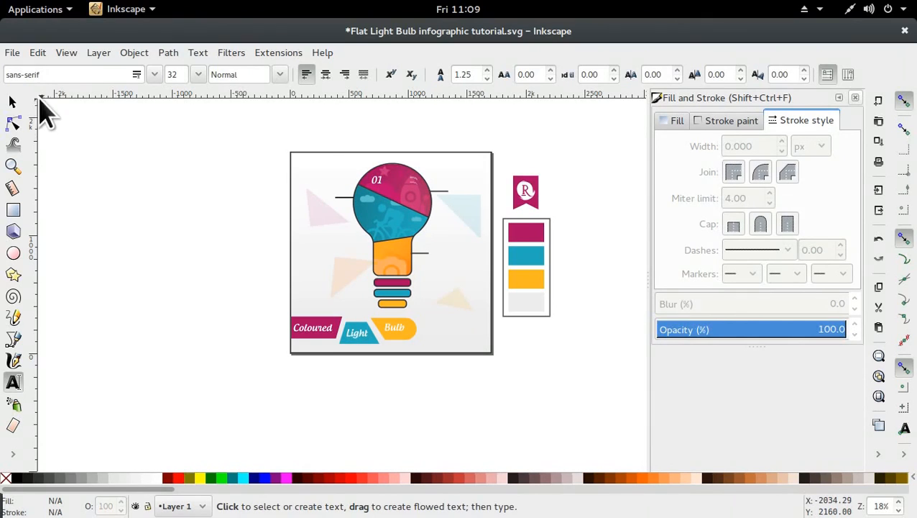
Step: Place a duplicate of the 01 on the right side of the bulb's teal section
click(13, 101)
ctrl+click(377, 182)
key(ctrl+d)
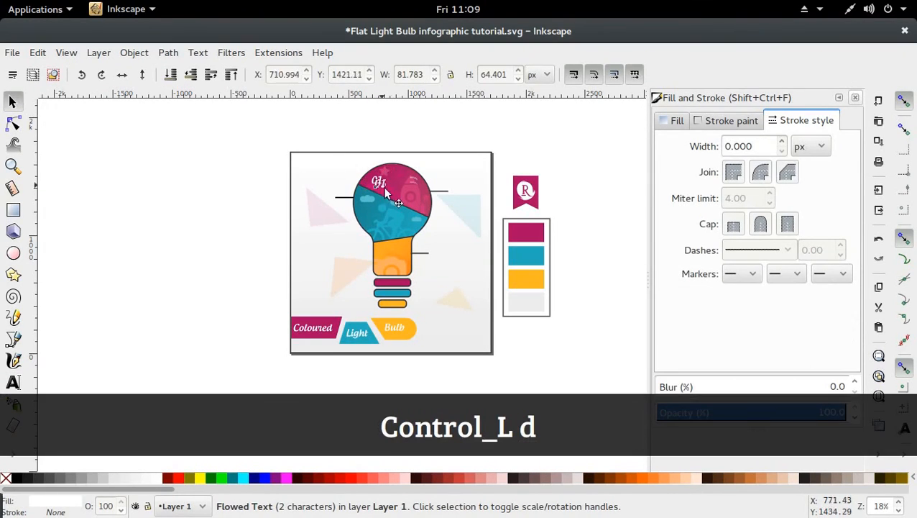
click(415, 222)
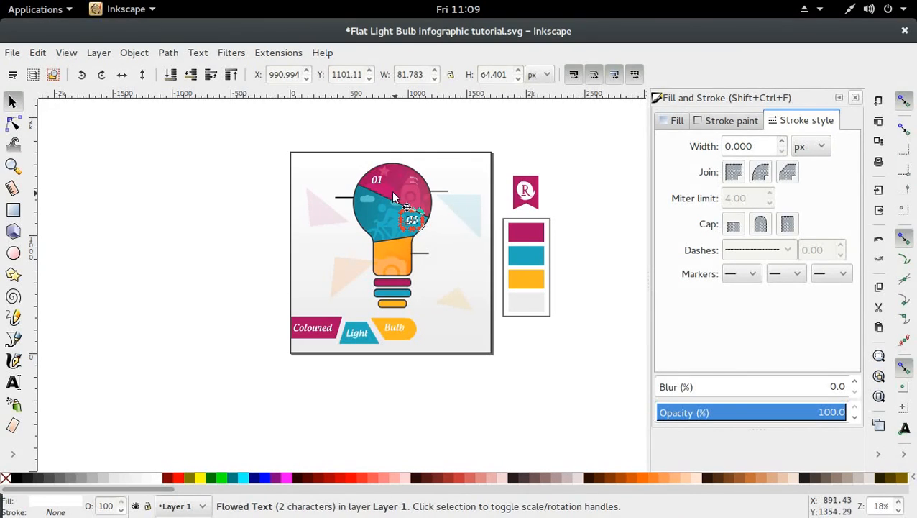
Step: Enlarge the 01 on the pink section to about 127 px wide and delete its smaller duplicate on the teal section
click(380, 177)
drag(386, 188, 389, 192)
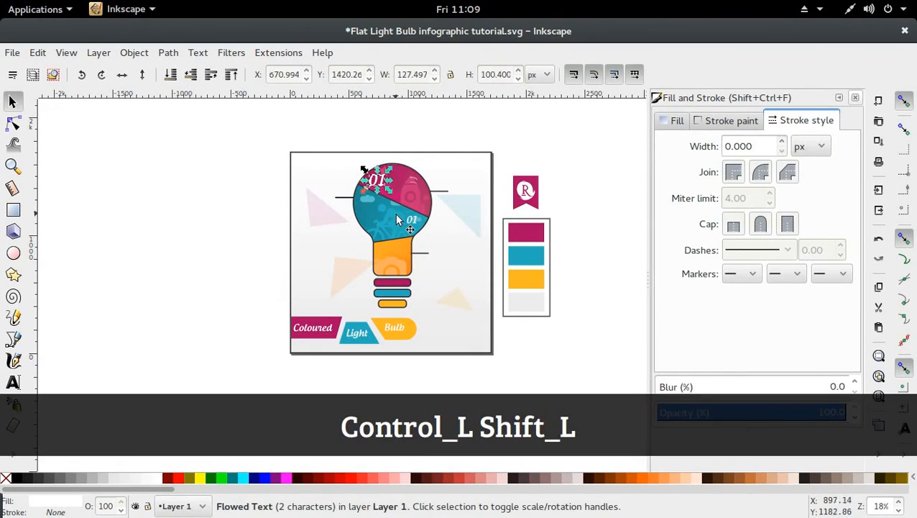
click(410, 222)
key(Delete)
Step: Place a duplicate of the enlarged 01 on the right side of the teal section and change it to 02
click(377, 181)
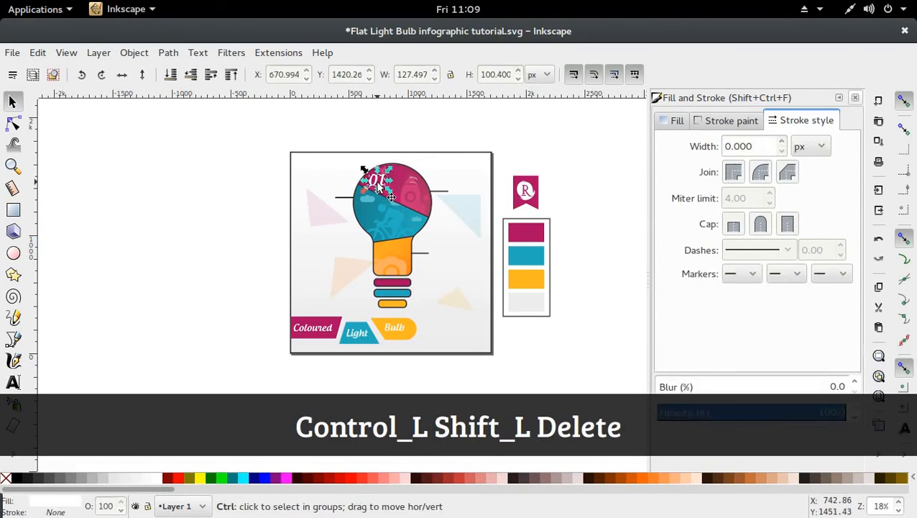
key(ctrl+d)
drag(388, 195, 408, 222)
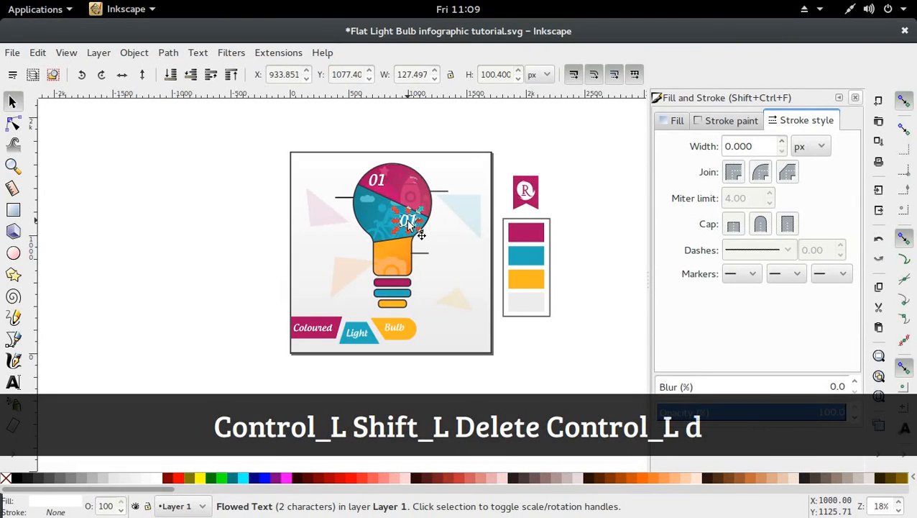
double_click(409, 221)
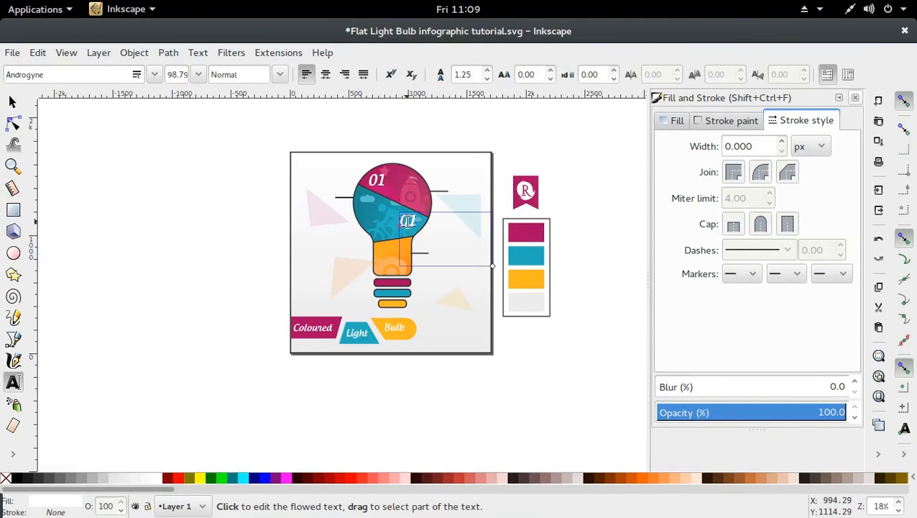
text(2)
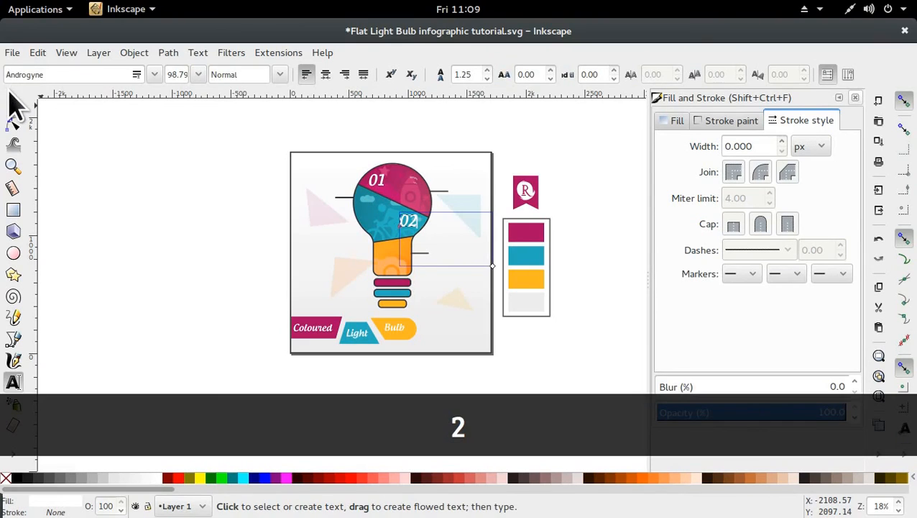
click(12, 101)
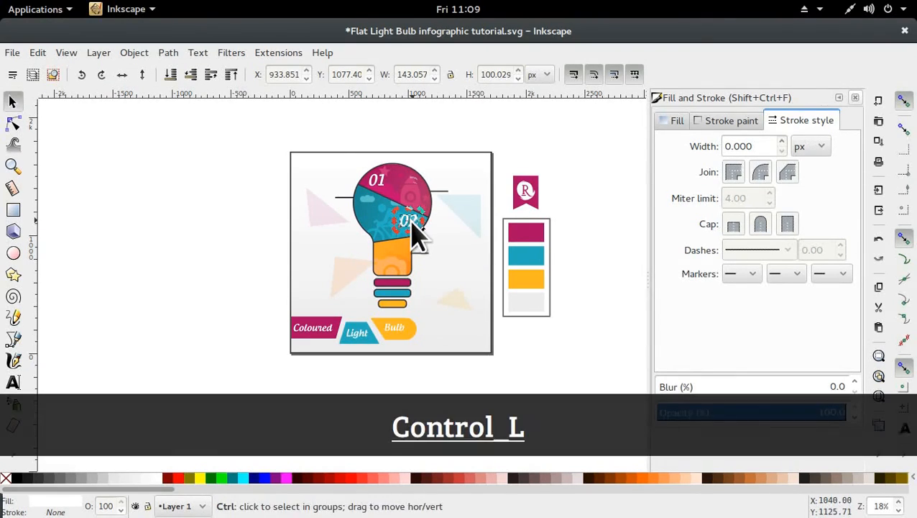
Step: Place a duplicate of the 02 on the bulb's orange section and change it to 03
key(ctrl+d)
drag(416, 225, 391, 255)
key(ctrl+z)
double_click(390, 249)
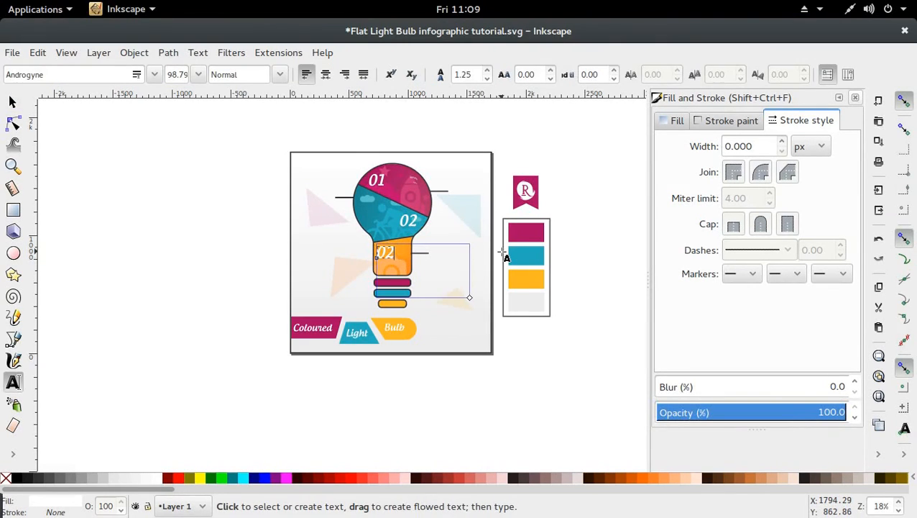
key(BackSpace)
text(3)
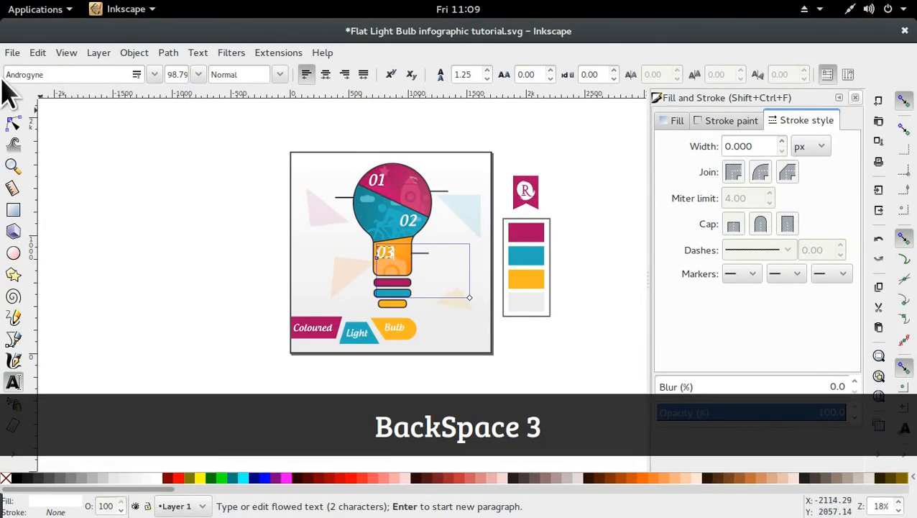
click(12, 101)
click(184, 252)
Step: Scale the 03, 02 and 01 numbers on the bulb down slightly
click(392, 257)
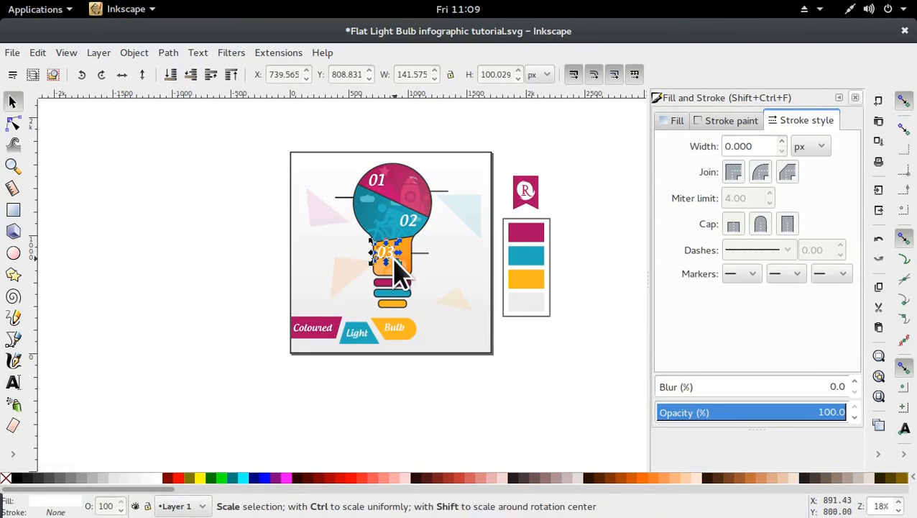
drag(394, 258, 385, 258)
click(416, 228)
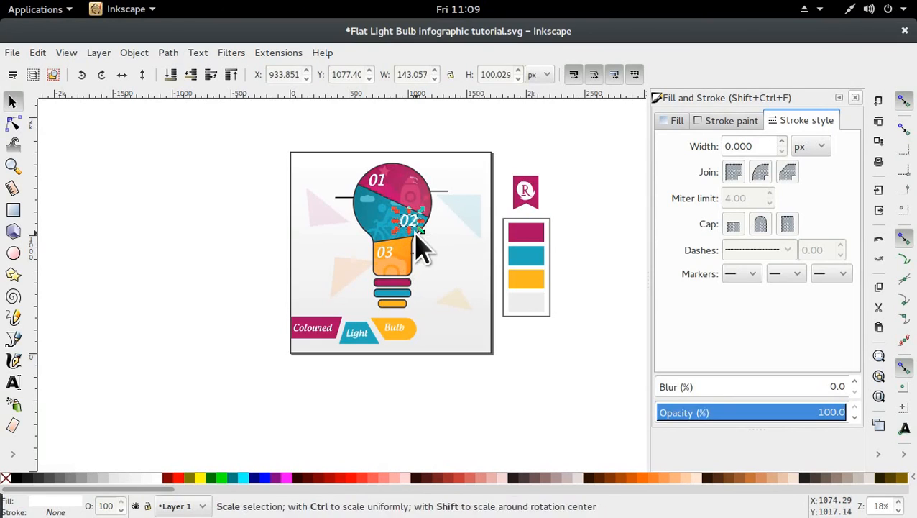
drag(418, 231, 416, 229)
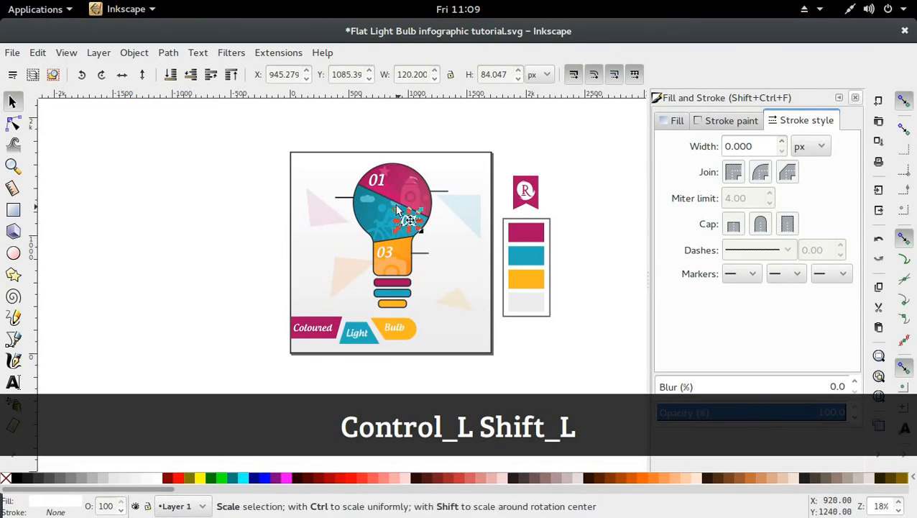
click(388, 188)
Step: Place a duplicate of the bulb's 01 left of the bulb and recolour it with the connector line's black
drag(388, 189, 309, 196)
key(ctrl+d)
key(d)
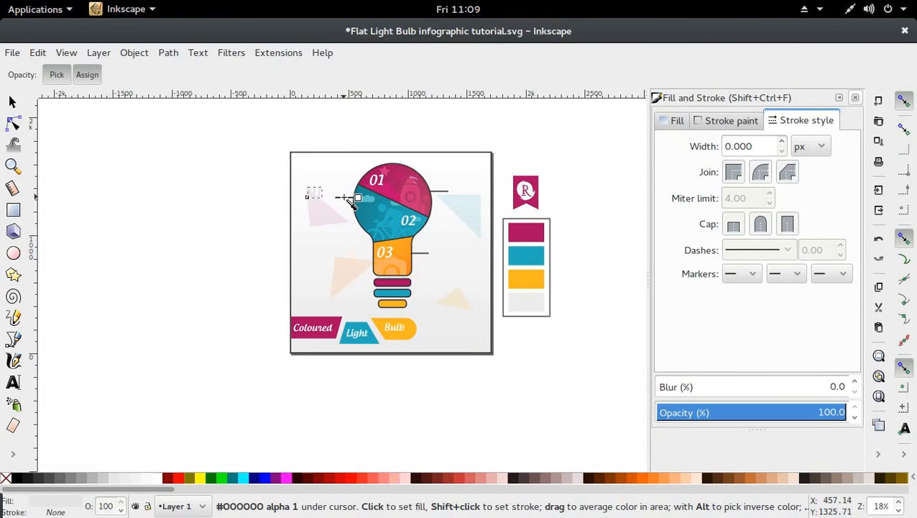
key(d)
Step: Place a duplicate of the black 01 at the end of the connector line right of the pink section
key(ctrl+d)
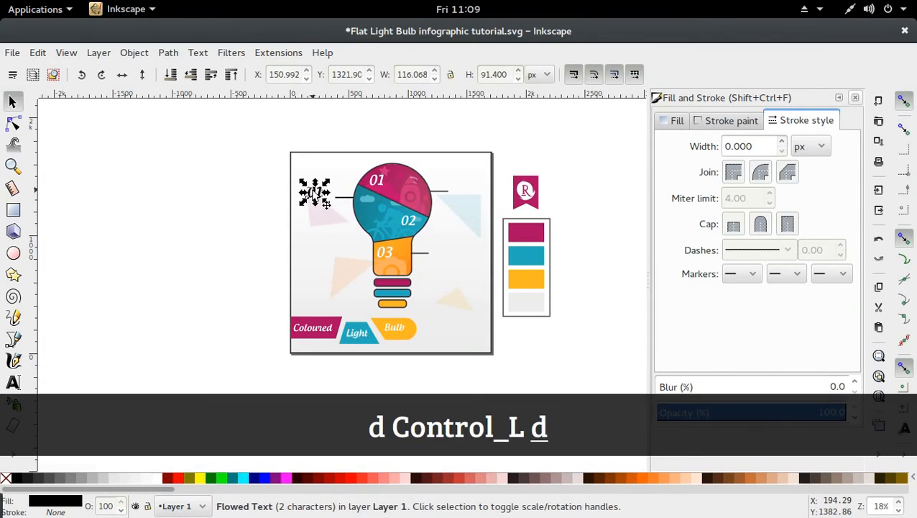
drag(314, 193, 332, 194)
drag(464, 193, 463, 192)
Step: Lower the connector line left of the bulb slightly and align the black 01 with its outer end
ctrl+click(343, 200)
mouse_move(343, 201)
mouse_down()
mouse_move(327, 206)
mouse_move(336, 213)
mouse_up()
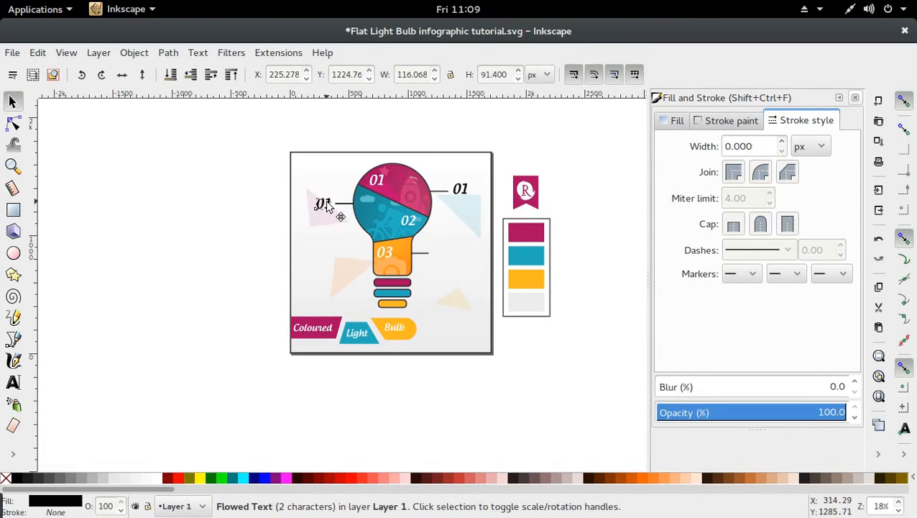
click(331, 216)
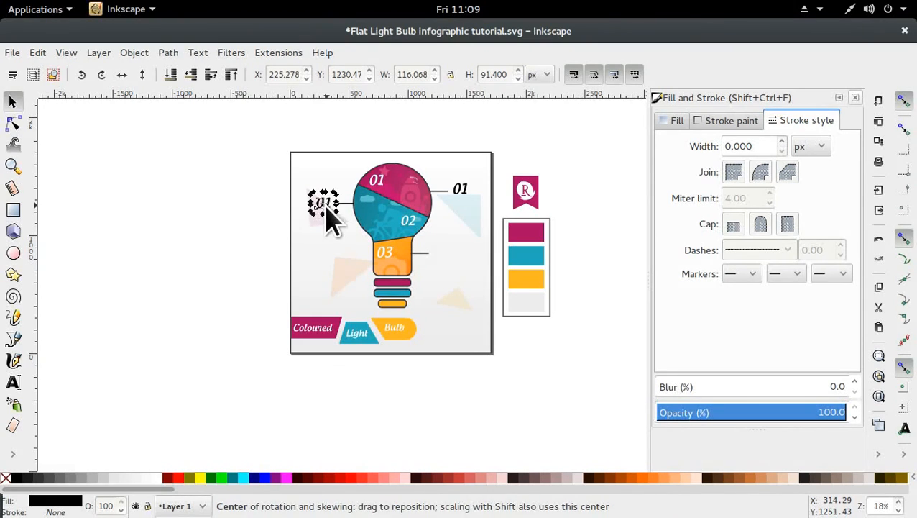
Step: Change the black number left of the bulb to 02
double_click(327, 205)
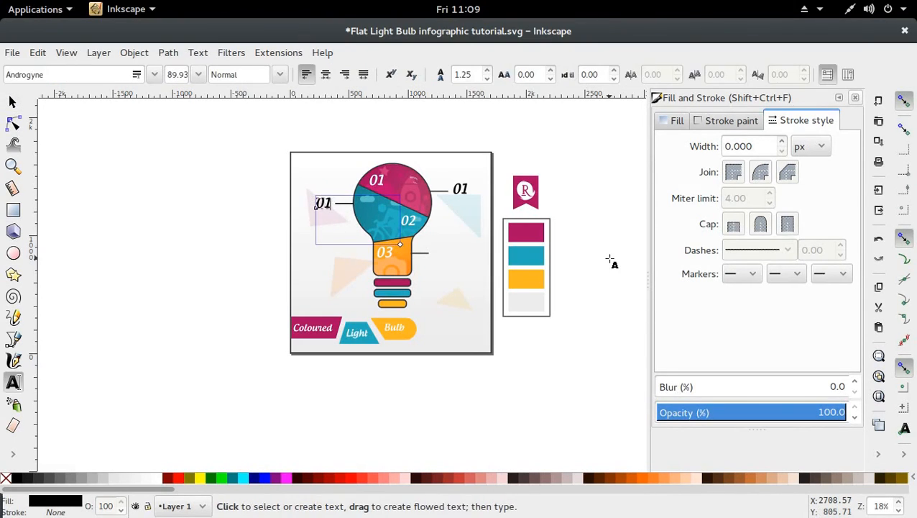
key(BackSpace)
text(2)
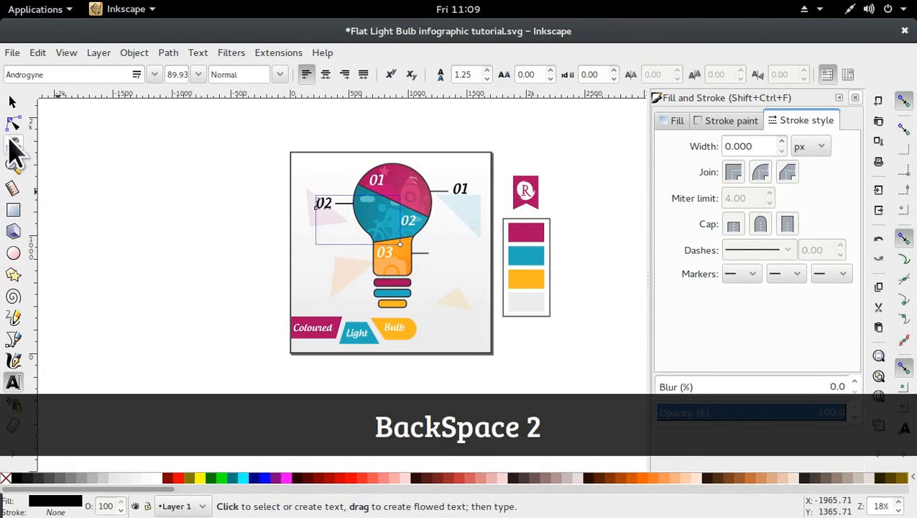
click(12, 102)
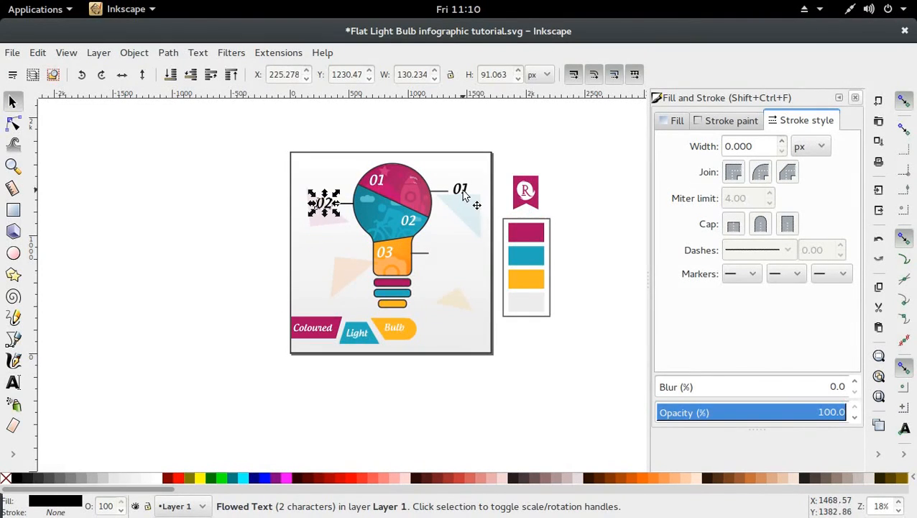
Step: Place a duplicate of the black 01 beside the orange section's connector line and change it to 03
click(464, 196)
key(ctrl+d)
drag(463, 196, 446, 256)
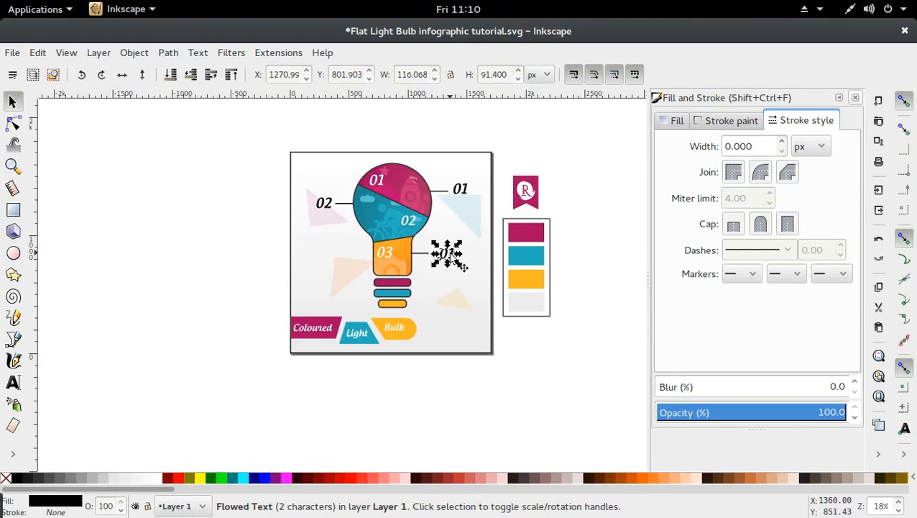
click(464, 267)
double_click(447, 253)
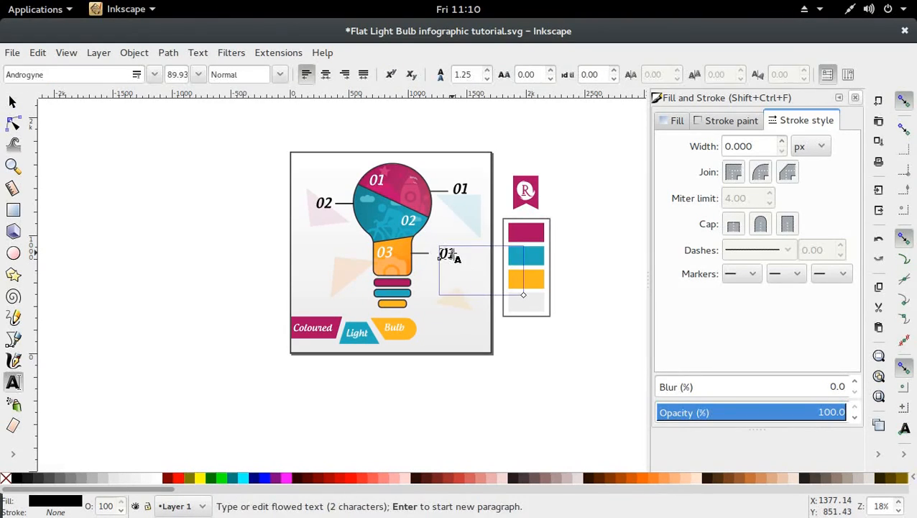
text(3)
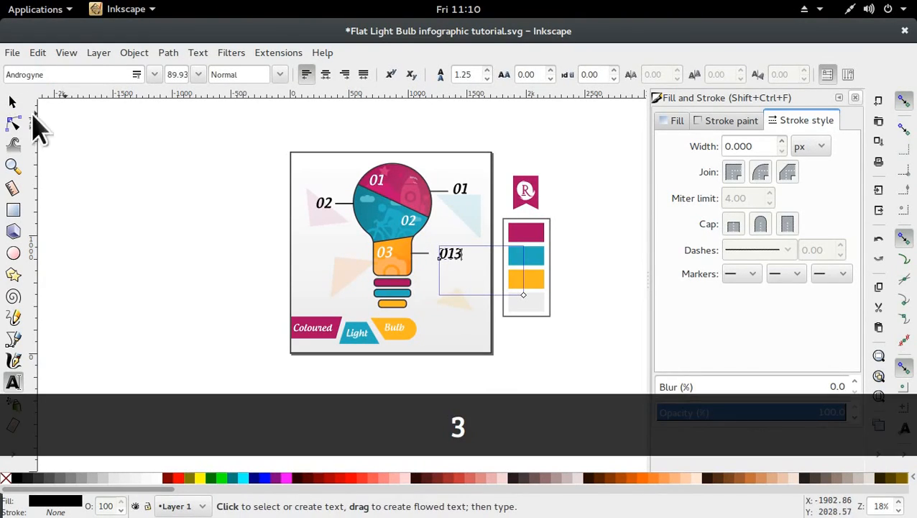
key(Left)
key(BackSpace)
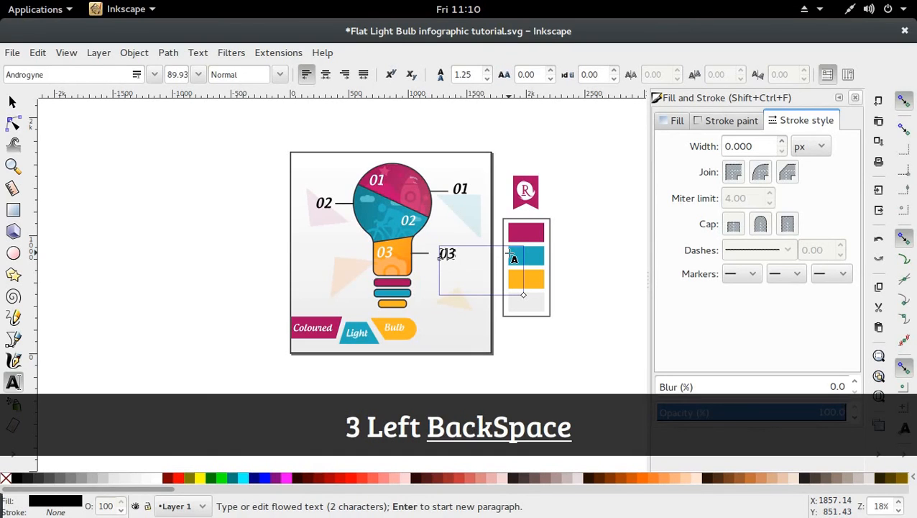
click(12, 102)
click(147, 174)
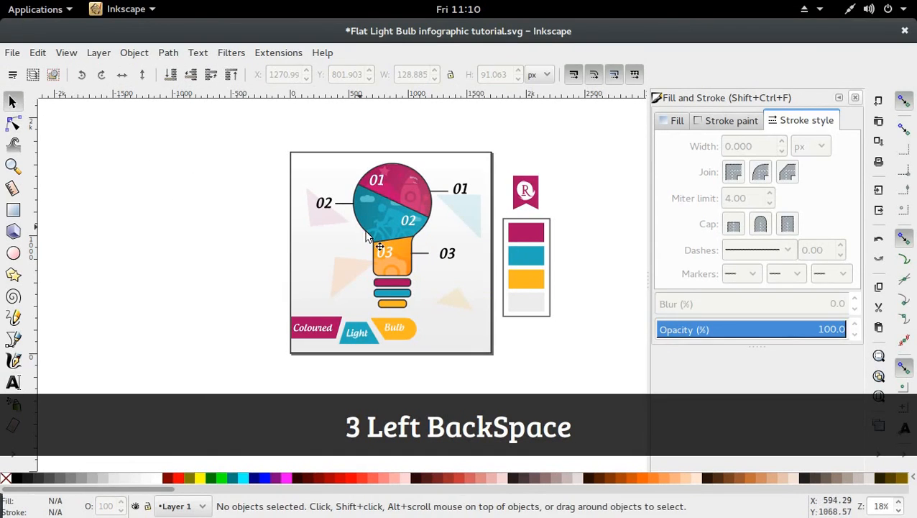
Step: Move the black 03 closer to its connector line and save the document
ctrl+click(440, 260)
drag(443, 258, 439, 257)
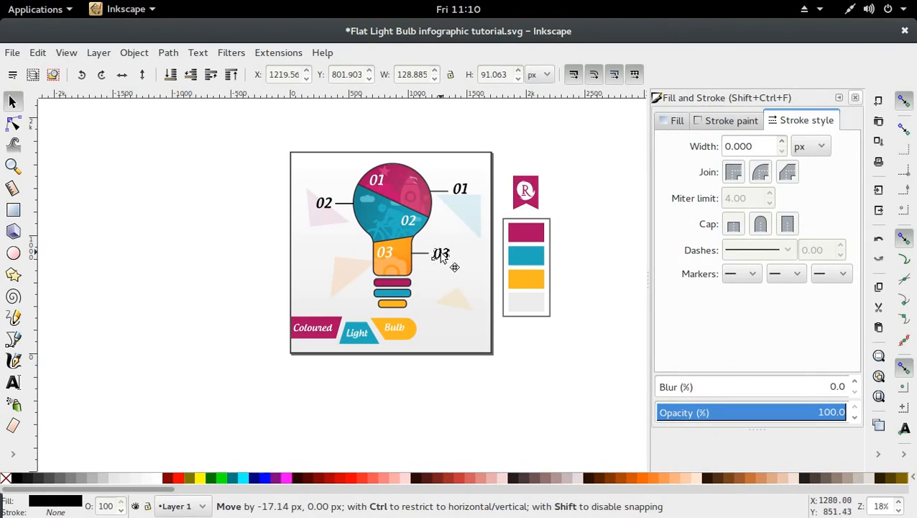
click(240, 278)
key(ctrl+s)
Step: Switch to the finished "Flat Light Bulb infographic.svg" on another workspace and examine how its numbers and text are laid out
mouse_move(6, 7)
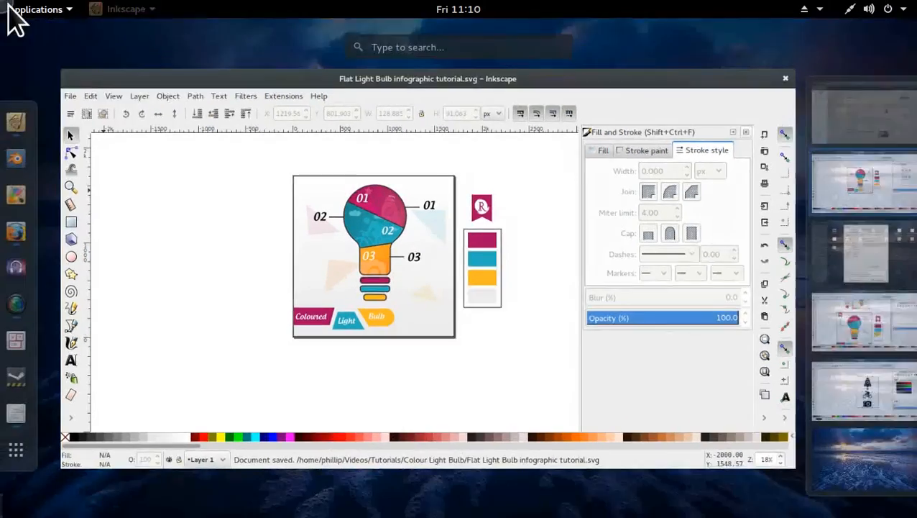
click(565, 375)
key(ctrl+alt)
key(ctrl+alt+Down)
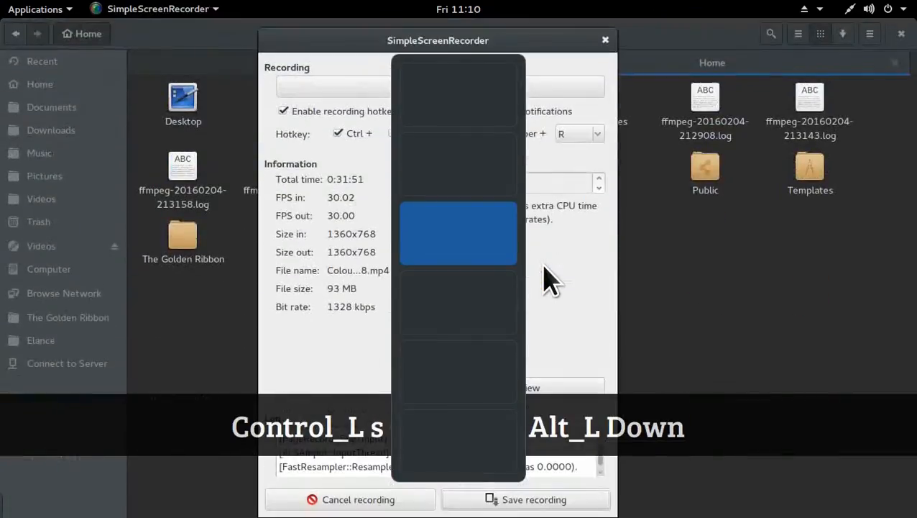
key(ctrl+alt+Down)
key(ctrl+alt+Down)
key(ctrl+alt+Up)
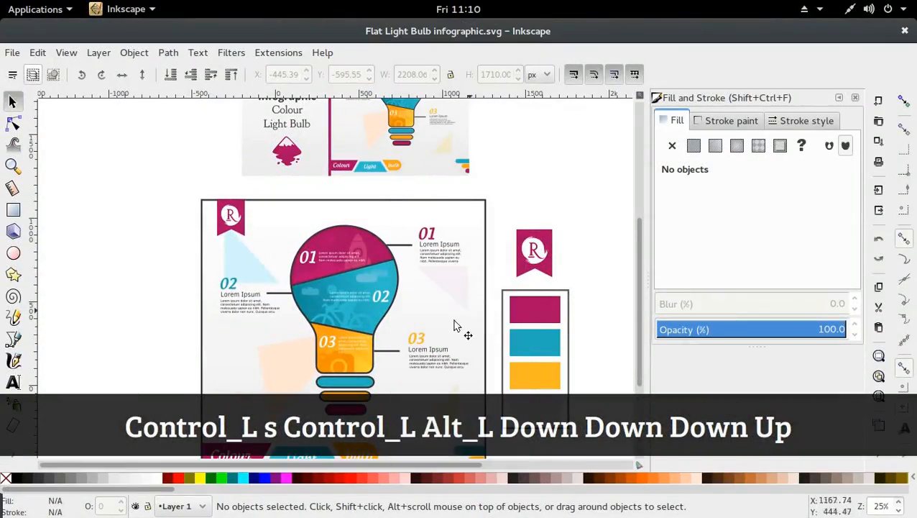
scroll(371, 308, down, 2)
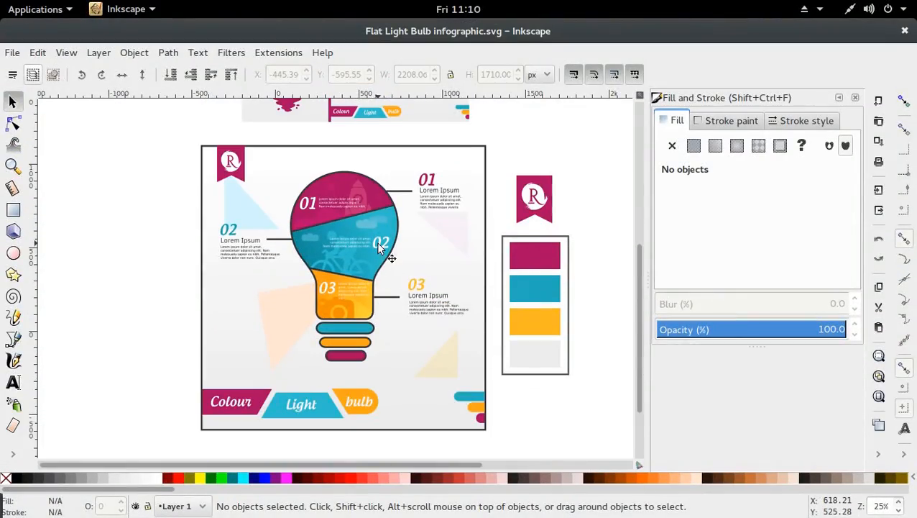
click(379, 248)
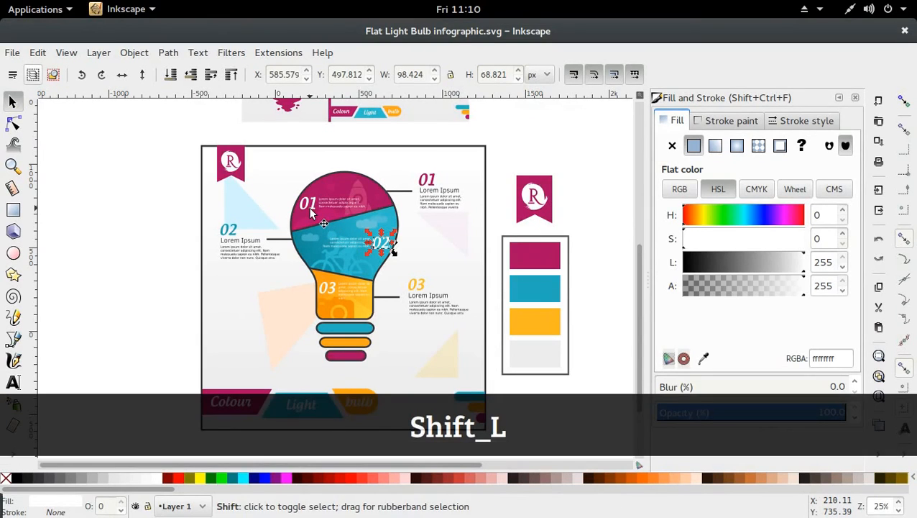
shift+click(308, 206)
click(261, 176)
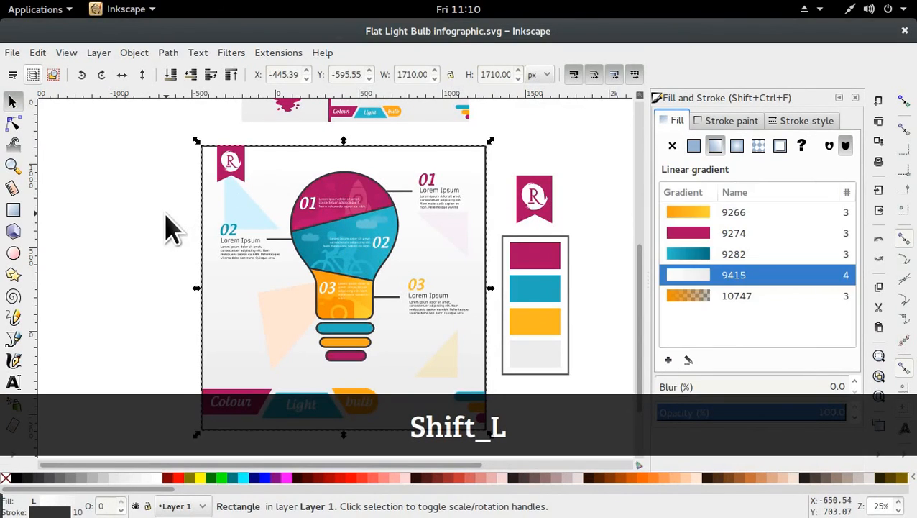
key(Escape)
Step: Copy the three white paragraphs inside the finished bulb and paste them into "Flat Light Bulb infographic tutorial.svg" over the bulb
click(336, 203)
click(344, 206)
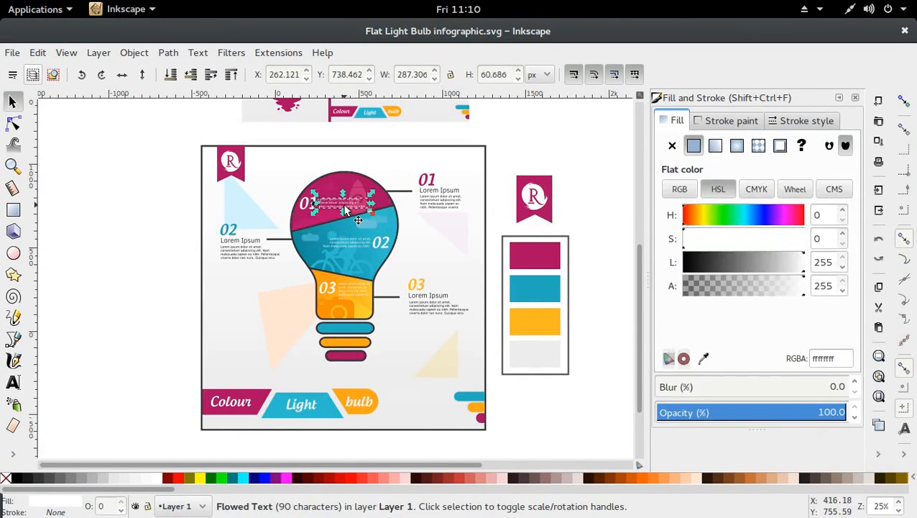
shift+click(352, 249)
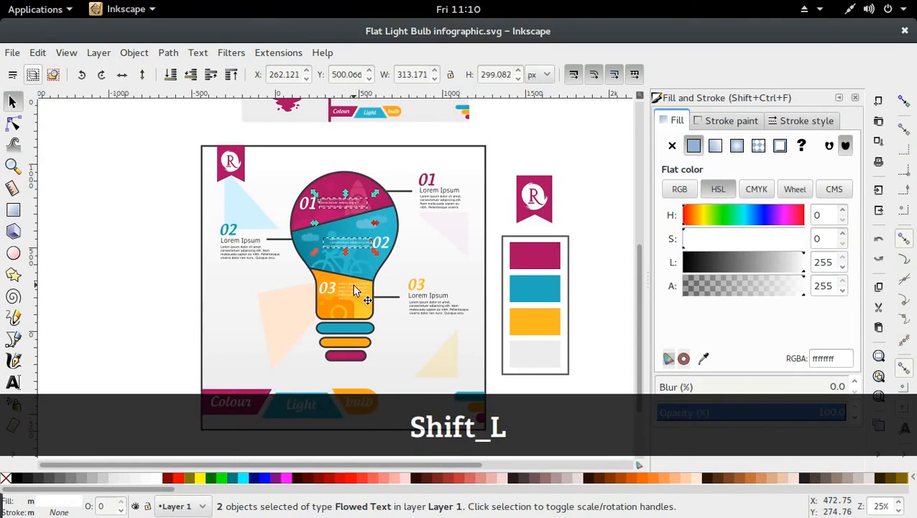
key(ctrl+c)
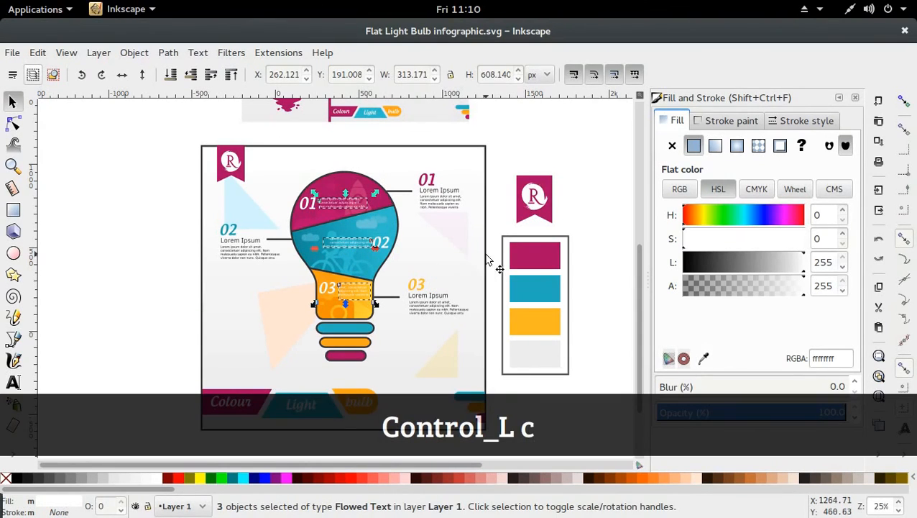
mouse_move(2, 1)
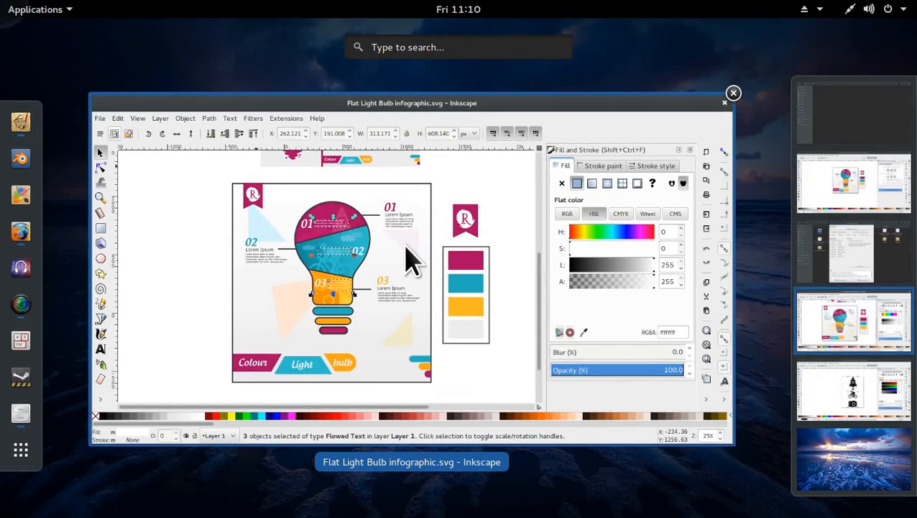
scroll(425, 259, up, 2)
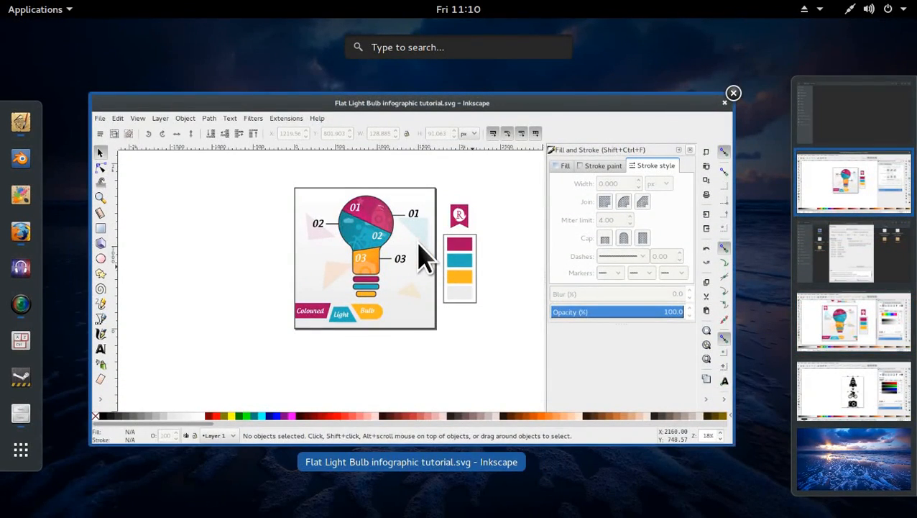
click(424, 259)
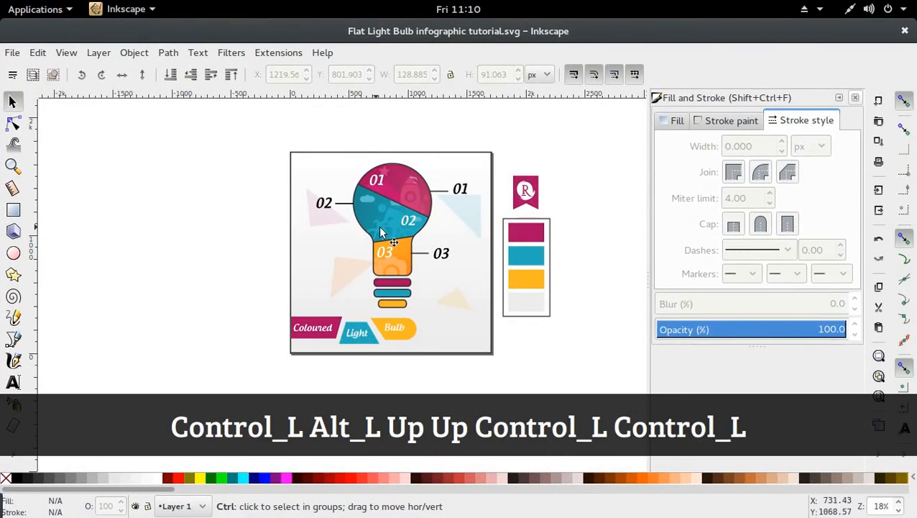
key(ctrl+v)
click(309, 232)
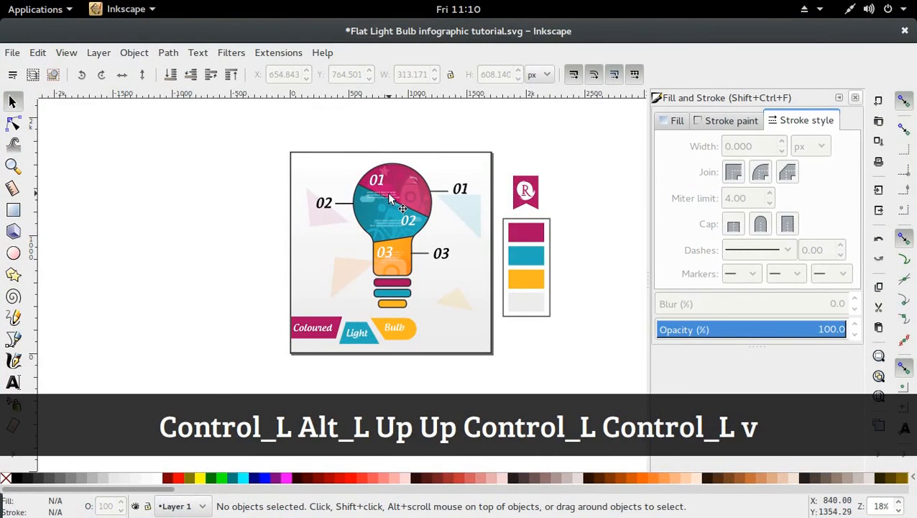
Step: Place the pasted white paragraphs beside the white 01, 02 and 03 on the bulb
drag(389, 199, 412, 182)
drag(390, 228, 383, 232)
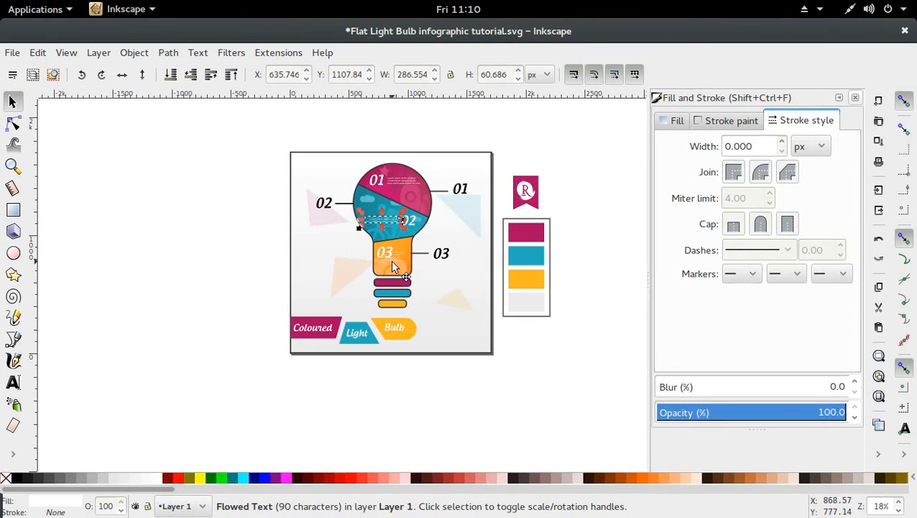
click(392, 259)
Step: Shrink the white 03, fit it and its paragraph side by side within the orange section, and nudge the paragraph beside the white 02
key(ctrl)
scroll(482, 300, up, 2)
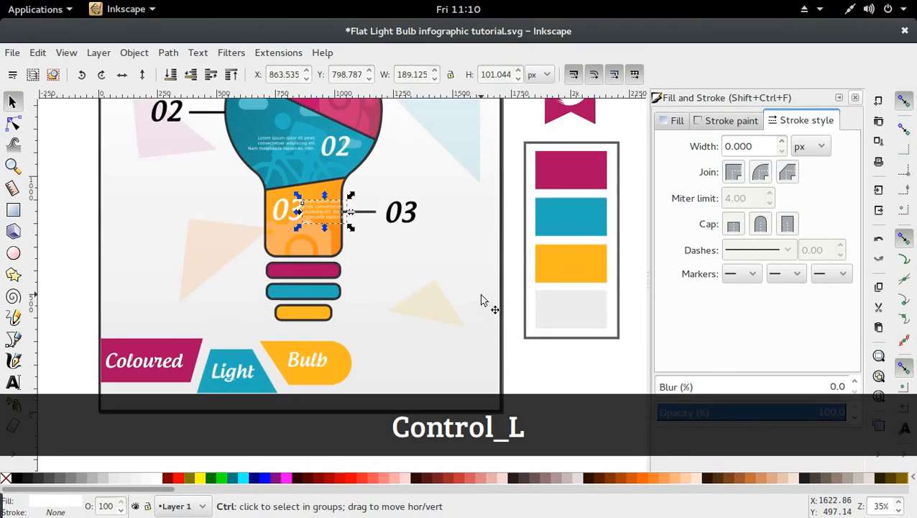
key(ctrl)
key(shift)
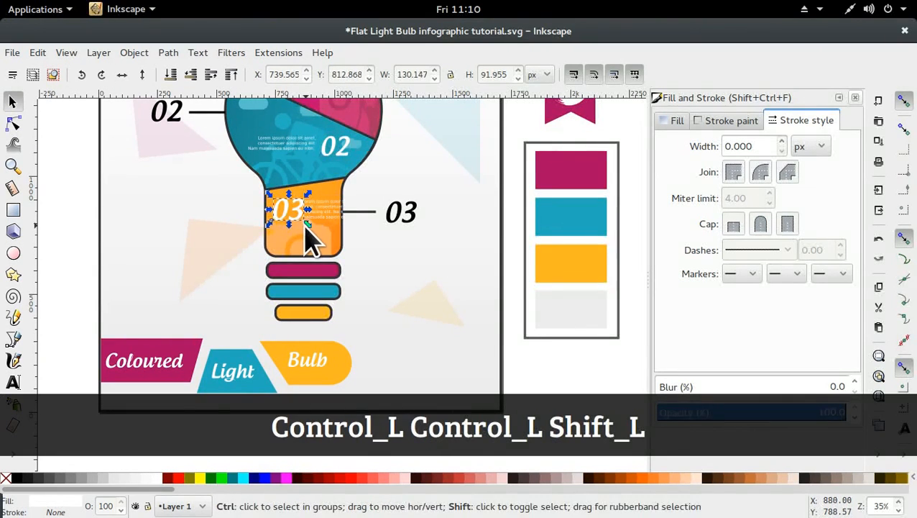
drag(311, 242, 301, 217)
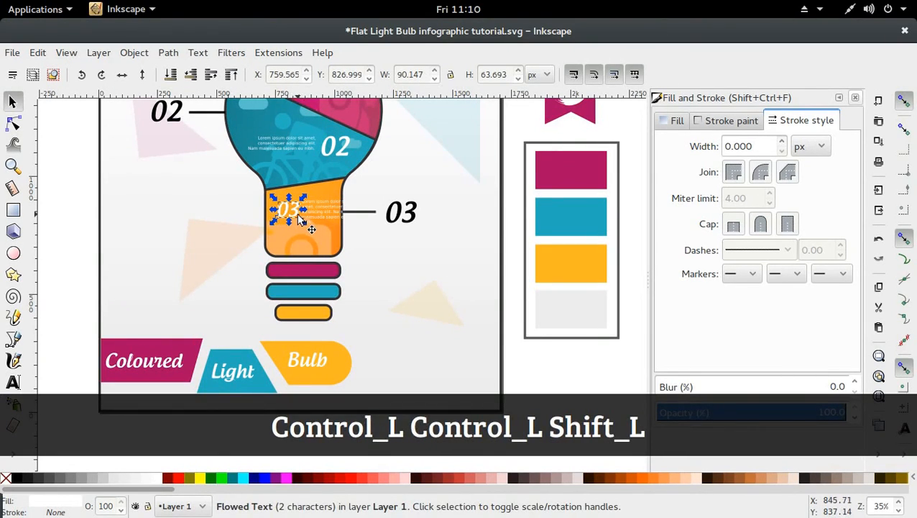
click(314, 218)
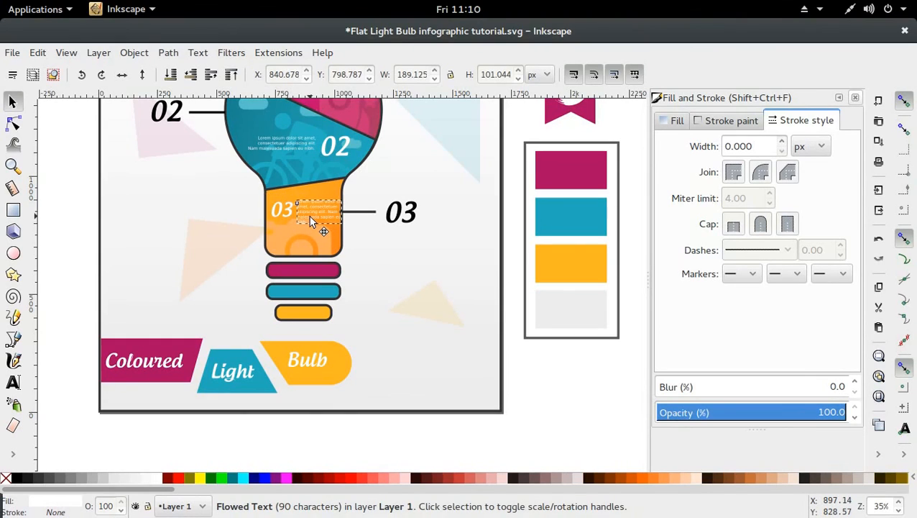
drag(312, 222, 283, 213)
click(284, 212)
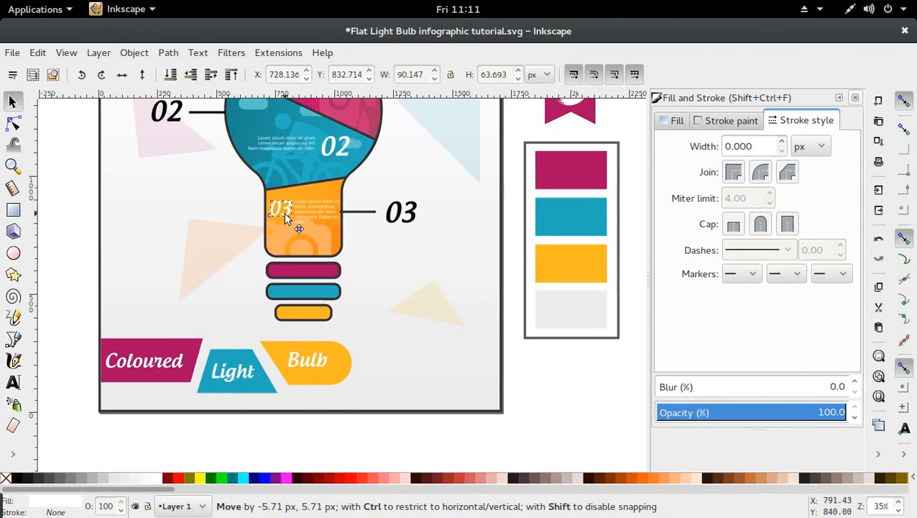
click(308, 151)
drag(308, 151, 375, 148)
Step: Try placing a duplicate of the white paragraph below the black 01, and delete it
scroll(312, 155, up, 2)
key(ctrl+d)
key(ctrl+z)
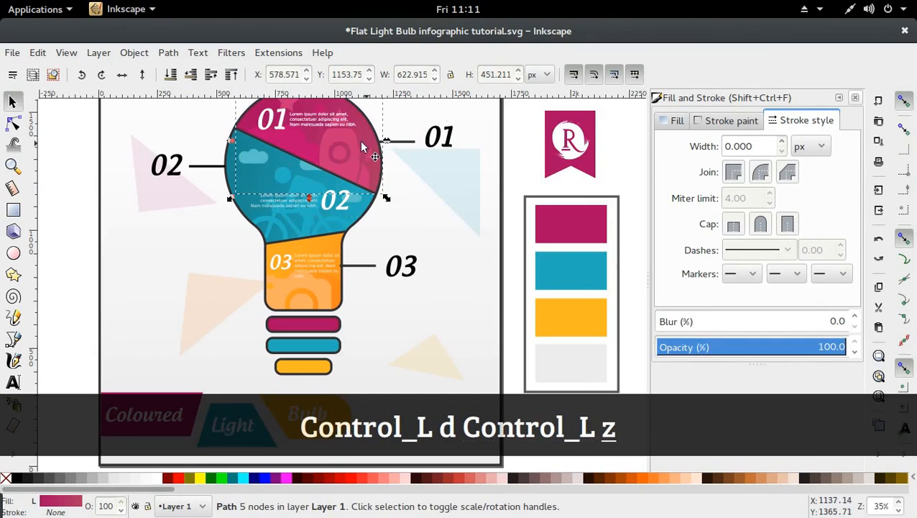
click(380, 141)
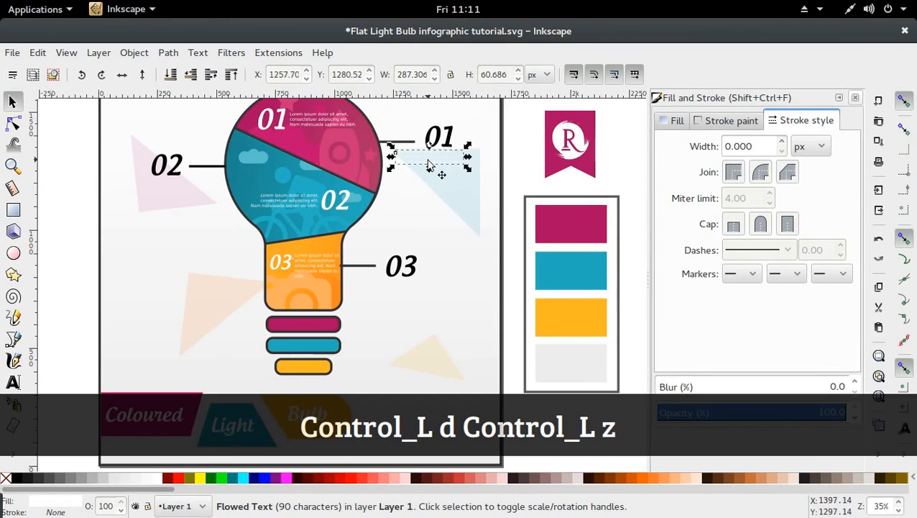
key(Delete)
Step: Switch to the finished "Flat Light Bulb infographic.svg" and copy the black Lorem Ipsum headings and paragraphs beside the outer 01, 02 and 03
scroll(441, 191, down, 2)
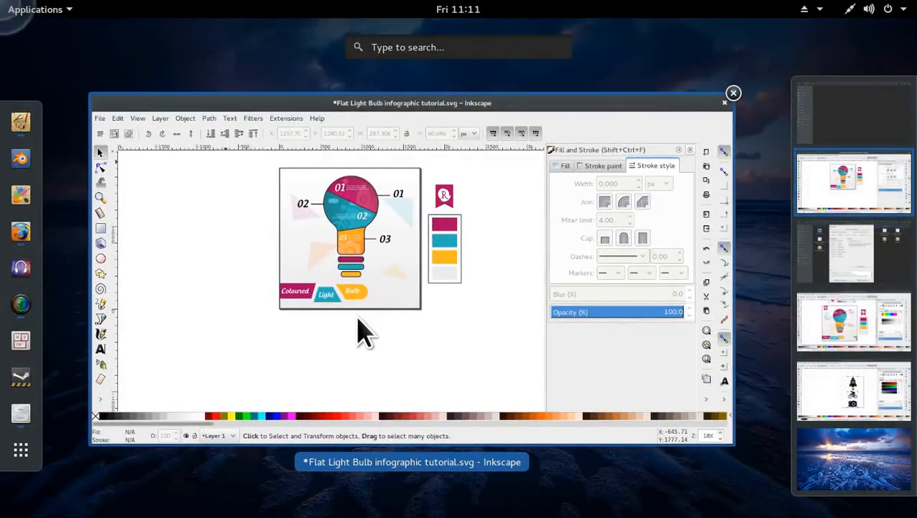
click(381, 288)
key(ctrl+alt+Down)
key(ctrl+alt+Down)
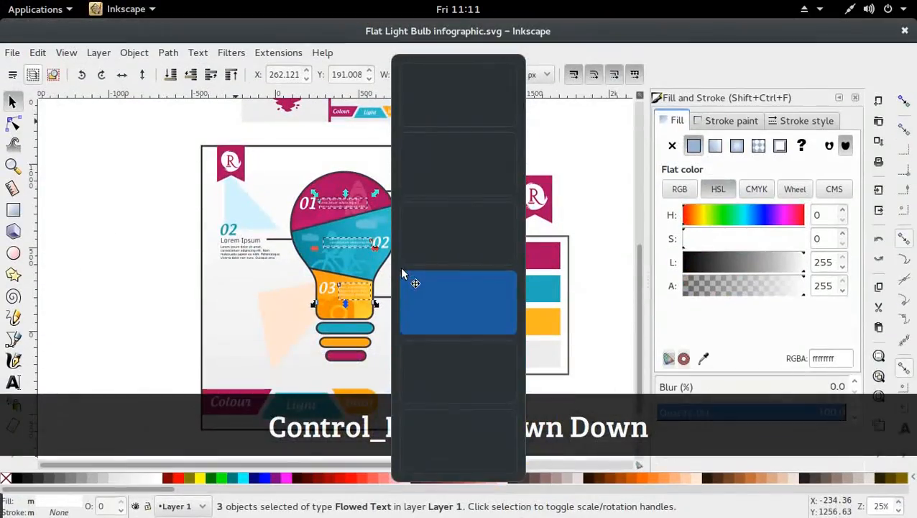
click(424, 251)
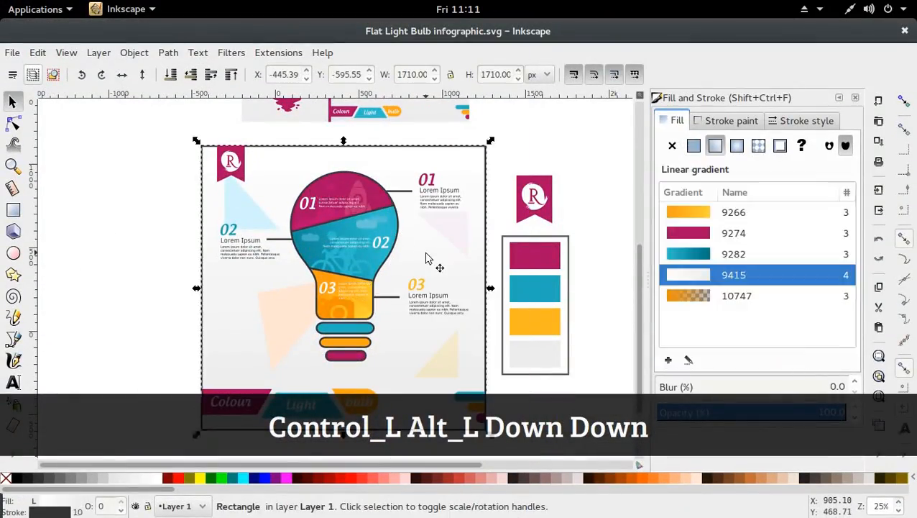
click(424, 296)
shift+click(425, 308)
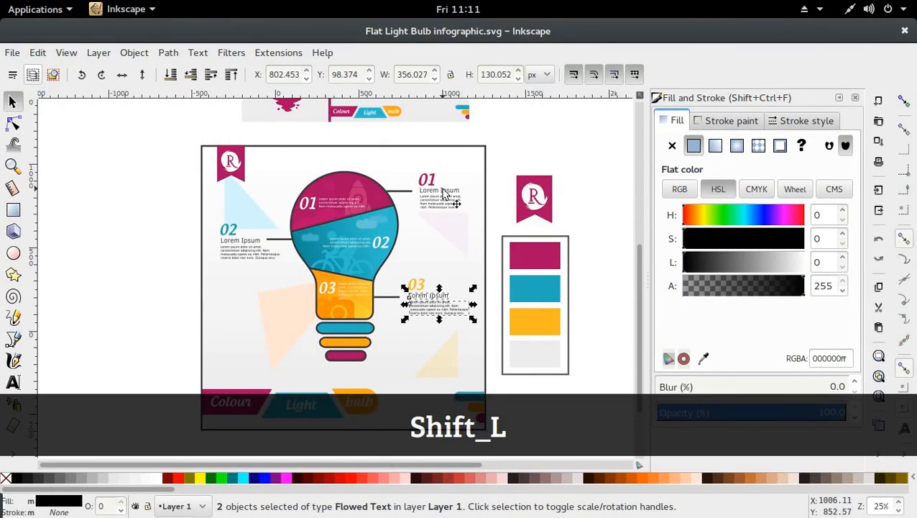
shift+click(444, 206)
shift+click(252, 259)
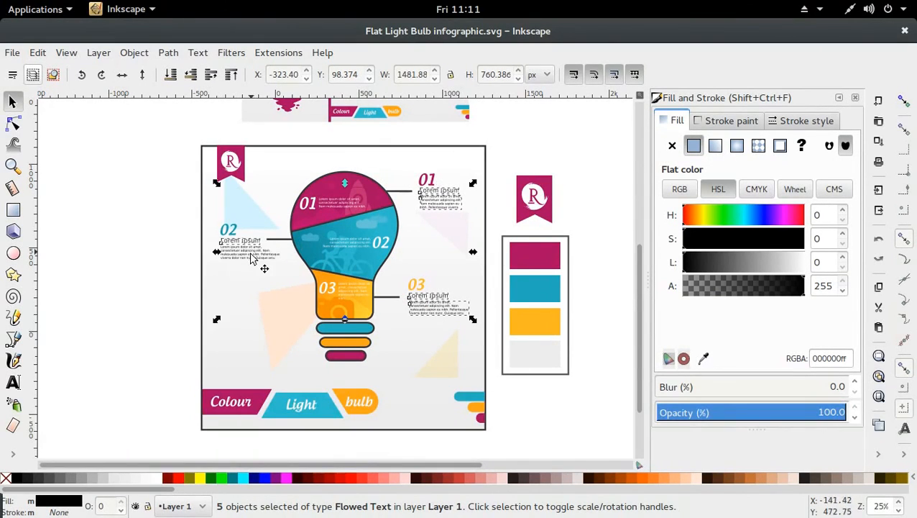
key(ctrl+c)
Step: Switch back to "Flat Light Bulb infographic tutorial.svg" and paste the copied headings and paragraphs
mouse_move(3, 3)
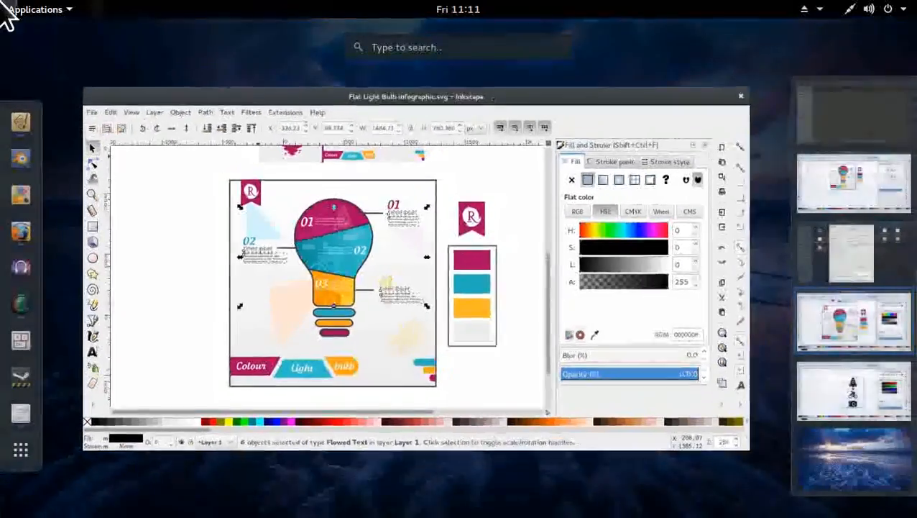
click(564, 320)
key(ctrl+alt+Up)
key(ctrl+alt+Up)
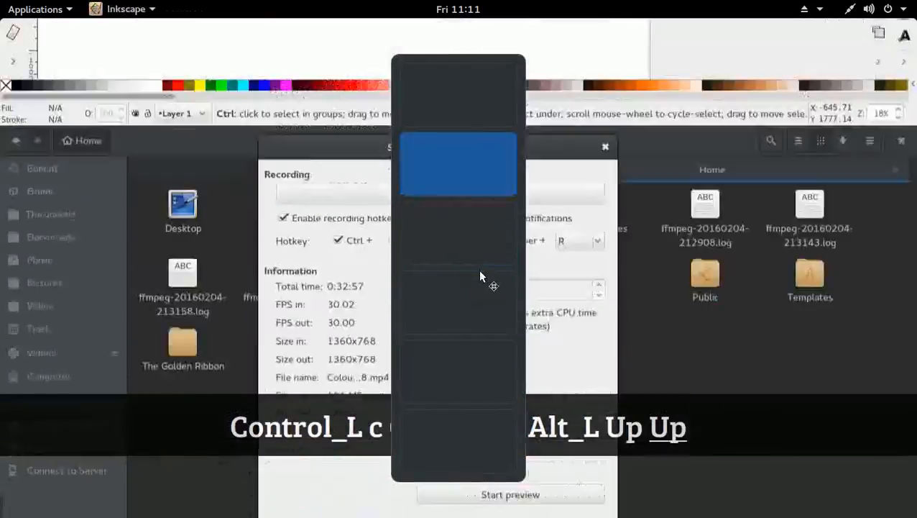
key(ctrl+v)
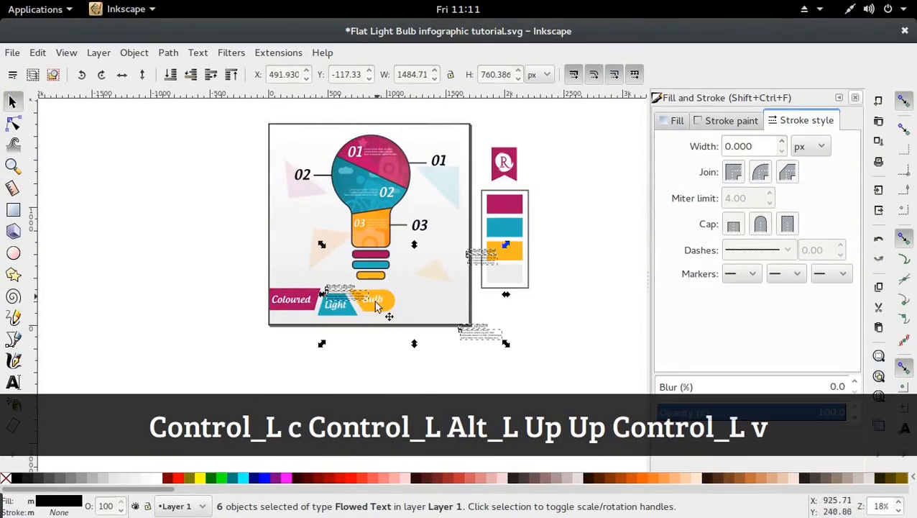
click(425, 363)
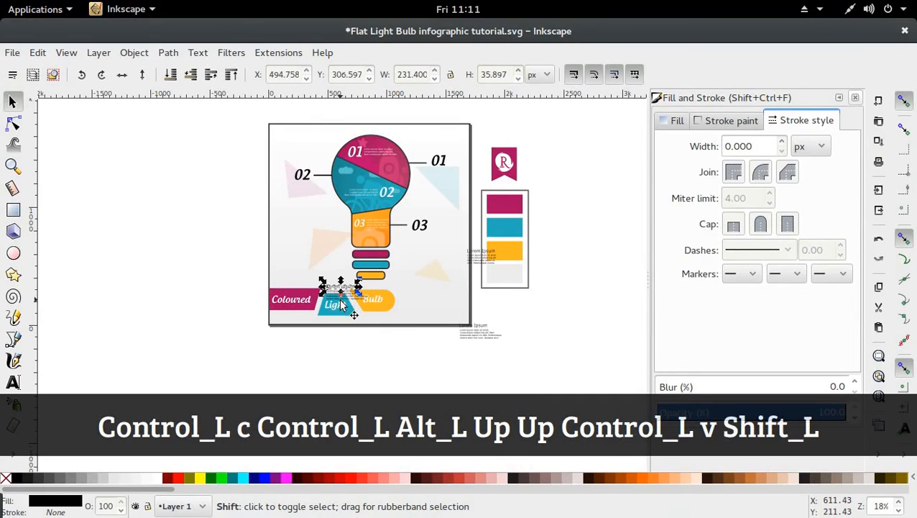
Step: Move one pasted heading and paragraph pair below the black 02 and another pair below the black 03
shift+click(346, 301)
drag(344, 291, 306, 178)
click(454, 360)
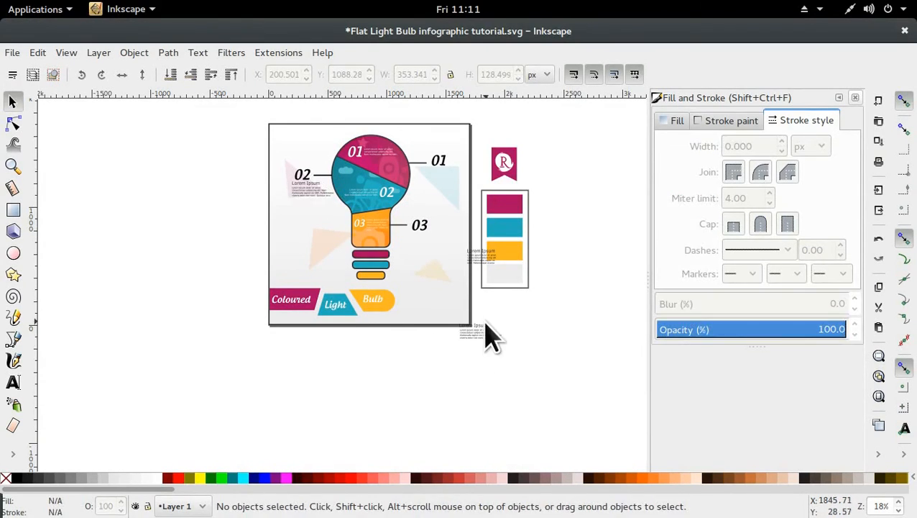
click(483, 332)
shift+click(485, 335)
drag(485, 338, 422, 248)
Step: Move the remaining heading and paragraph from the colour palette to below the black 01
click(478, 262)
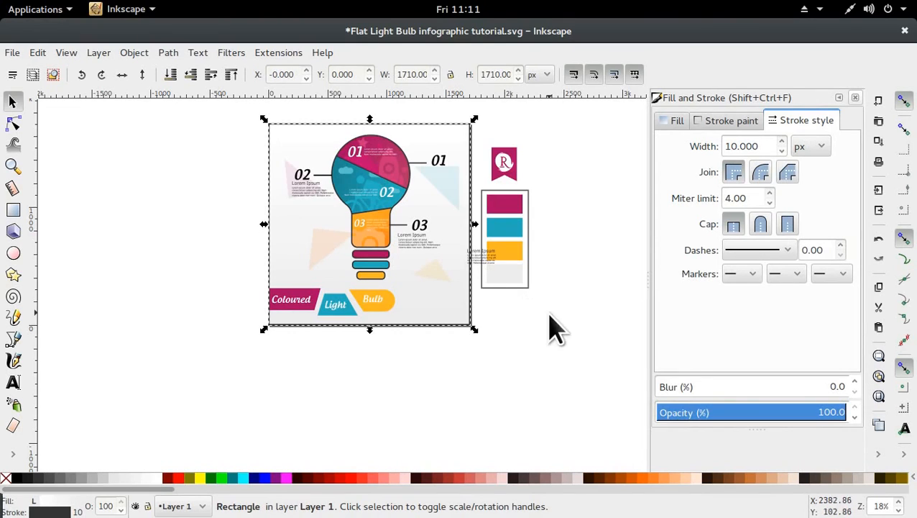
drag(526, 325, 450, 251)
click(504, 323)
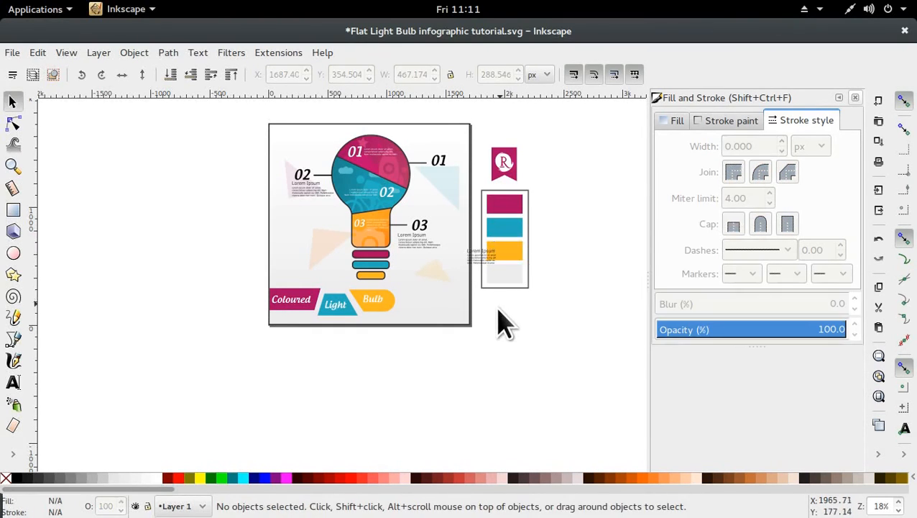
drag(500, 313, 426, 182)
click(423, 291)
Step: Shift the heading and paragraph below the black 03 slightly right and save the document
key(ctrl)
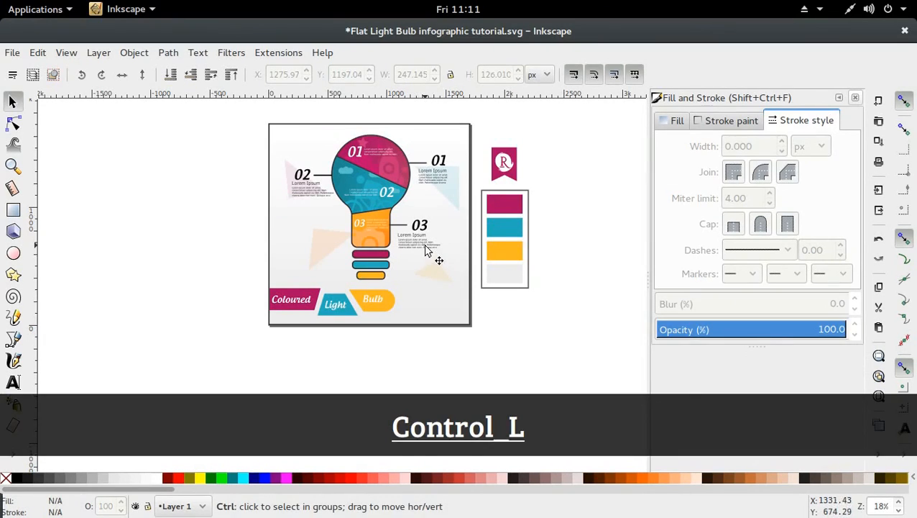
ctrl+click(422, 250)
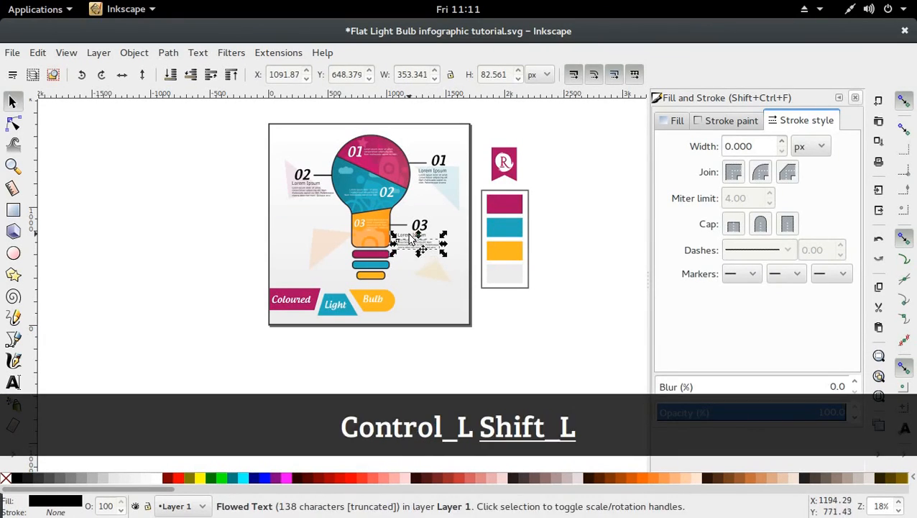
drag(401, 235, 403, 235)
click(168, 212)
key(ctrl+s)
Step: Duplicate the R ribbon, shrink the copy to about 203 px wide, and hang it from the page's top edge above the black 02
ctrl+click(505, 164)
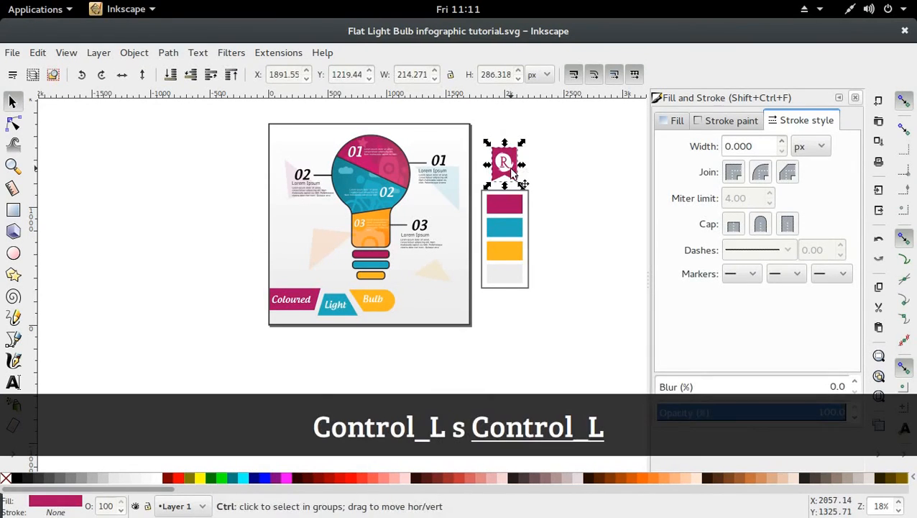
key(ctrl+d)
drag(505, 164, 442, 144)
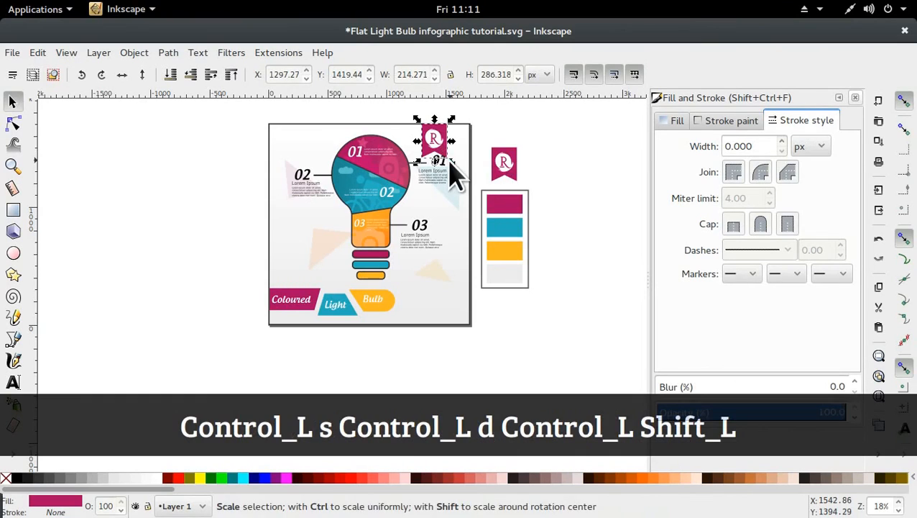
drag(453, 160, 309, 154)
click(162, 189)
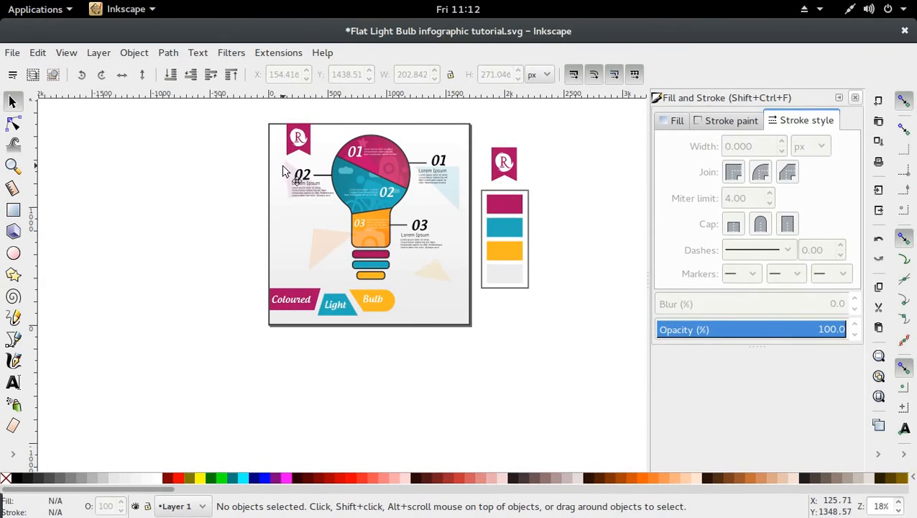
Step: Nudge the faint pink background triangle behind the 02 text
drag(284, 171, 282, 169)
click(573, 225)
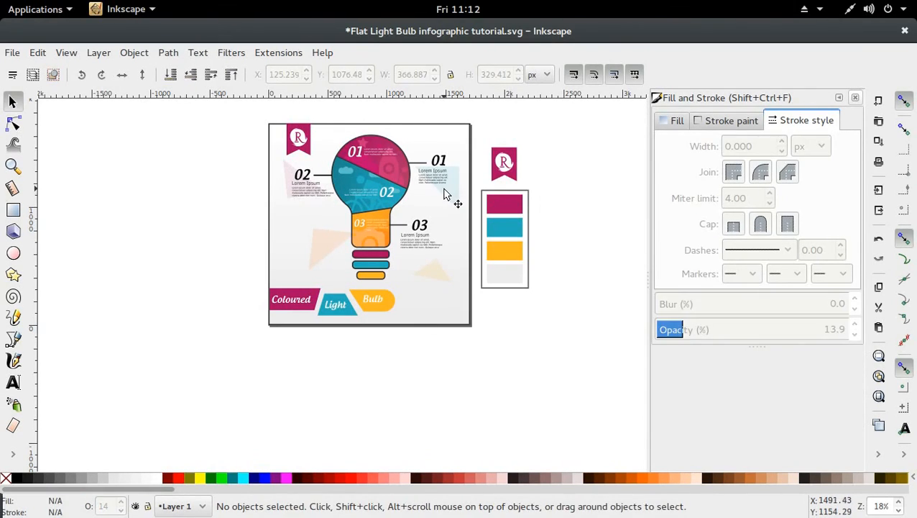
Step: Nudge the faint blue triangle by the 01 text slightly left and enlarge the faint yellow triangle to about 423 × 254 px
drag(445, 193, 435, 195)
click(438, 276)
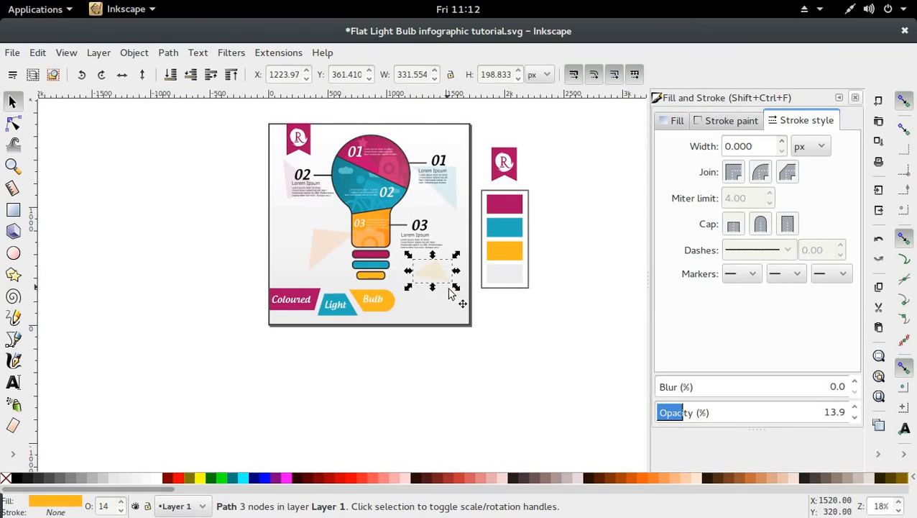
drag(456, 295, 478, 312)
click(476, 350)
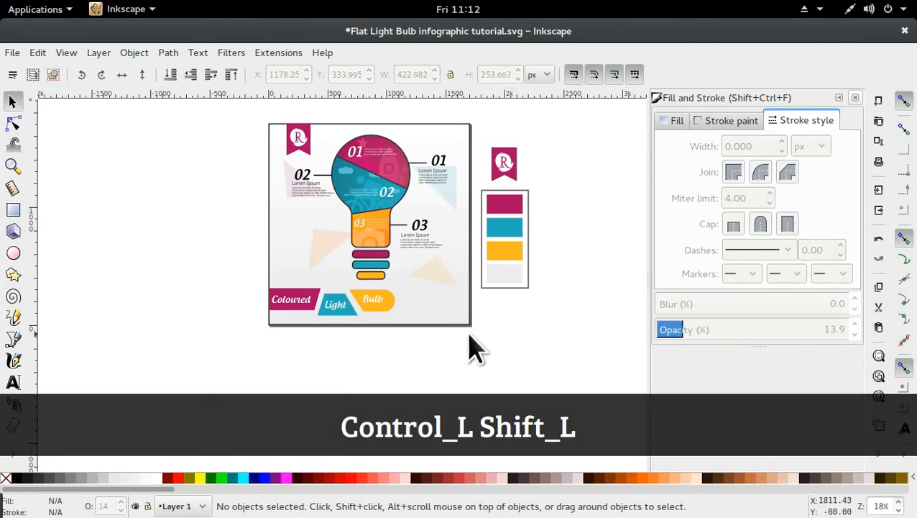
Step: Duplicate the three coloured bars below the bulb and place the copies across the page's right edge near the lower corner
ctrl+click(377, 273)
ctrl+shift+click(381, 265)
ctrl+shift+click(389, 255)
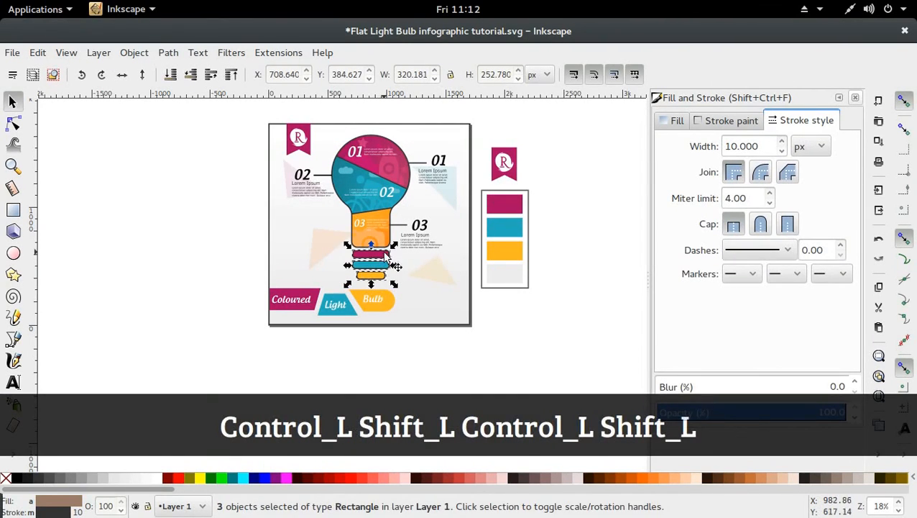
key(ctrl+d)
drag(386, 253, 486, 288)
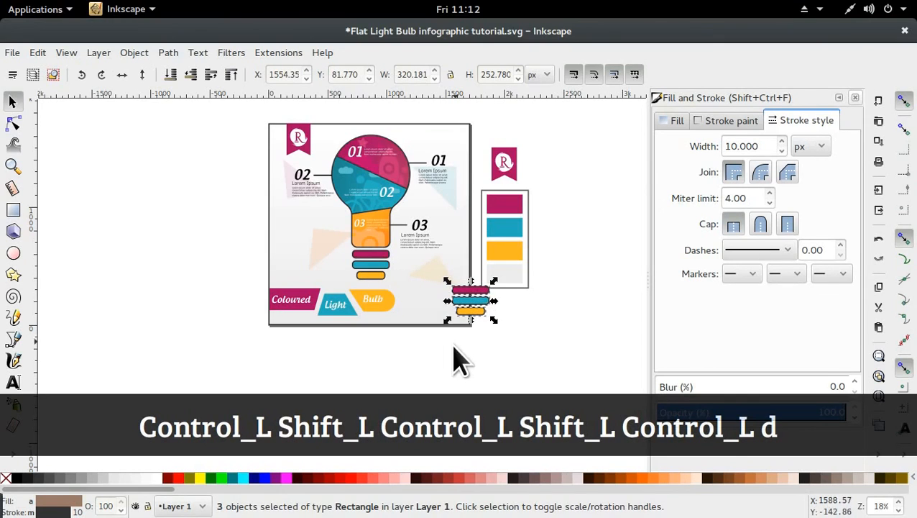
drag(447, 312, 446, 312)
key(ctrl+z)
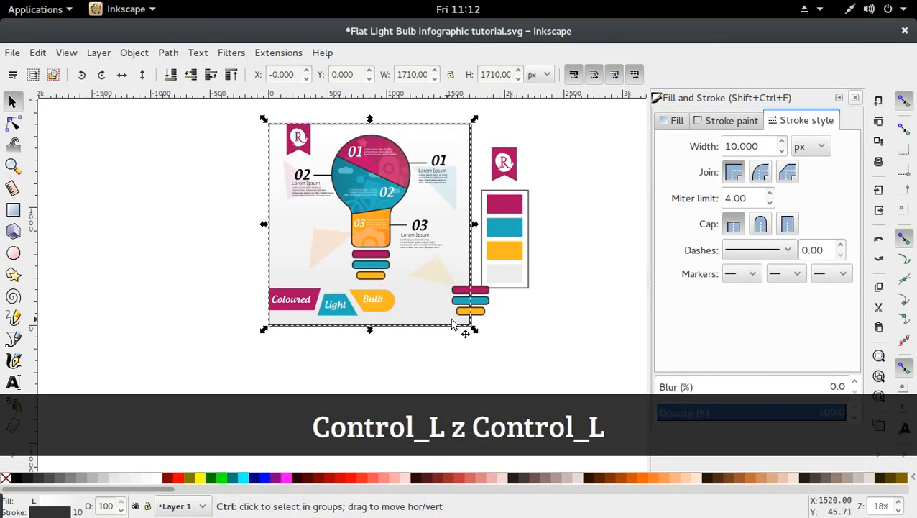
Step: Duplicate the page background and try to intersect it with the three bar copies at the page's right edge
key(ctrl+d)
ctrl+shift+click(467, 311)
ctrl+shift+click(487, 299)
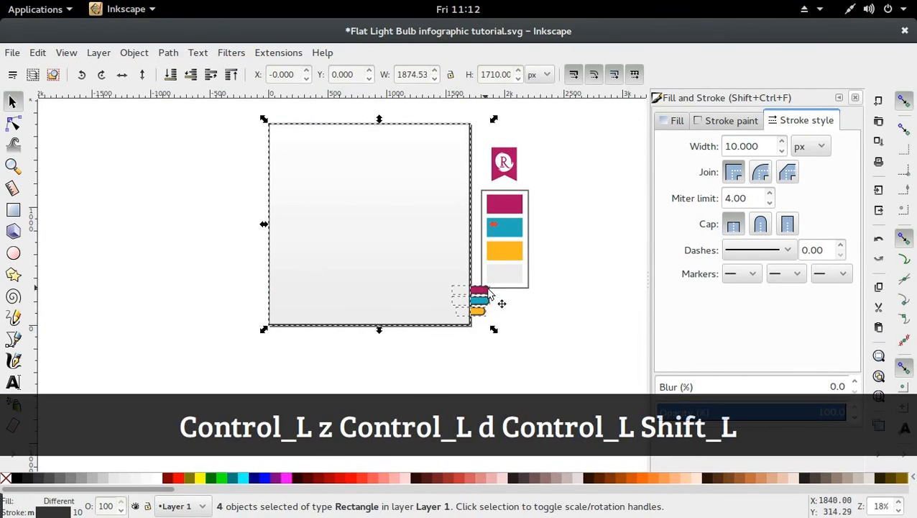
key(ctrl+shift+8)
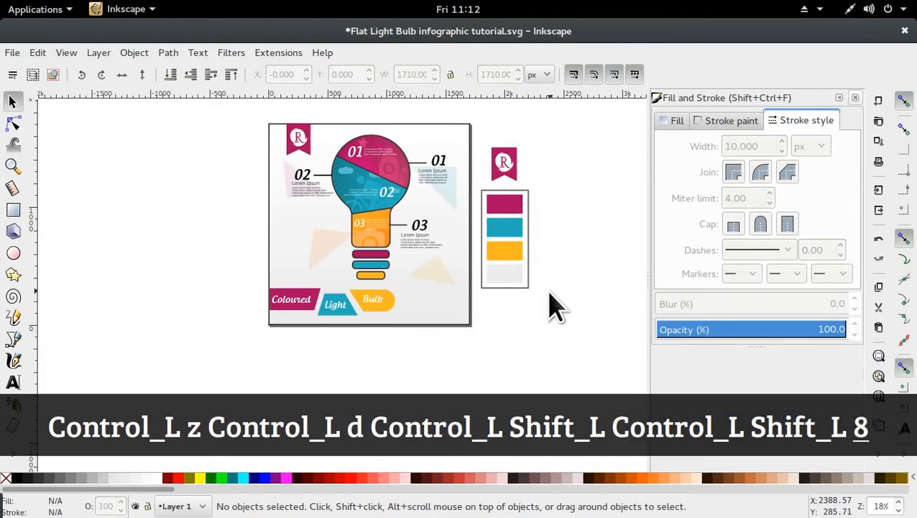
click(434, 294)
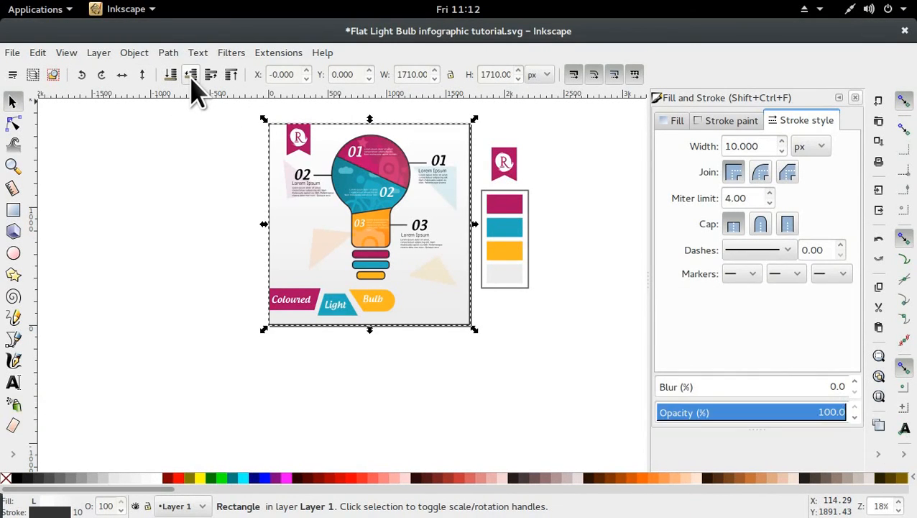
Step: Undo the intersection, reselect the three bar copies with the duplicated background, and try to intersect them again
key(ctrl+z)
click(483, 309)
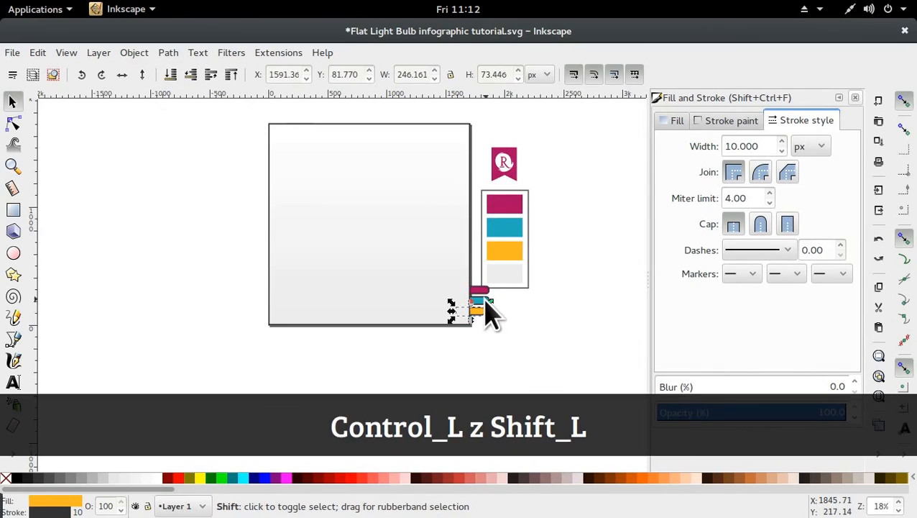
shift+click(486, 300)
shift+click(482, 290)
shift+click(465, 269)
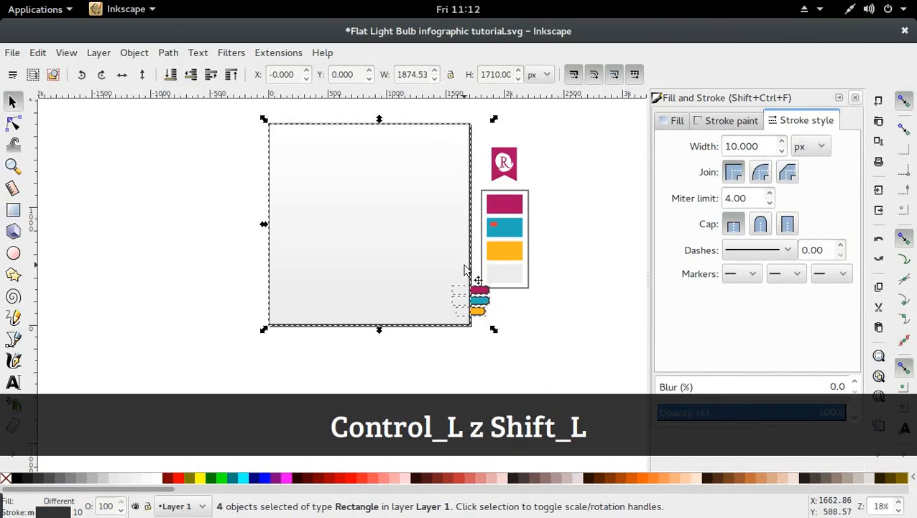
key(ctrl+shift+8)
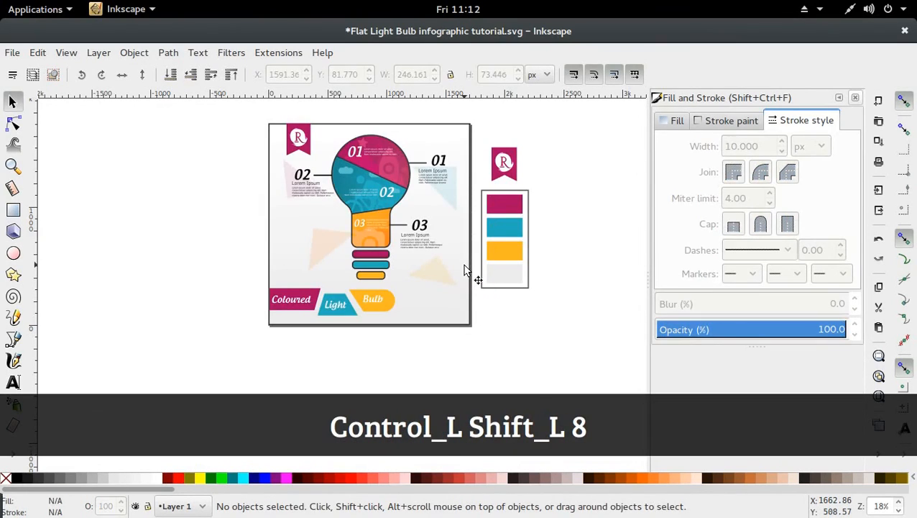
Step: Clear the bar copies and the duplicated background from the page by redoing the intersection, and save the document
drag(455, 297, 240, 311)
key(ctrl+z)
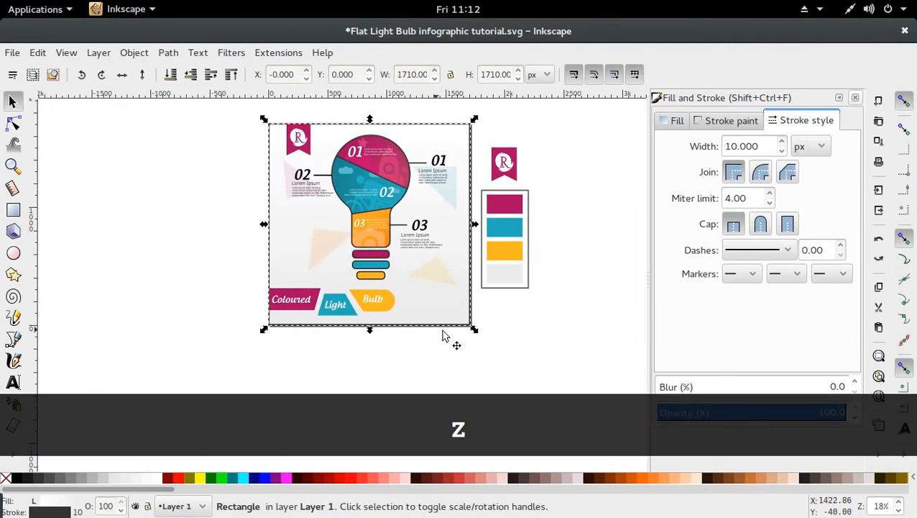
key(ctrl+z)
key(ctrl)
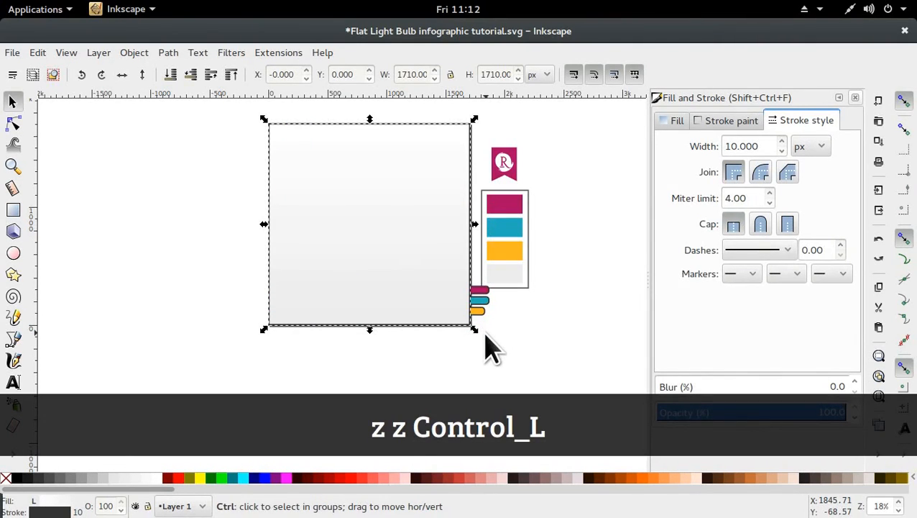
key(ctrl+y)
click(498, 333)
key(ctrl+s)
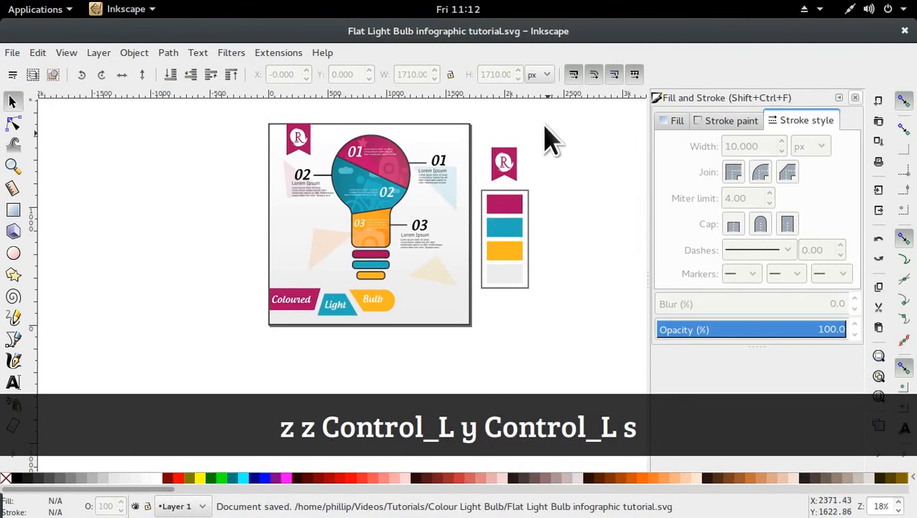
Step: Move the top node of the magenta bulb section slightly up and left to meet the dark outline, and save the document
drag(554, 109, 230, 388)
key(ctrl)
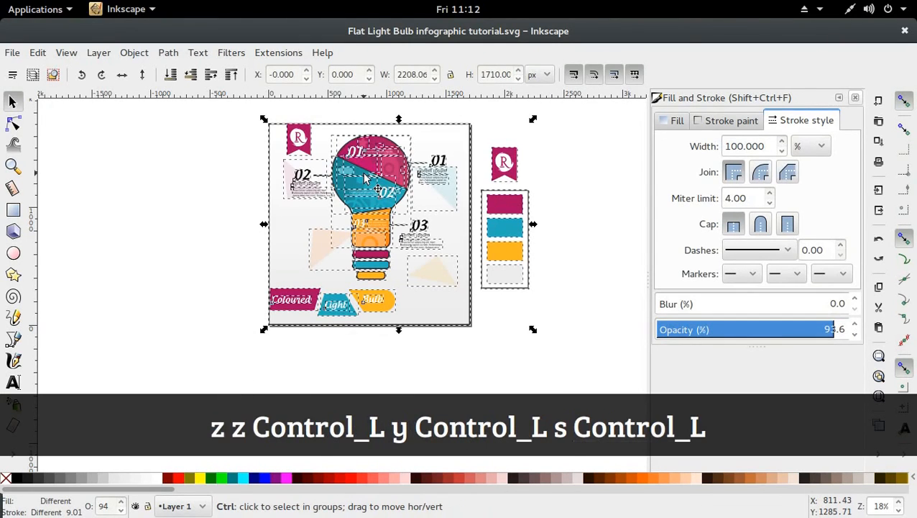
scroll(367, 179, up, 3)
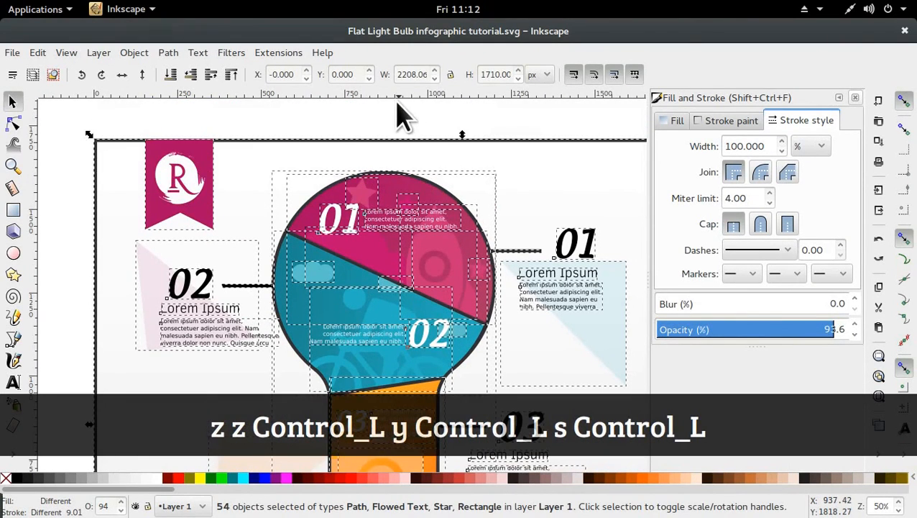
click(403, 115)
double_click(381, 183)
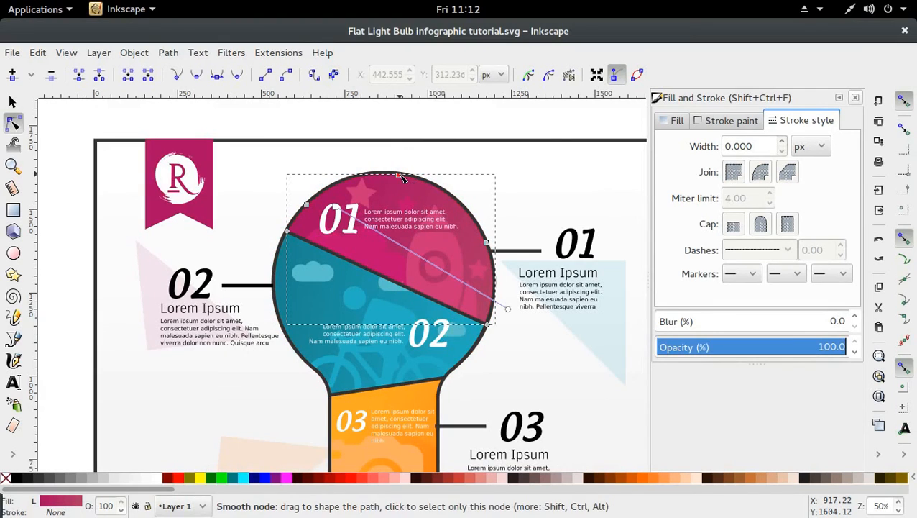
drag(400, 176, 396, 178)
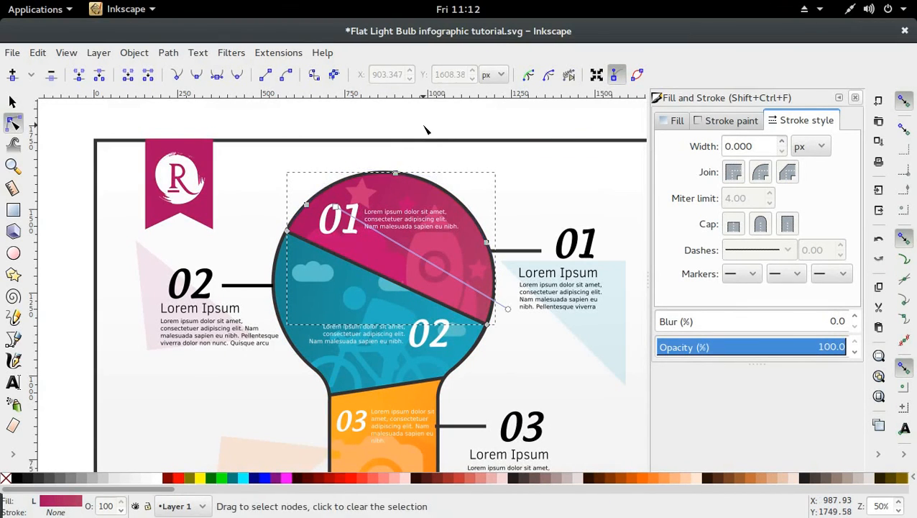
key(s)
key(ctrl+l)
scroll(430, 137, down, 3)
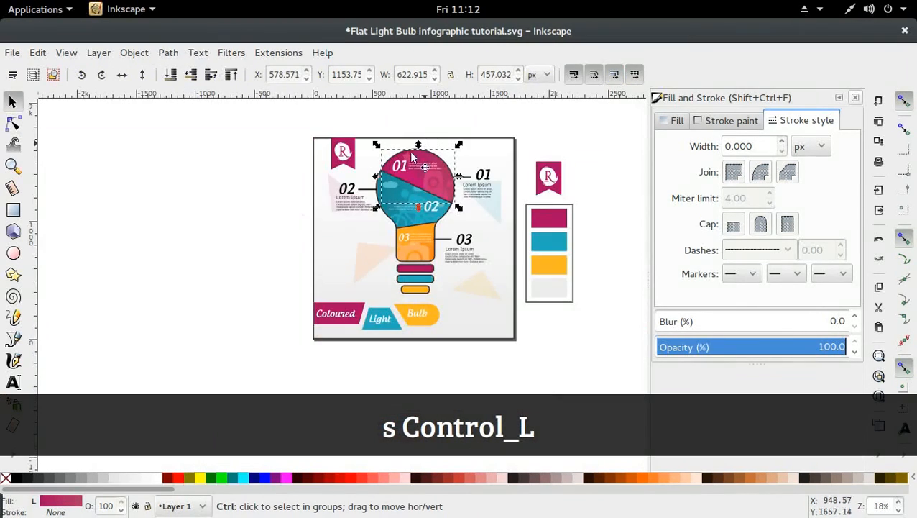
click(295, 230)
key(ctrl+s)
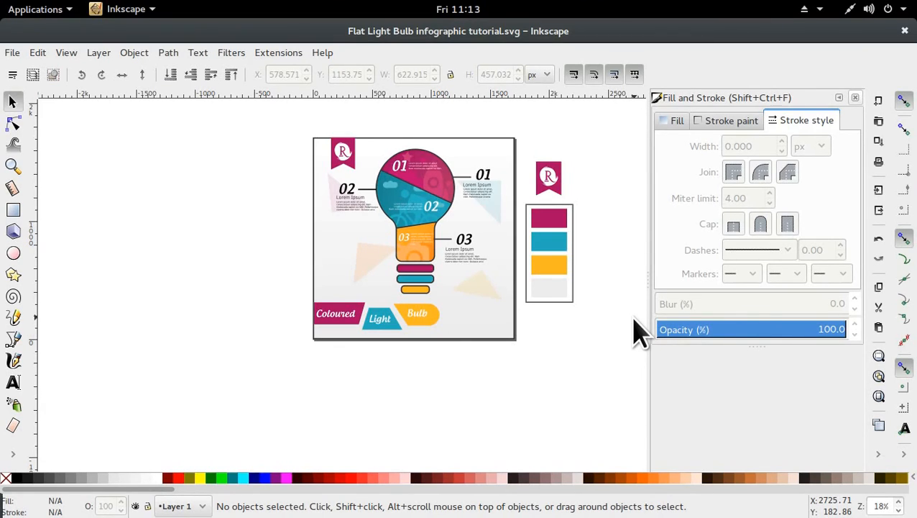
scroll(536, 309, up, 2)
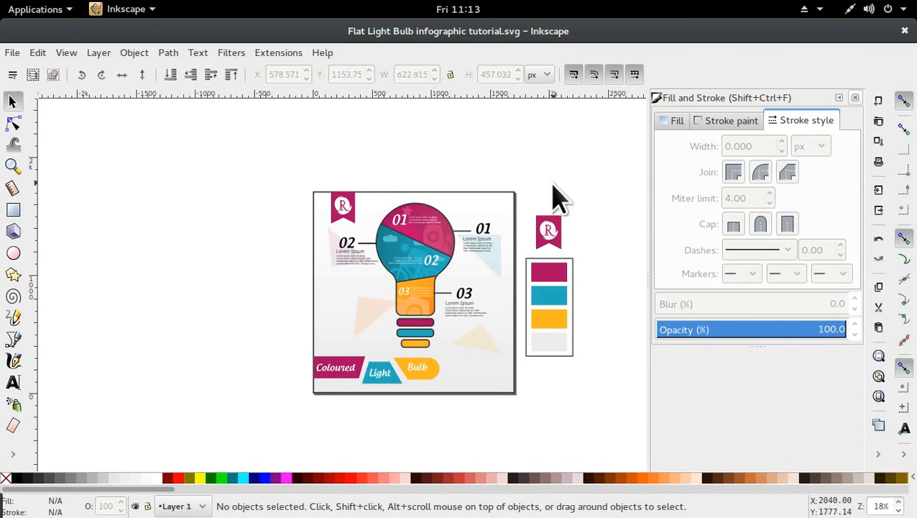
mouse_move(587, 177)
mouse_down()
mouse_move(375, 409)
mouse_move(277, 415)
mouse_up()
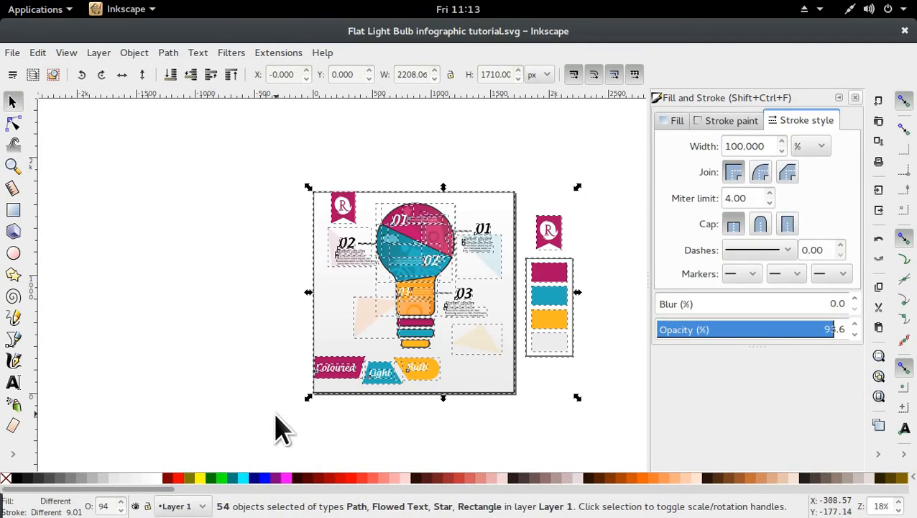
click(277, 416)
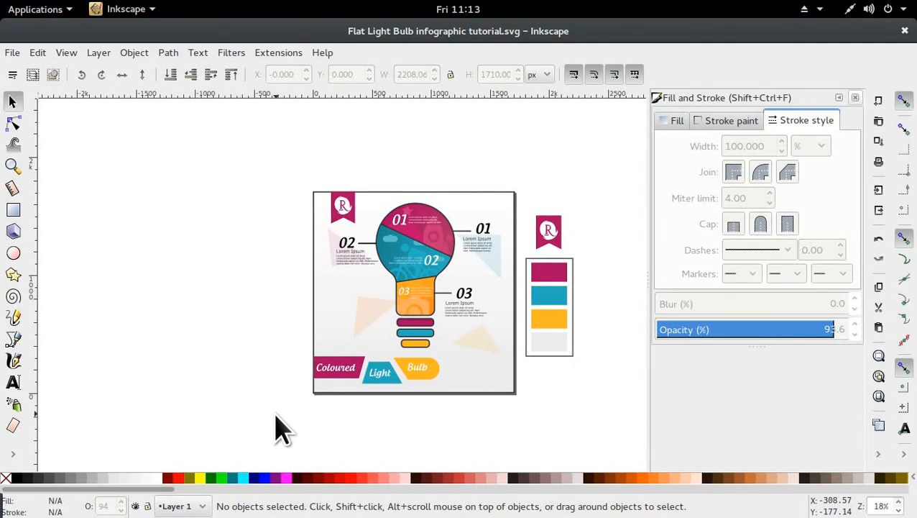